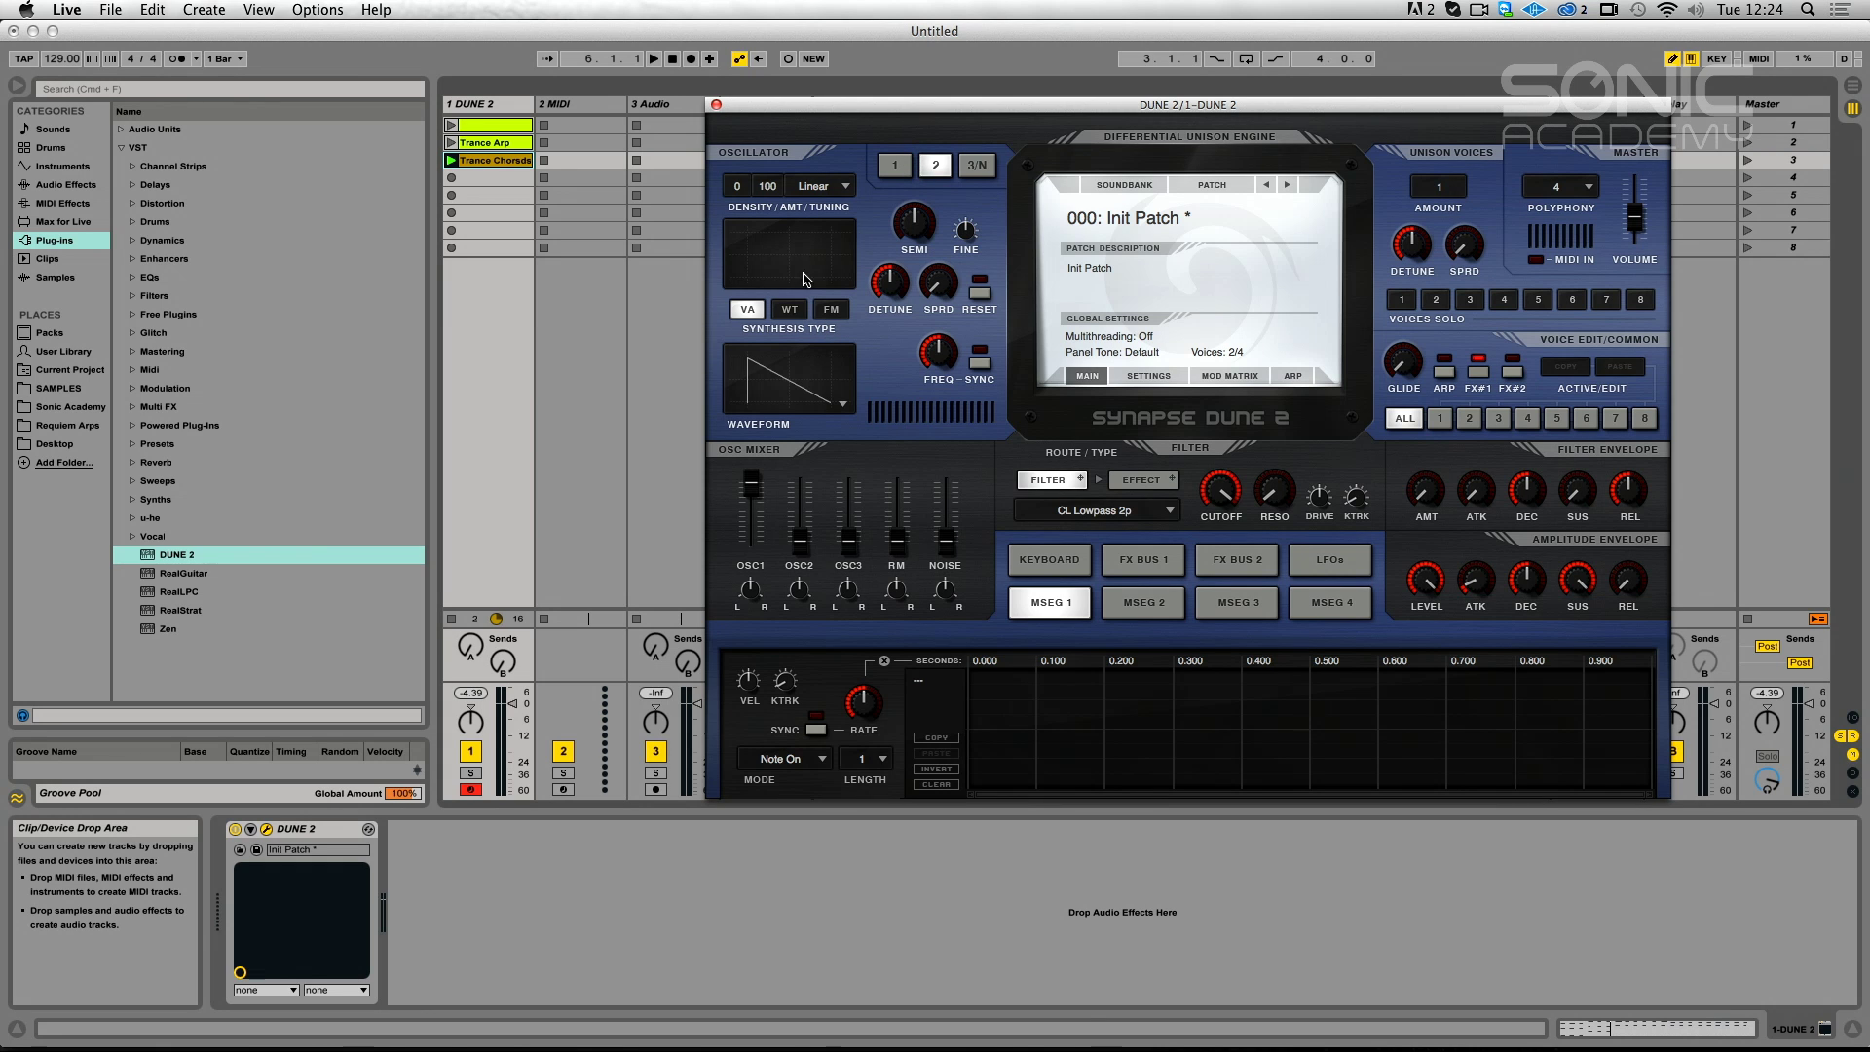
# Look through the settings of oscillators 1, 2 and 3/N, finishing on oscillator 1.
pyautogui.click(894, 172)
pyautogui.click(975, 166)
pyautogui.click(898, 171)
pyautogui.click(933, 177)
pyautogui.click(884, 177)
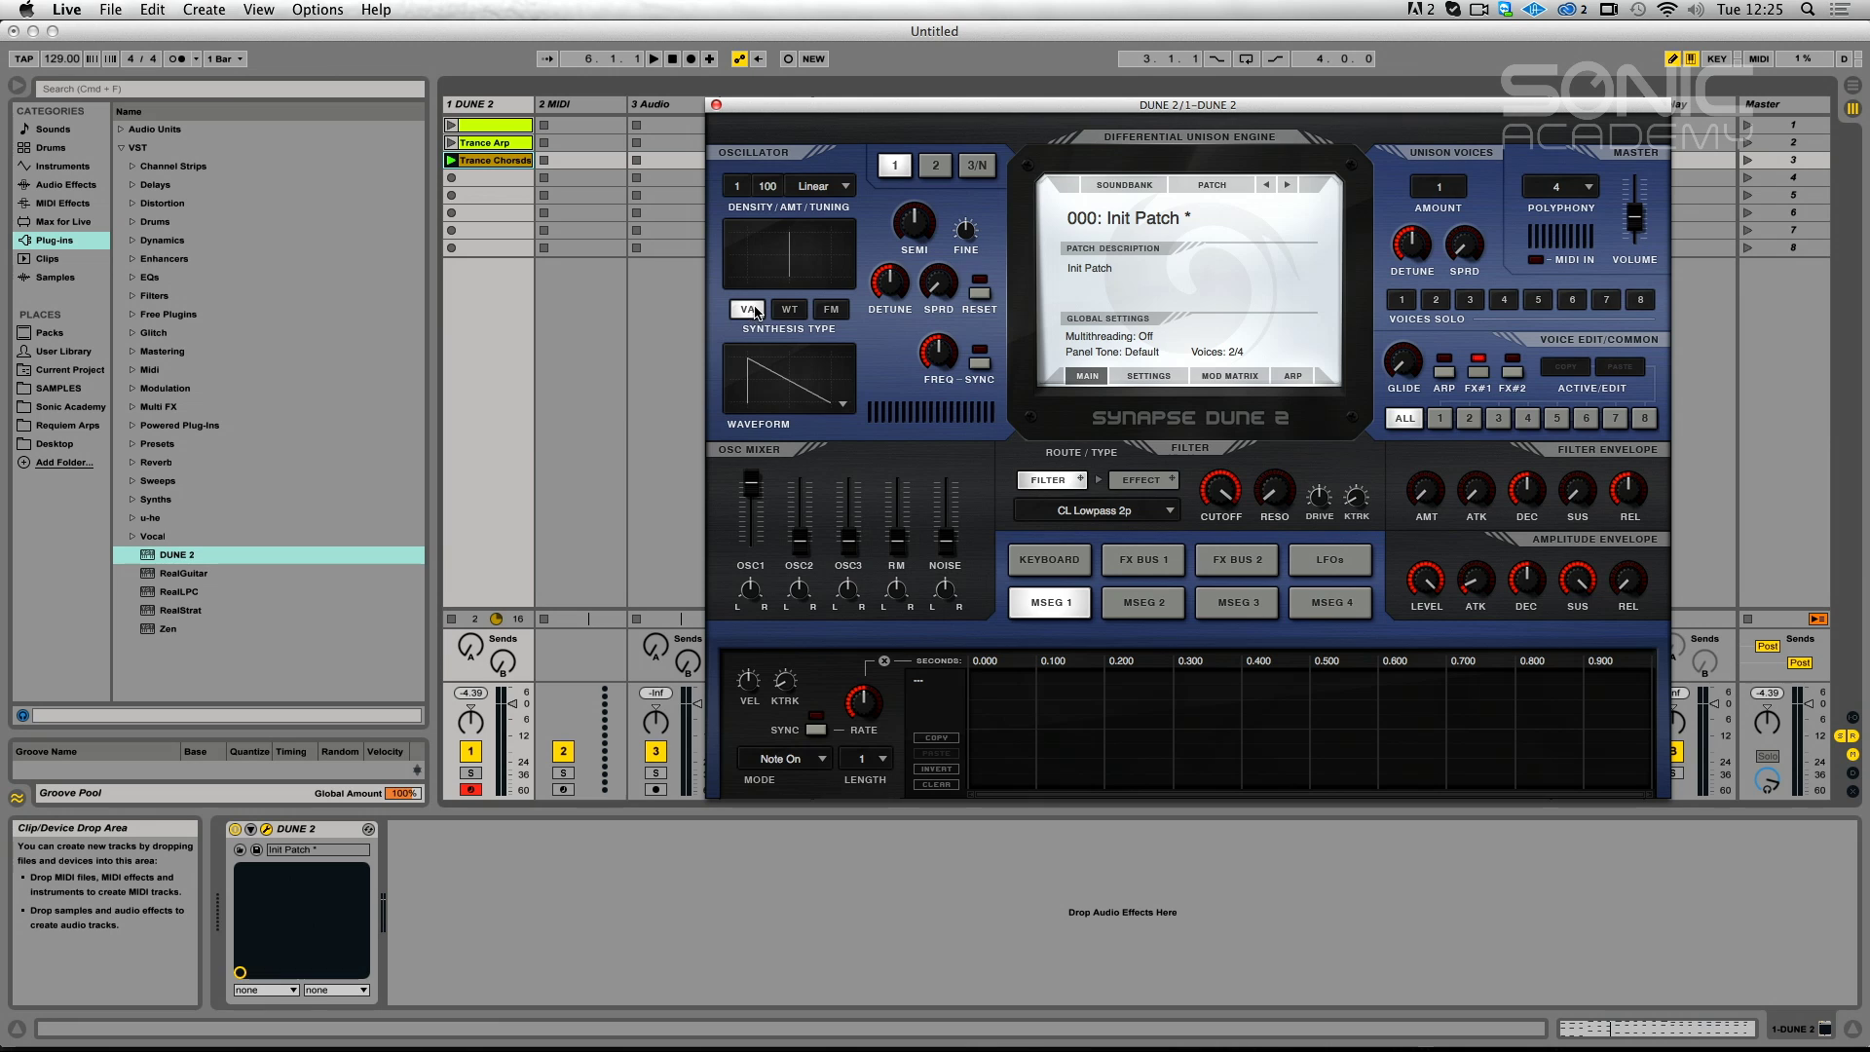
# Compare the VA, WT and FM synthesis types on oscillator 1, finishing on VA.
pyautogui.click(790, 309)
pyautogui.click(831, 309)
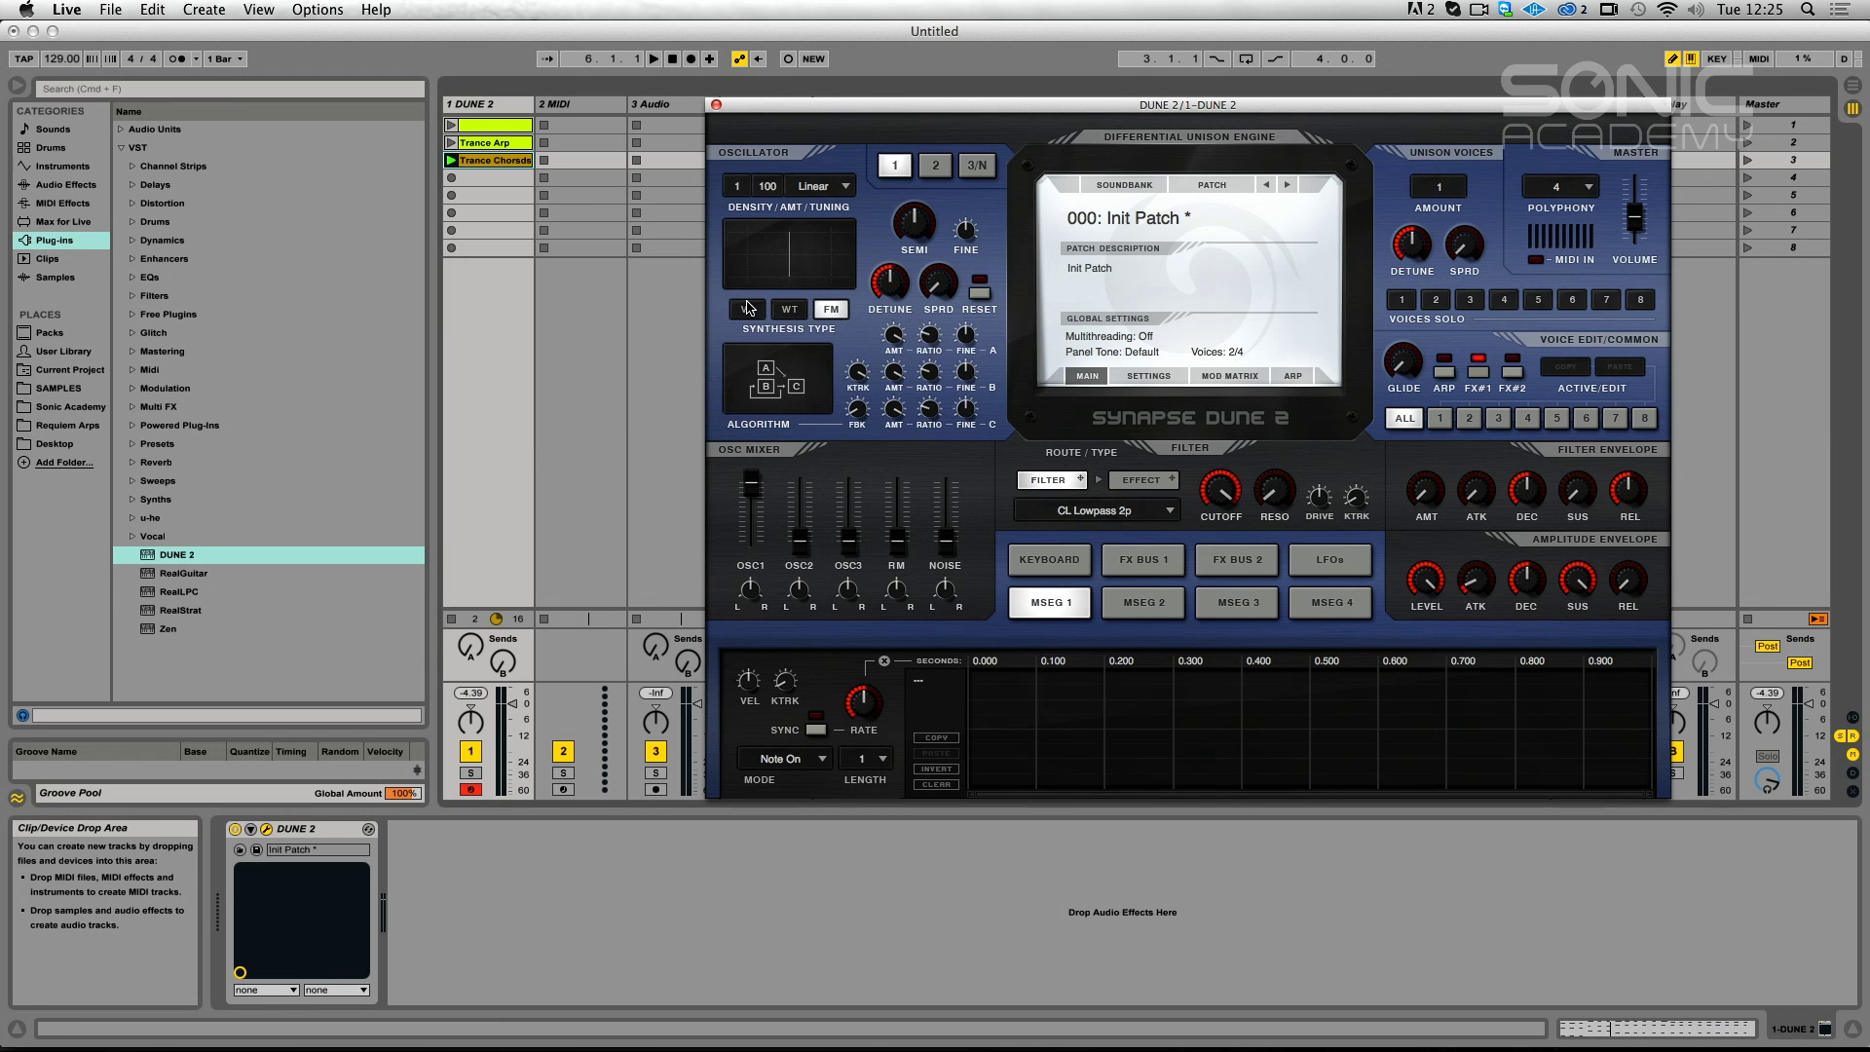
pyautogui.click(748, 309)
pyautogui.click(790, 309)
pyautogui.click(831, 309)
pyautogui.click(785, 309)
pyautogui.click(763, 310)
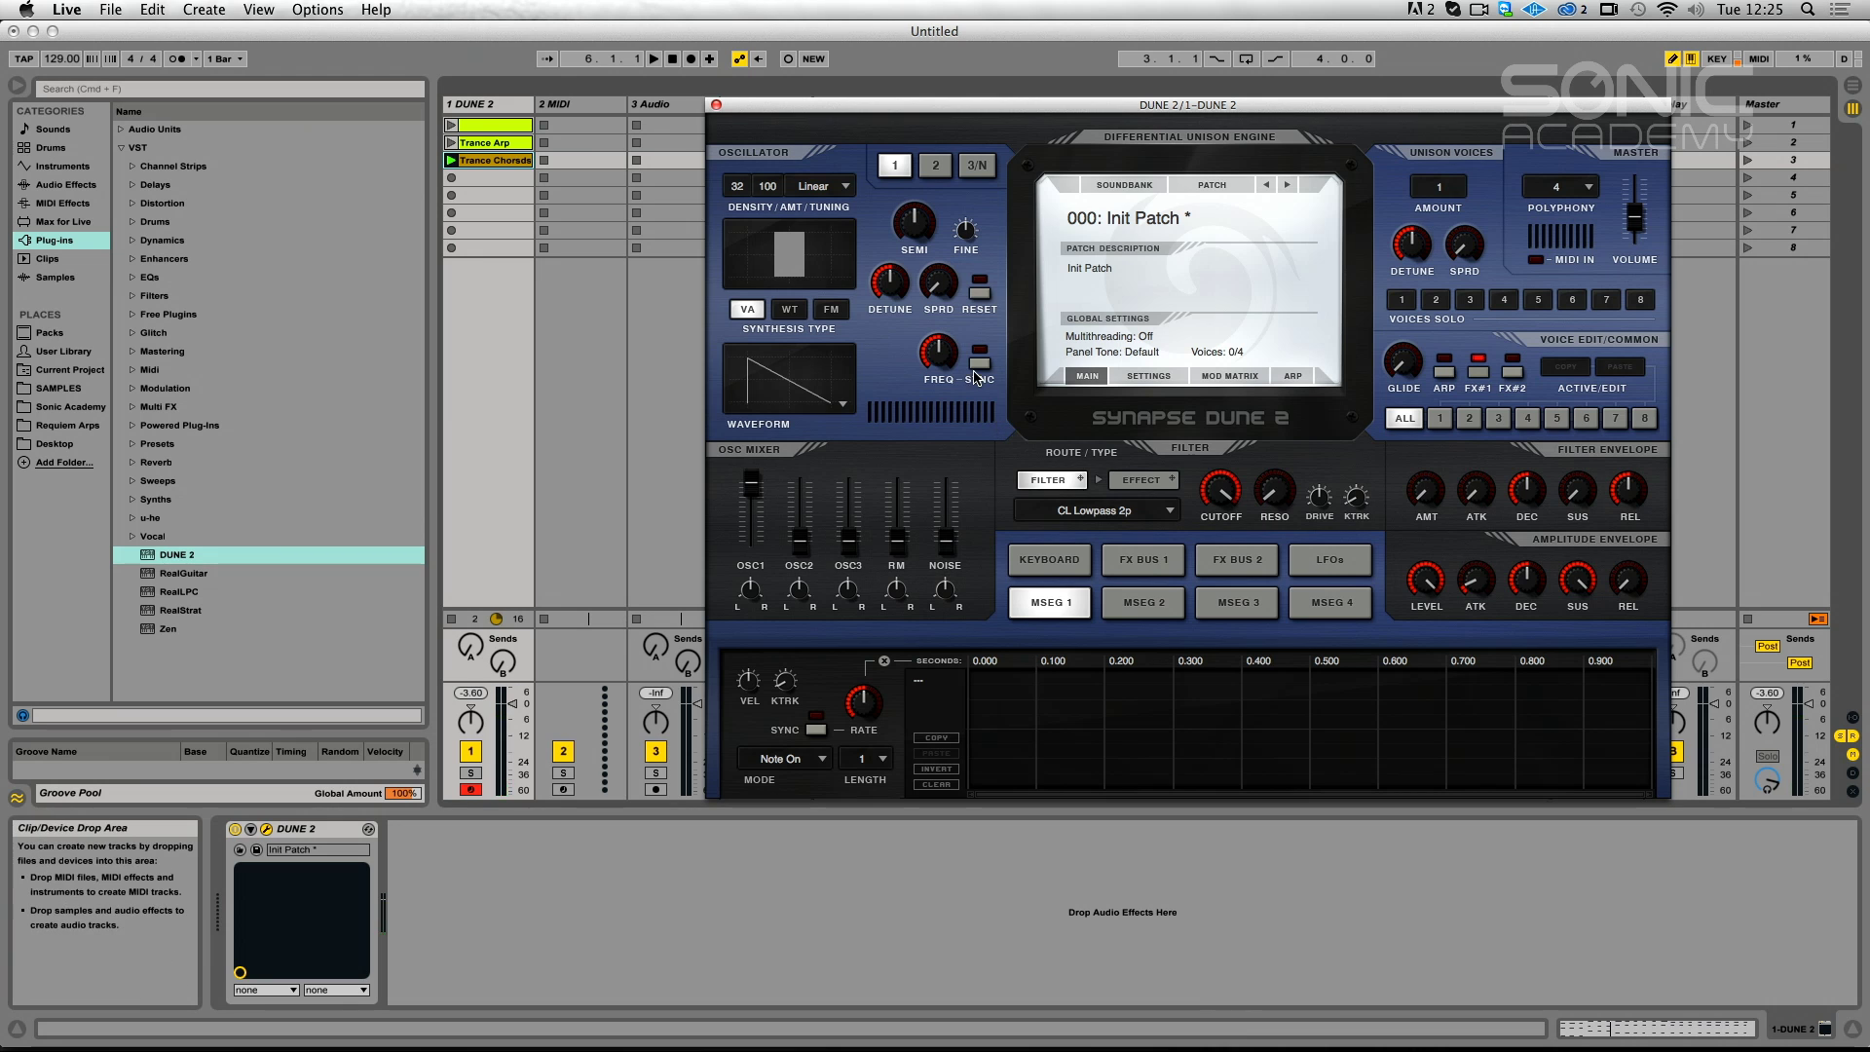
# Switch oscillator 1 to WT synthesis and load the MH Morph wavetable.
pyautogui.click(789, 309)
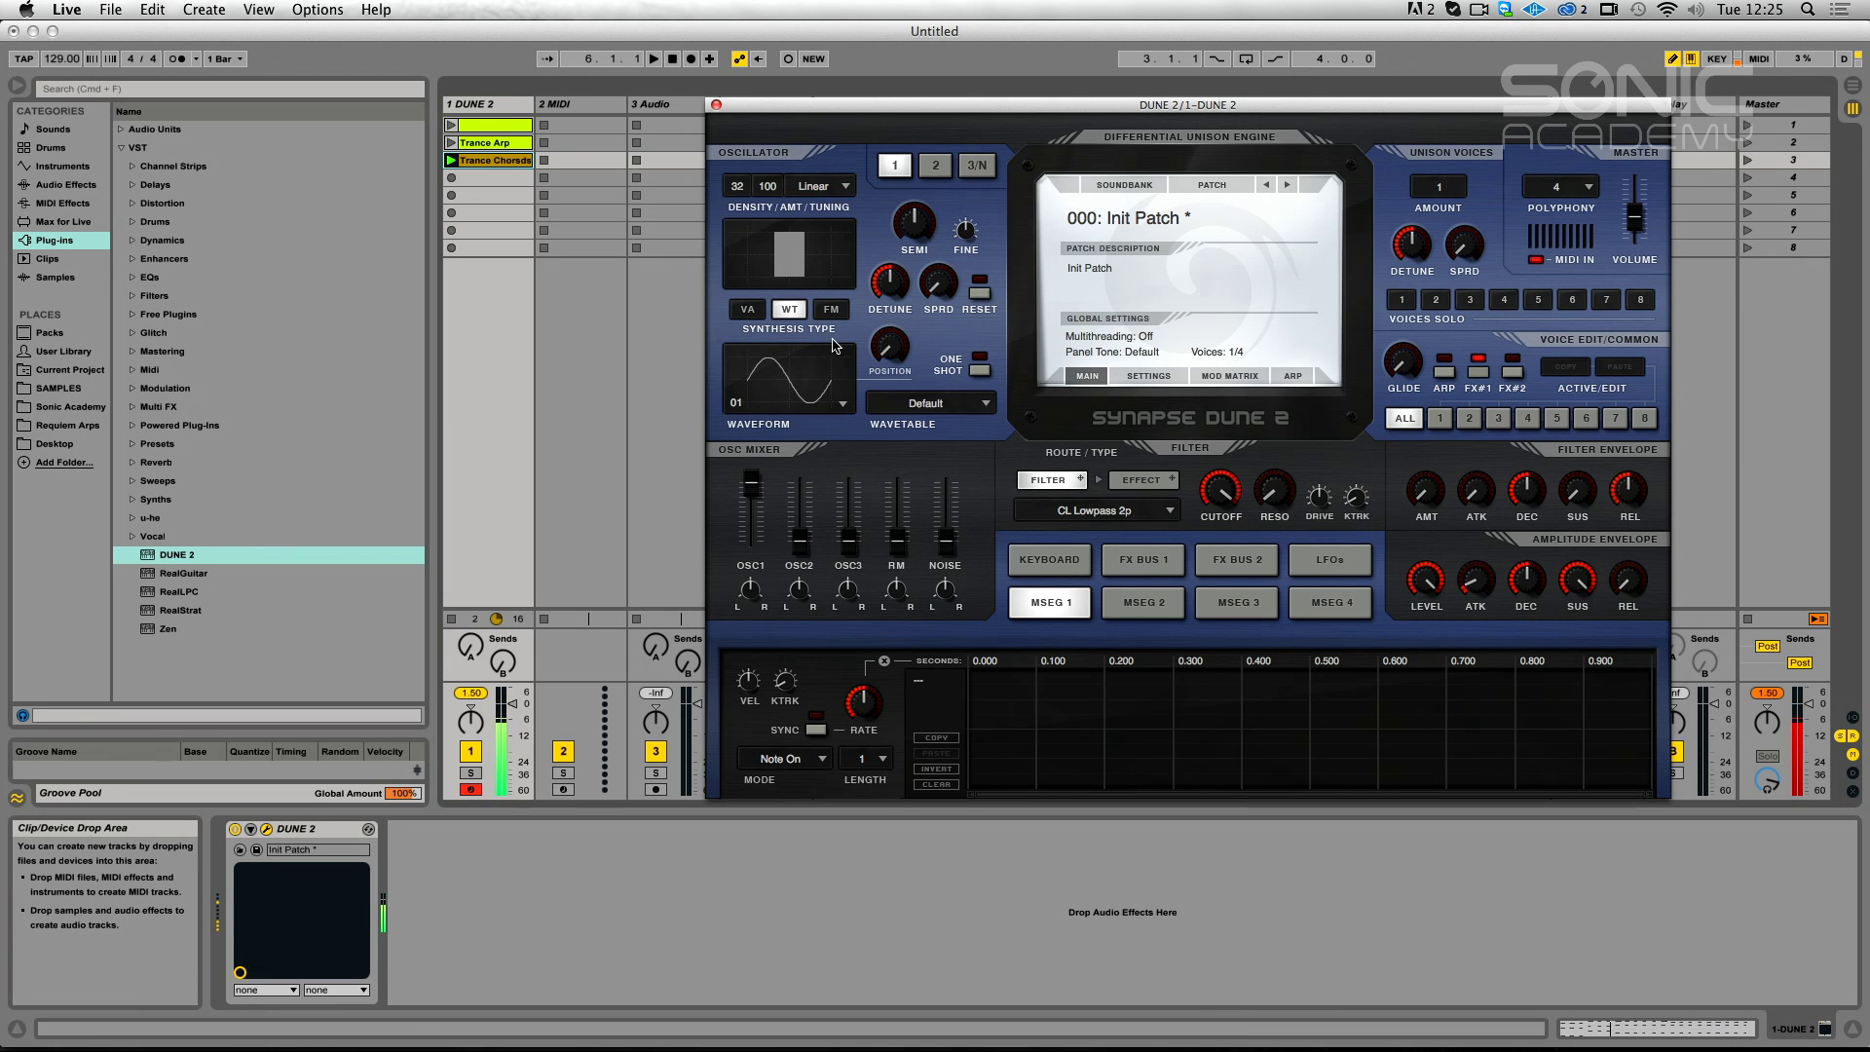
pyautogui.click(933, 402)
pyautogui.click(984, 697)
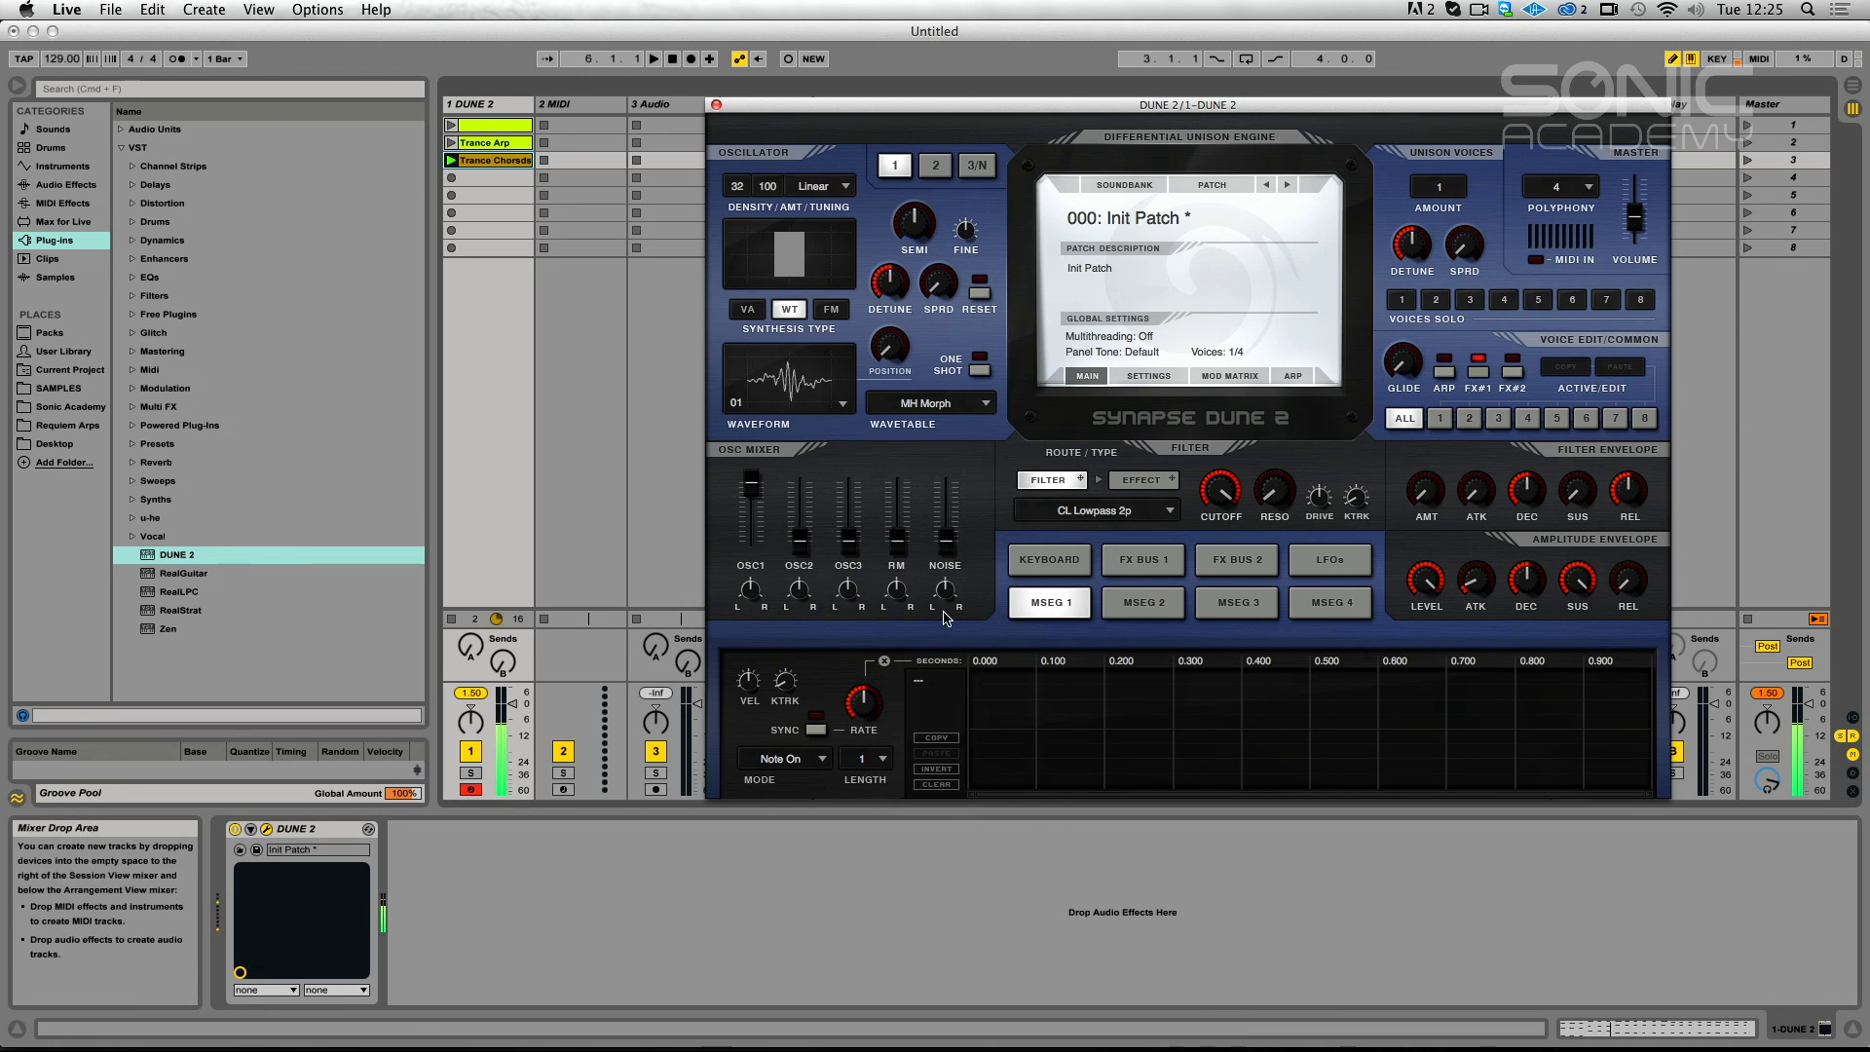
# Set oscillator 1's density to 25, try it with FM and VA synthesis, and reduce the density further.
pyautogui.moveTo(737, 186); pyautogui.dragTo(776, 226)
pyautogui.click(831, 309)
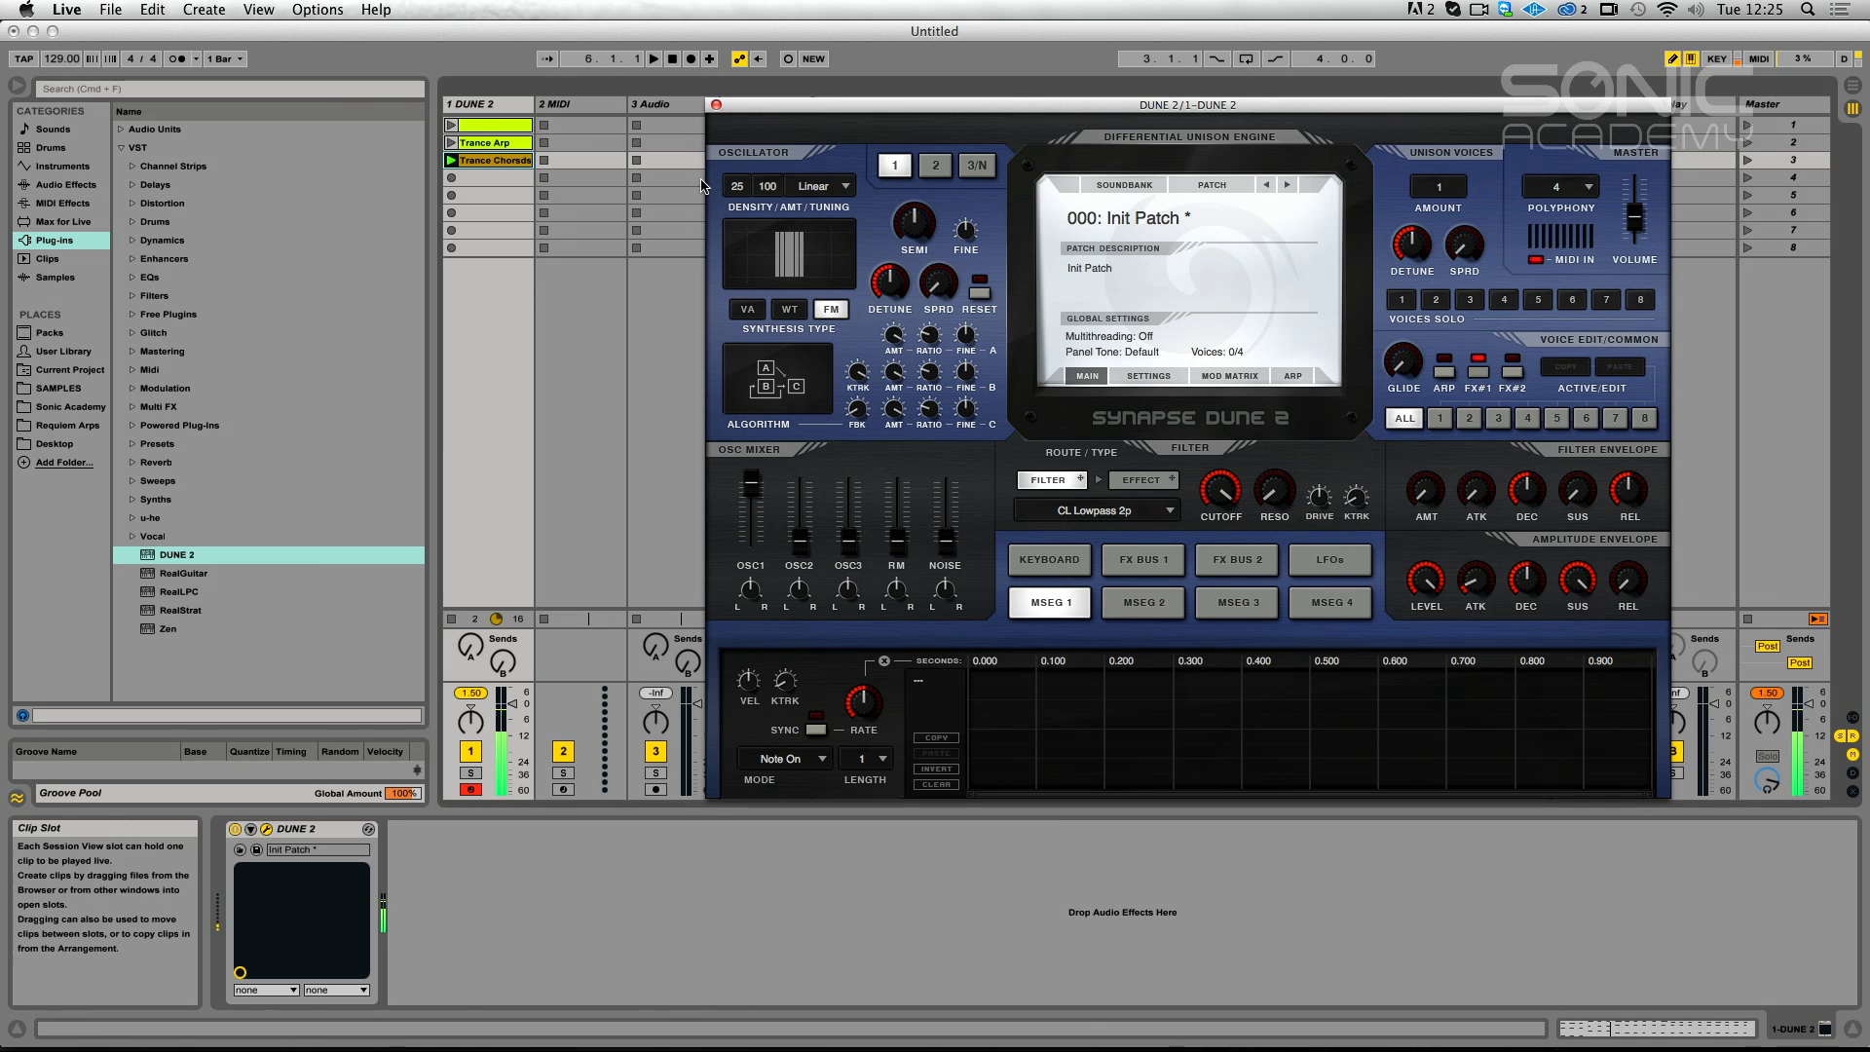
pyautogui.click(748, 310)
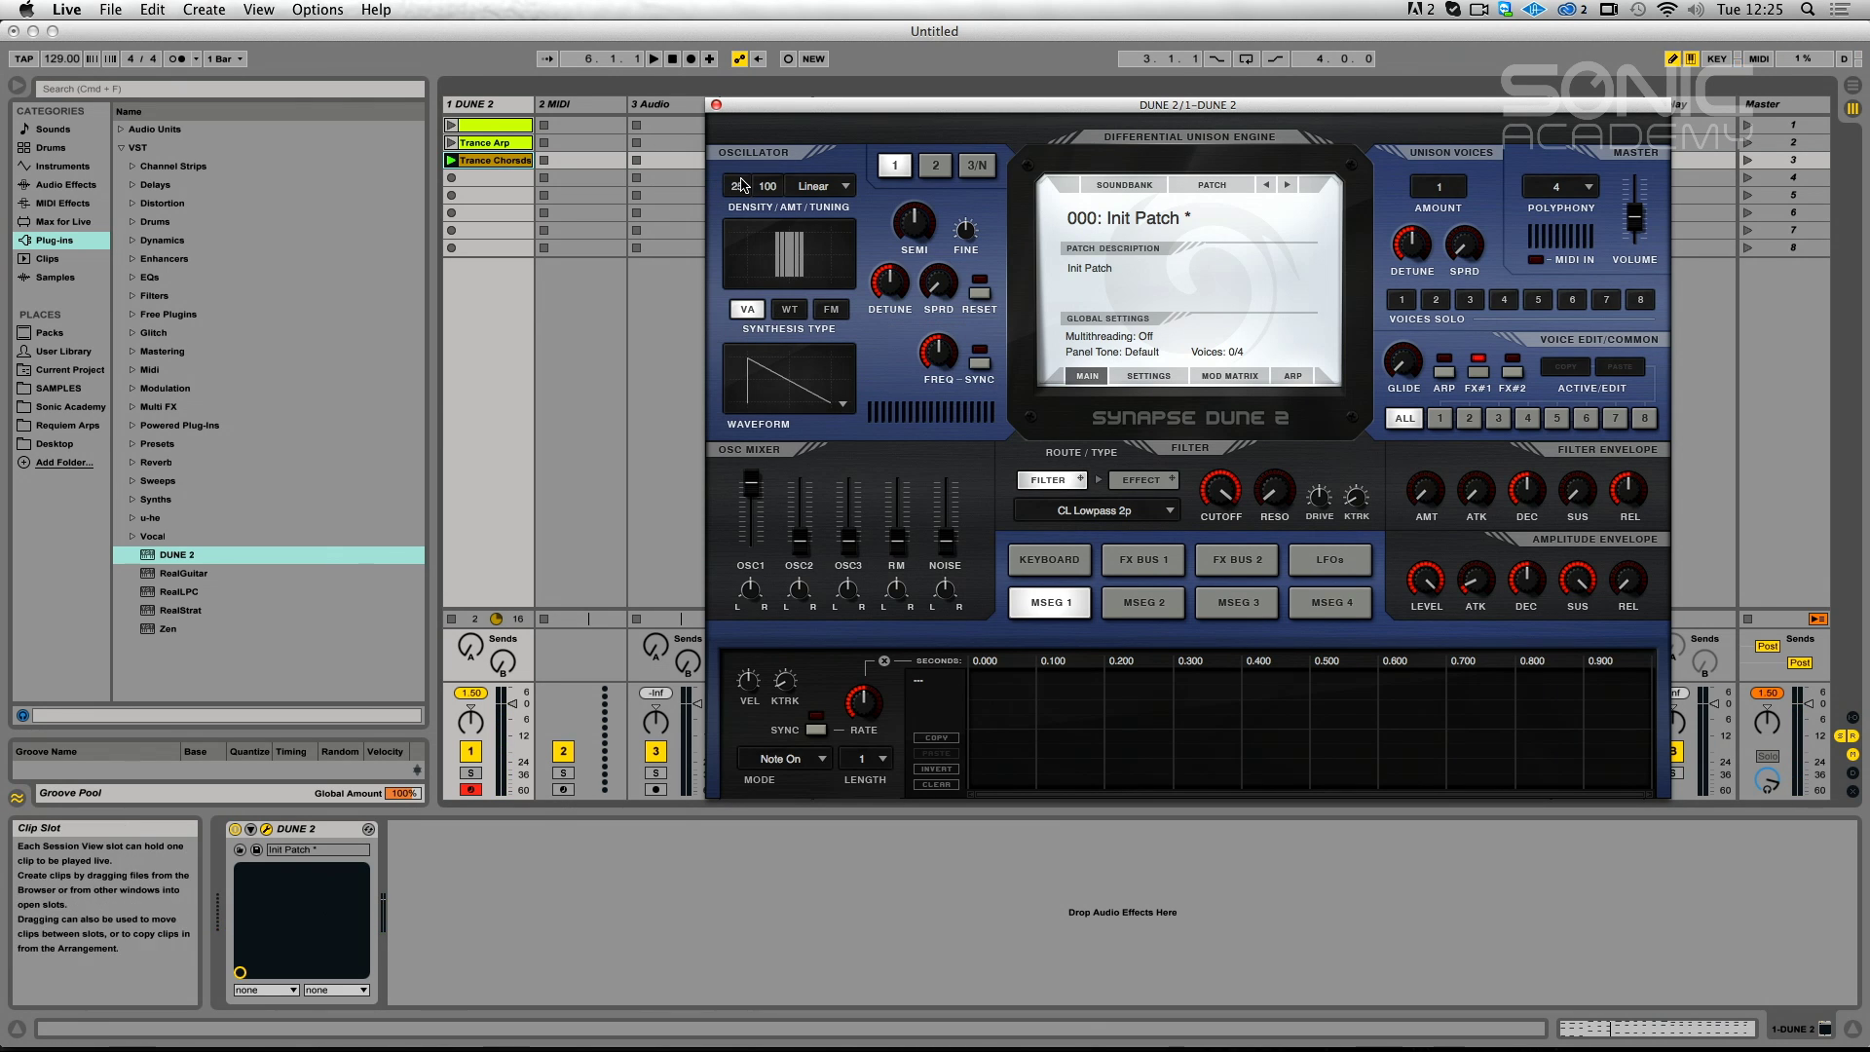
pyautogui.moveTo(741, 185); pyautogui.dragTo(737, 319)
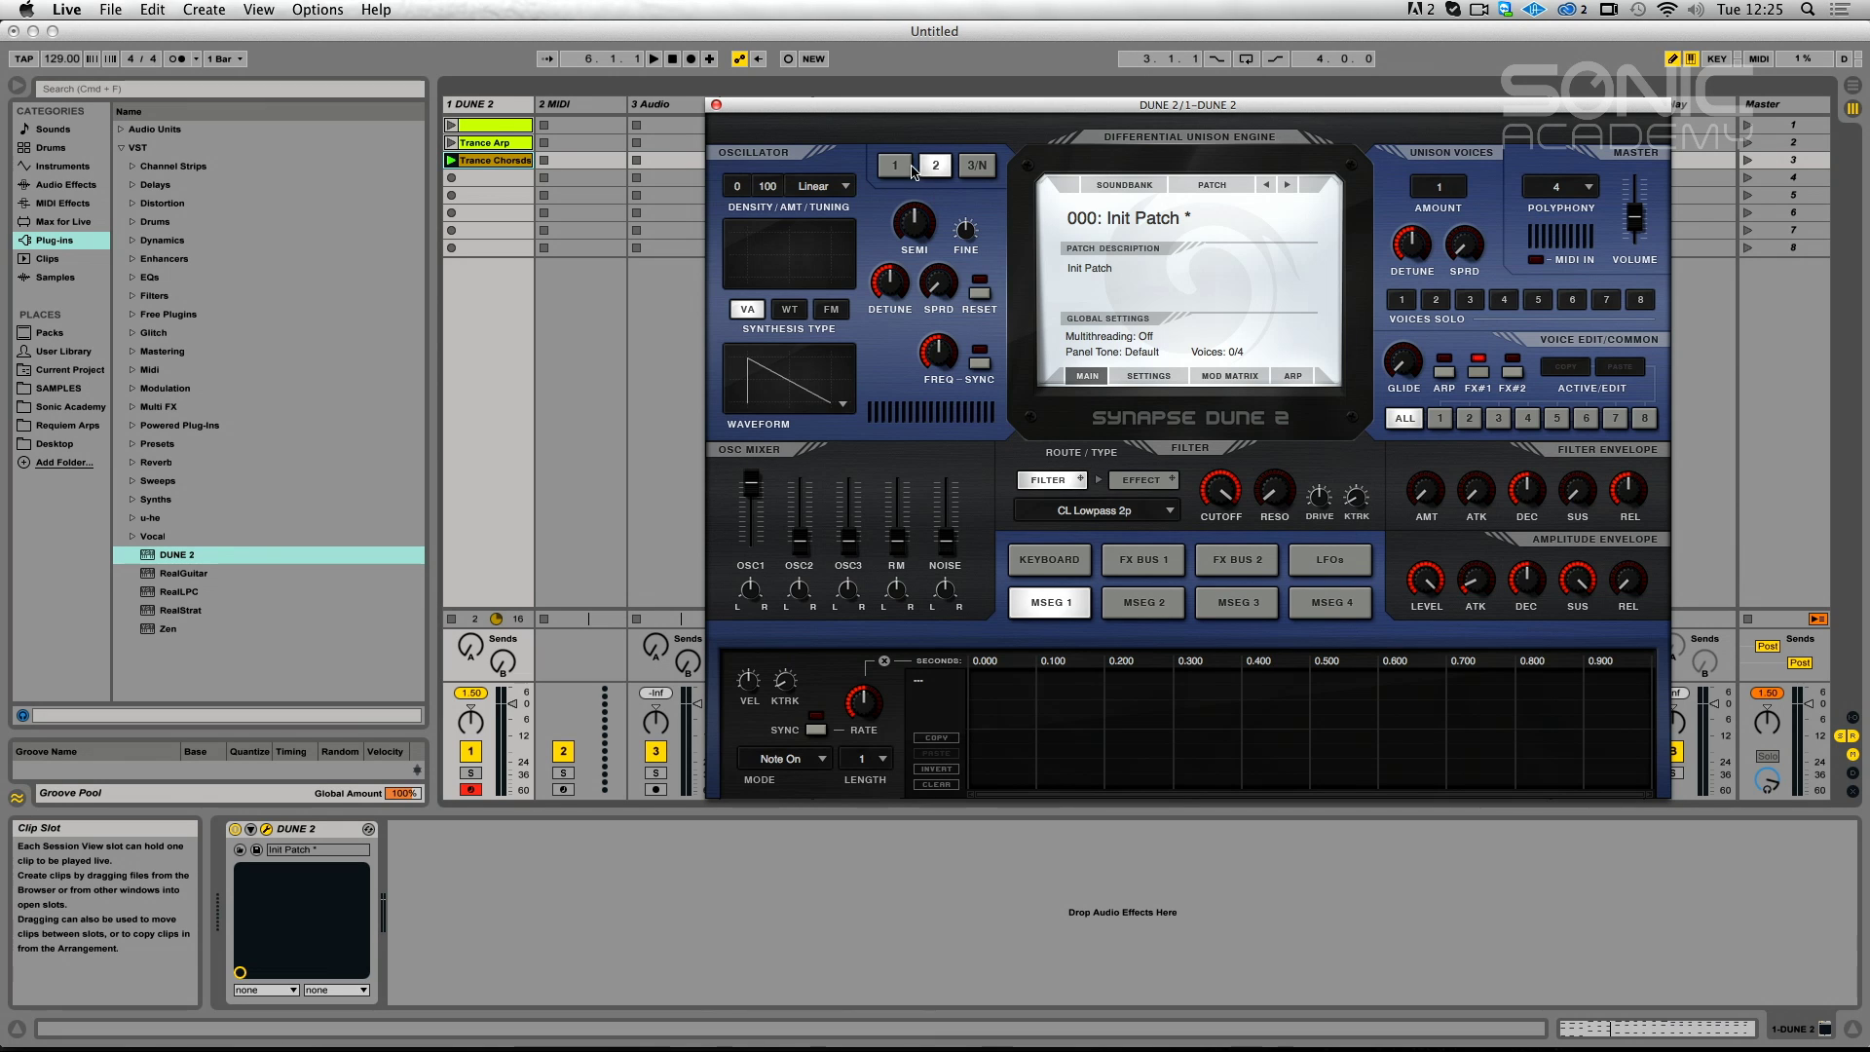
# Examine the waveform choices of oscillator 3 and keep Saw.
pyautogui.click(977, 167)
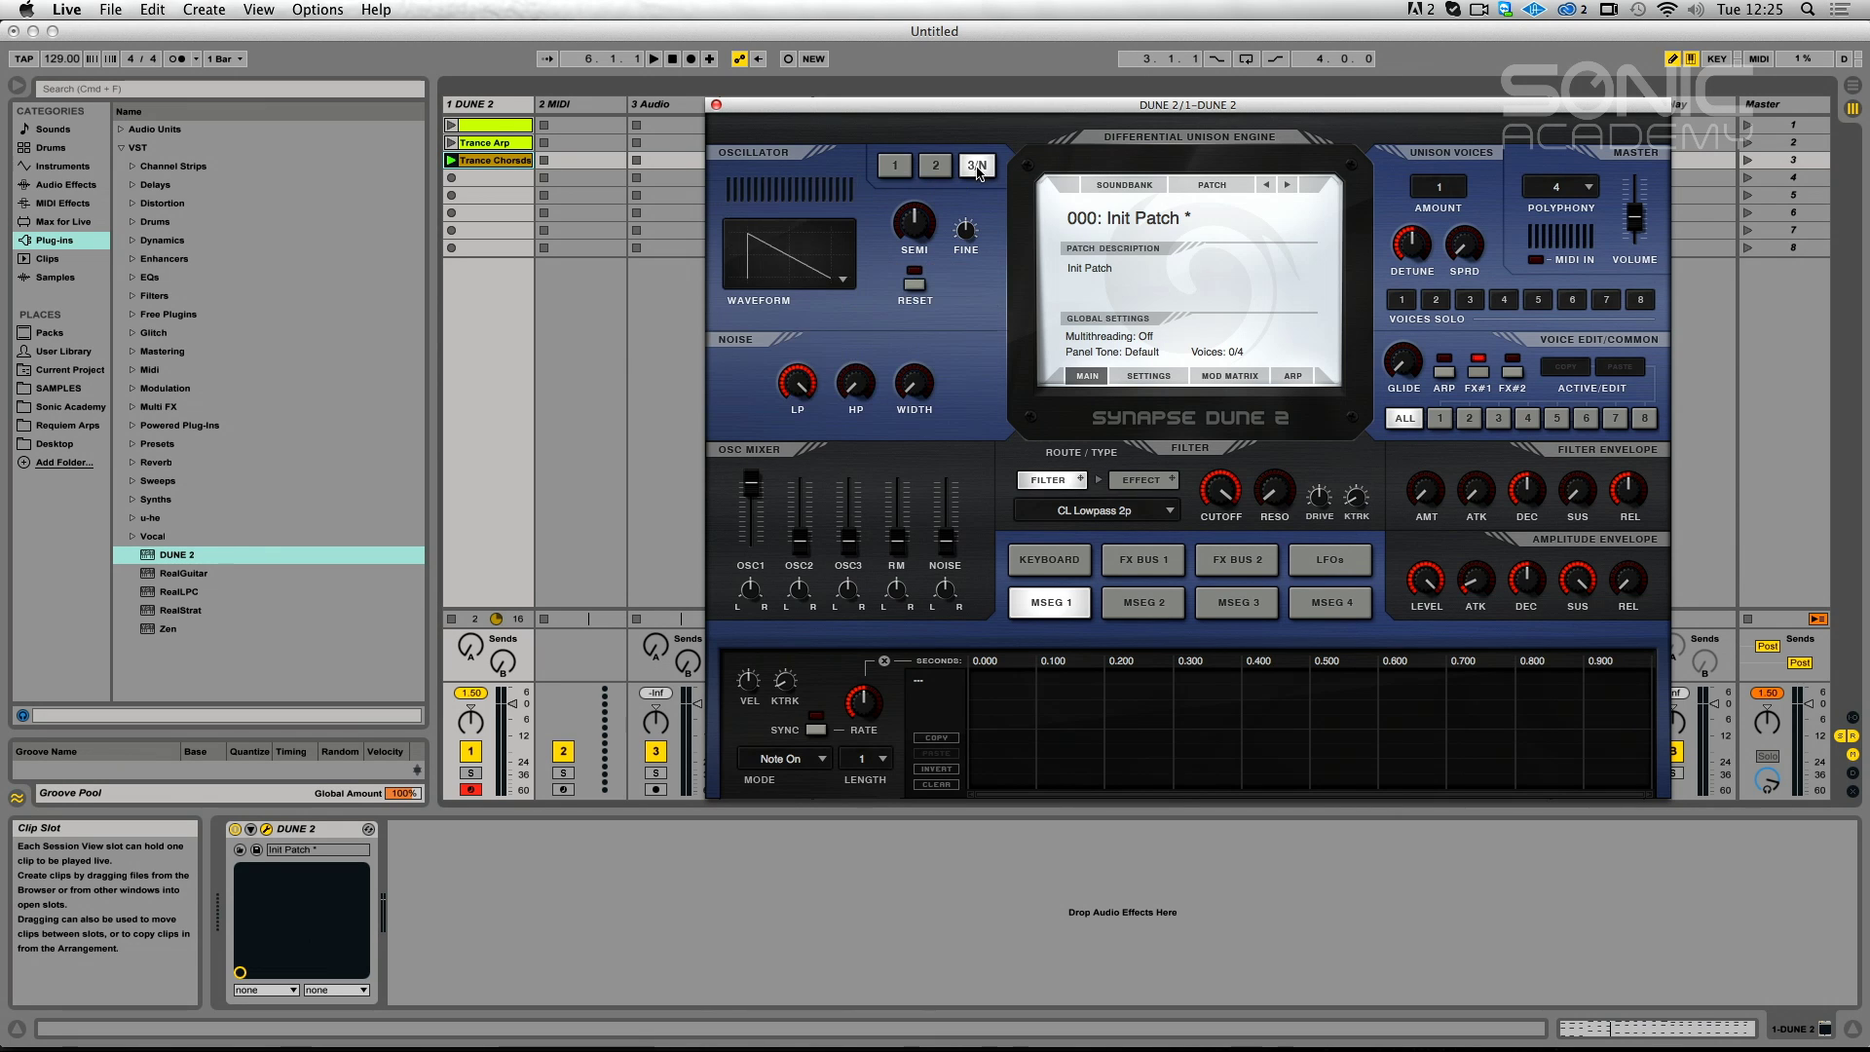
pyautogui.click(823, 281)
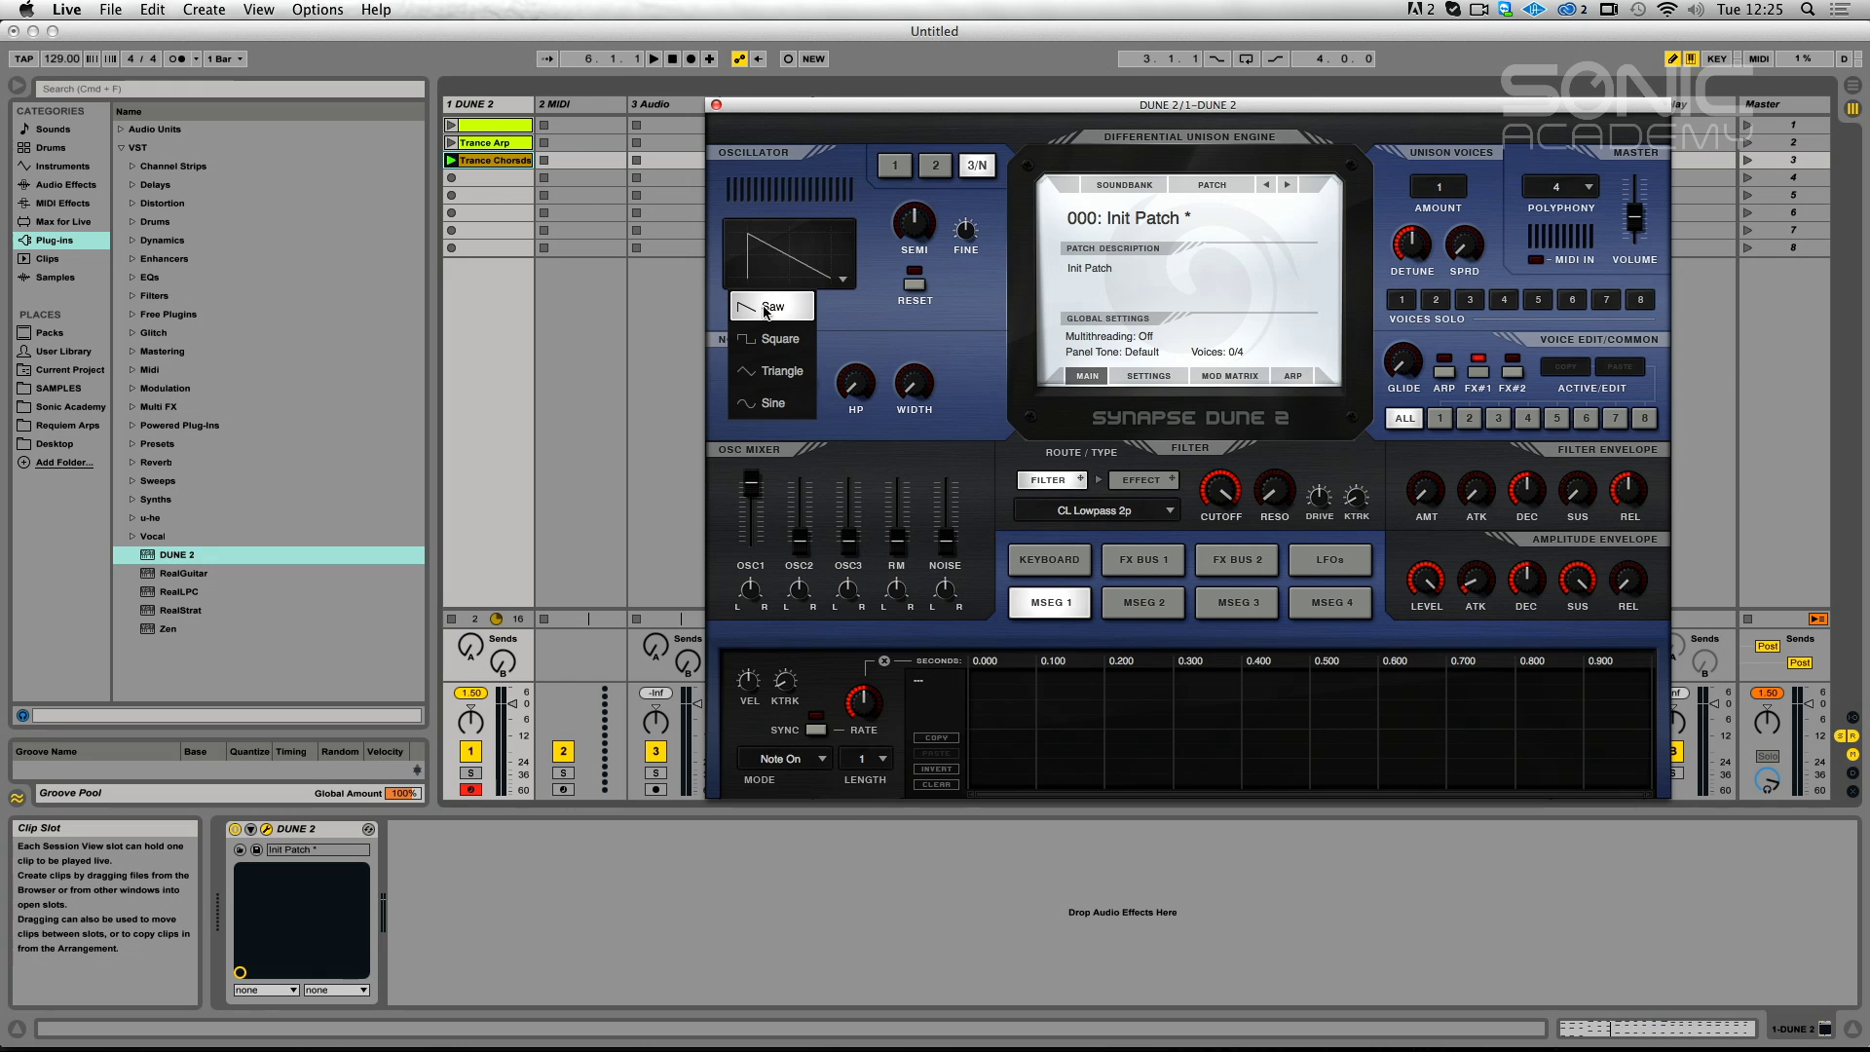
pyautogui.click(766, 309)
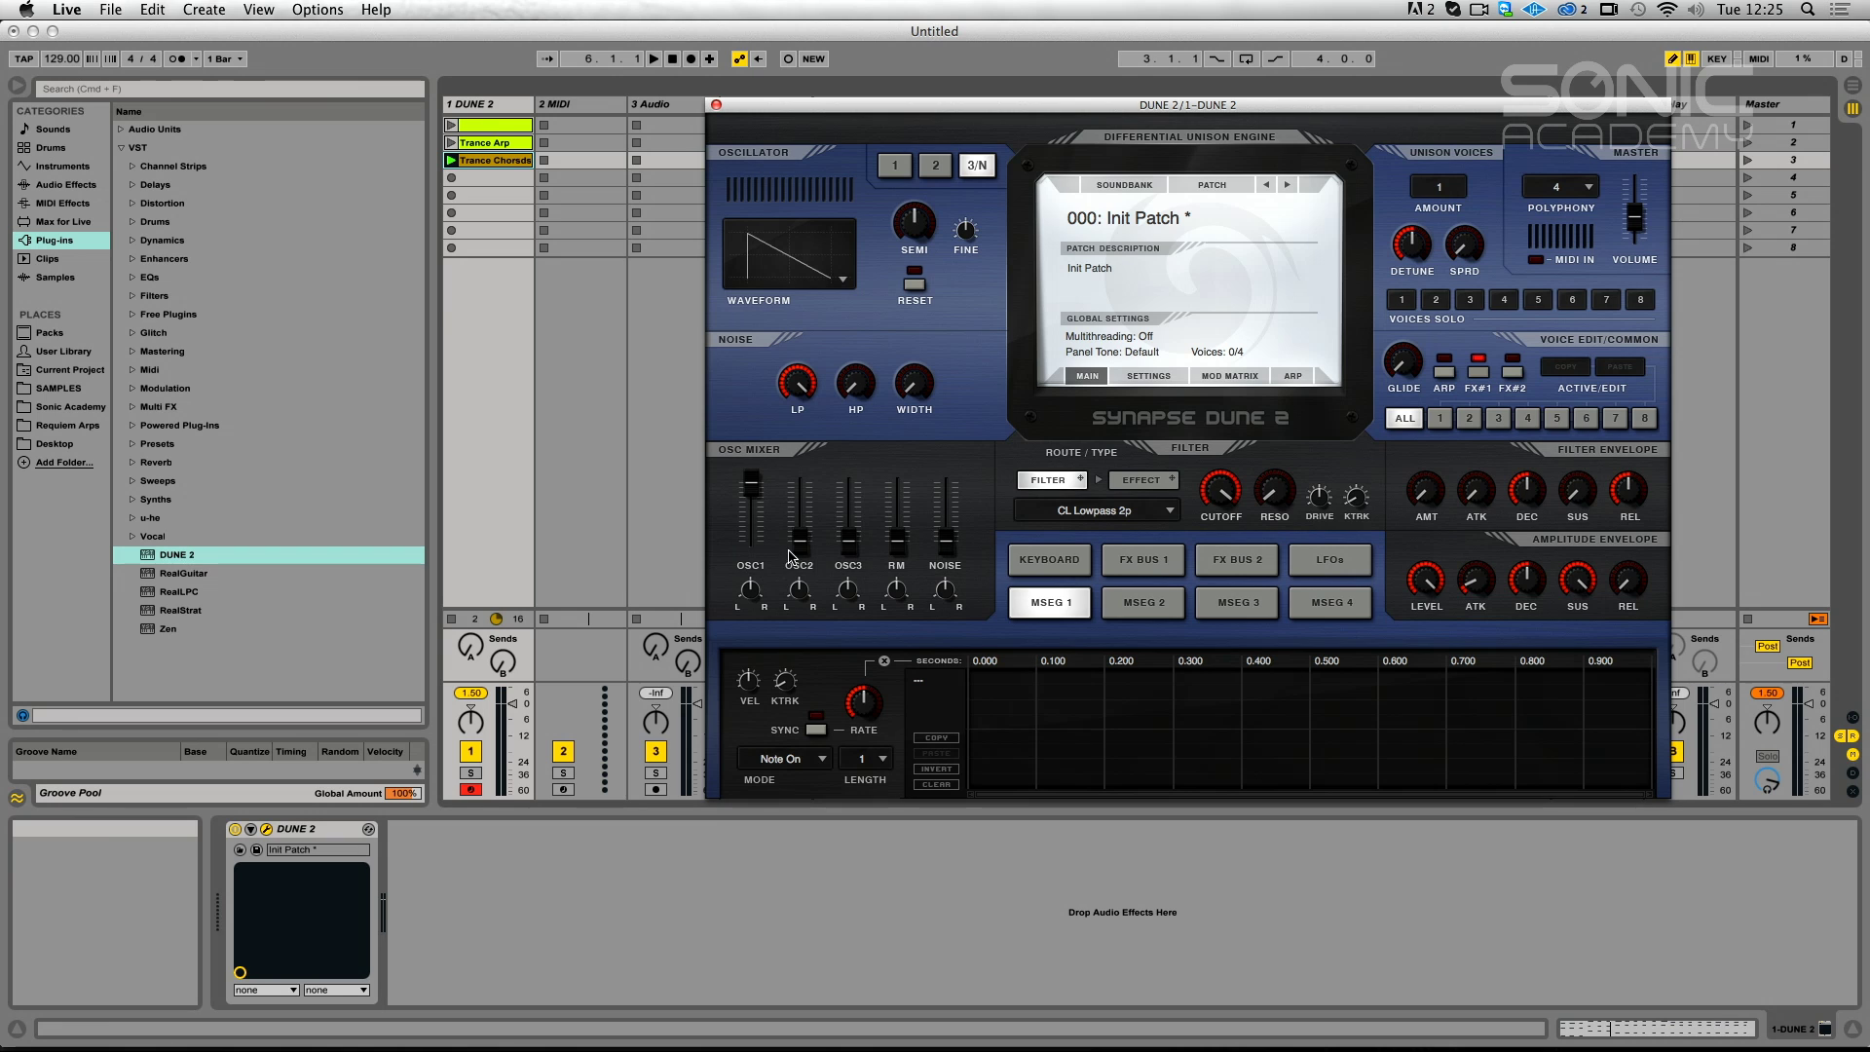
# Raise the OSC2, OSC3, RM and NOISE levels in the oscillator mixer to maximum.
pyautogui.moveTo(798, 549); pyautogui.dragTo(799, 482)
pyautogui.moveTo(849, 540); pyautogui.dragTo(848, 483)
pyautogui.moveTo(945, 540); pyautogui.dragTo(890, 484)
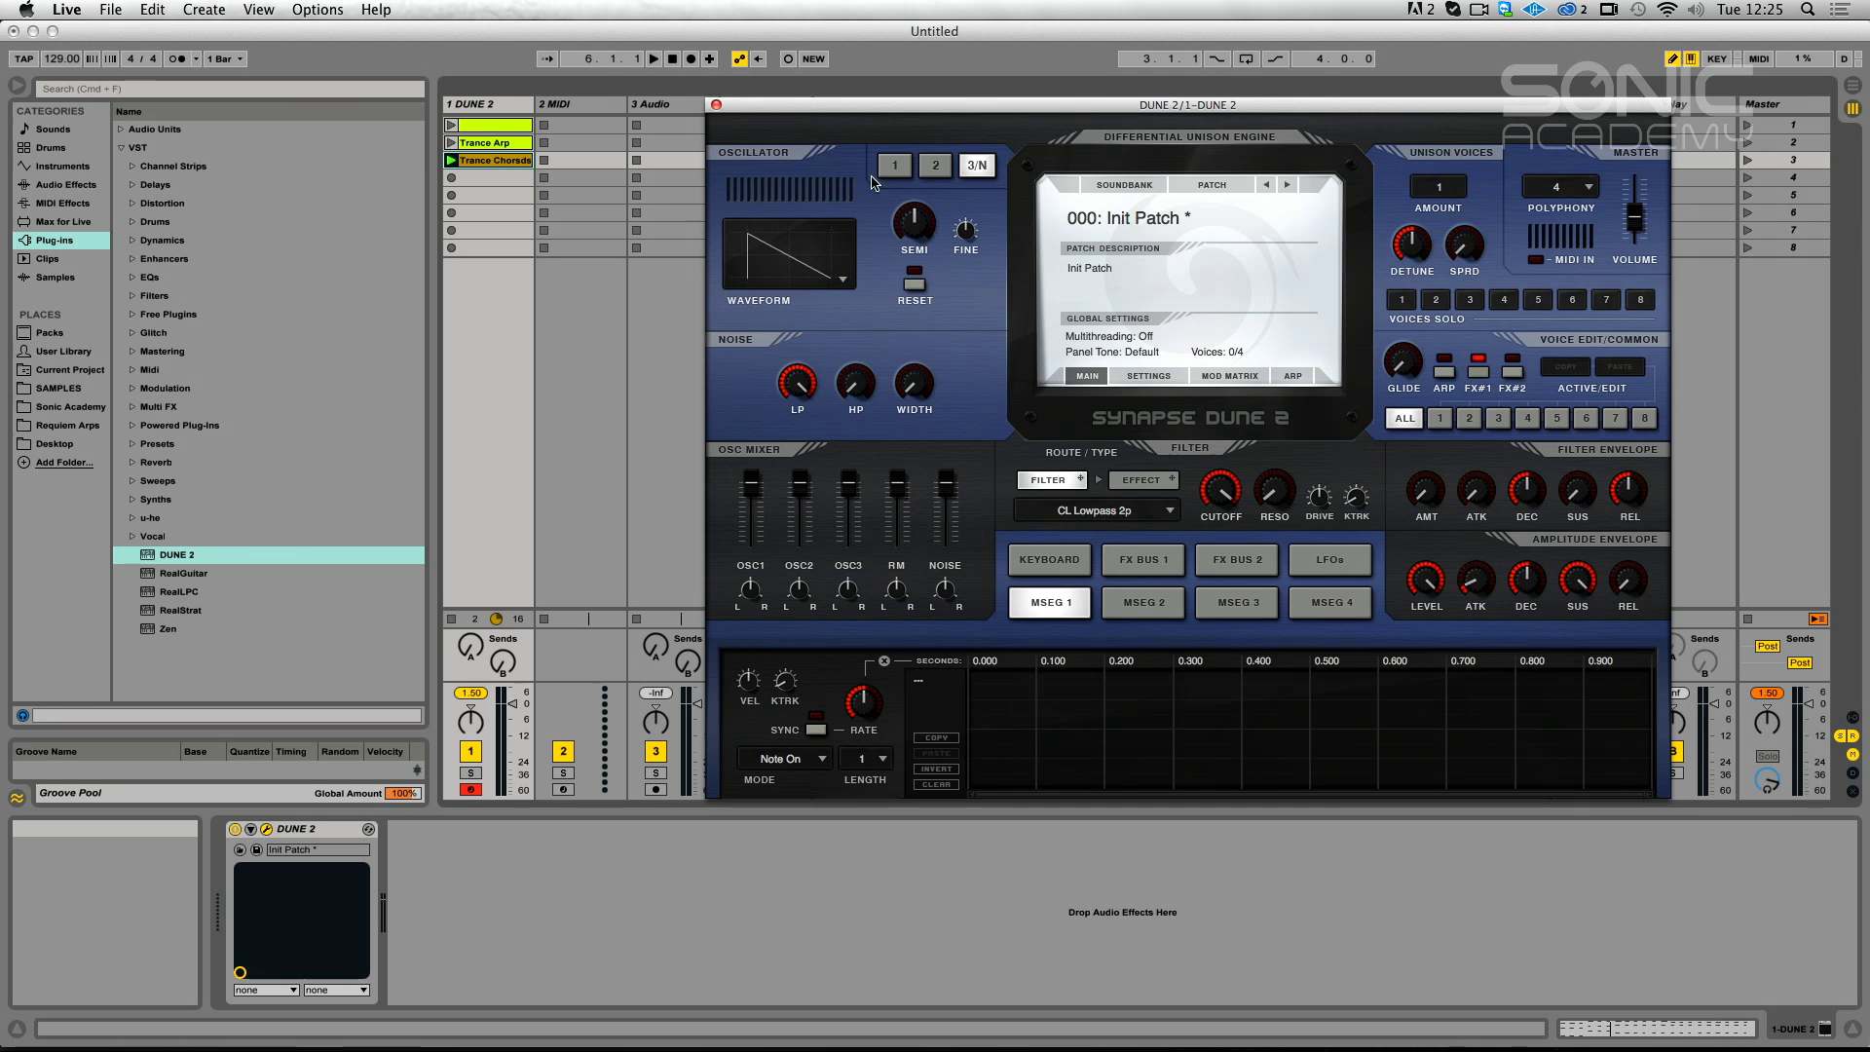
# Lower the OSC1, OSC2, OSC3 and NOISE mixer levels to minimum, leaving only RM up.
pyautogui.click(895, 166)
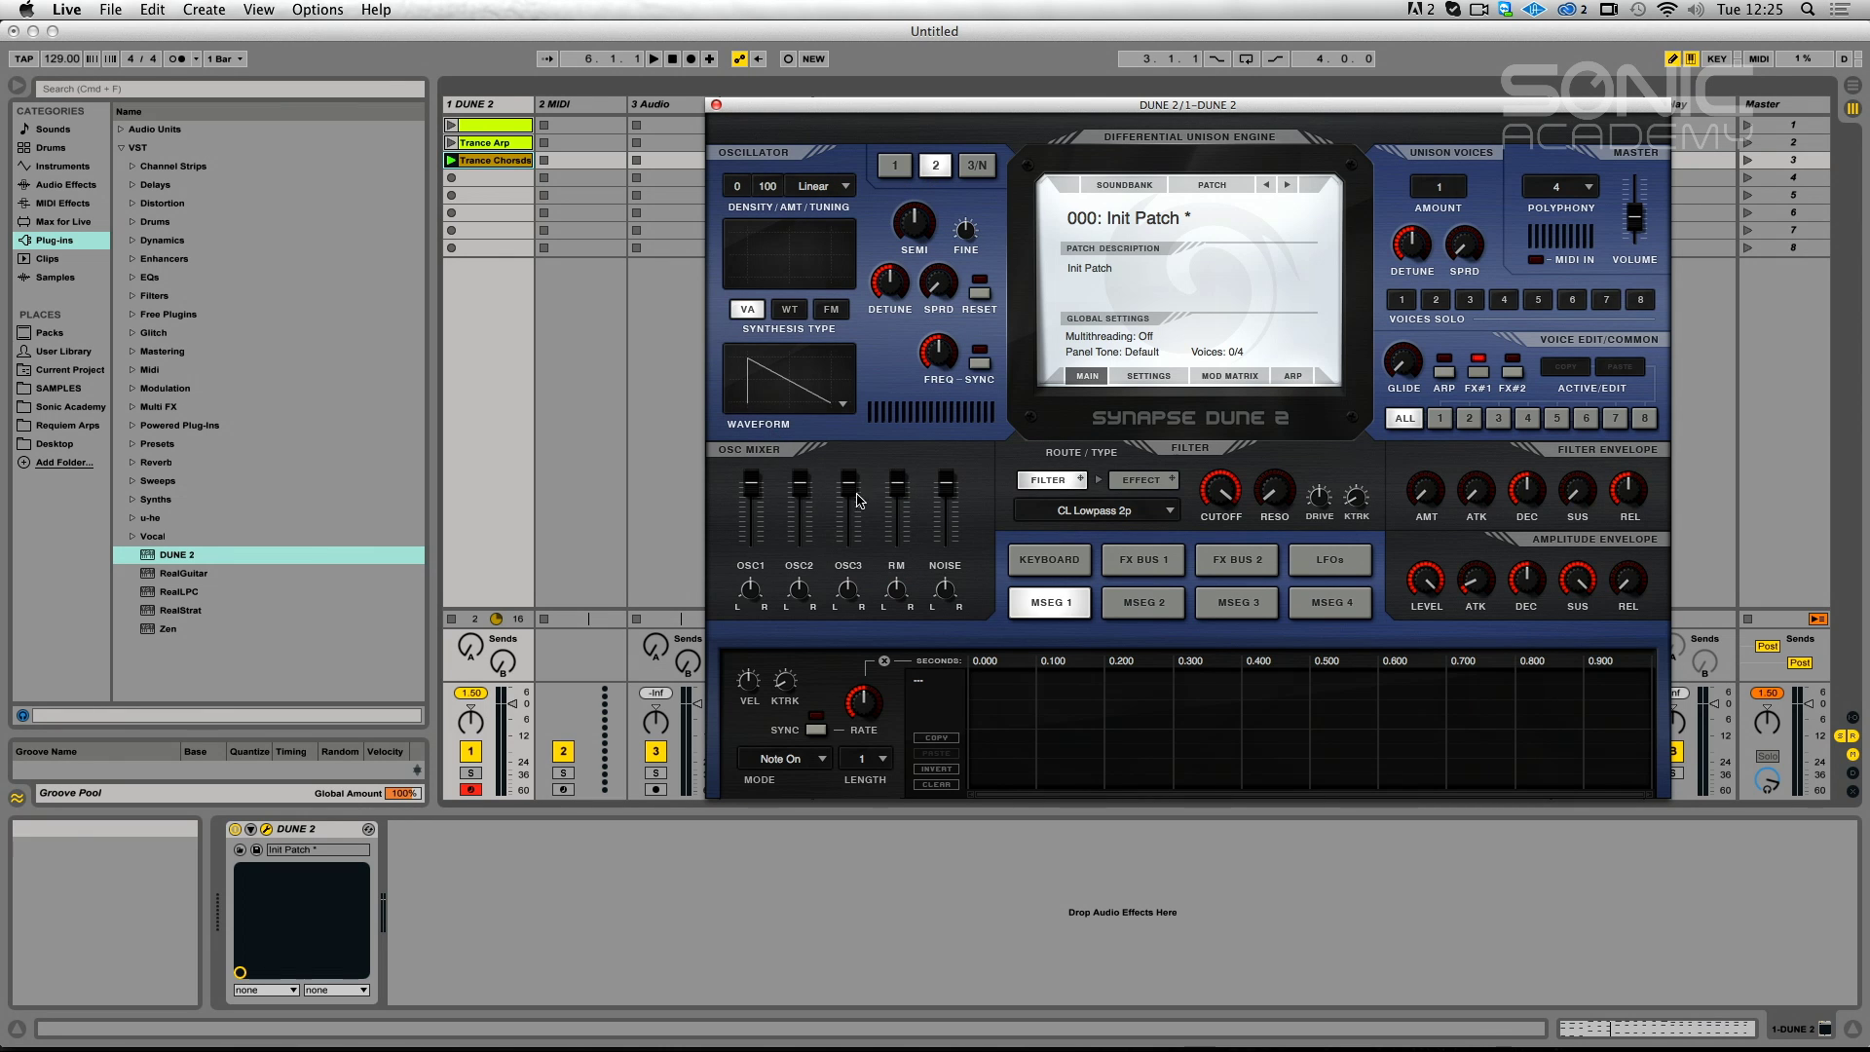
pyautogui.moveTo(751, 484); pyautogui.dragTo(755, 574)
pyautogui.moveTo(800, 484); pyautogui.dragTo(855, 599)
pyautogui.moveTo(946, 484); pyautogui.dragTo(950, 582)
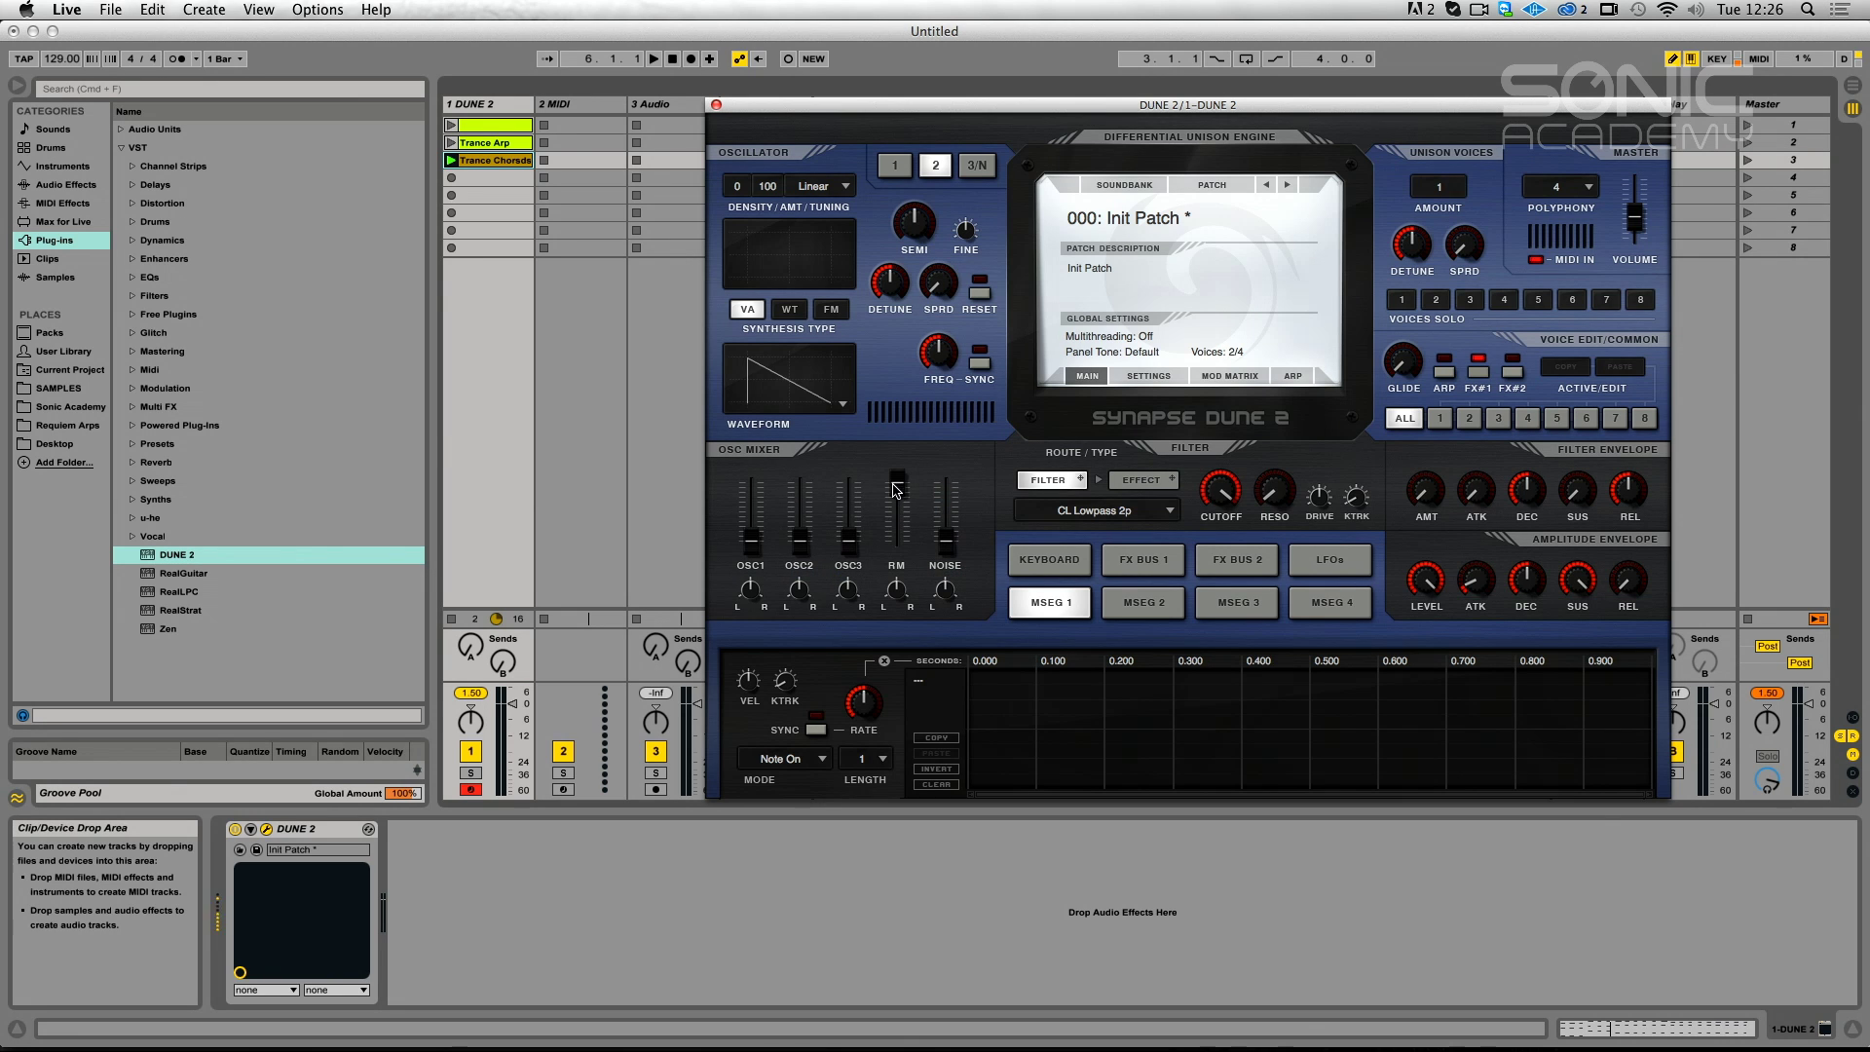
# Set oscillator 2's density to 5 and try out the RM level and oscillator 2's semitone tuning.
pyautogui.click(898, 166)
pyautogui.click(938, 168)
pyautogui.moveTo(743, 186); pyautogui.dragTo(745, 168)
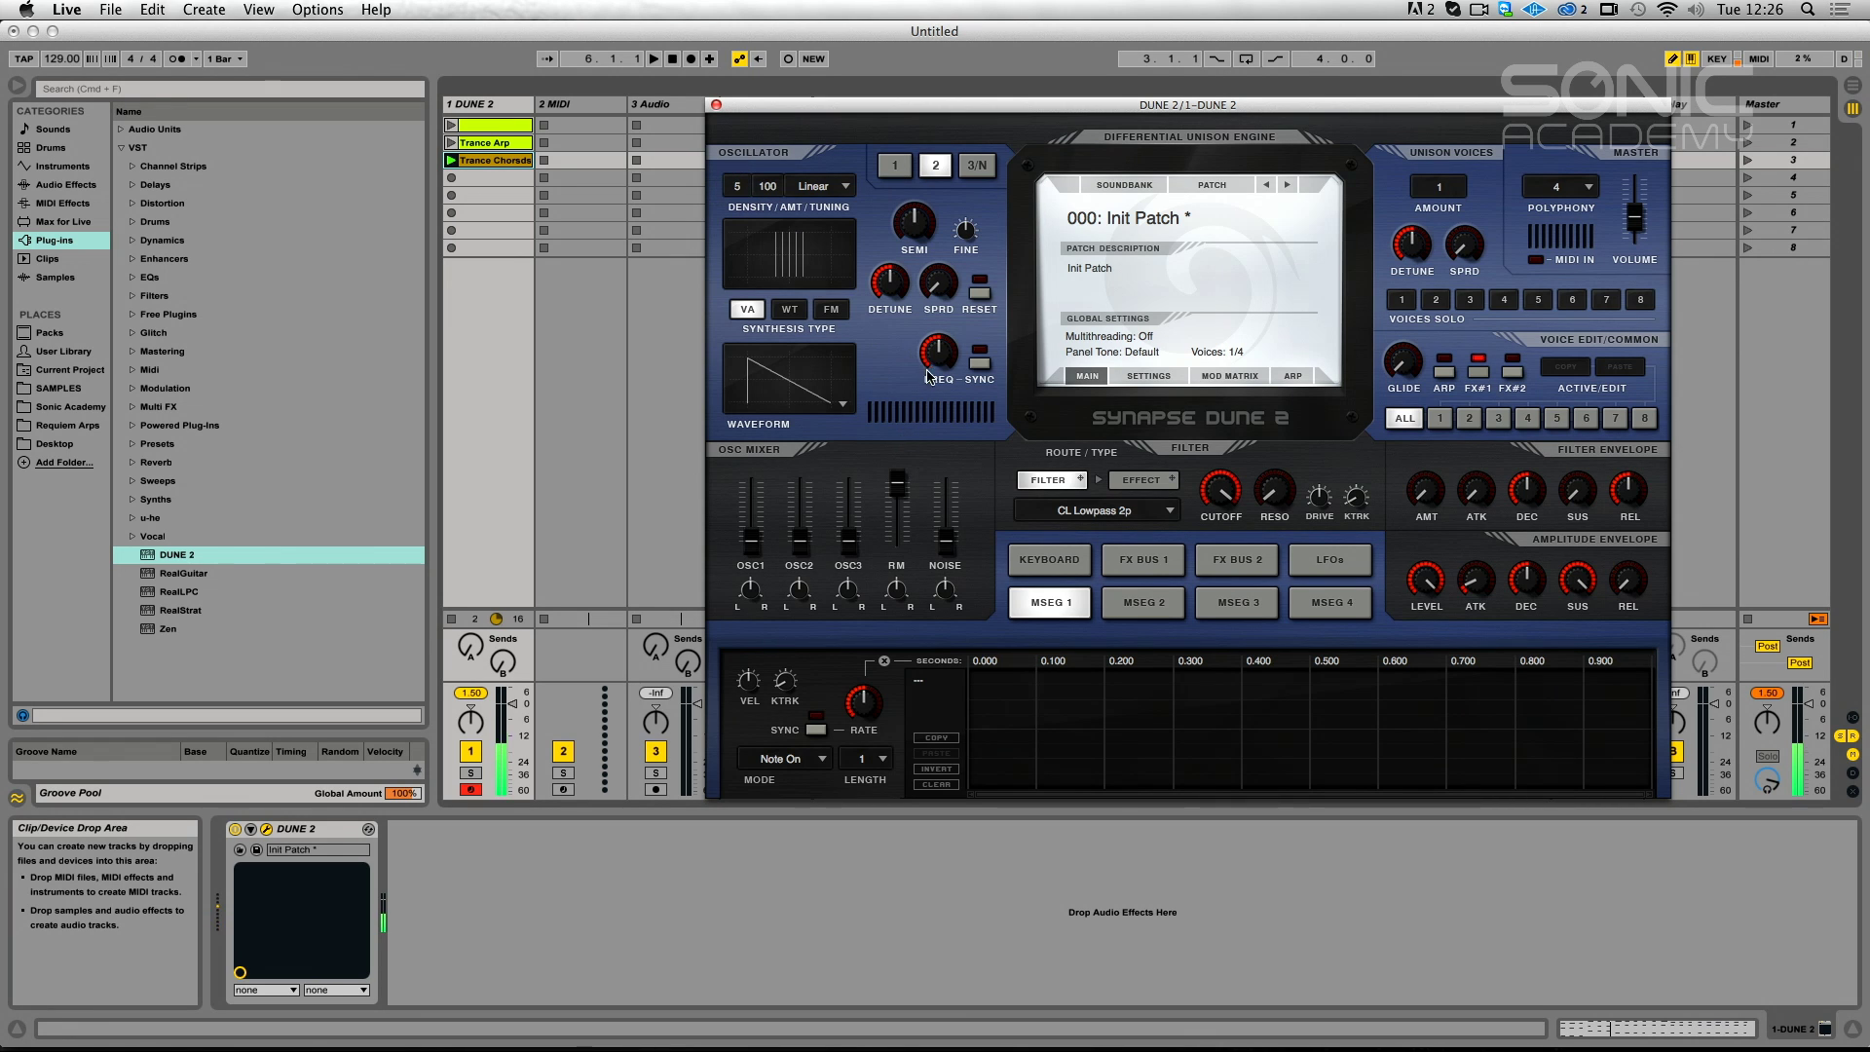
pyautogui.moveTo(912, 489); pyautogui.dragTo(916, 484)
pyautogui.moveTo(921, 234)
pyautogui.mouseDown()
pyautogui.moveTo(932, 135)
pyautogui.moveTo(932, 236)
pyautogui.mouseUp()
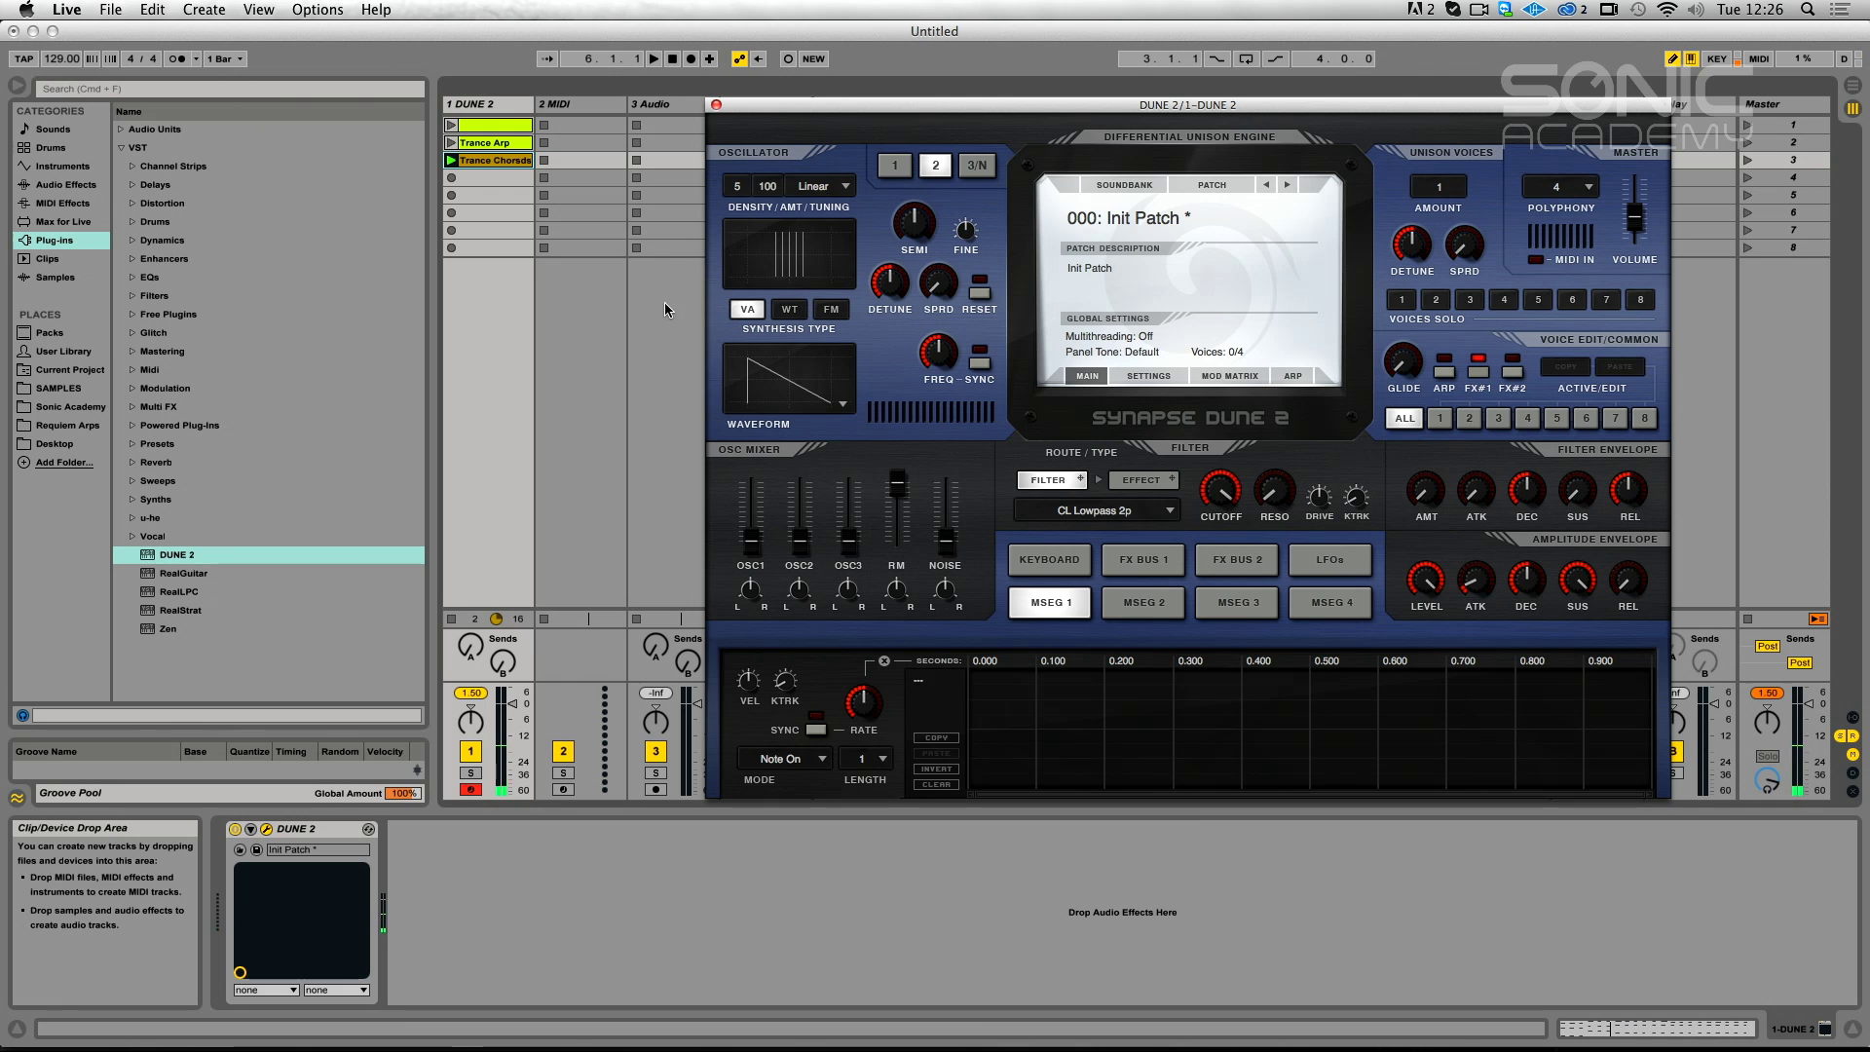
# Select oscillator 1 and reset the synth to its default Init Patch settings.
pyautogui.click(894, 166)
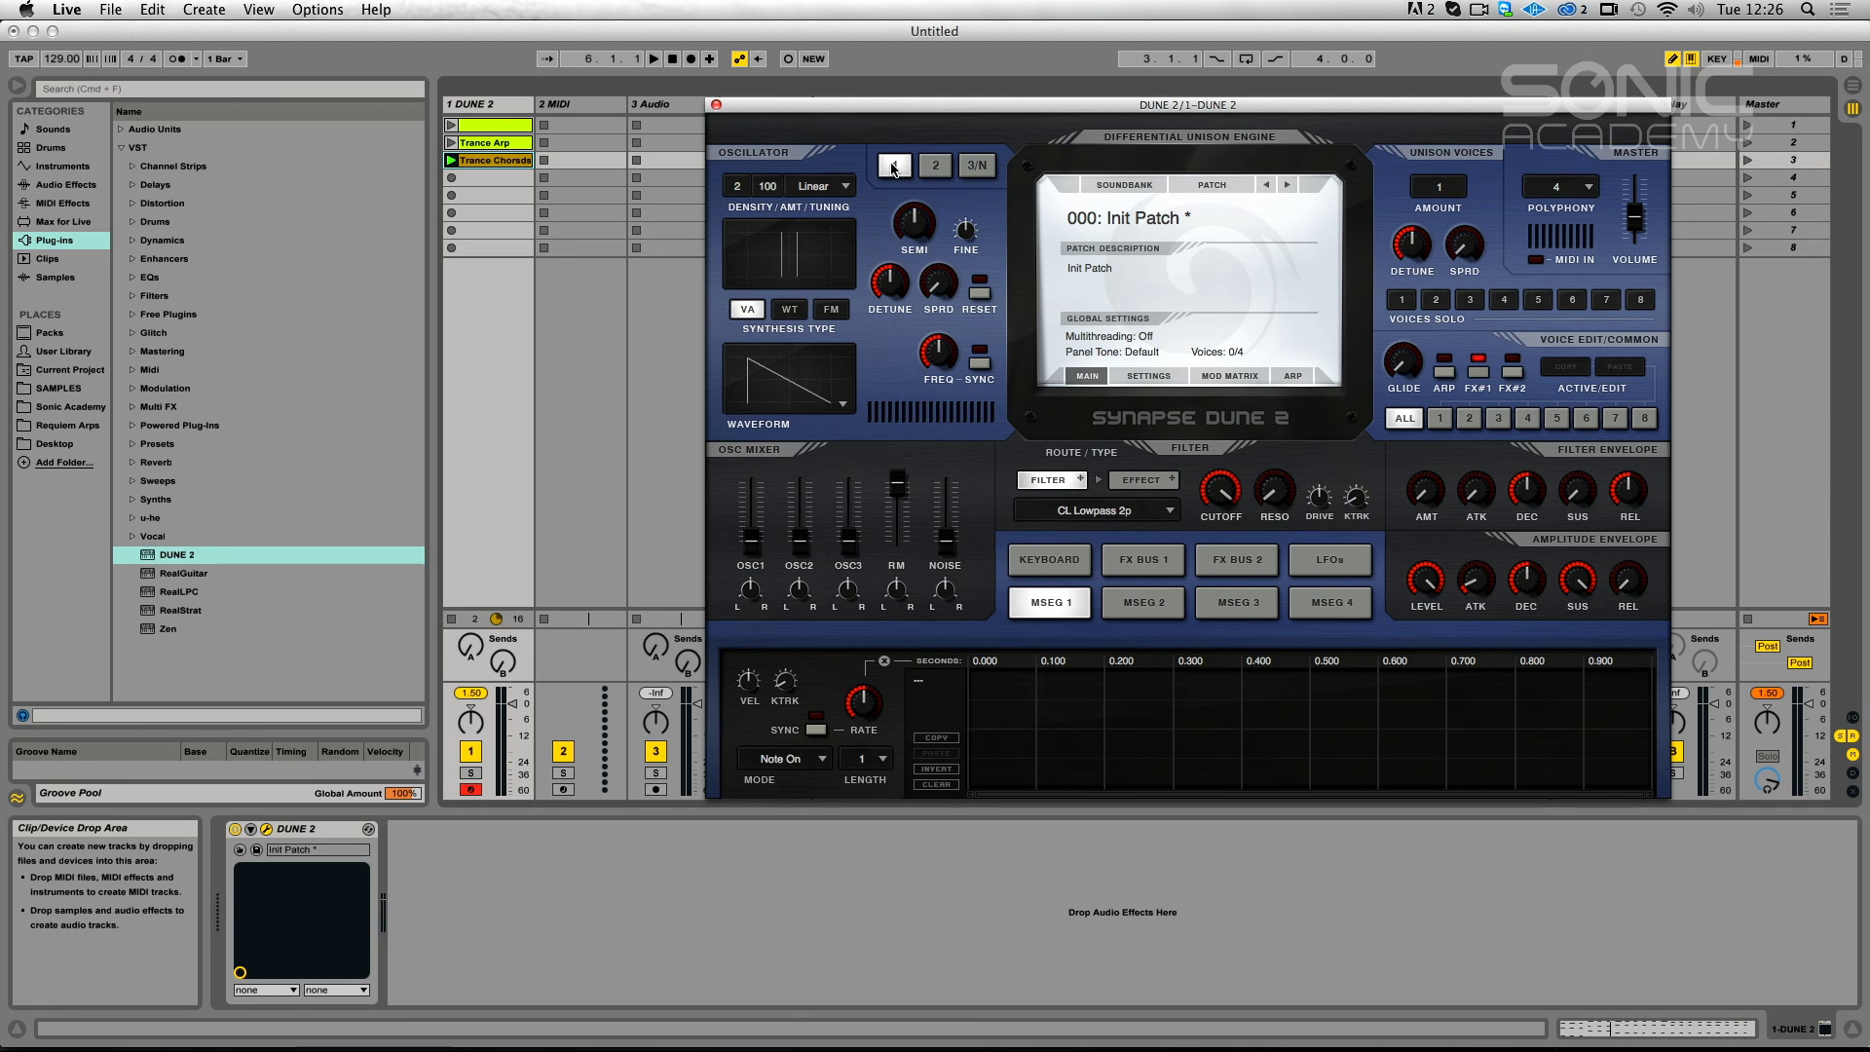
pyautogui.click(1263, 209)
pyautogui.click(1247, 336)
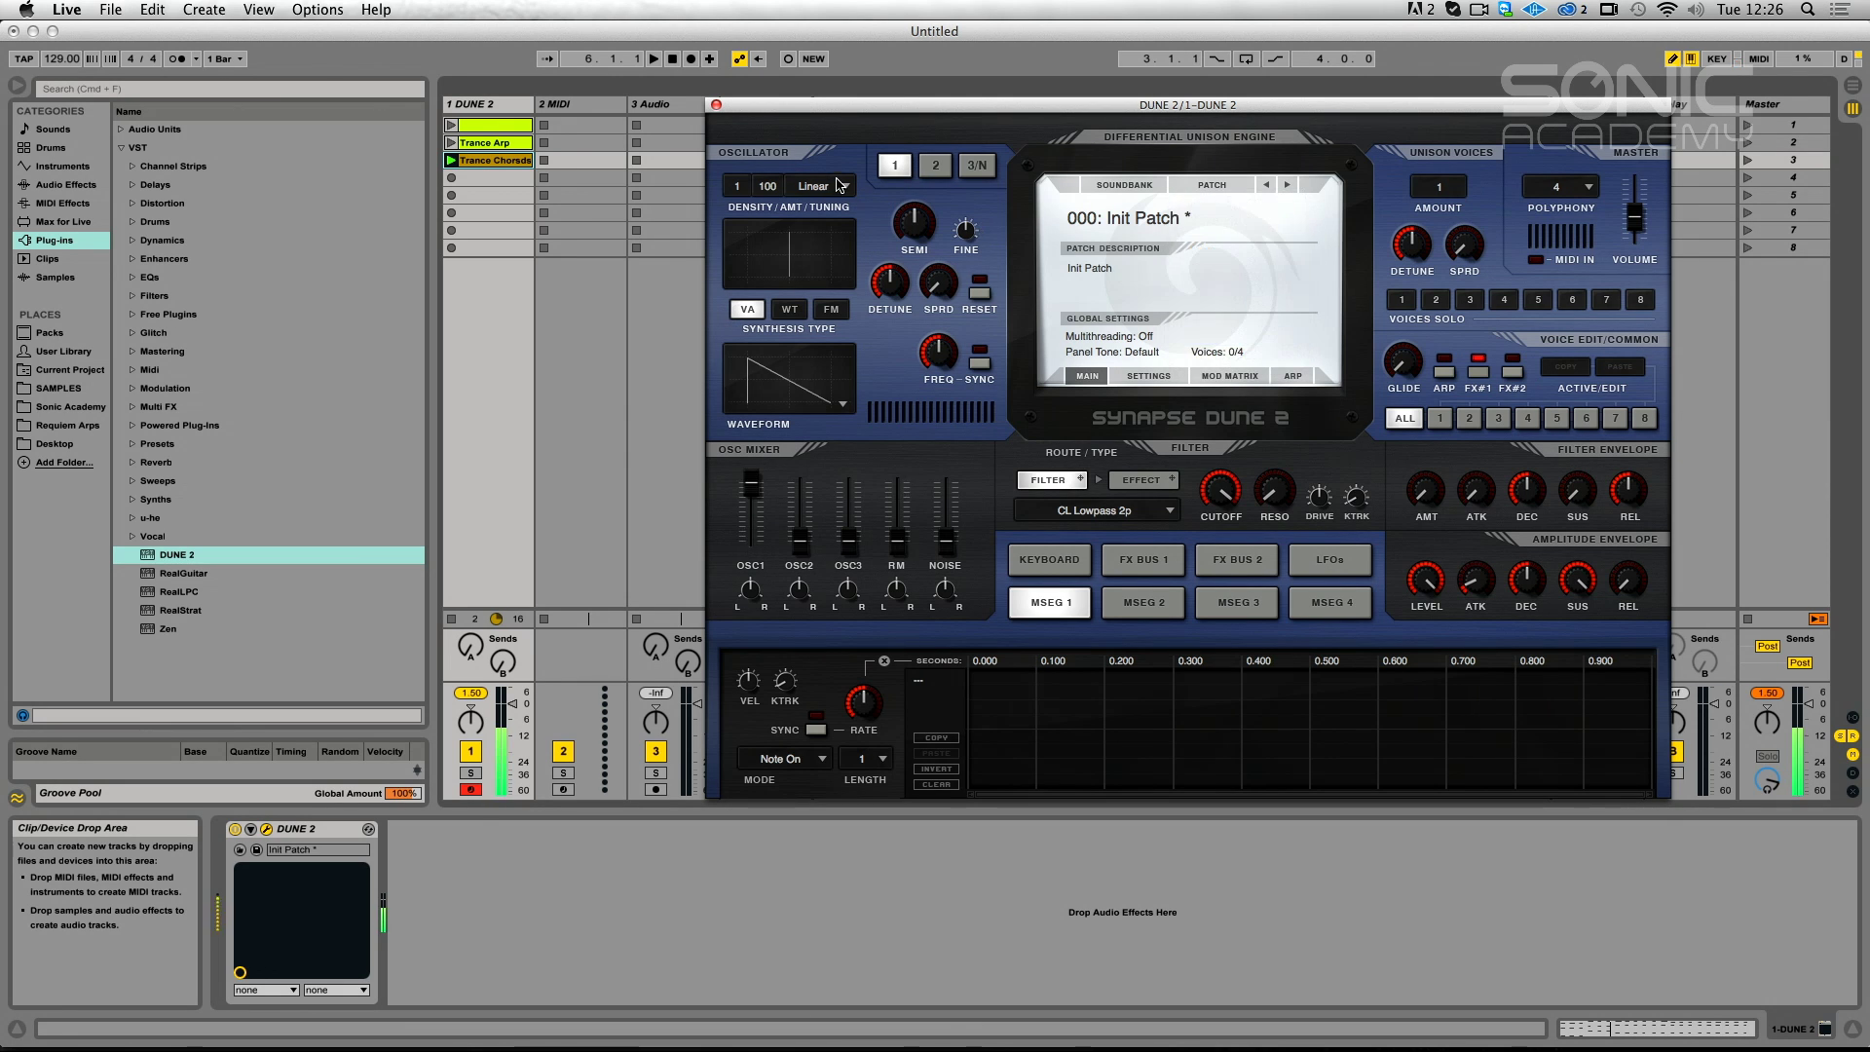
# Try hard sync on oscillator 1 by sweeping the sync frequency to about 76 %.
pyautogui.moveTo(949, 357); pyautogui.dragTo(959, 290)
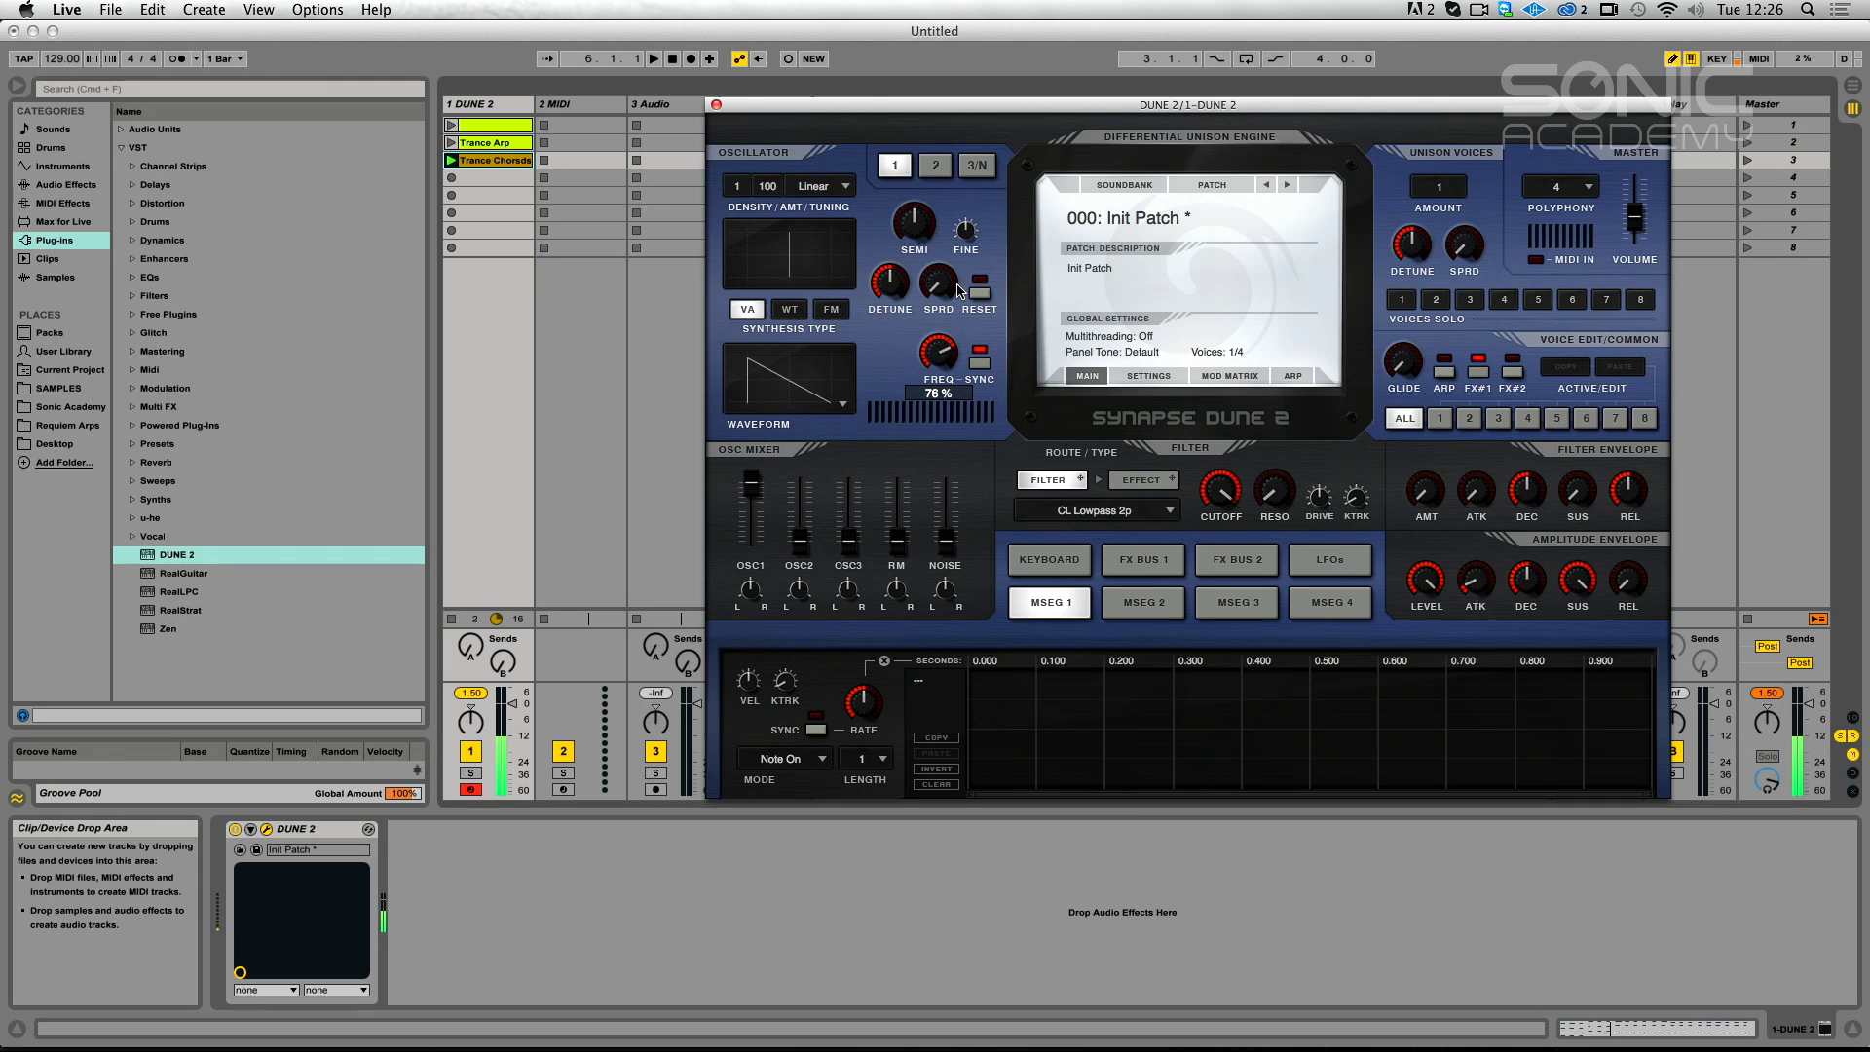
pyautogui.moveTo(945, 378); pyautogui.dragTo(945, 380)
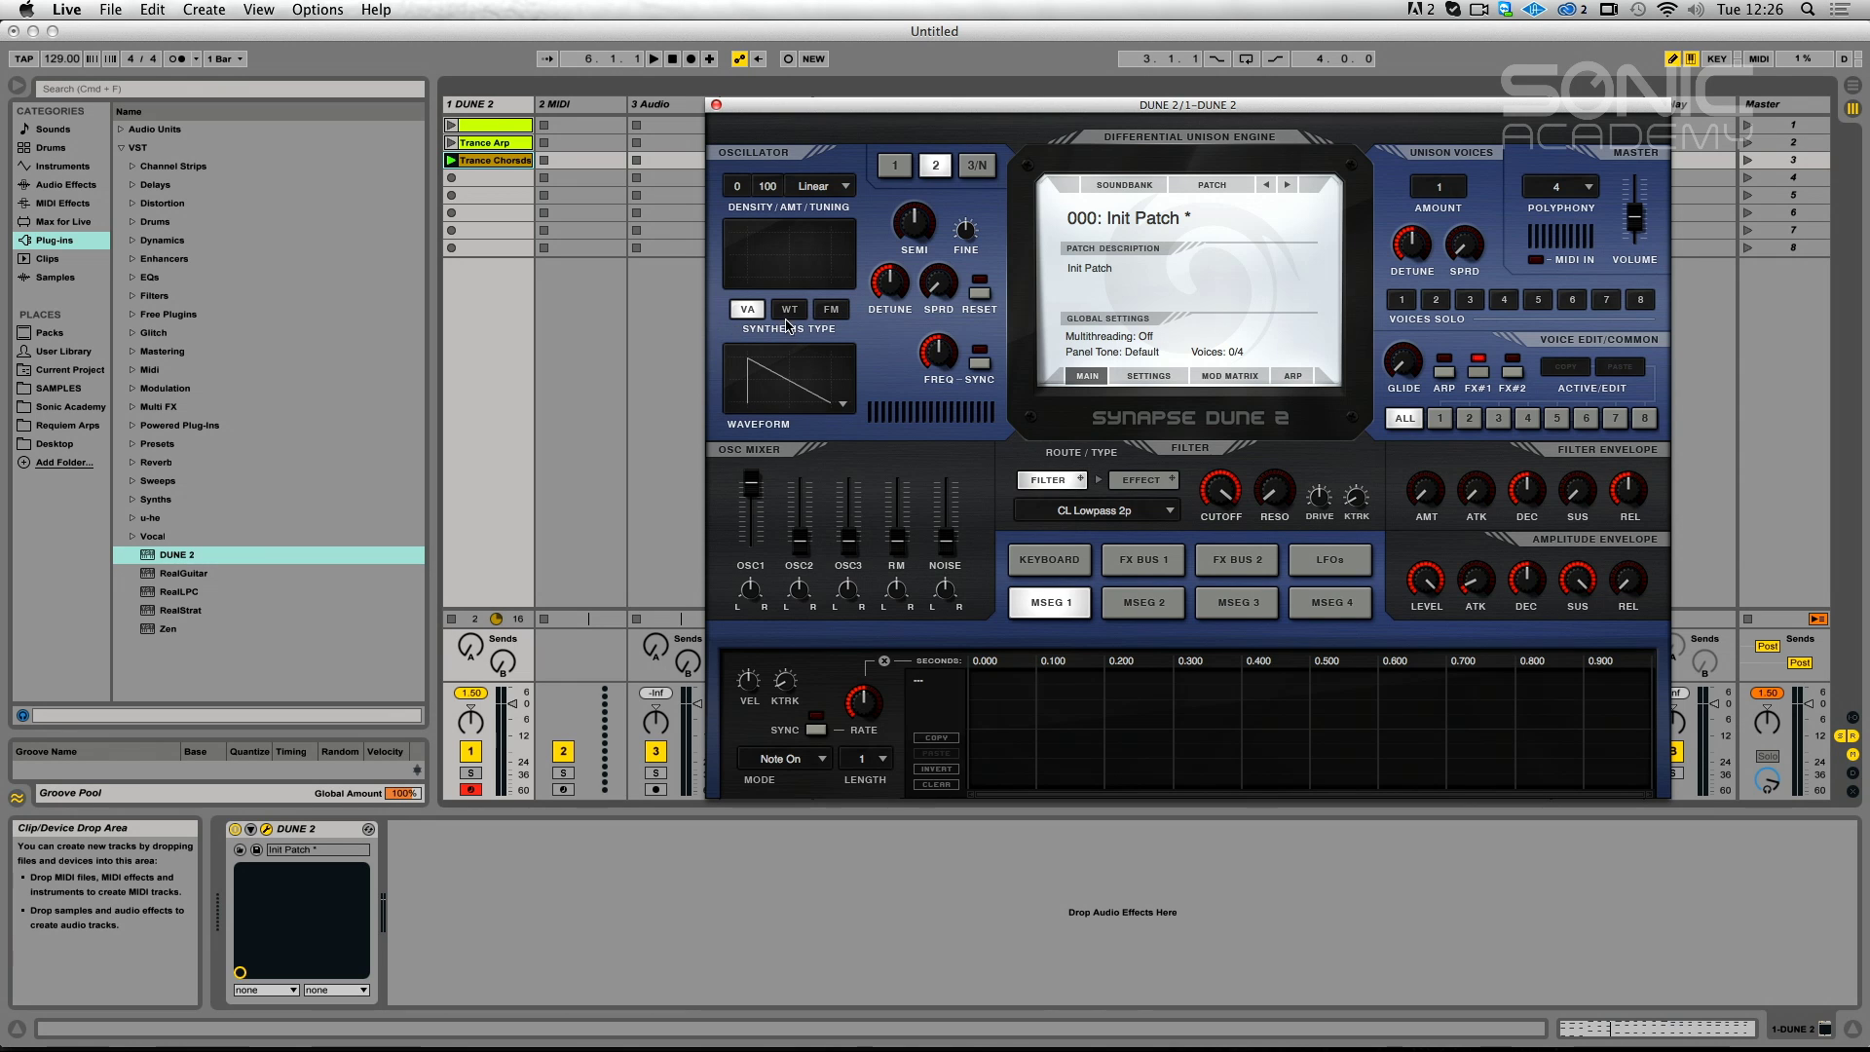
# Set the VA waveforms of oscillators 2 and 1 to Triangle, trying Square on oscillator 2 first.
pyautogui.click(834, 394)
pyautogui.click(791, 467)
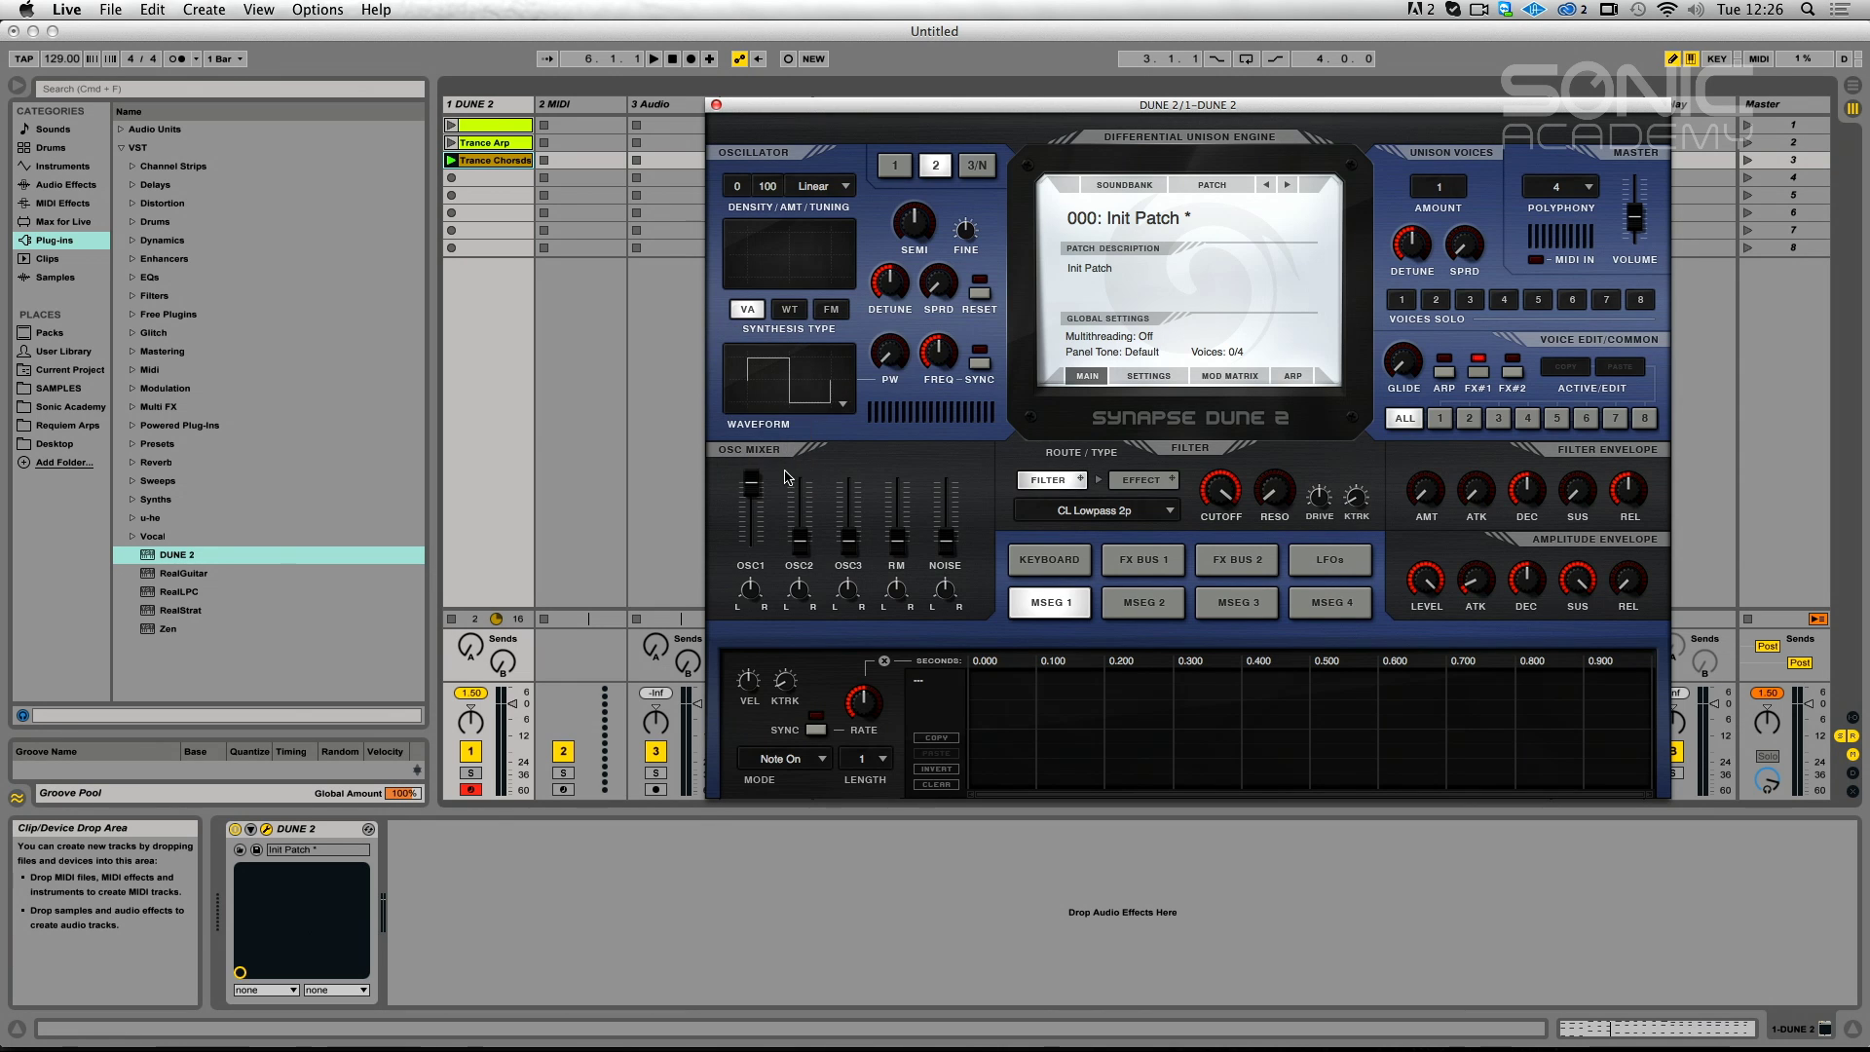
pyautogui.click(836, 404)
pyautogui.click(787, 493)
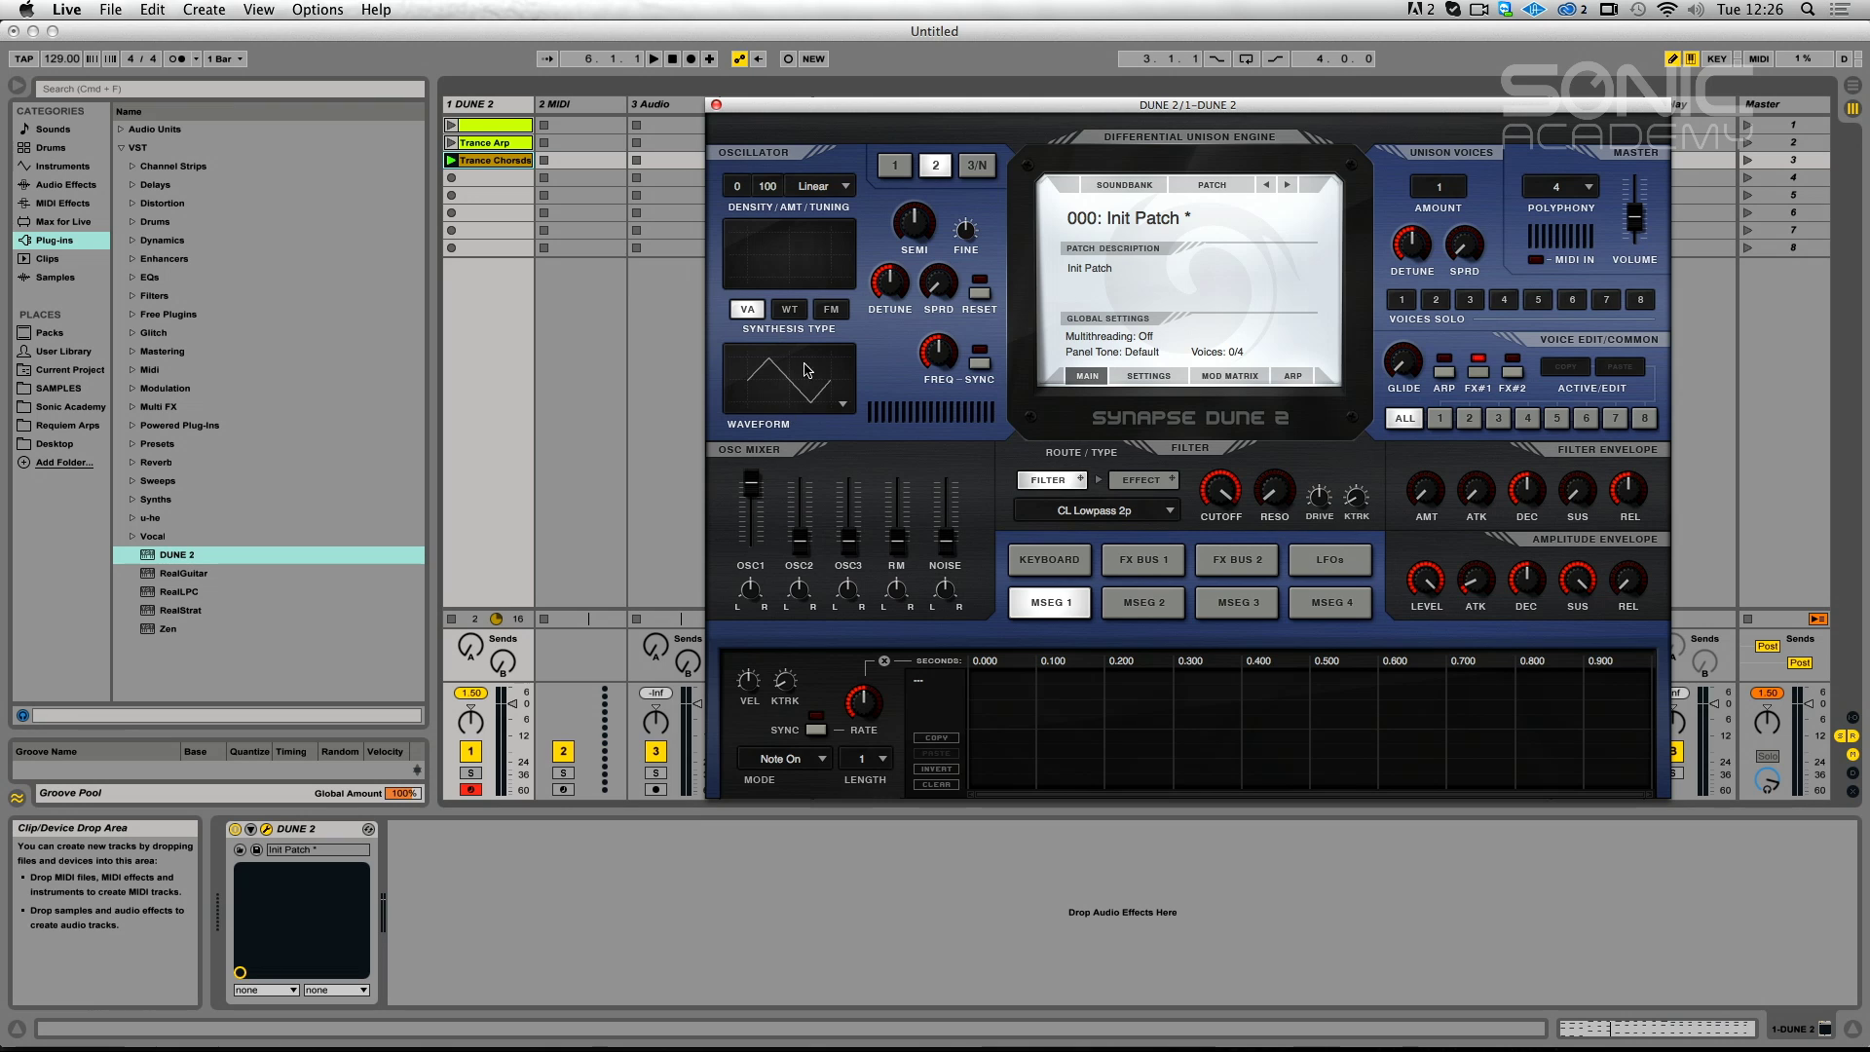
pyautogui.click(894, 165)
pyautogui.click(840, 403)
pyautogui.click(787, 494)
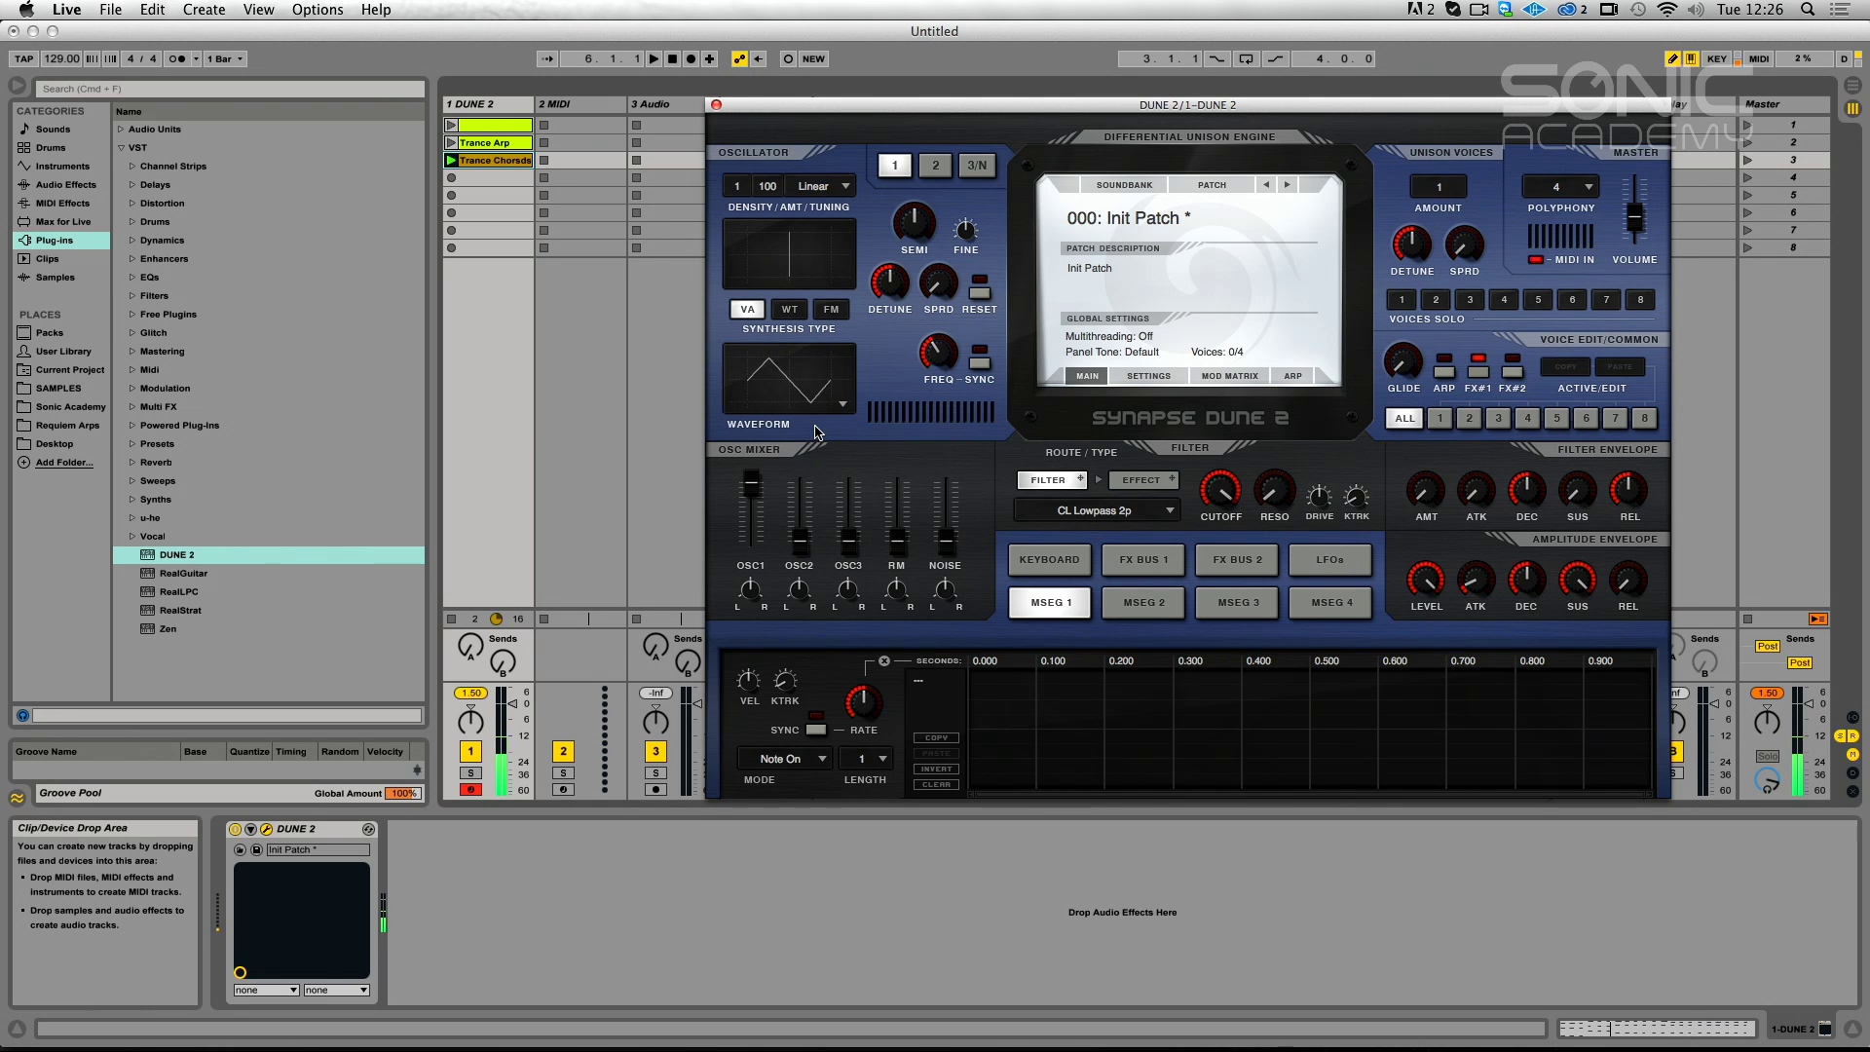
# Switch oscillator 1 to WT synthesis, load the Chords wavetable and raise the wavetable position.
pyautogui.click(789, 310)
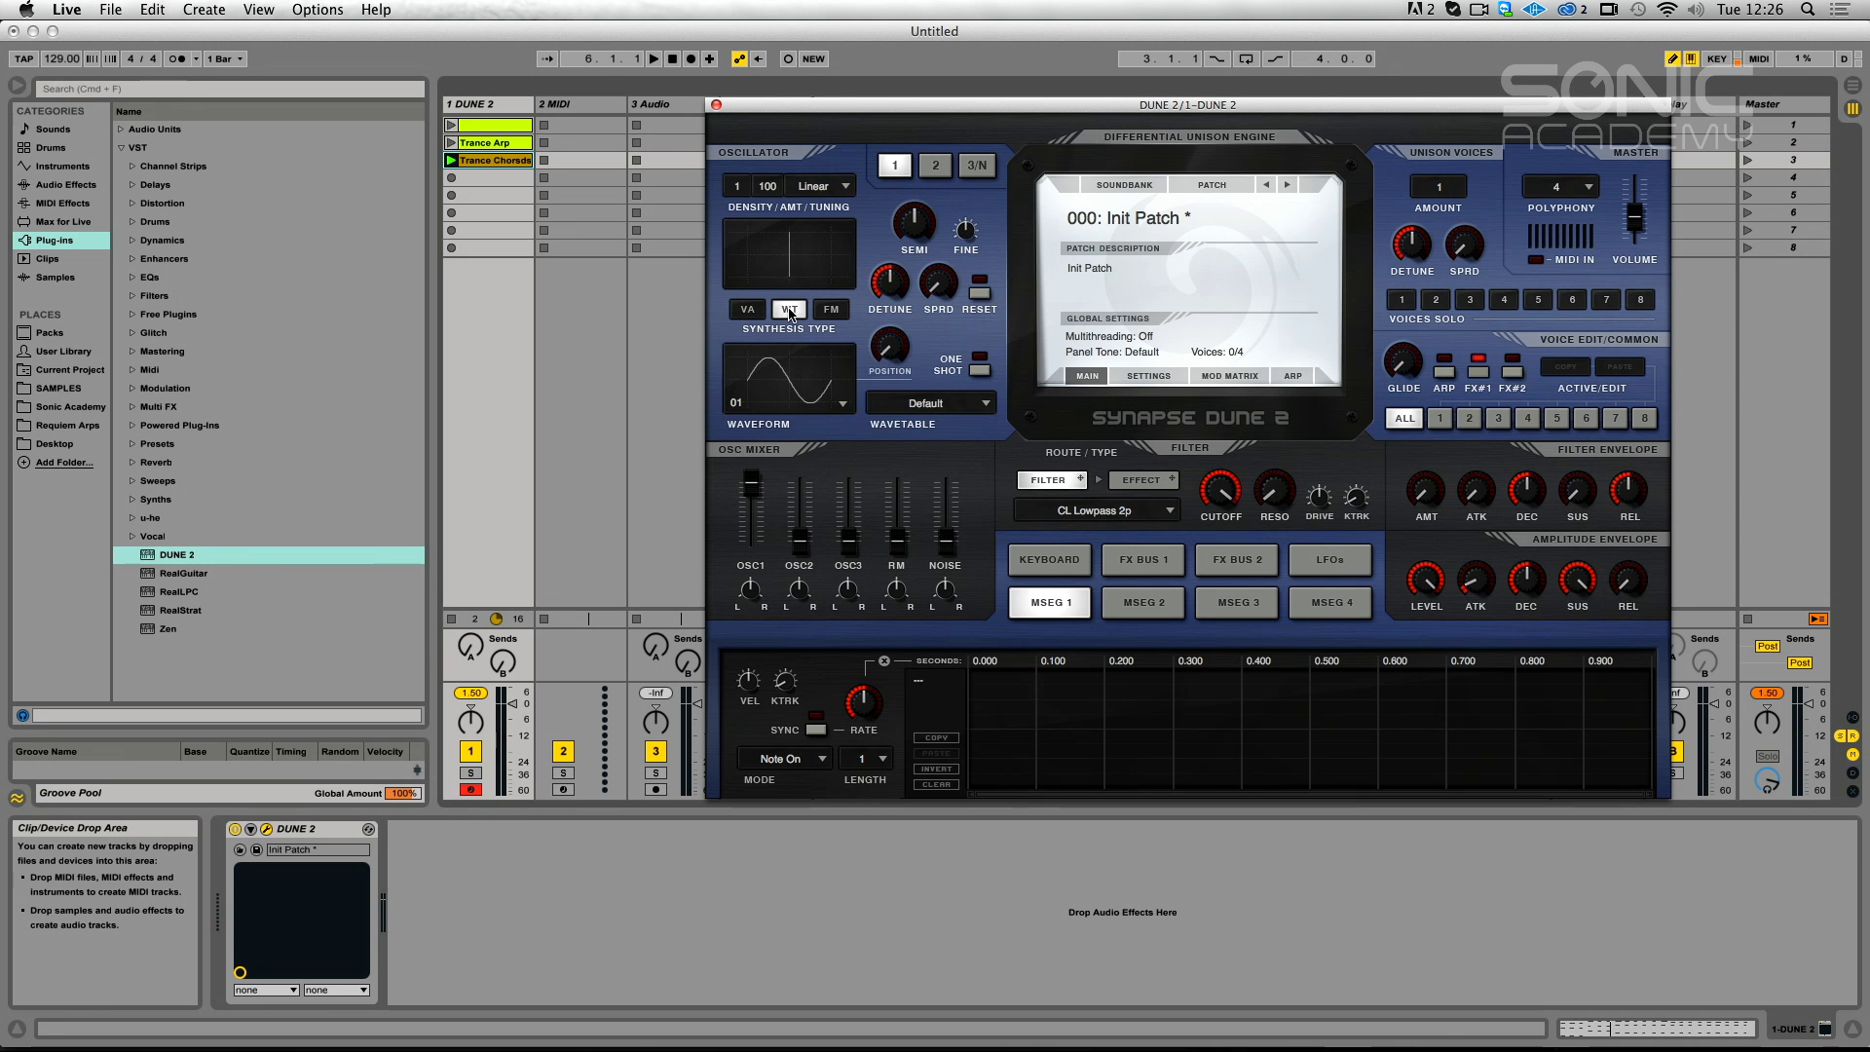
pyautogui.click(928, 403)
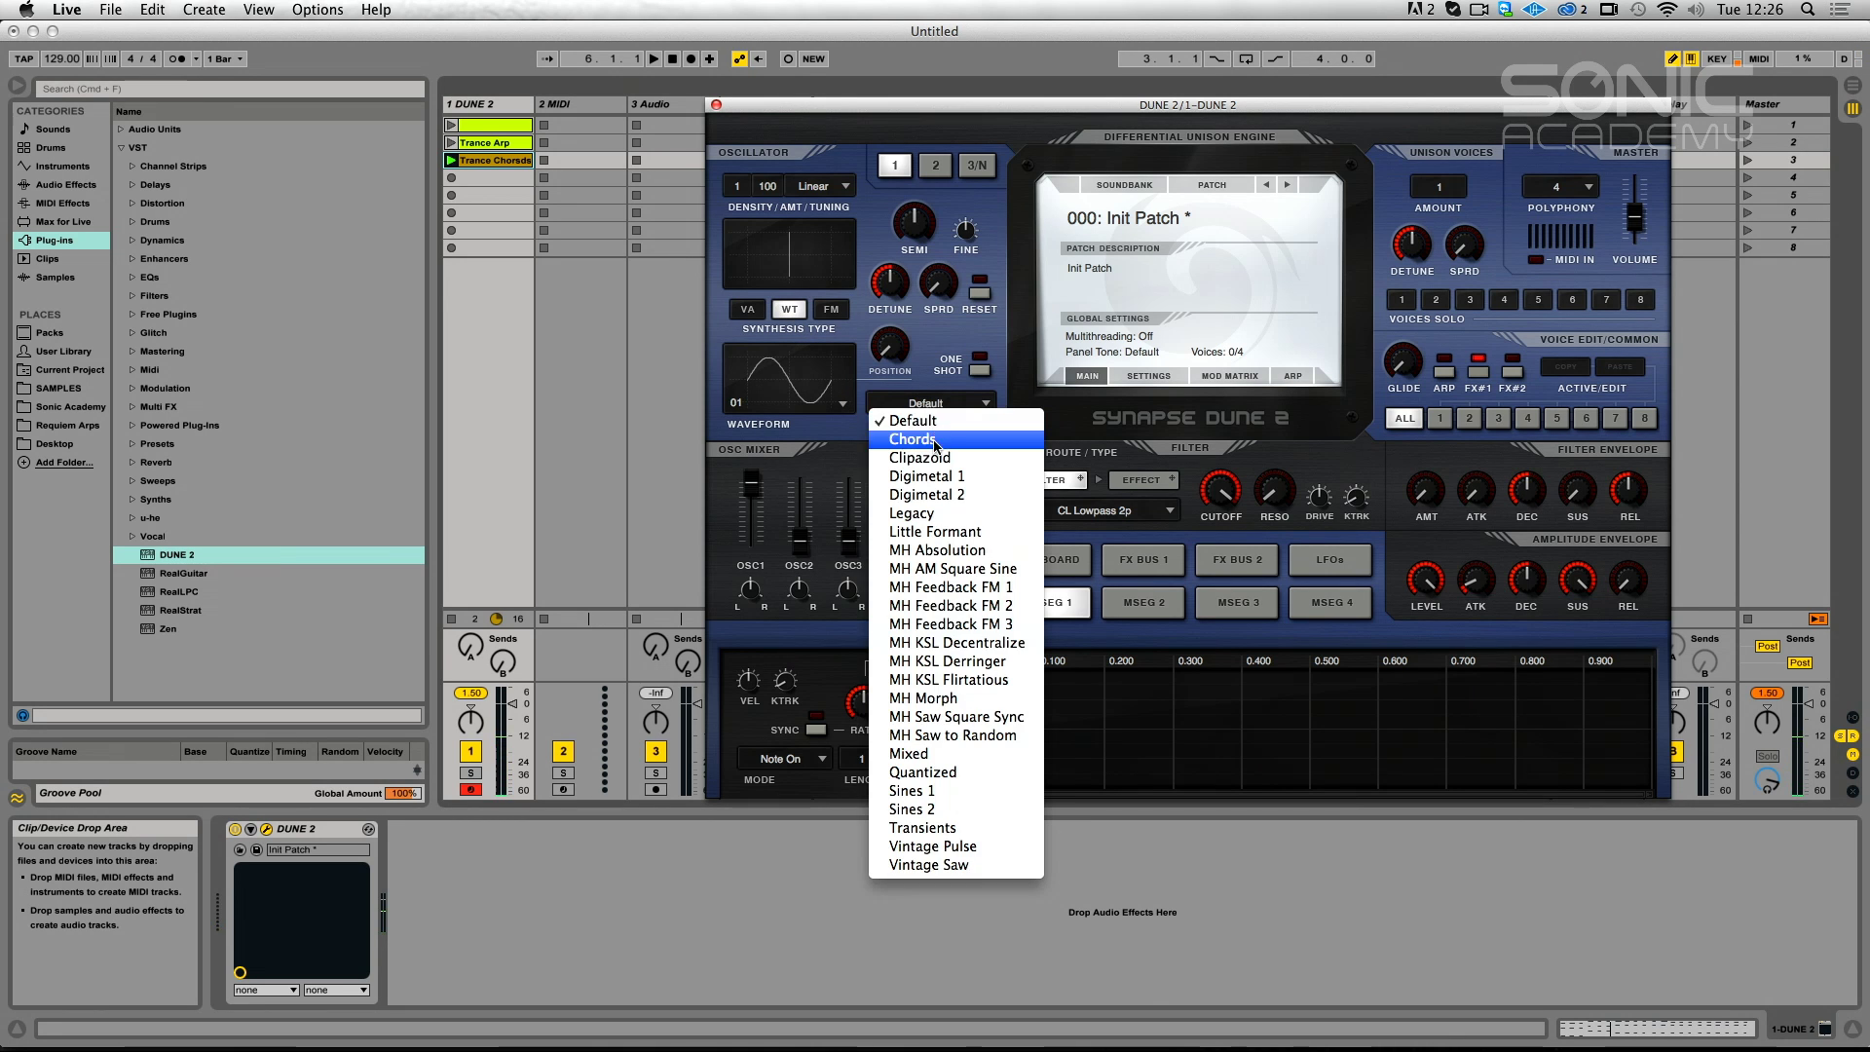
pyautogui.click(935, 443)
pyautogui.moveTo(889, 346); pyautogui.dragTo(918, 302)
# Try the Clipazoid and MH Absolution wavetables on oscillator 1.
pyautogui.click(925, 404)
pyautogui.click(930, 458)
pyautogui.click(925, 403)
pyautogui.click(937, 549)
# Load the MH Feedback FM 1 wavetable on oscillator 1 and lower its position to minimum.
pyautogui.click(926, 403)
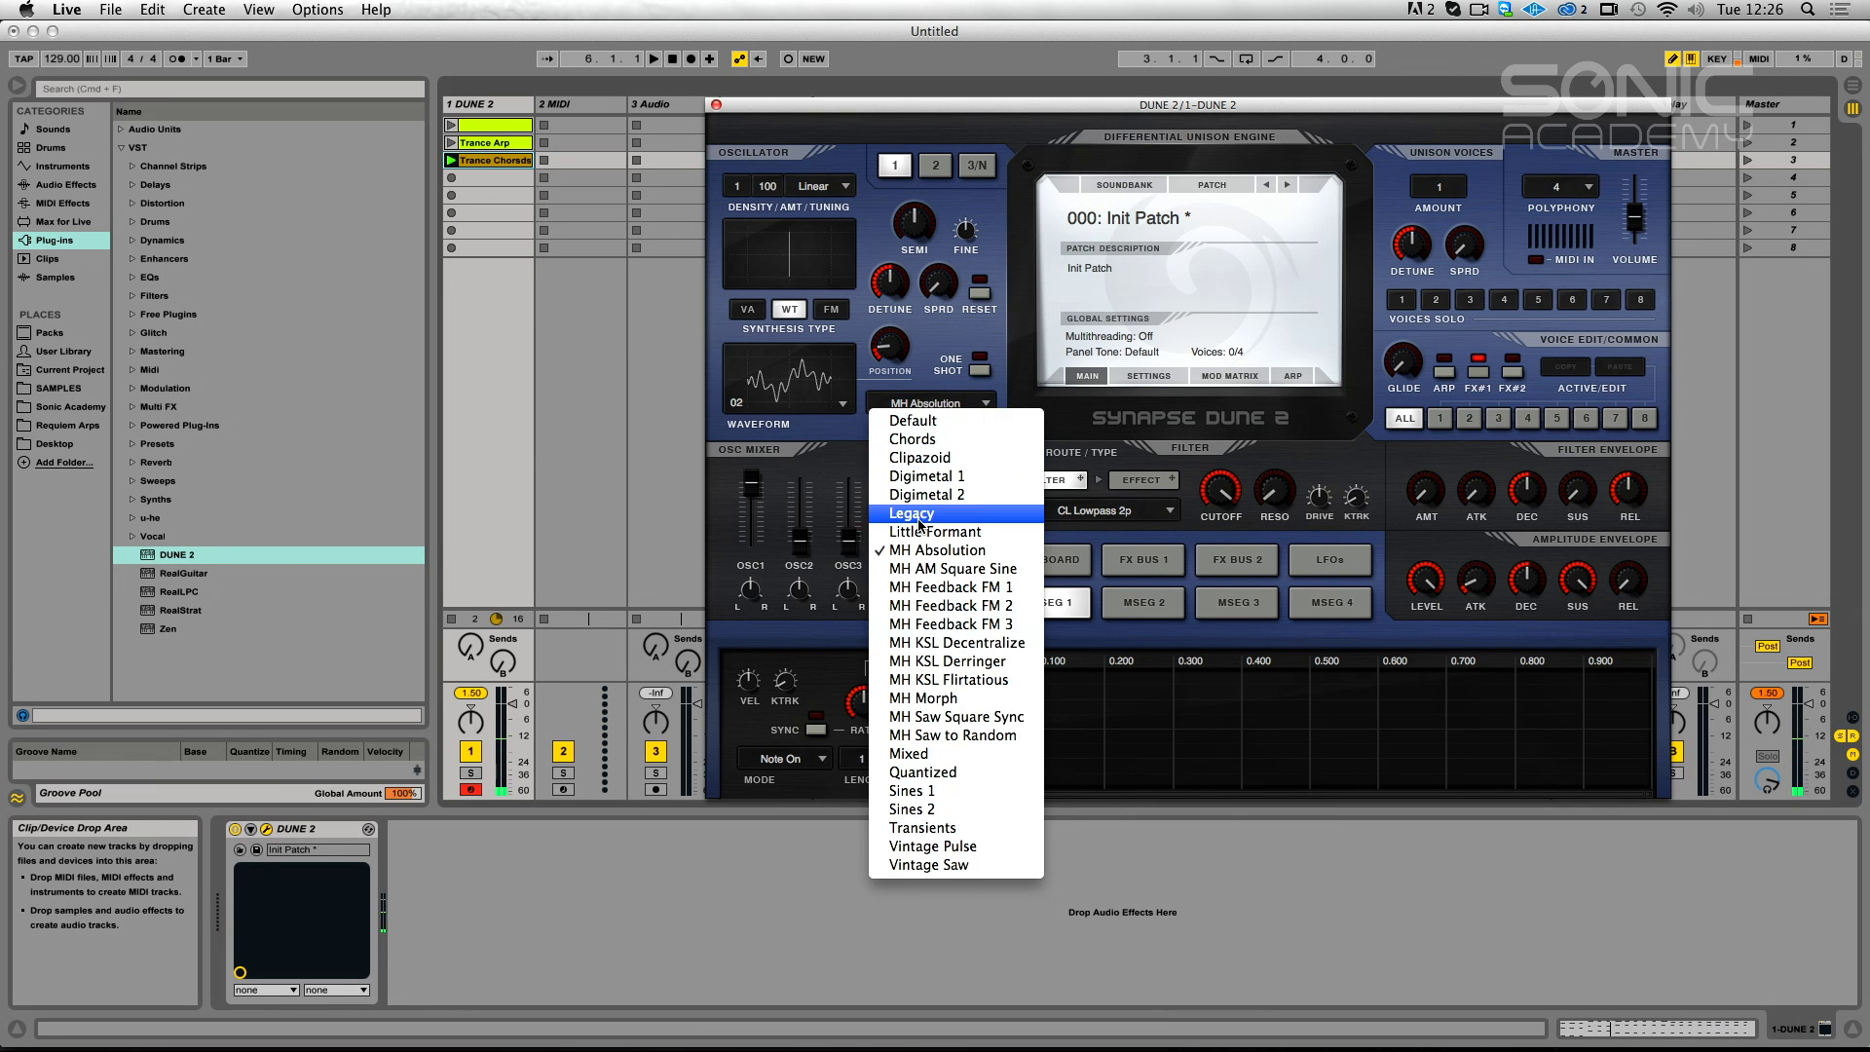
pyautogui.click(960, 587)
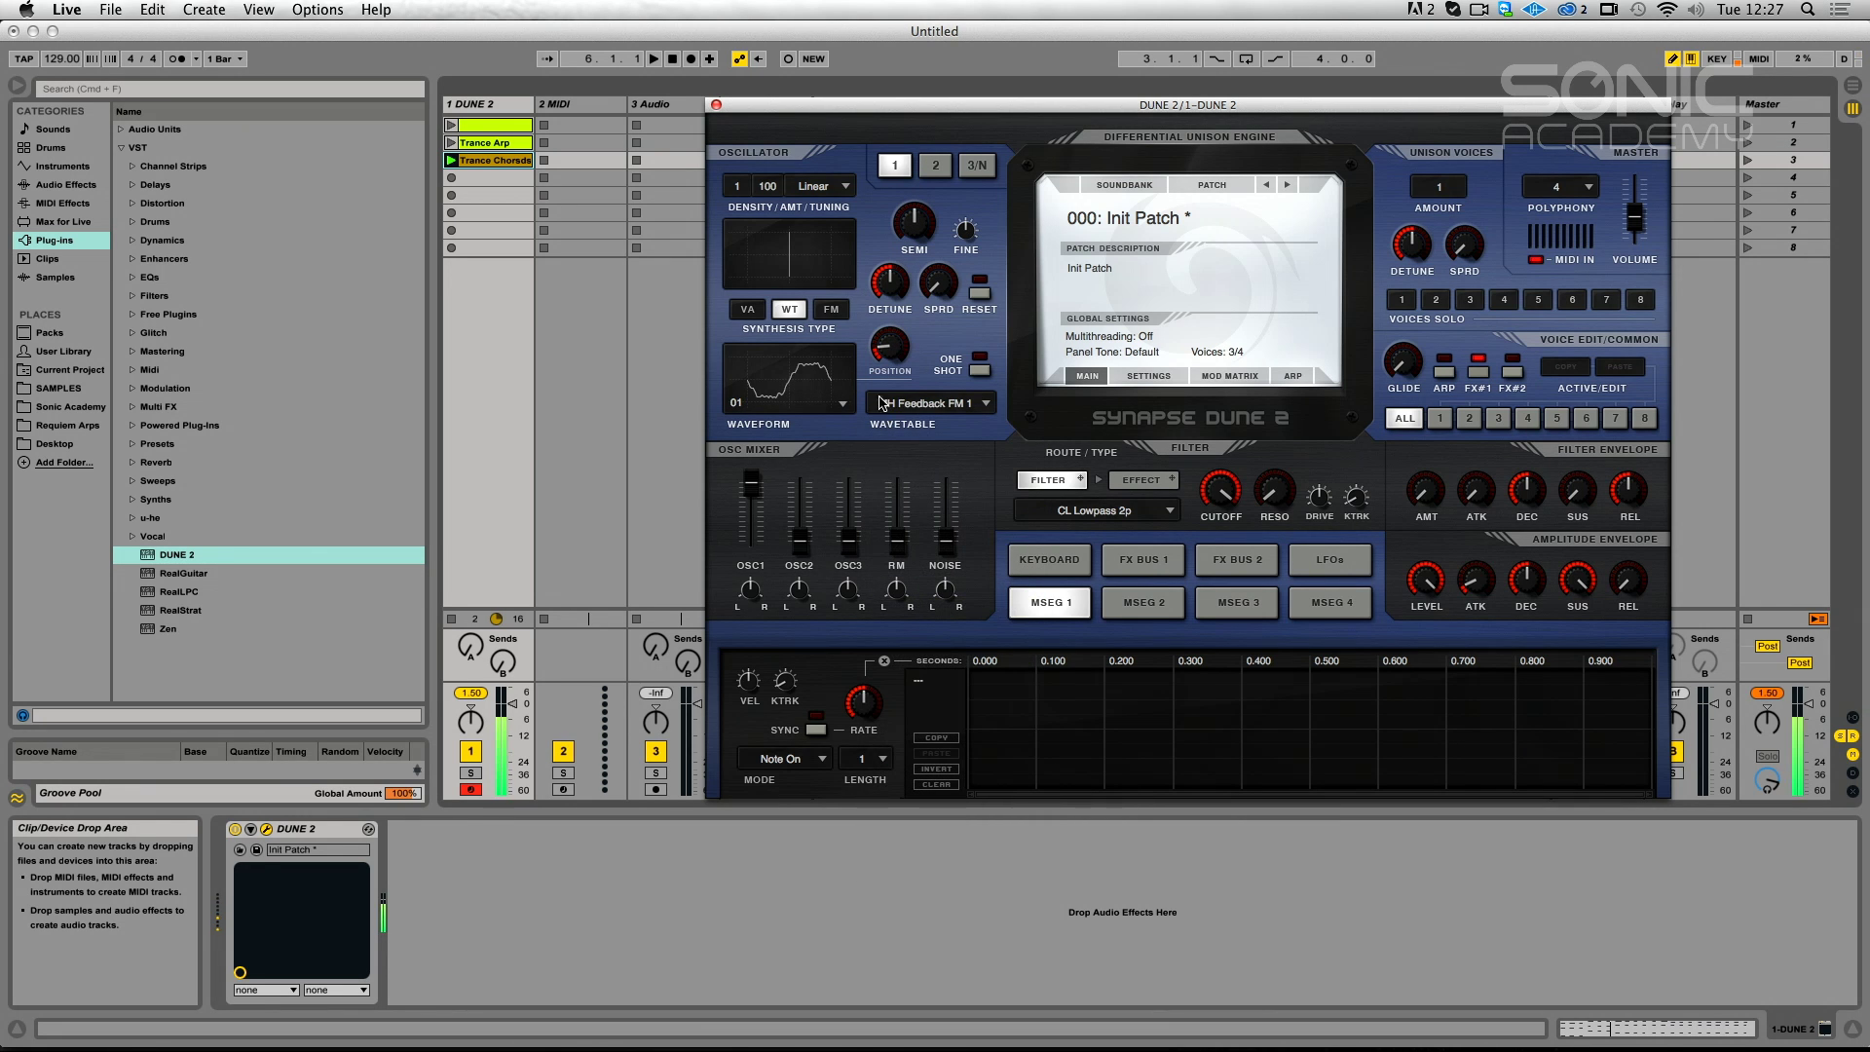
pyautogui.moveTo(888, 345); pyautogui.dragTo(862, 385)
# Load the Little Formant wavetable on oscillator 1 and sweep its position, stopping at waveform 03.
pyautogui.click(931, 403)
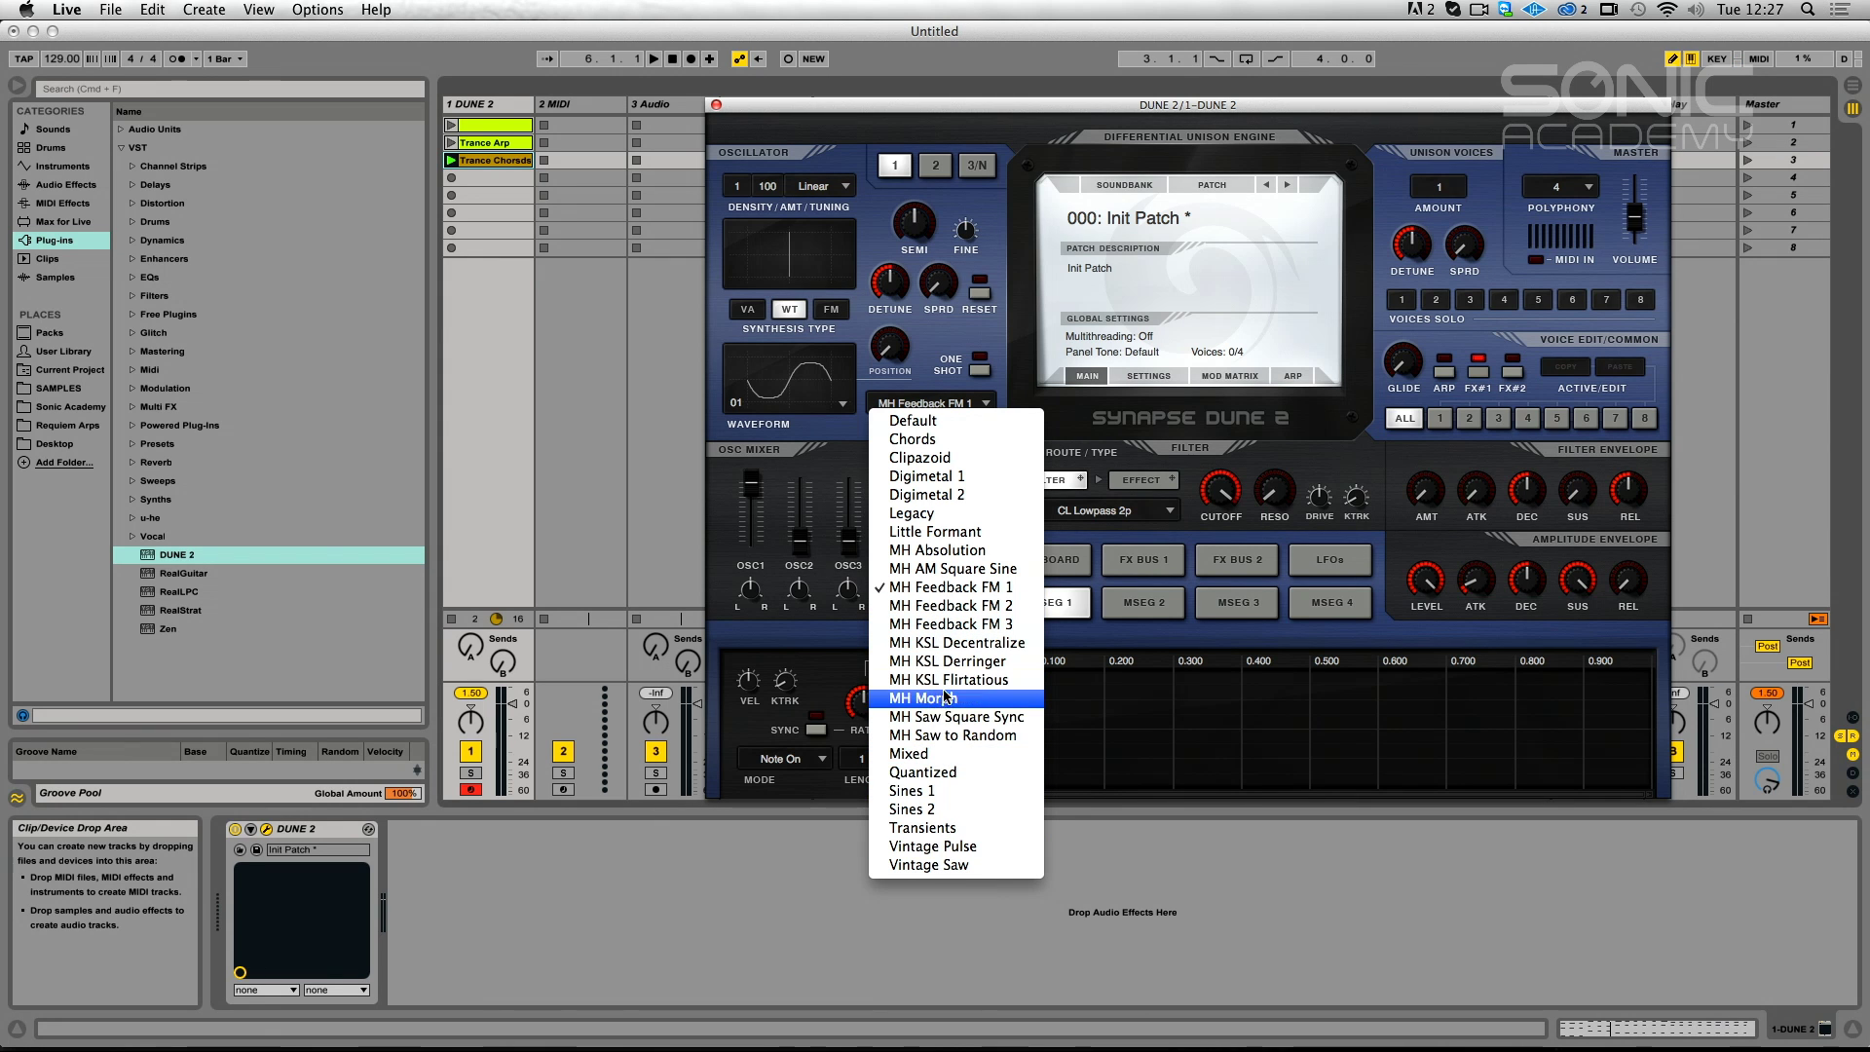
pyautogui.click(926, 531)
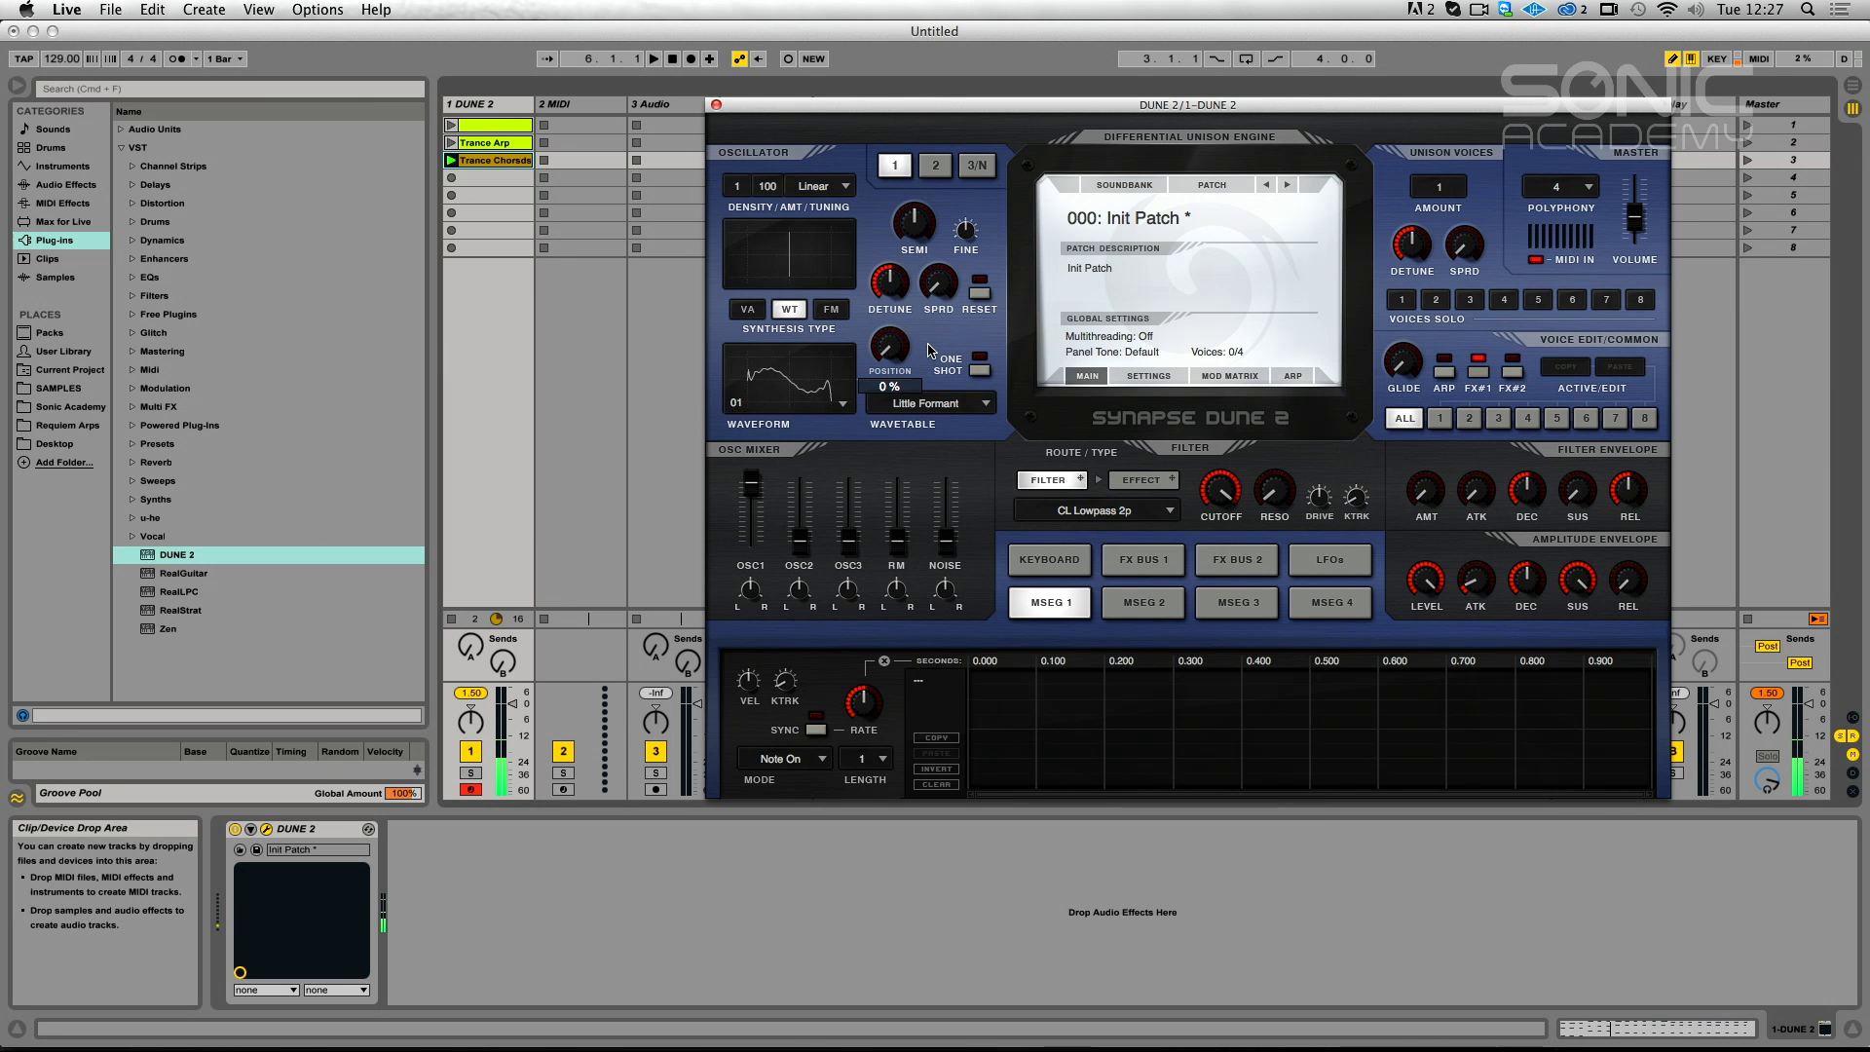
pyautogui.moveTo(890, 347); pyautogui.dragTo(891, 373)
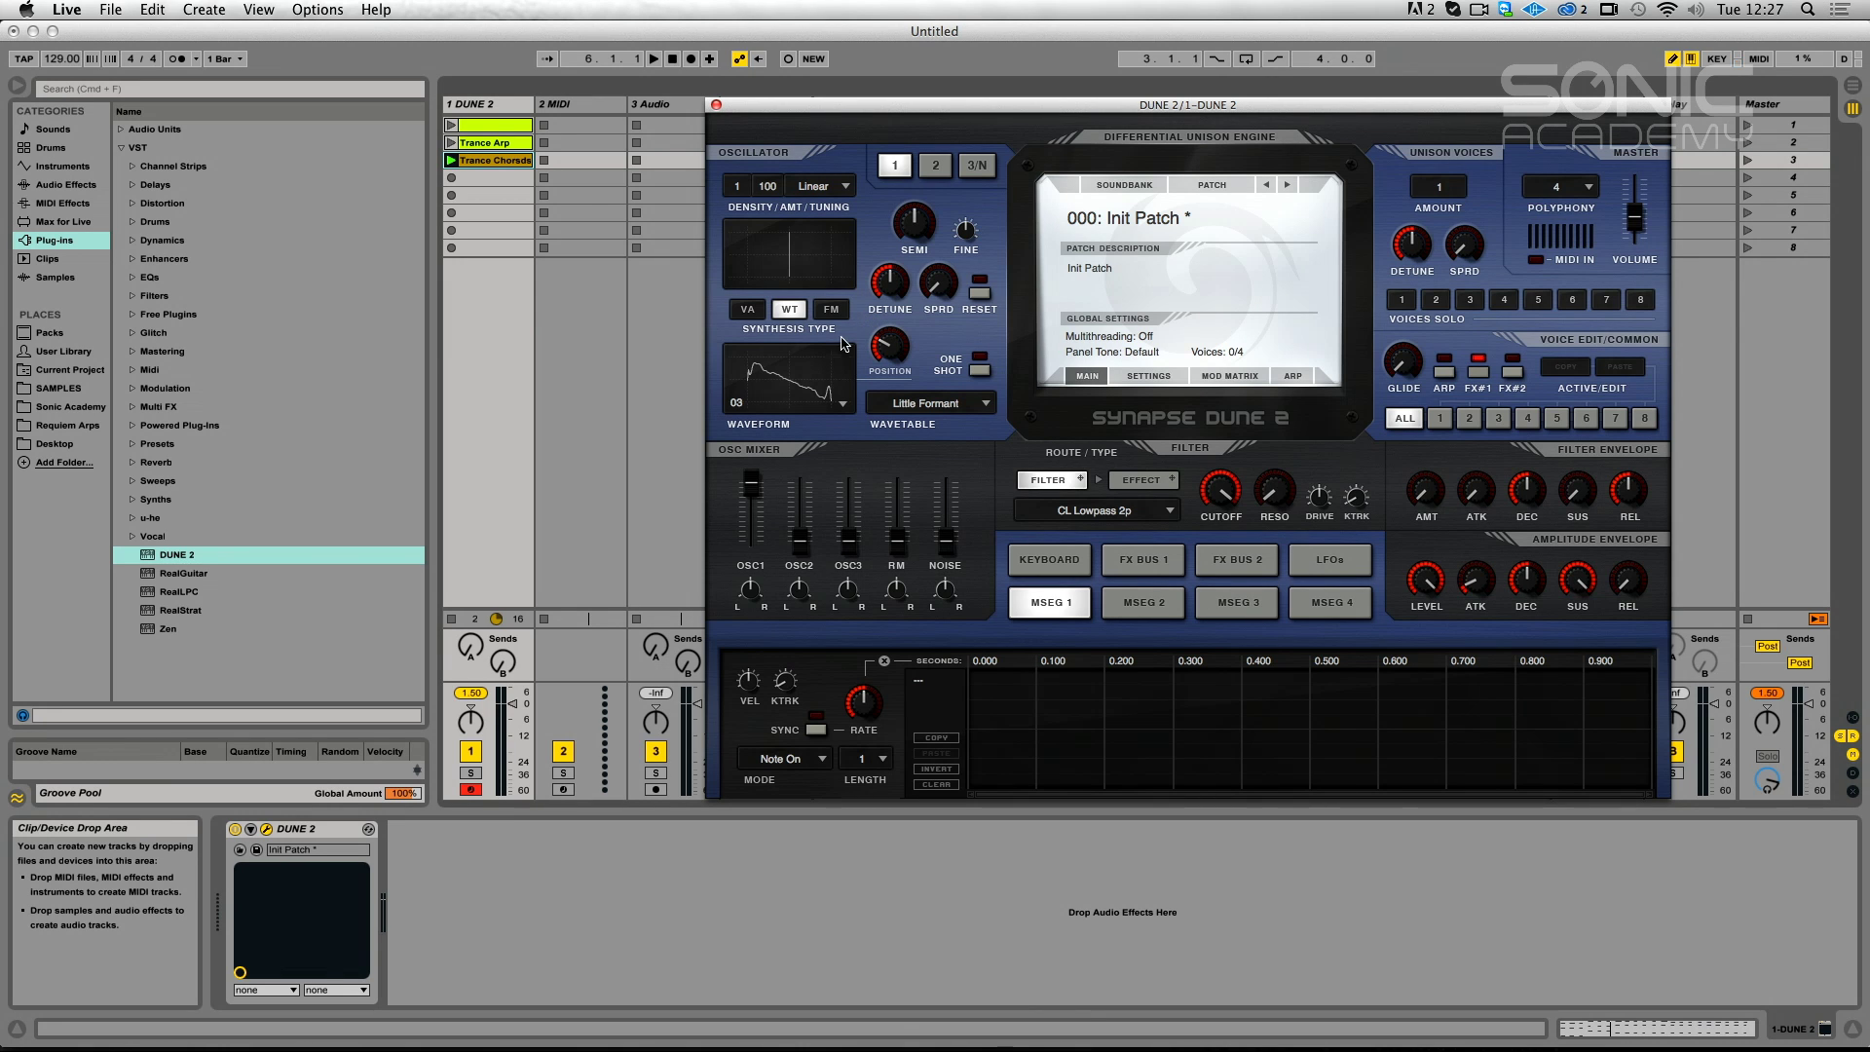
# Switch oscillator 1 to FM synthesis, compare the two algorithms and choose the serial A-B-C one.
pyautogui.click(831, 310)
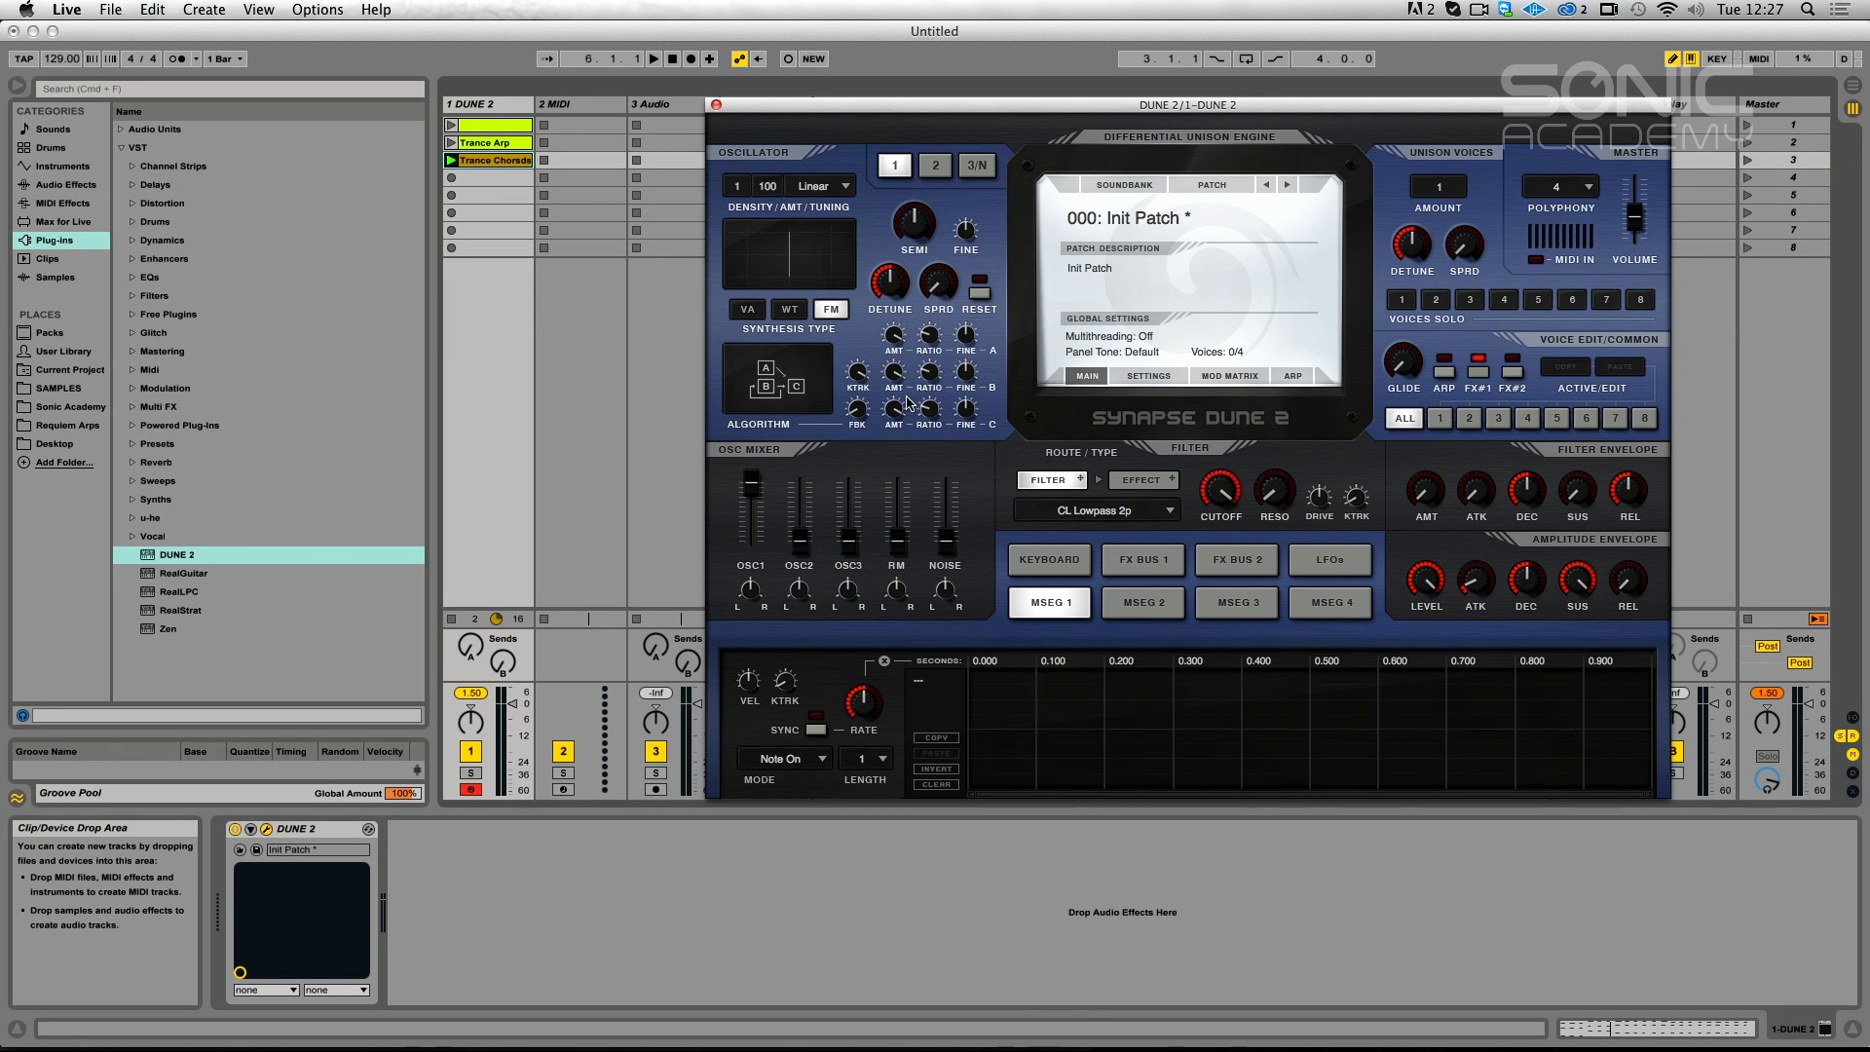
pyautogui.click(769, 400)
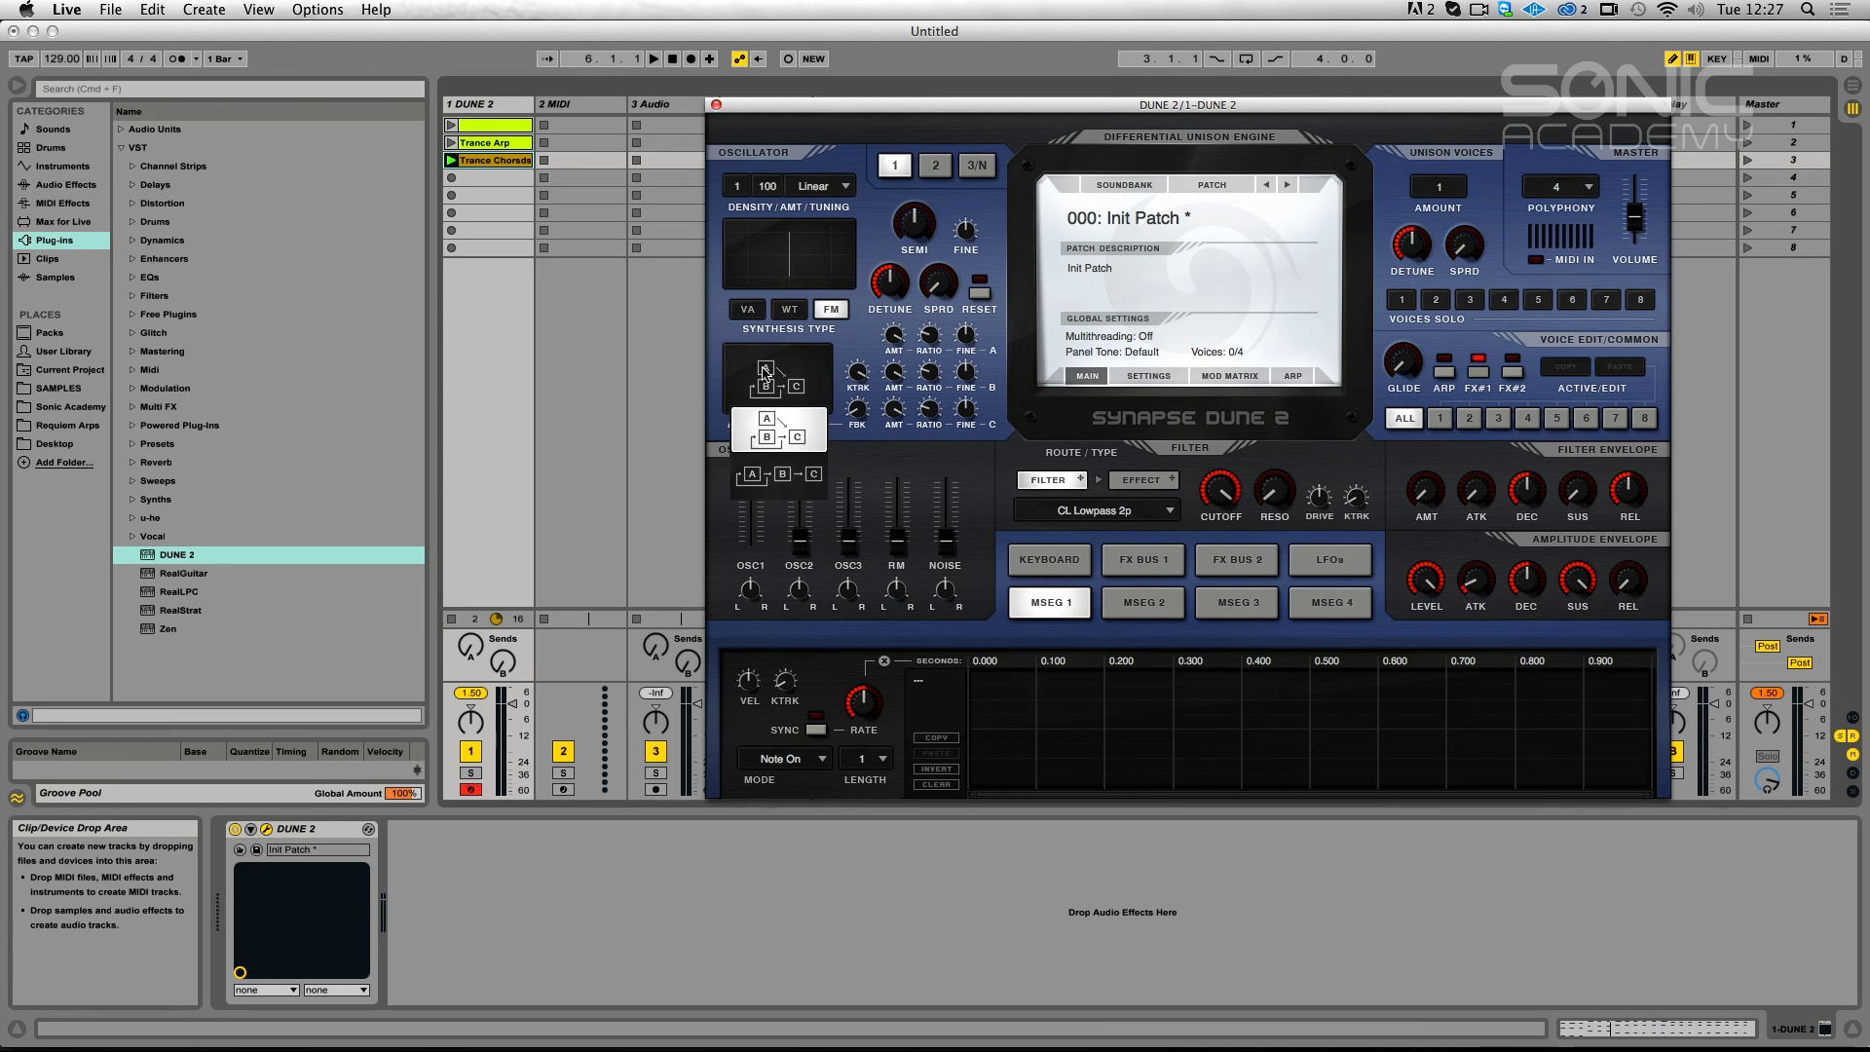
pyautogui.click(806, 470)
pyautogui.click(760, 388)
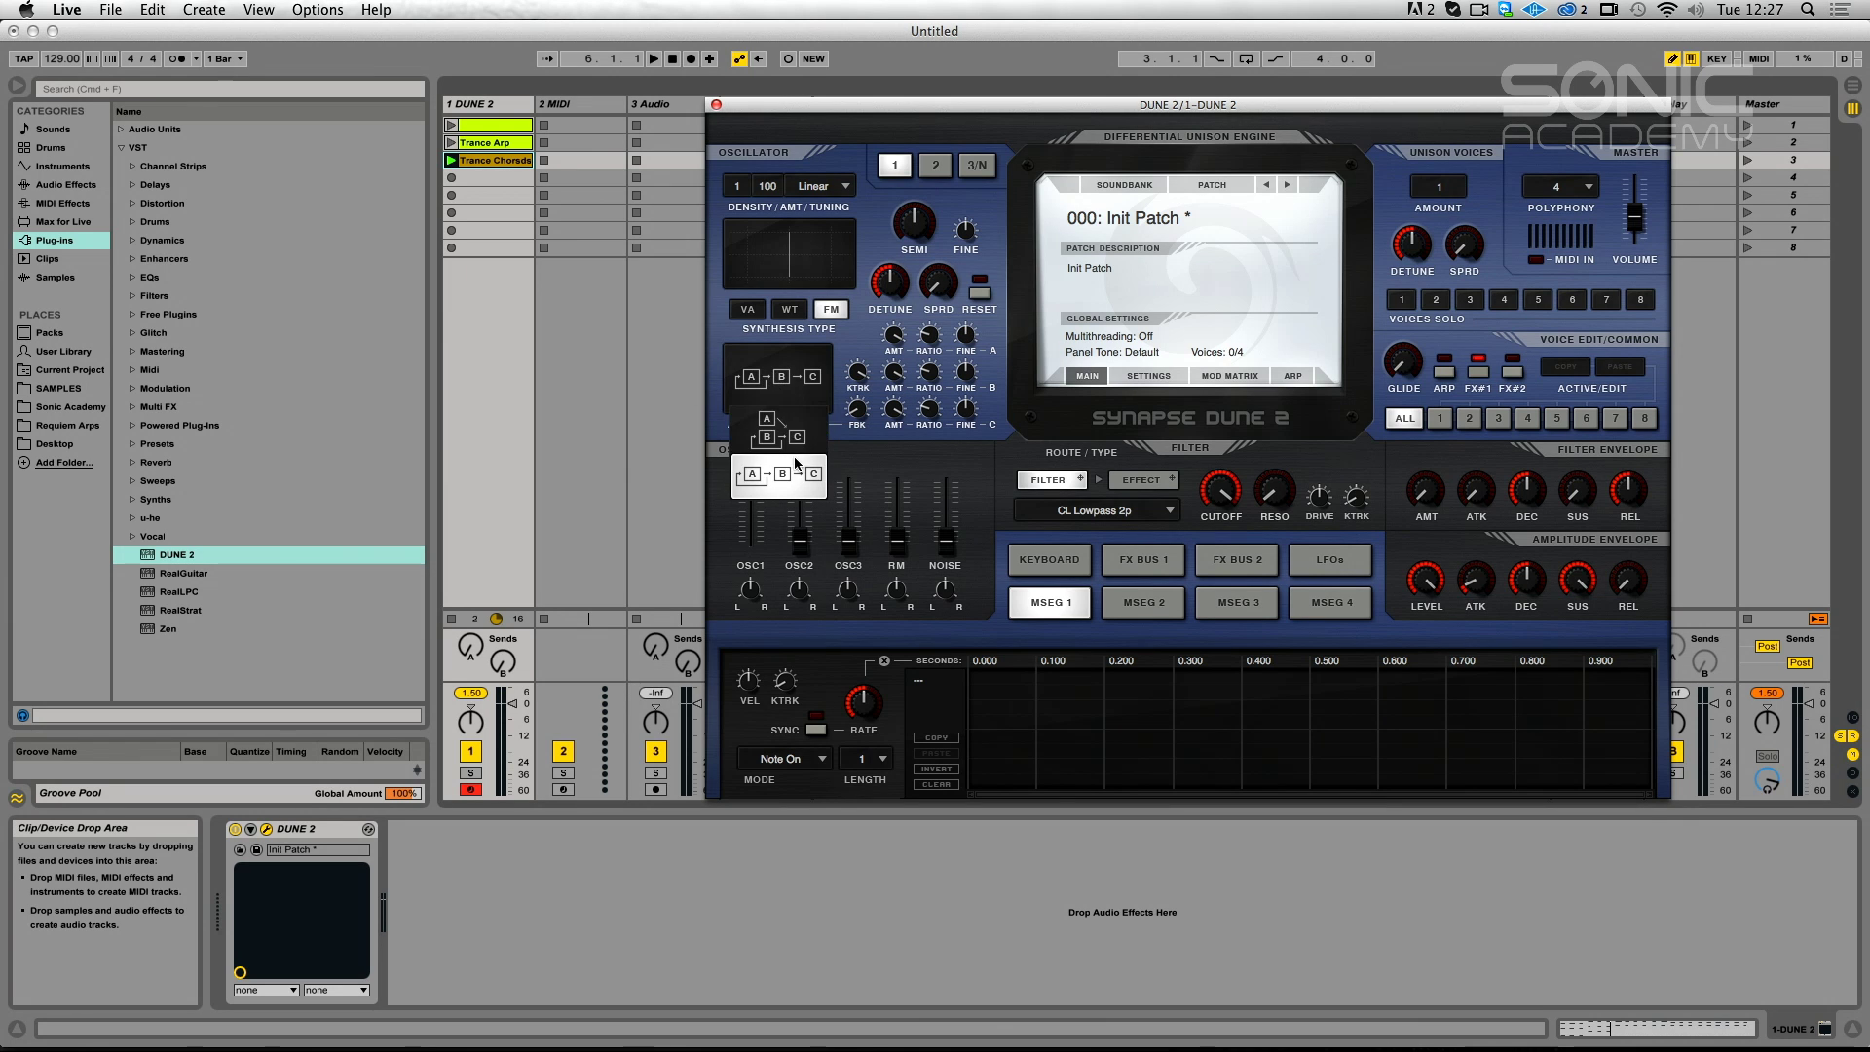
pyautogui.click(785, 430)
pyautogui.click(782, 384)
pyautogui.click(779, 474)
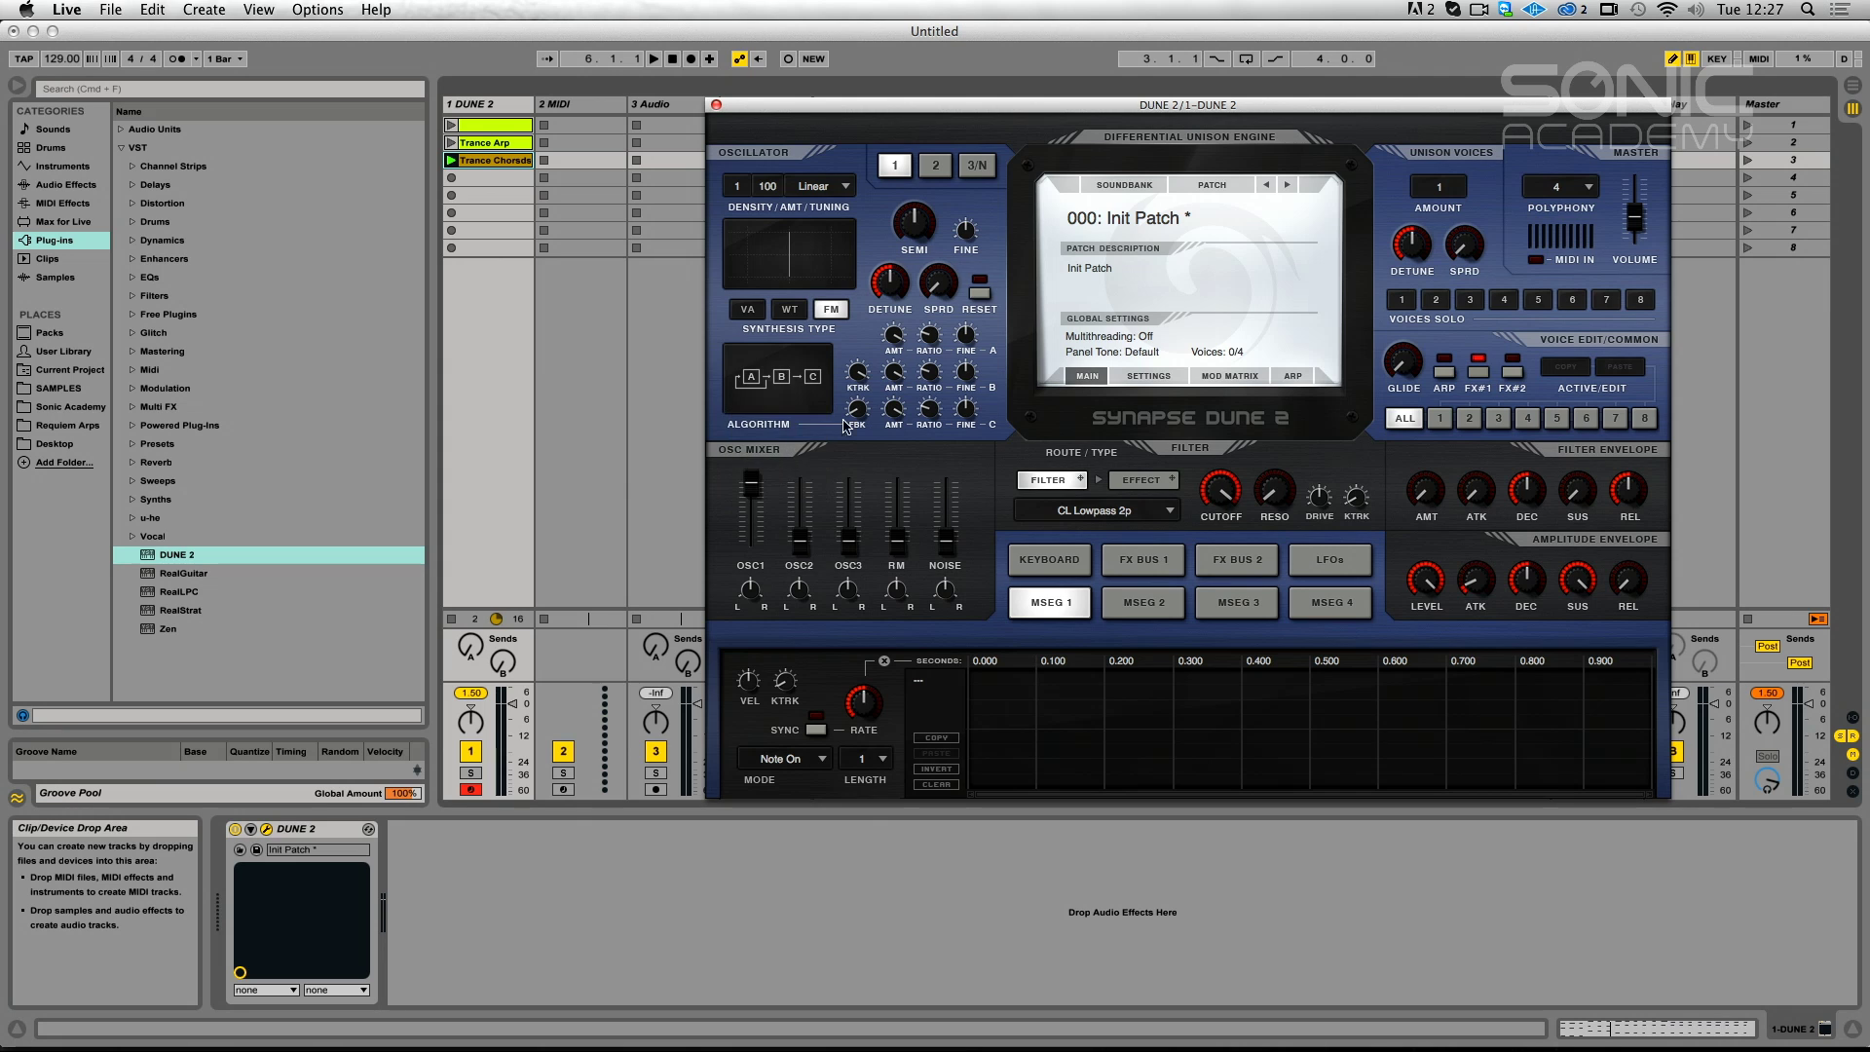
pyautogui.moveTo(927, 424)
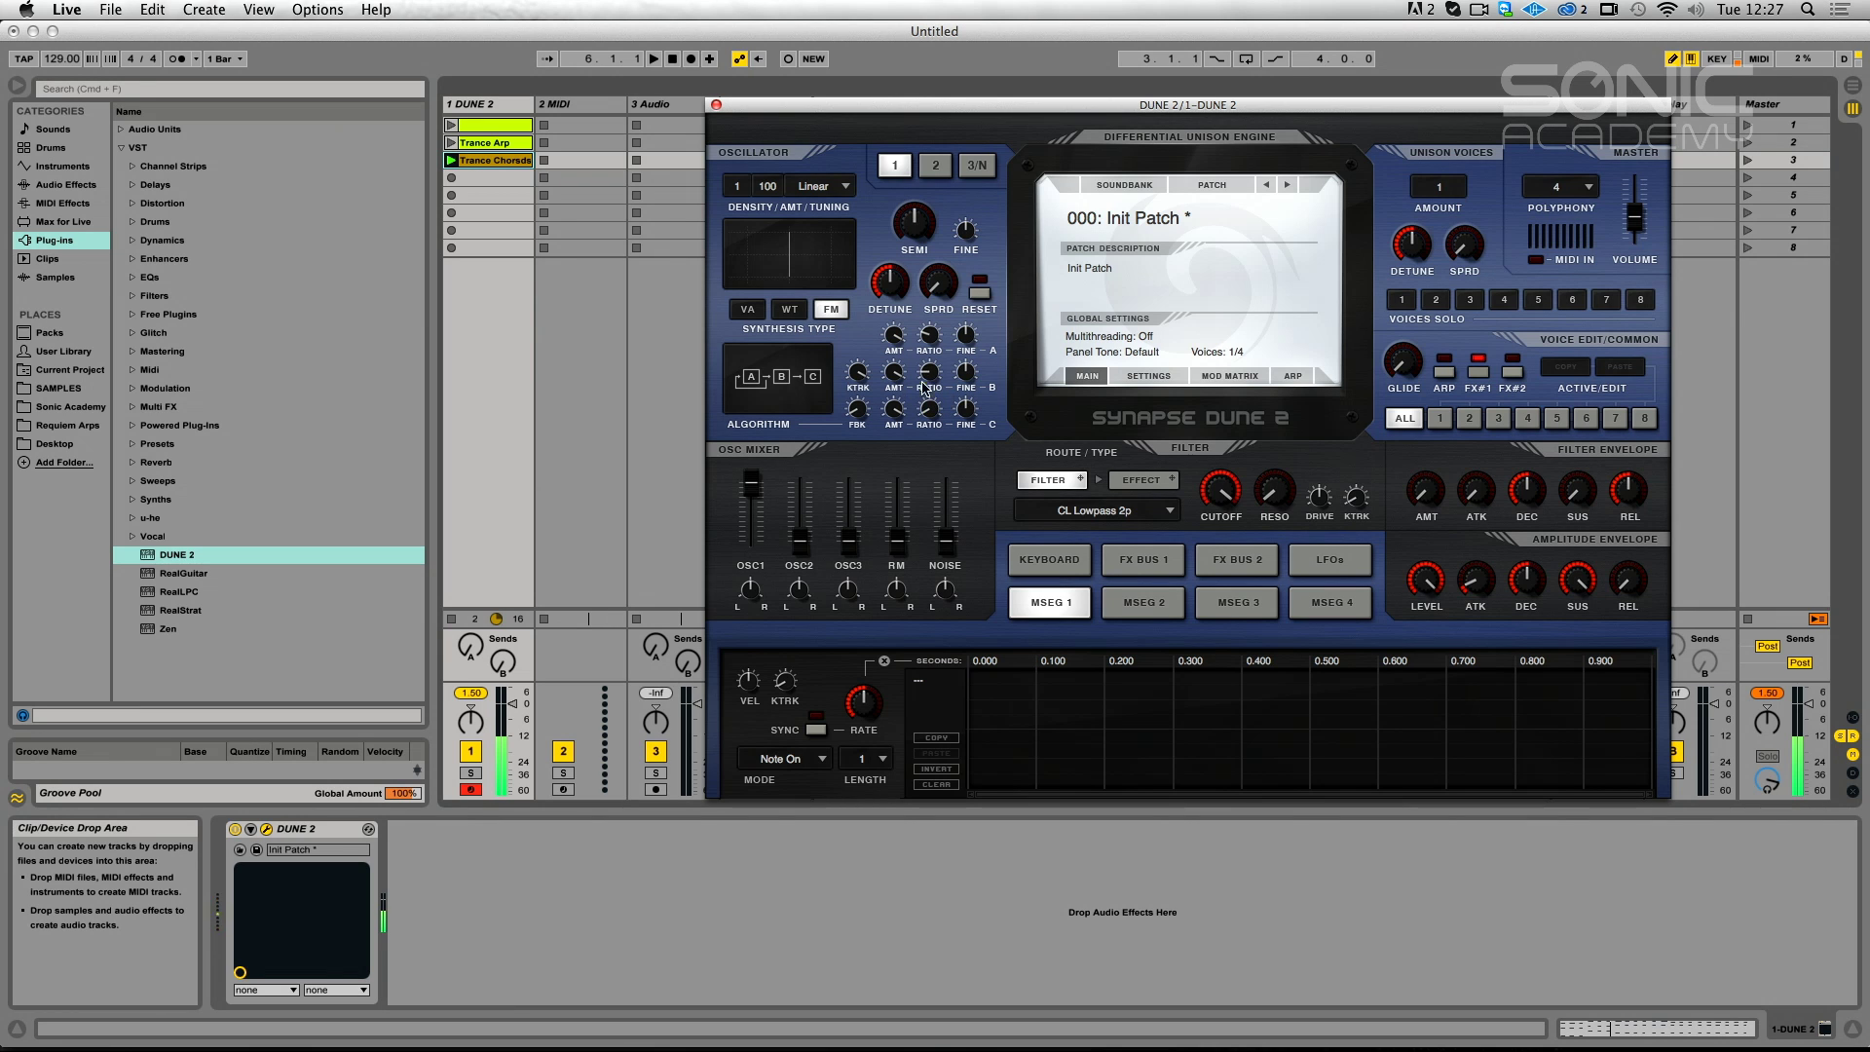
# Draw a falling segment in the MSEG 1 envelope, from full level at the start to zero just before 0.3 s.
pyautogui.moveTo(893, 399)
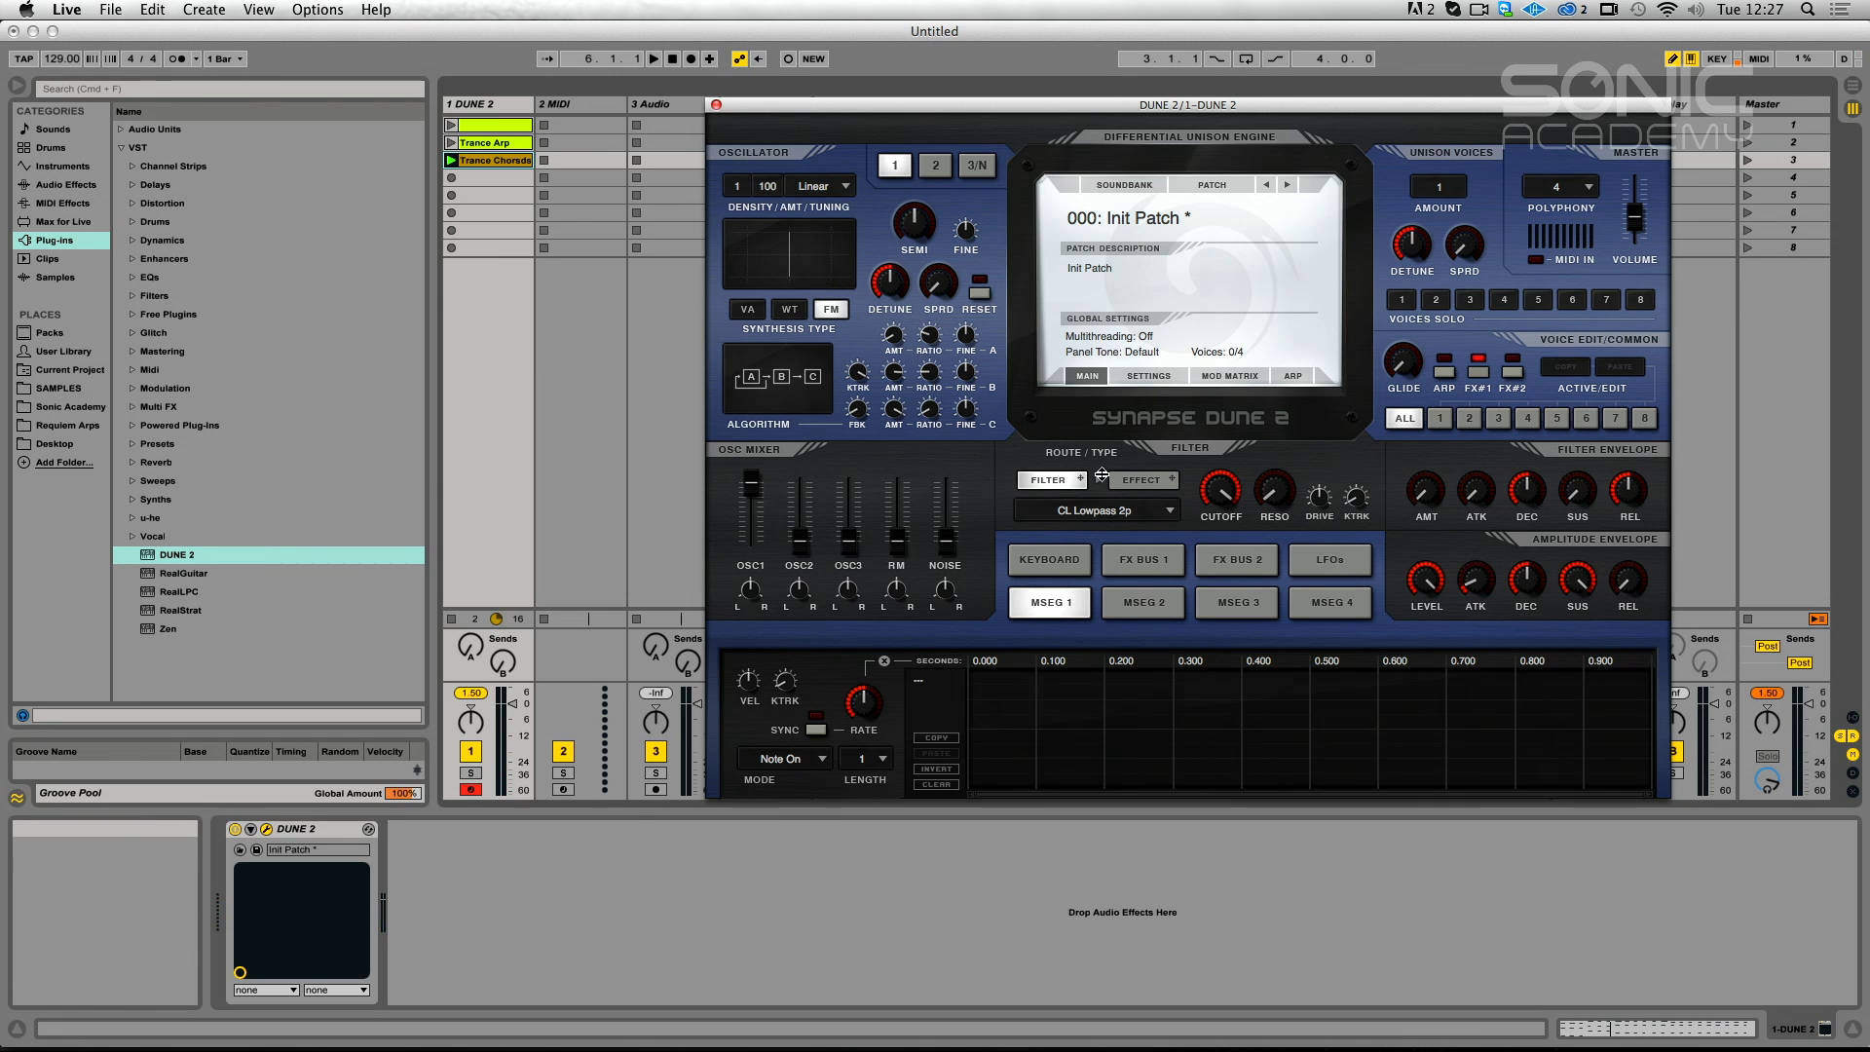
pyautogui.moveTo(927, 374)
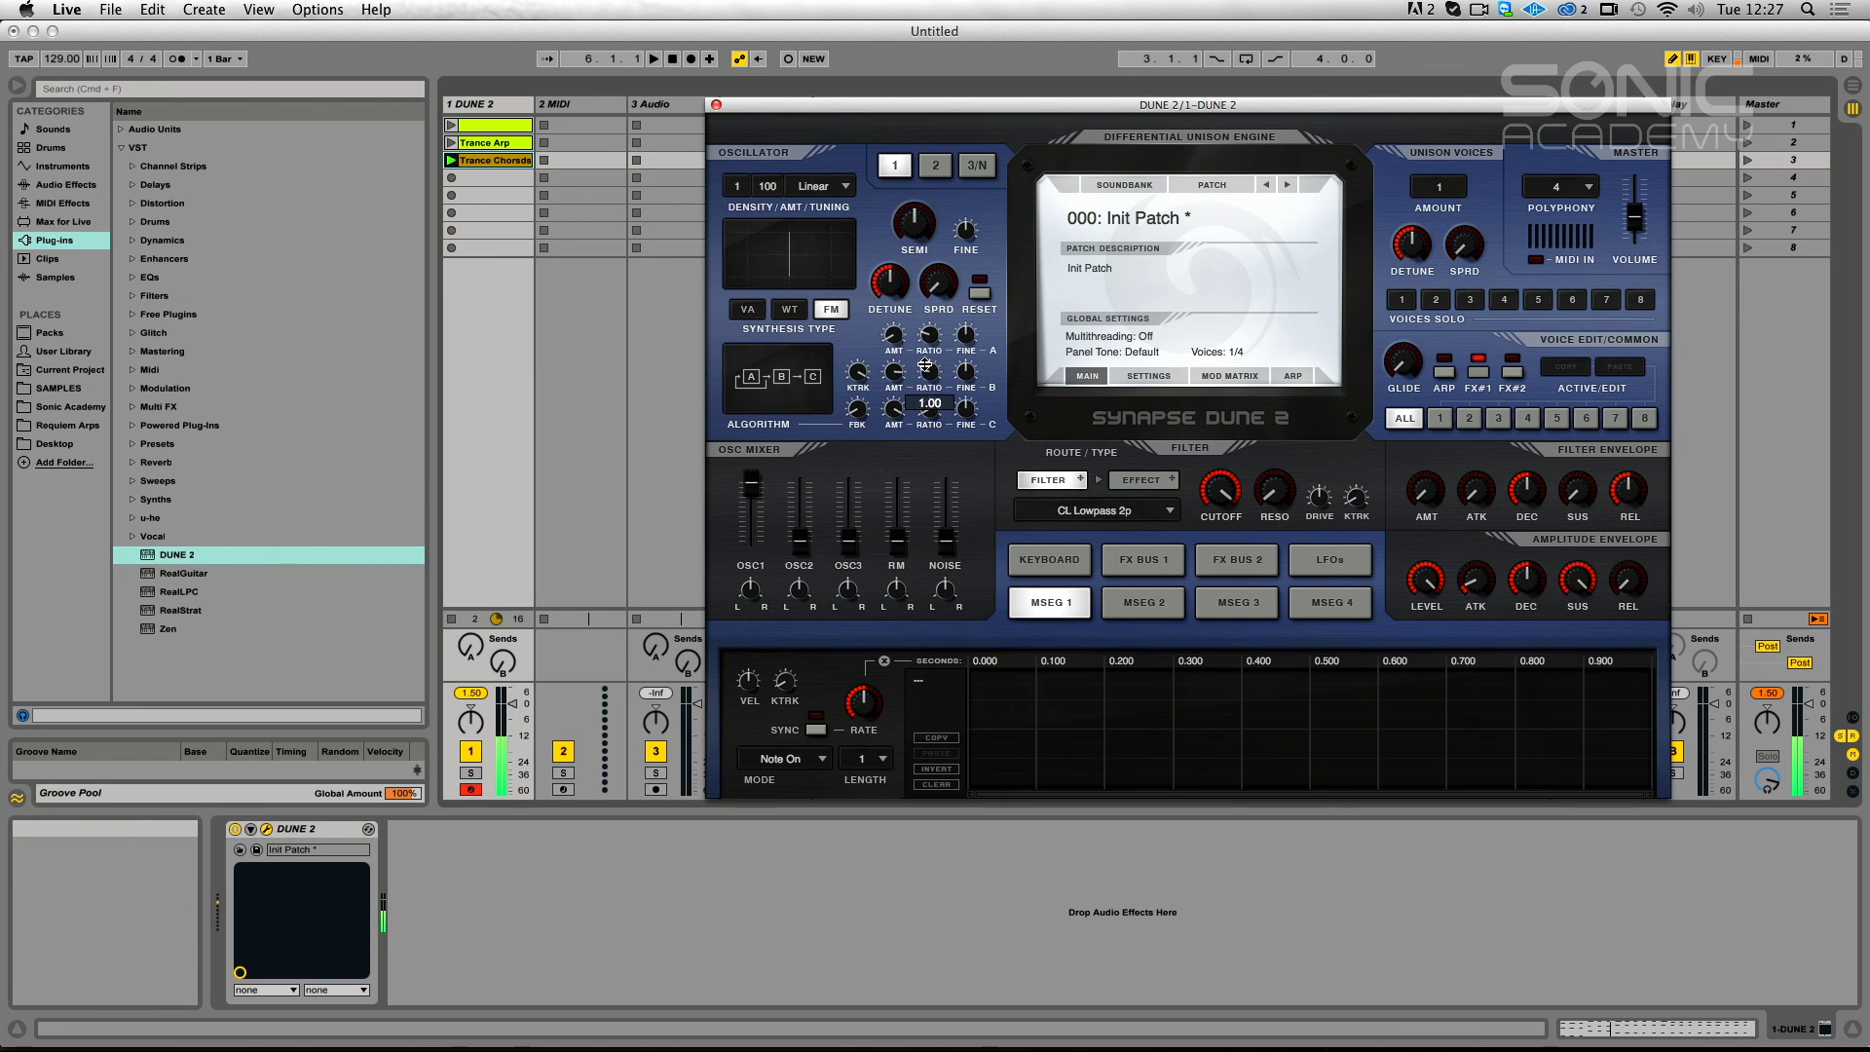
pyautogui.click(1142, 715)
pyautogui.moveTo(1157, 714); pyautogui.dragTo(1161, 828)
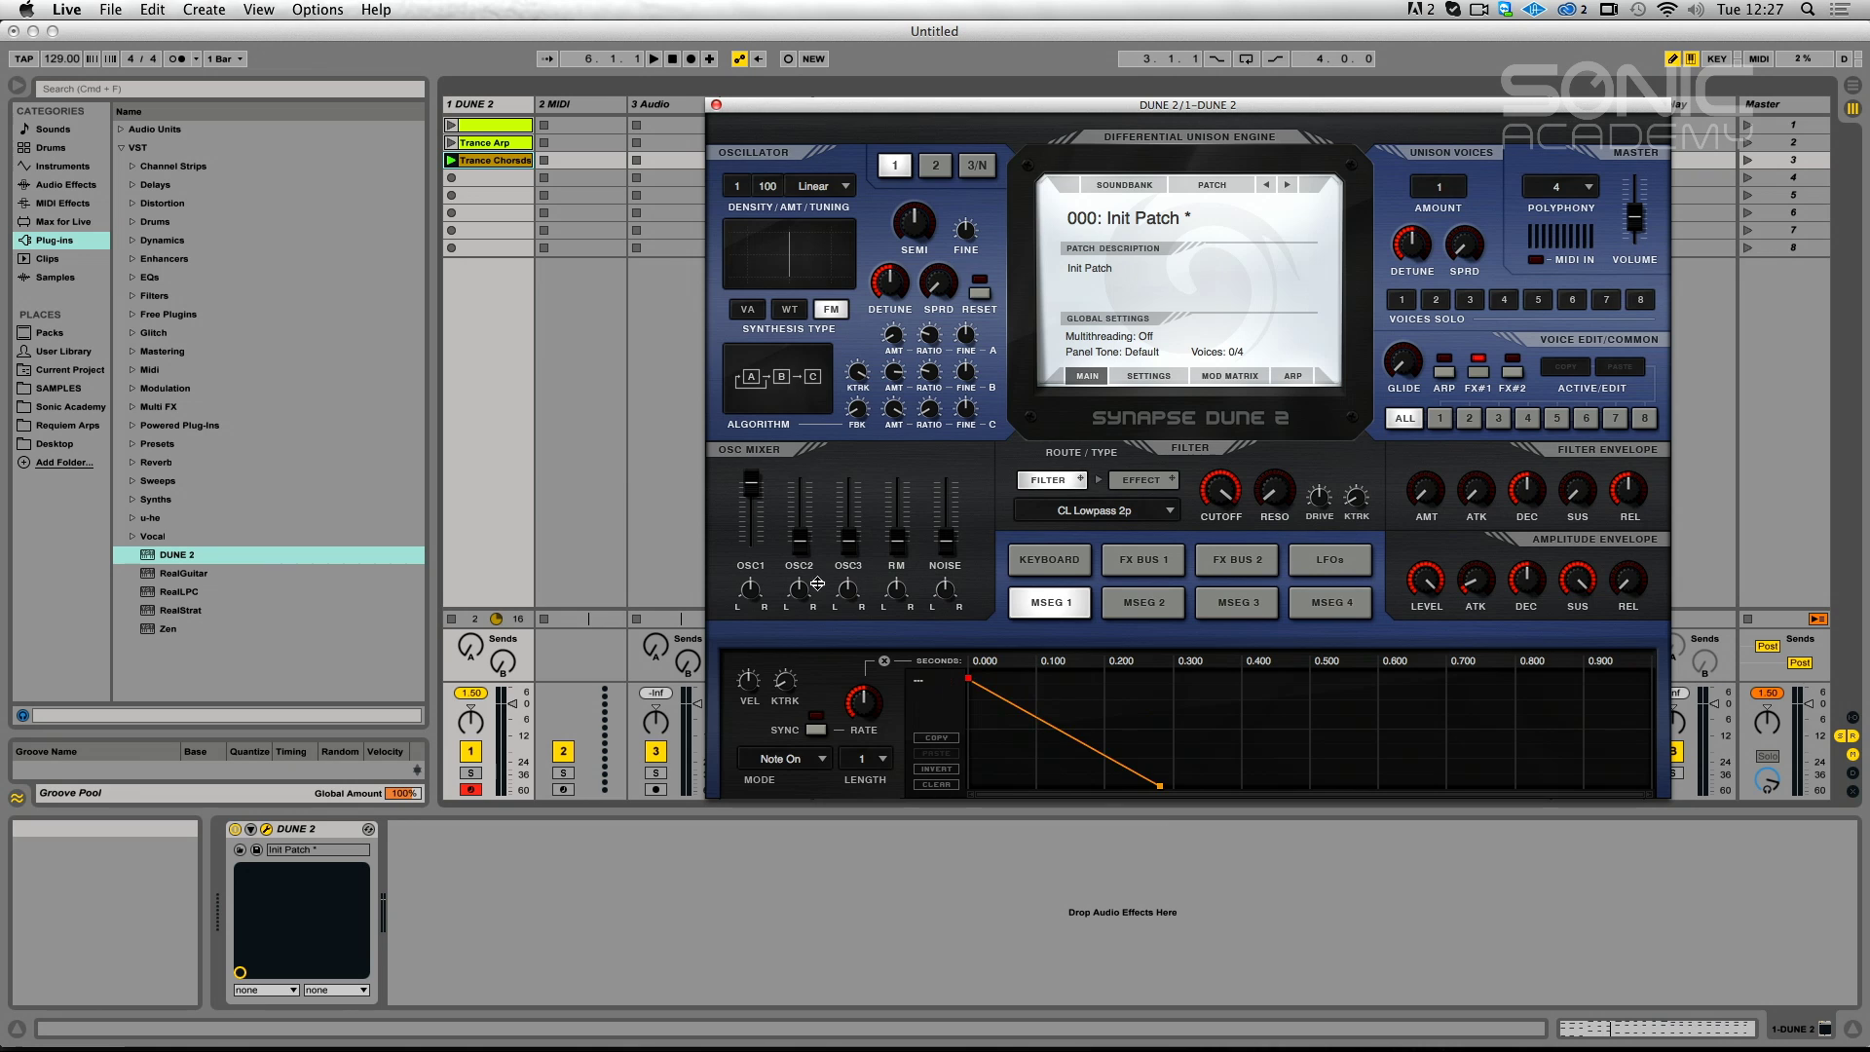
# Route MSEG 1 to Osc 1 FM Amt B in the first modulation matrix slot with an amount of +100.
pyautogui.click(1219, 379)
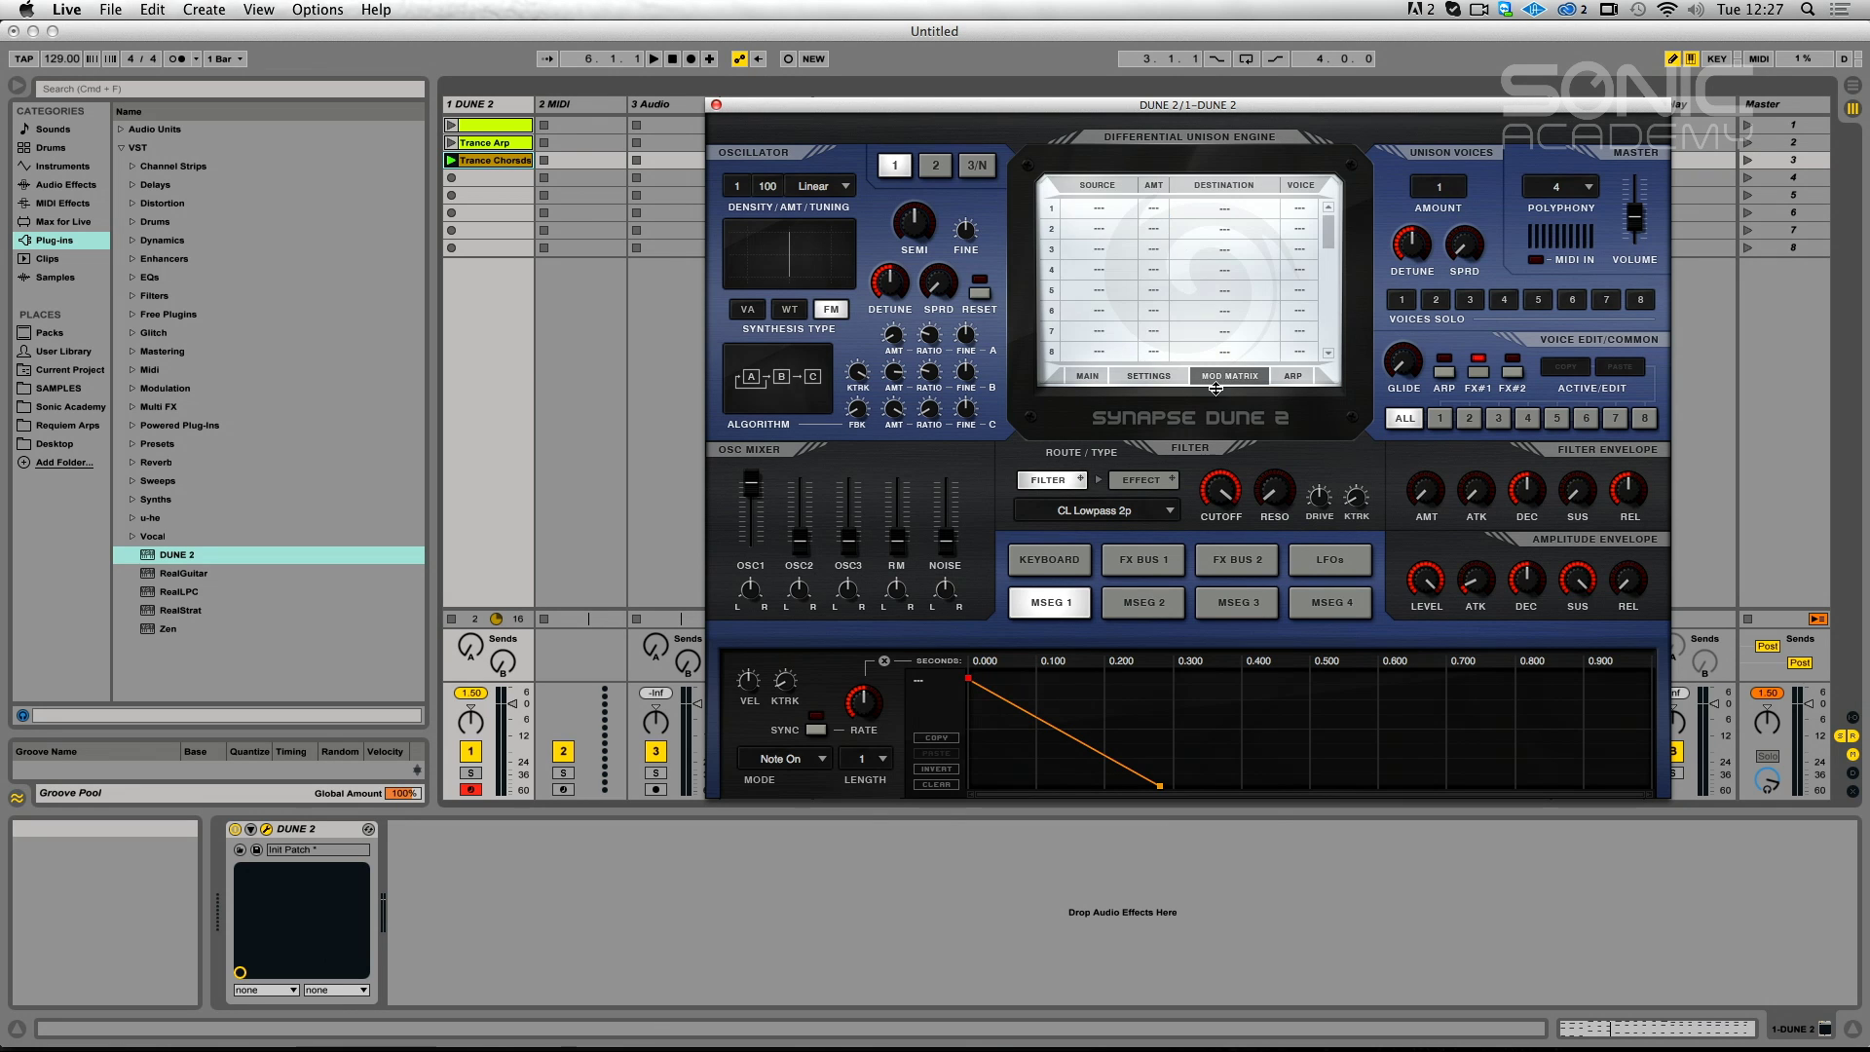
pyautogui.click(1110, 212)
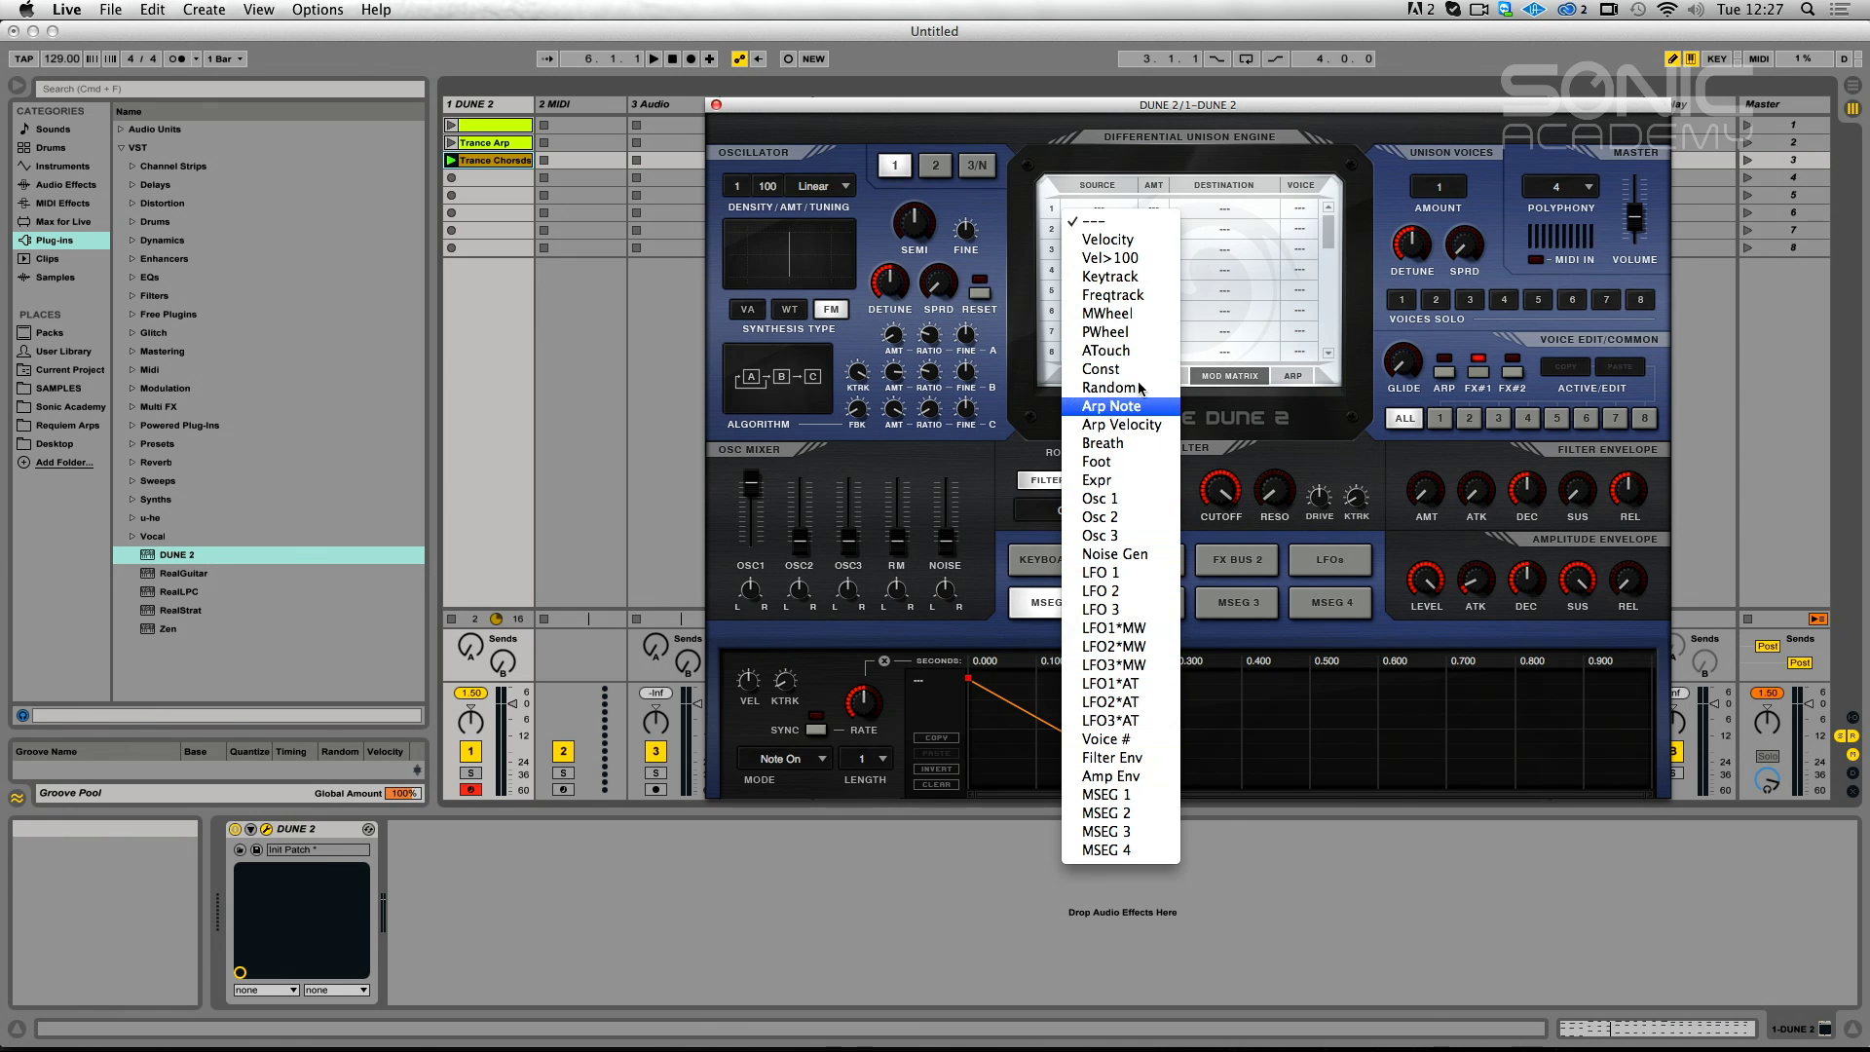
pyautogui.click(1120, 795)
pyautogui.click(1194, 206)
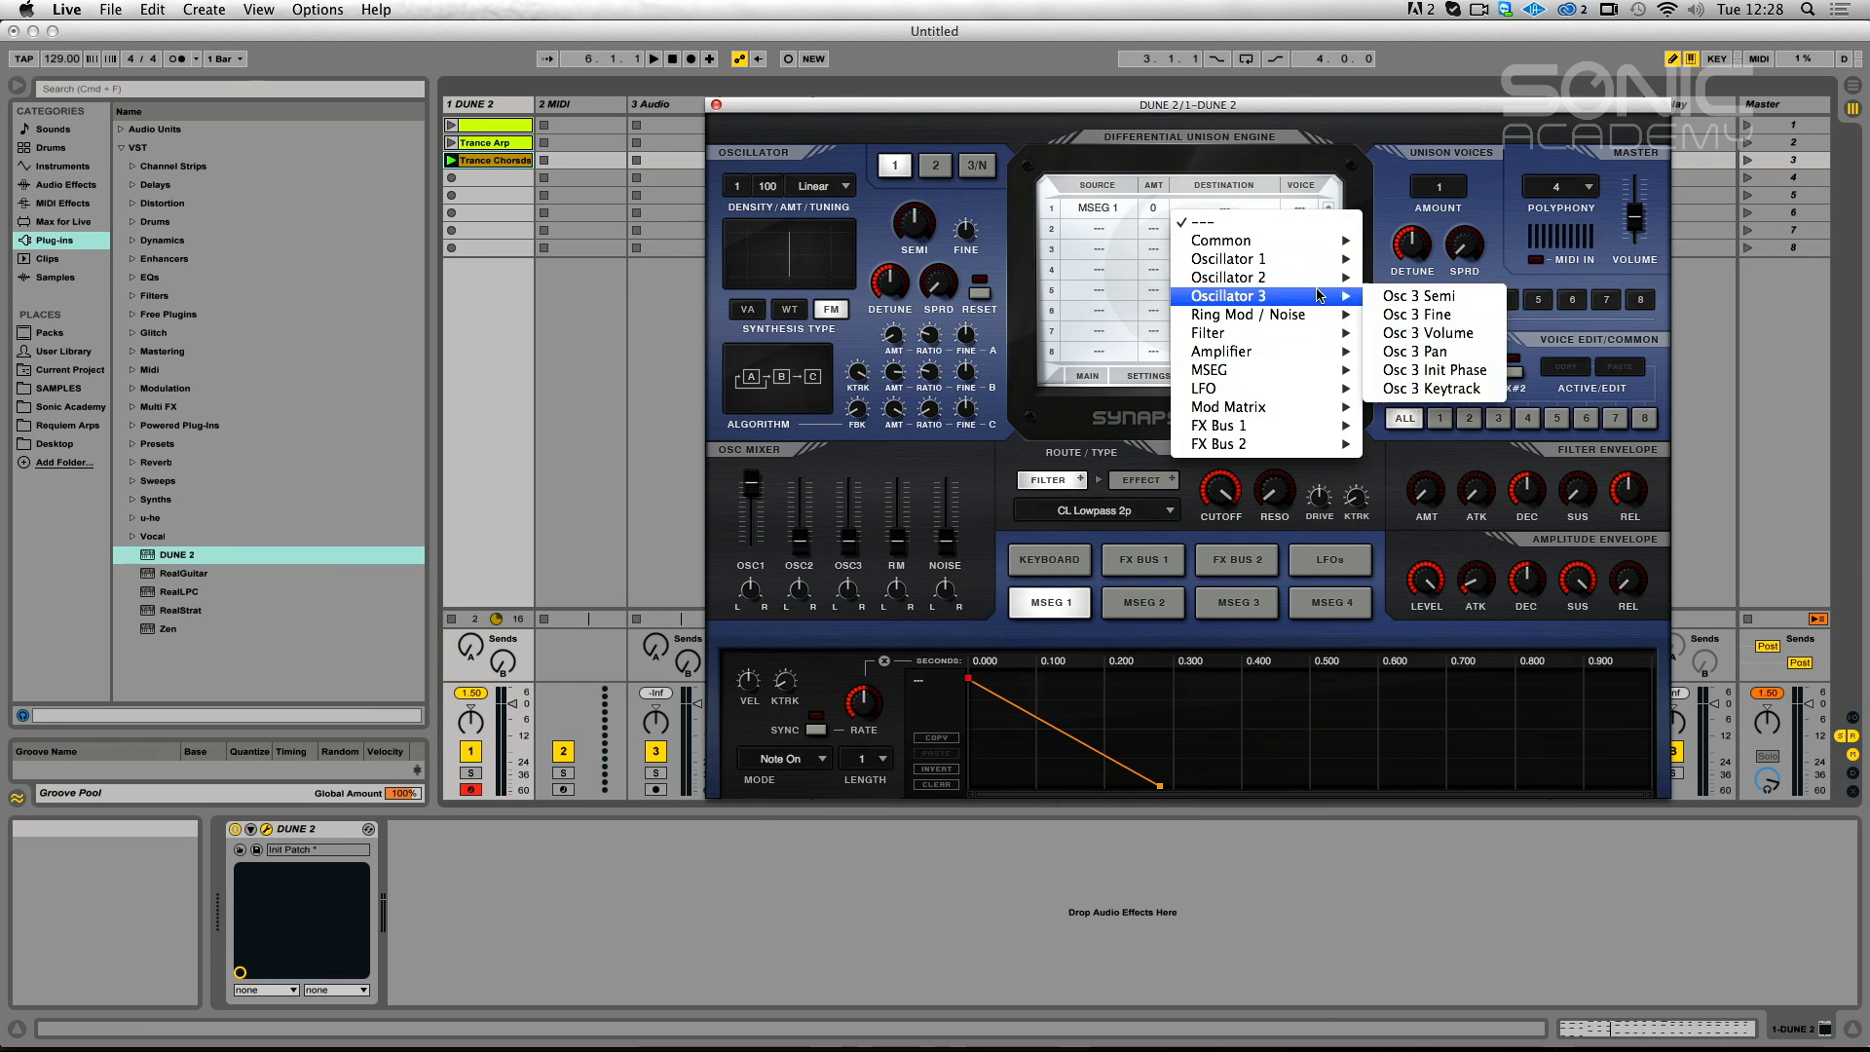
pyautogui.moveTo(1335, 258)
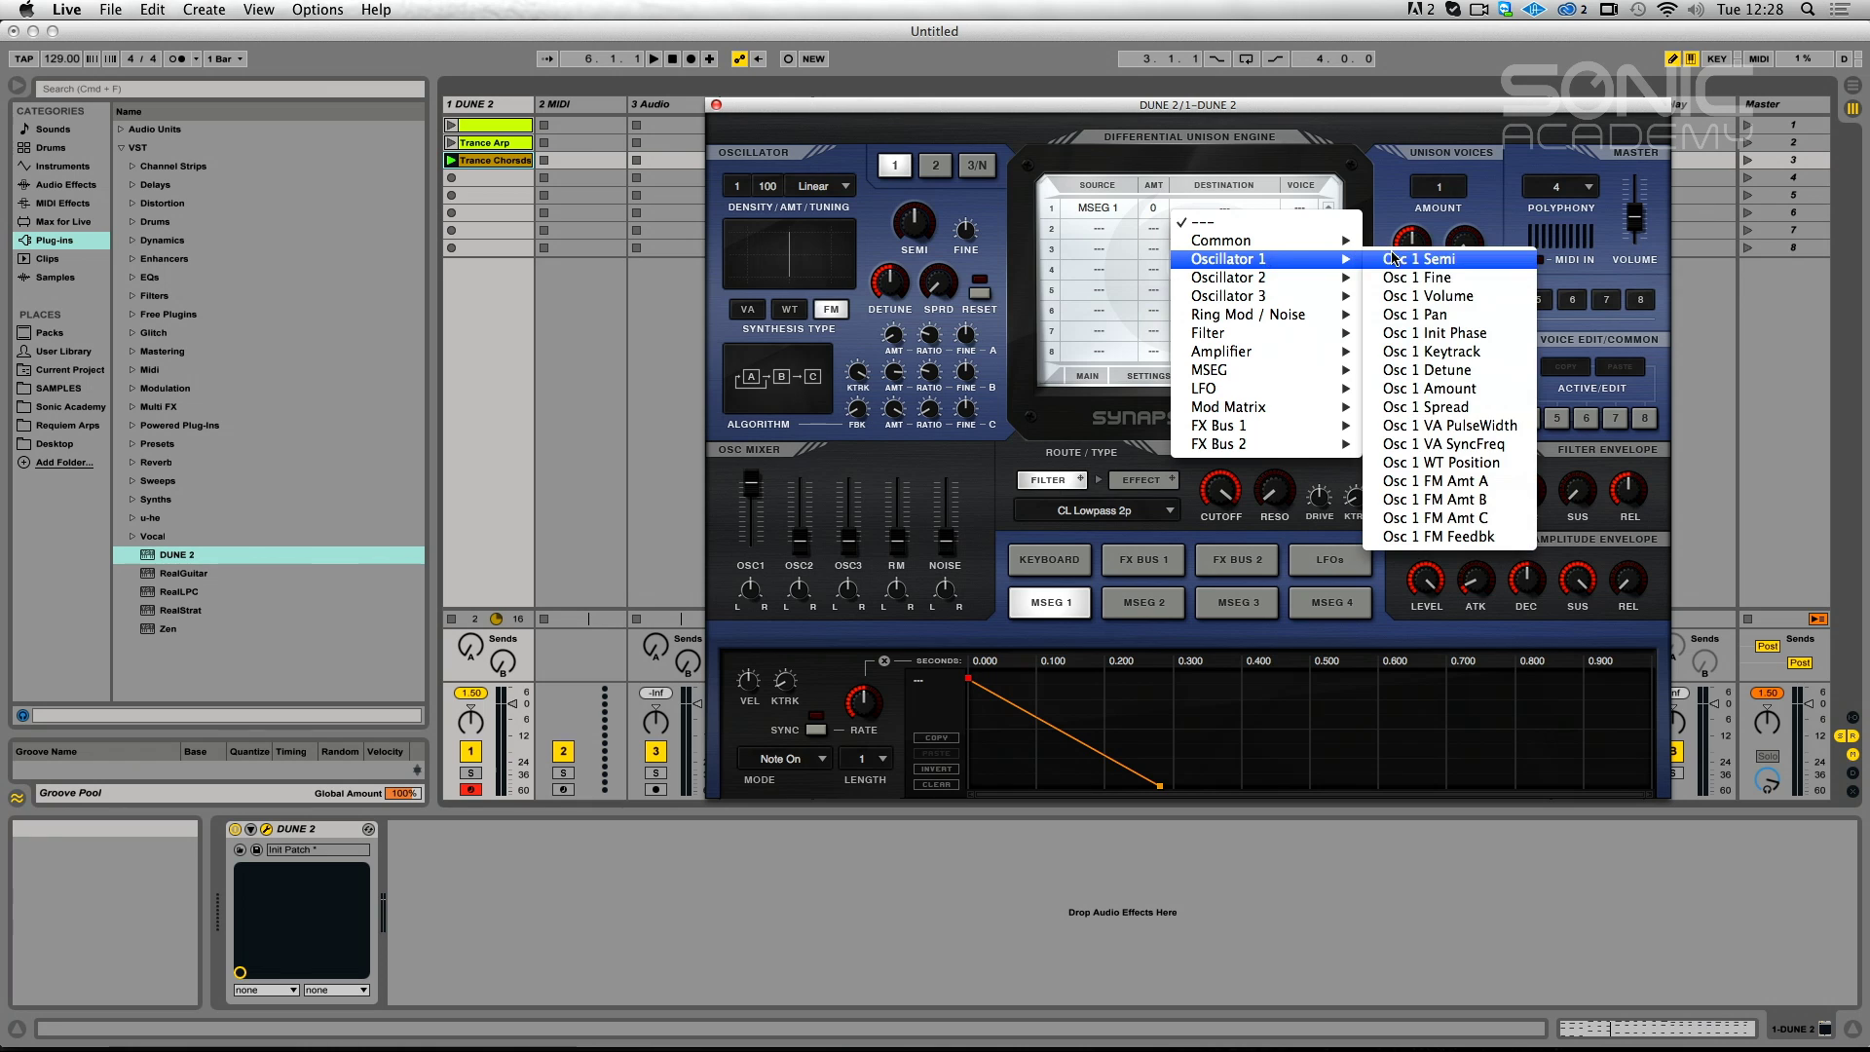
pyautogui.click(1418, 500)
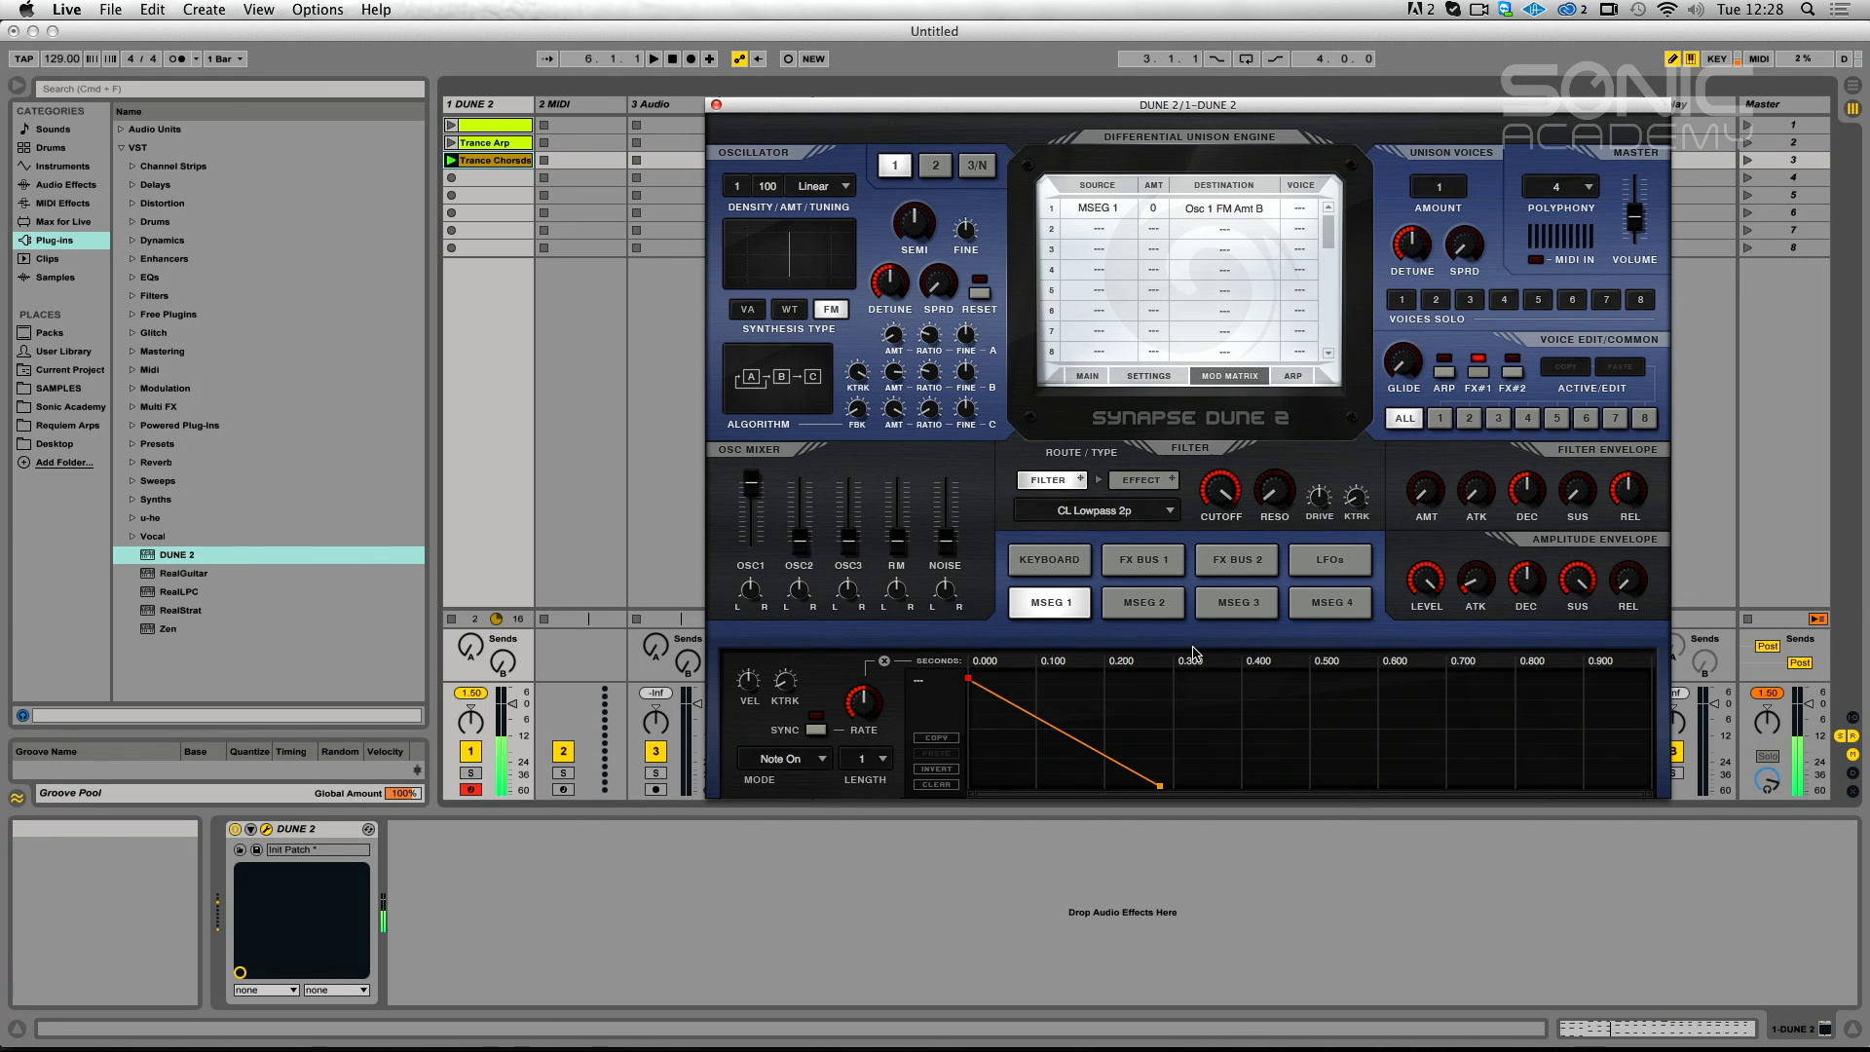
pyautogui.moveTo(1137, 200); pyautogui.dragTo(1138, 146)
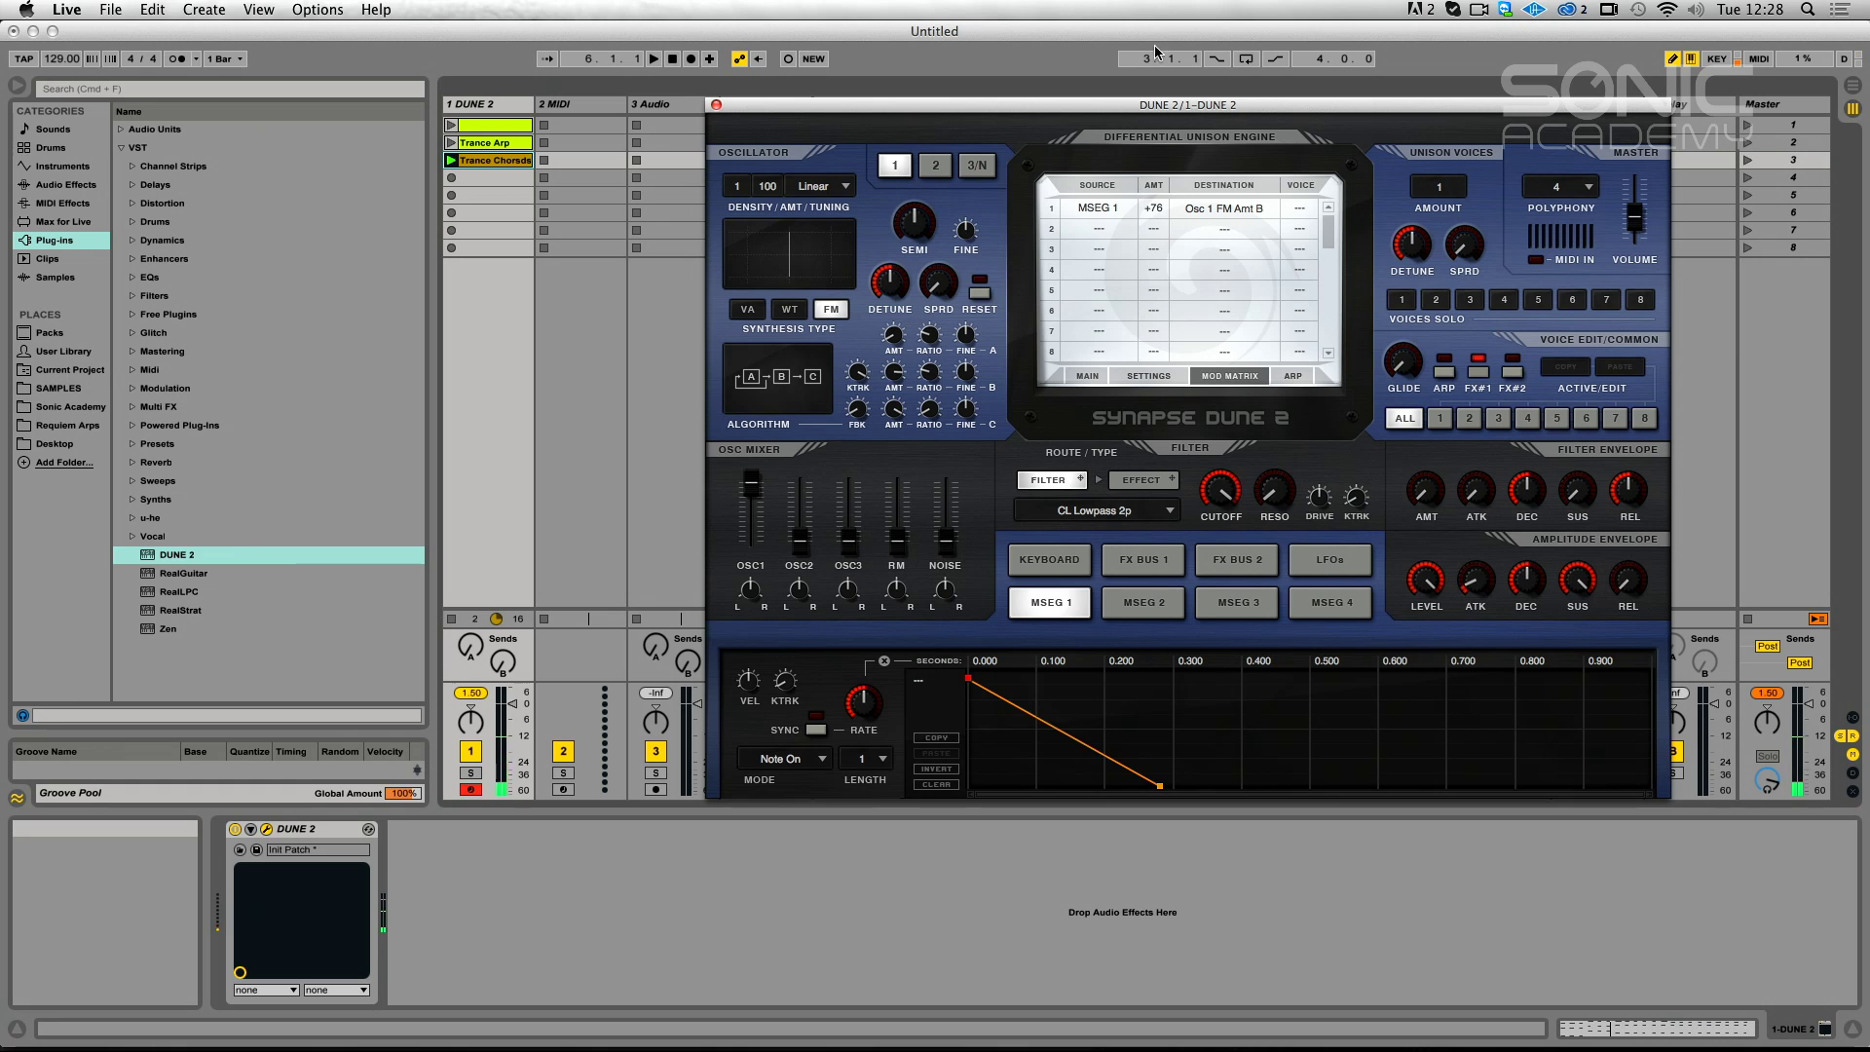
# Bend the MSEG 1 segment into a concave decay, set the envelope length to 2 and shorten its end to about 0.208 s.
pyautogui.moveTo(1054, 706); pyautogui.dragTo(1062, 747)
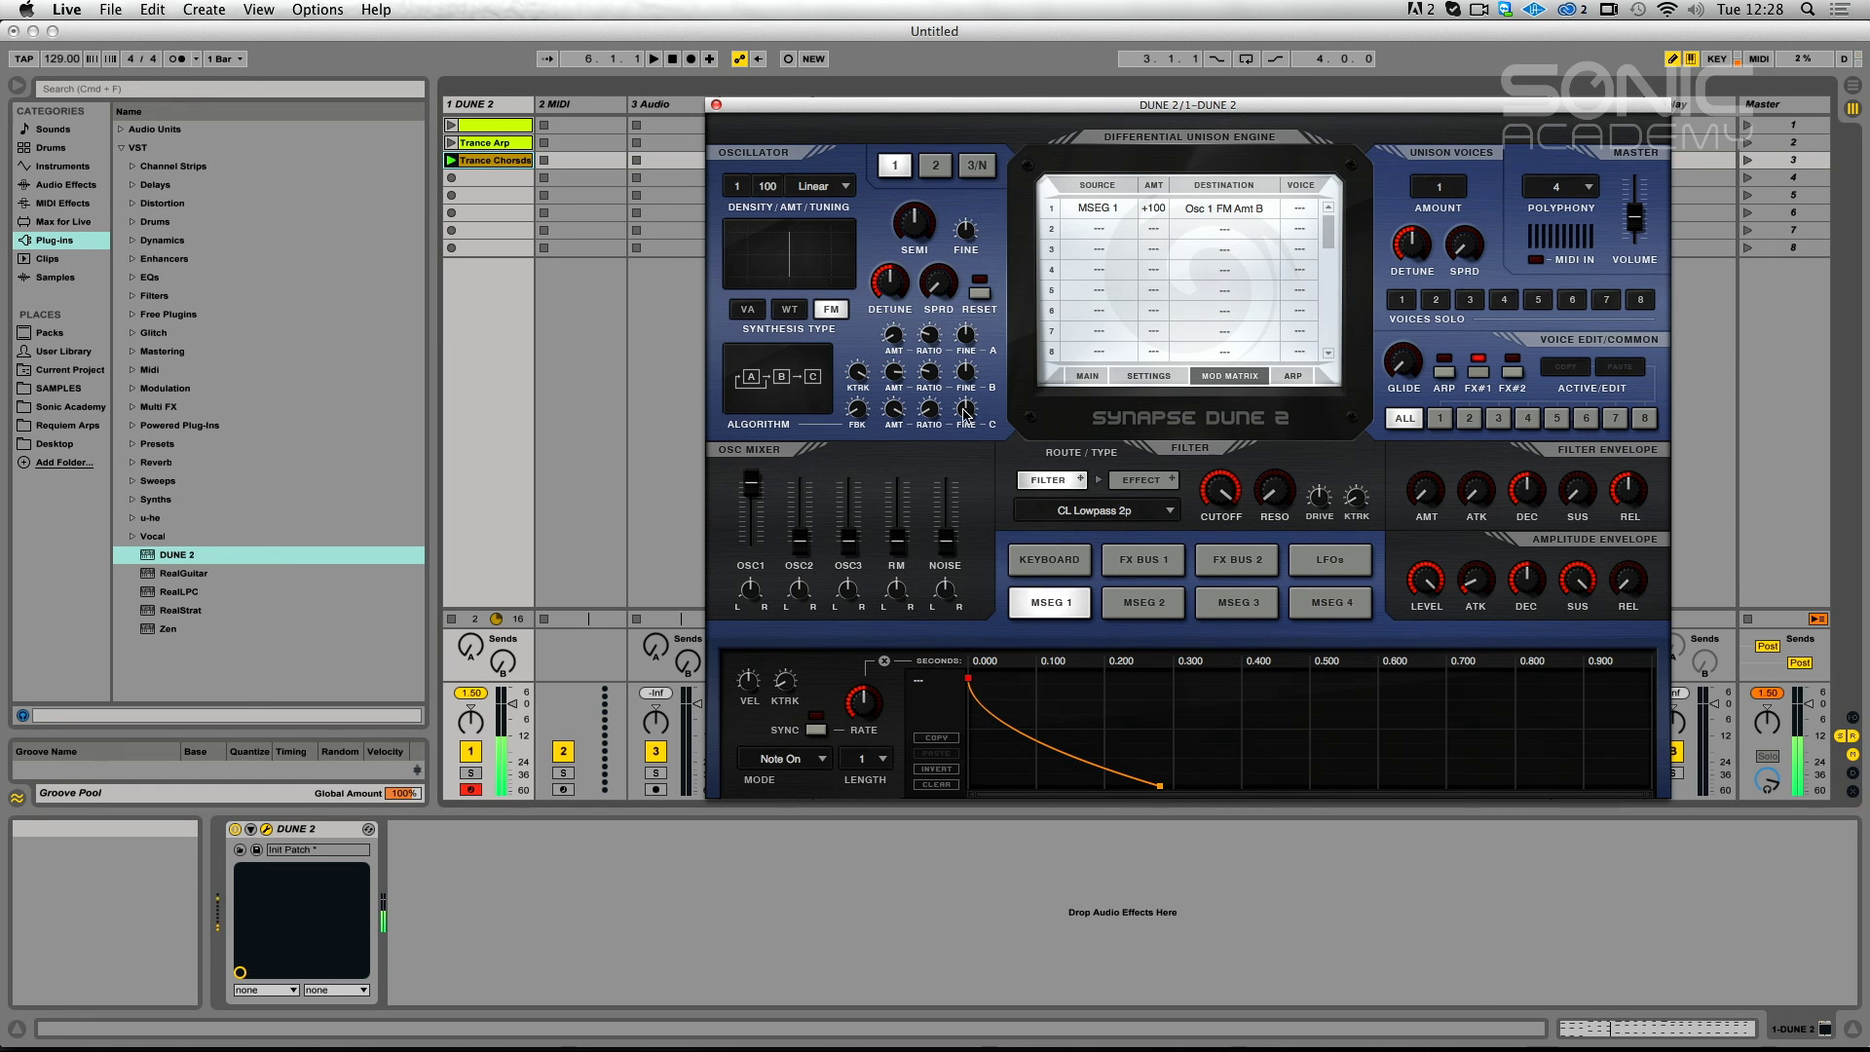
pyautogui.click(867, 758)
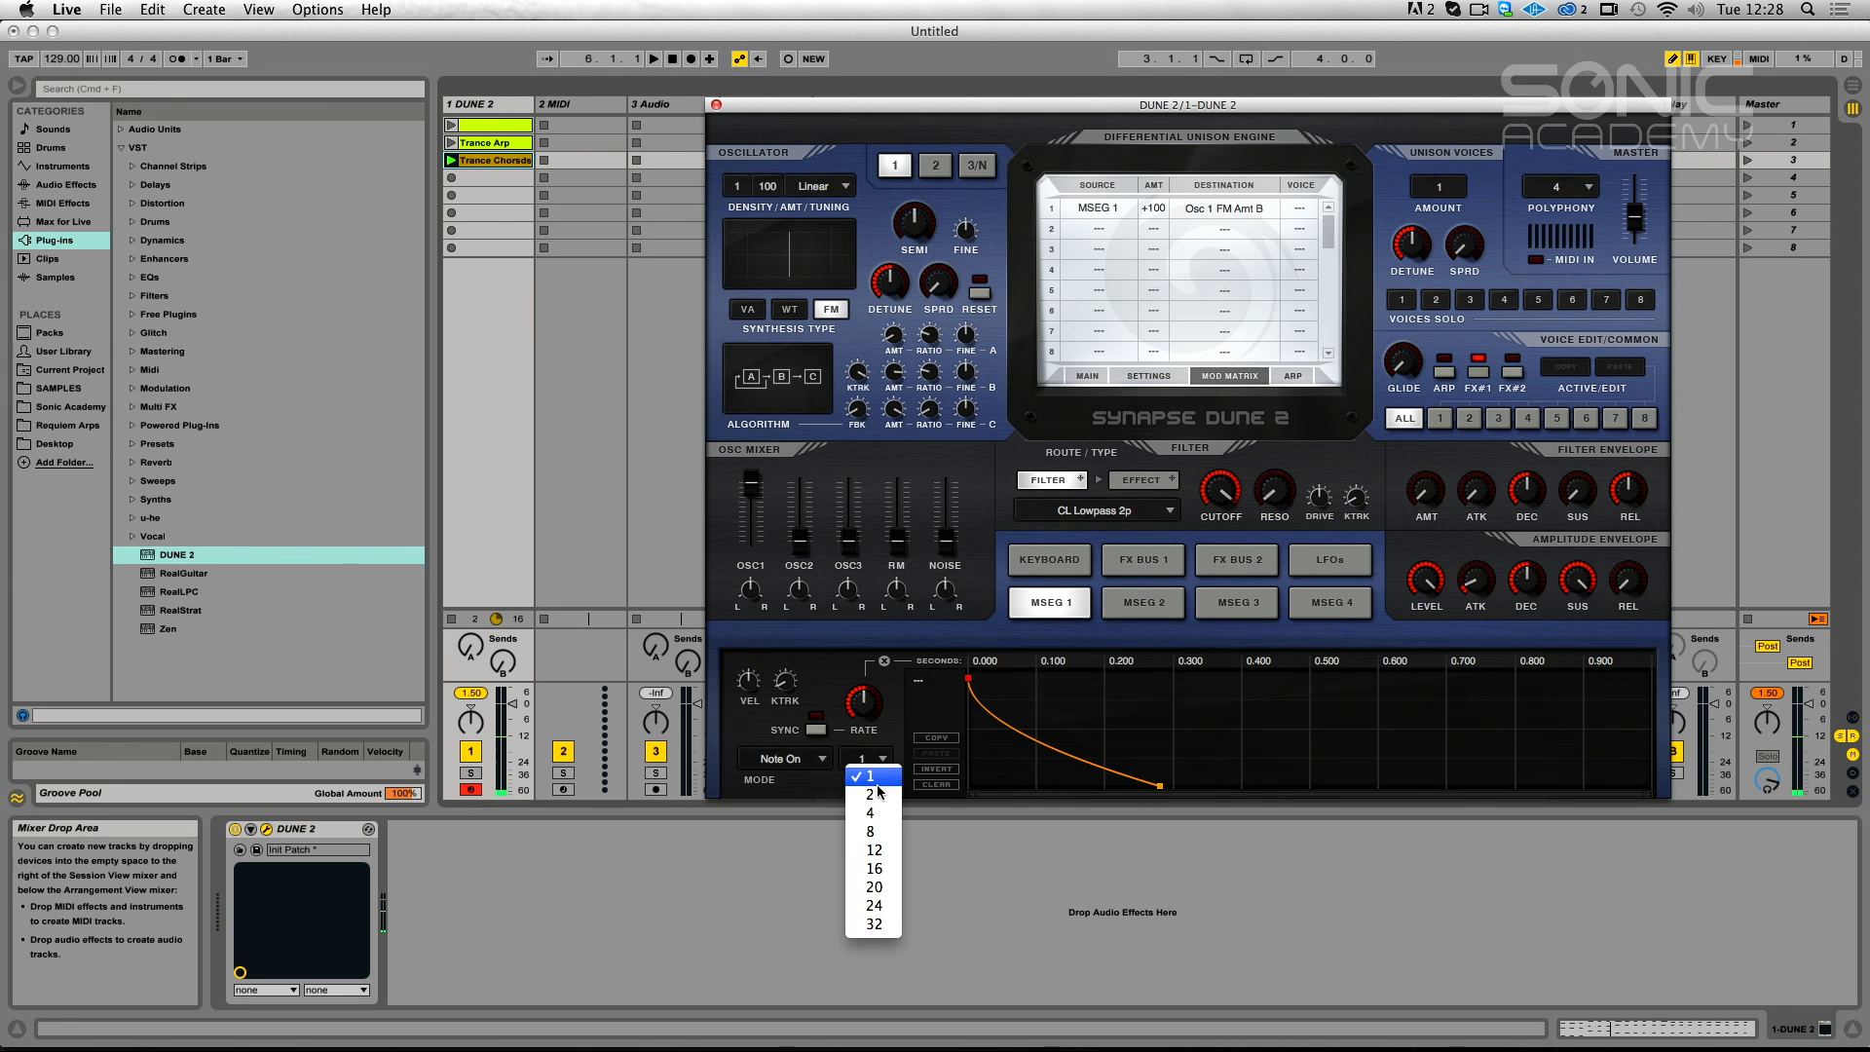
pyautogui.click(875, 794)
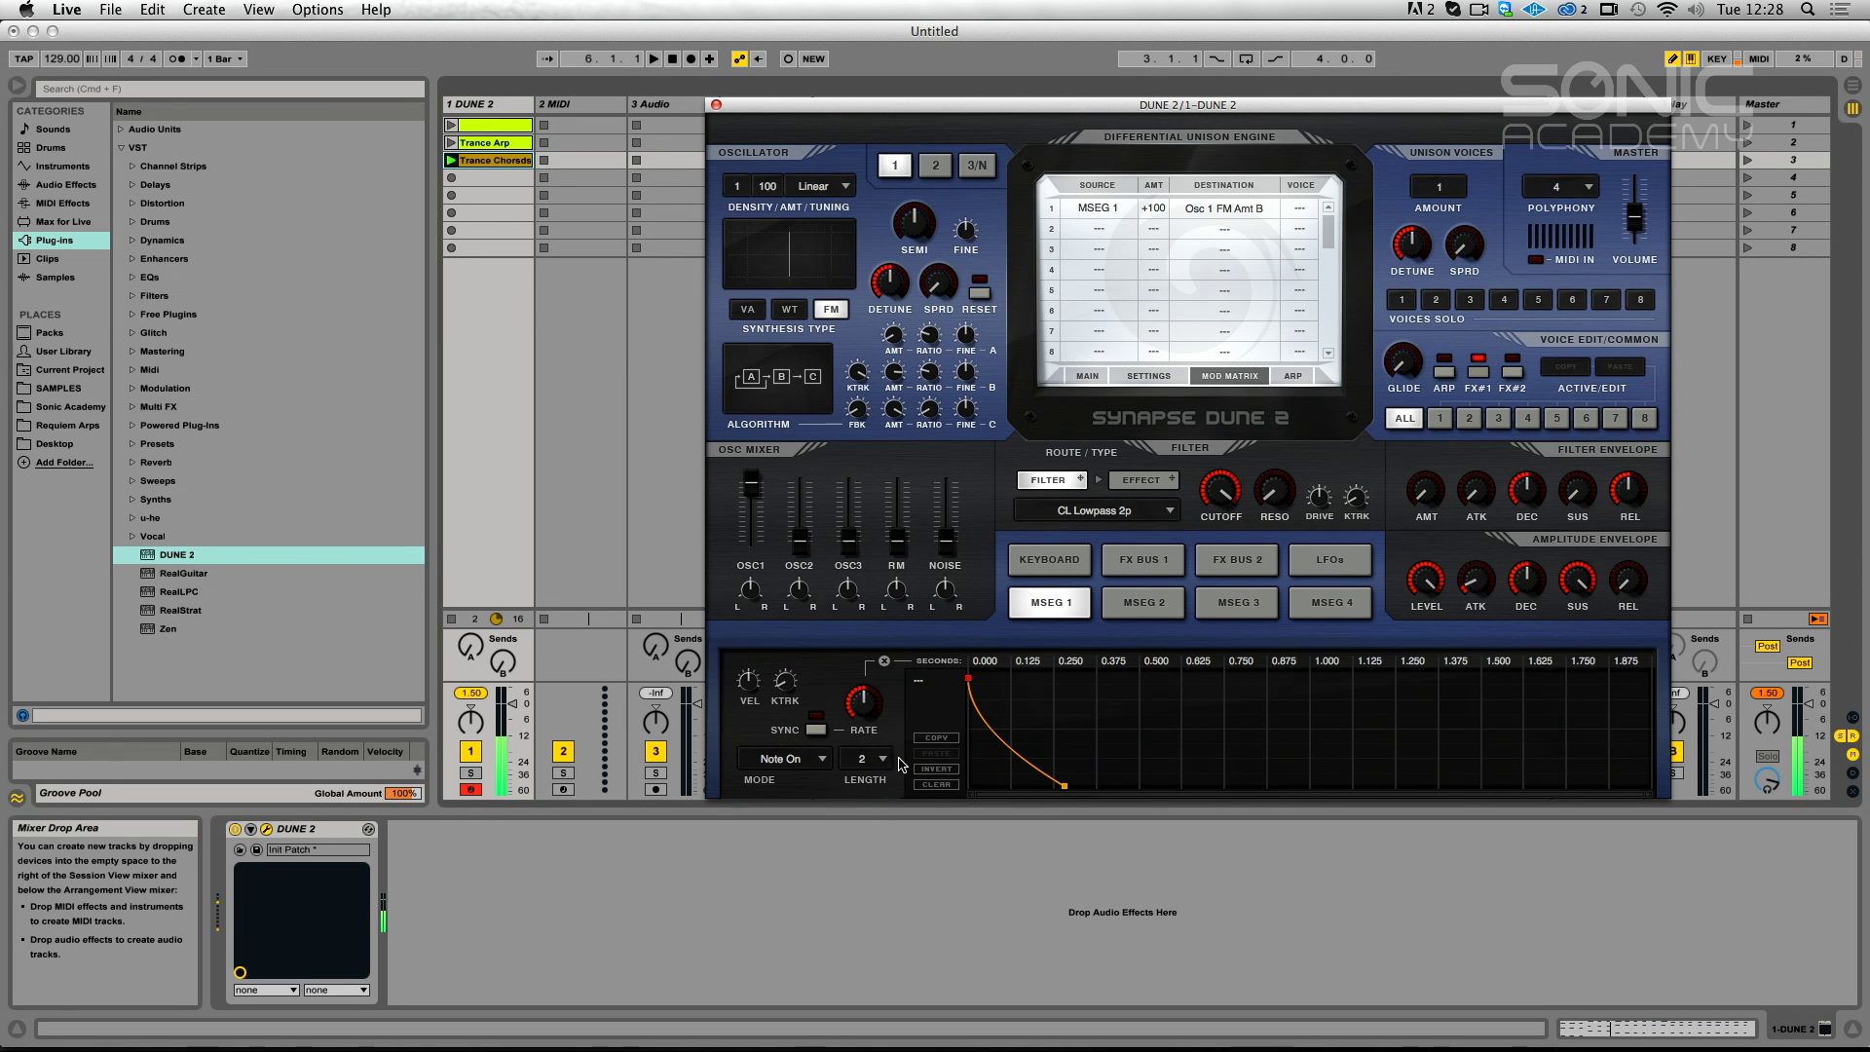
pyautogui.moveTo(1065, 785)
pyautogui.mouseDown()
pyautogui.moveTo(1238, 789)
pyautogui.moveTo(1040, 786)
pyautogui.mouseUp()
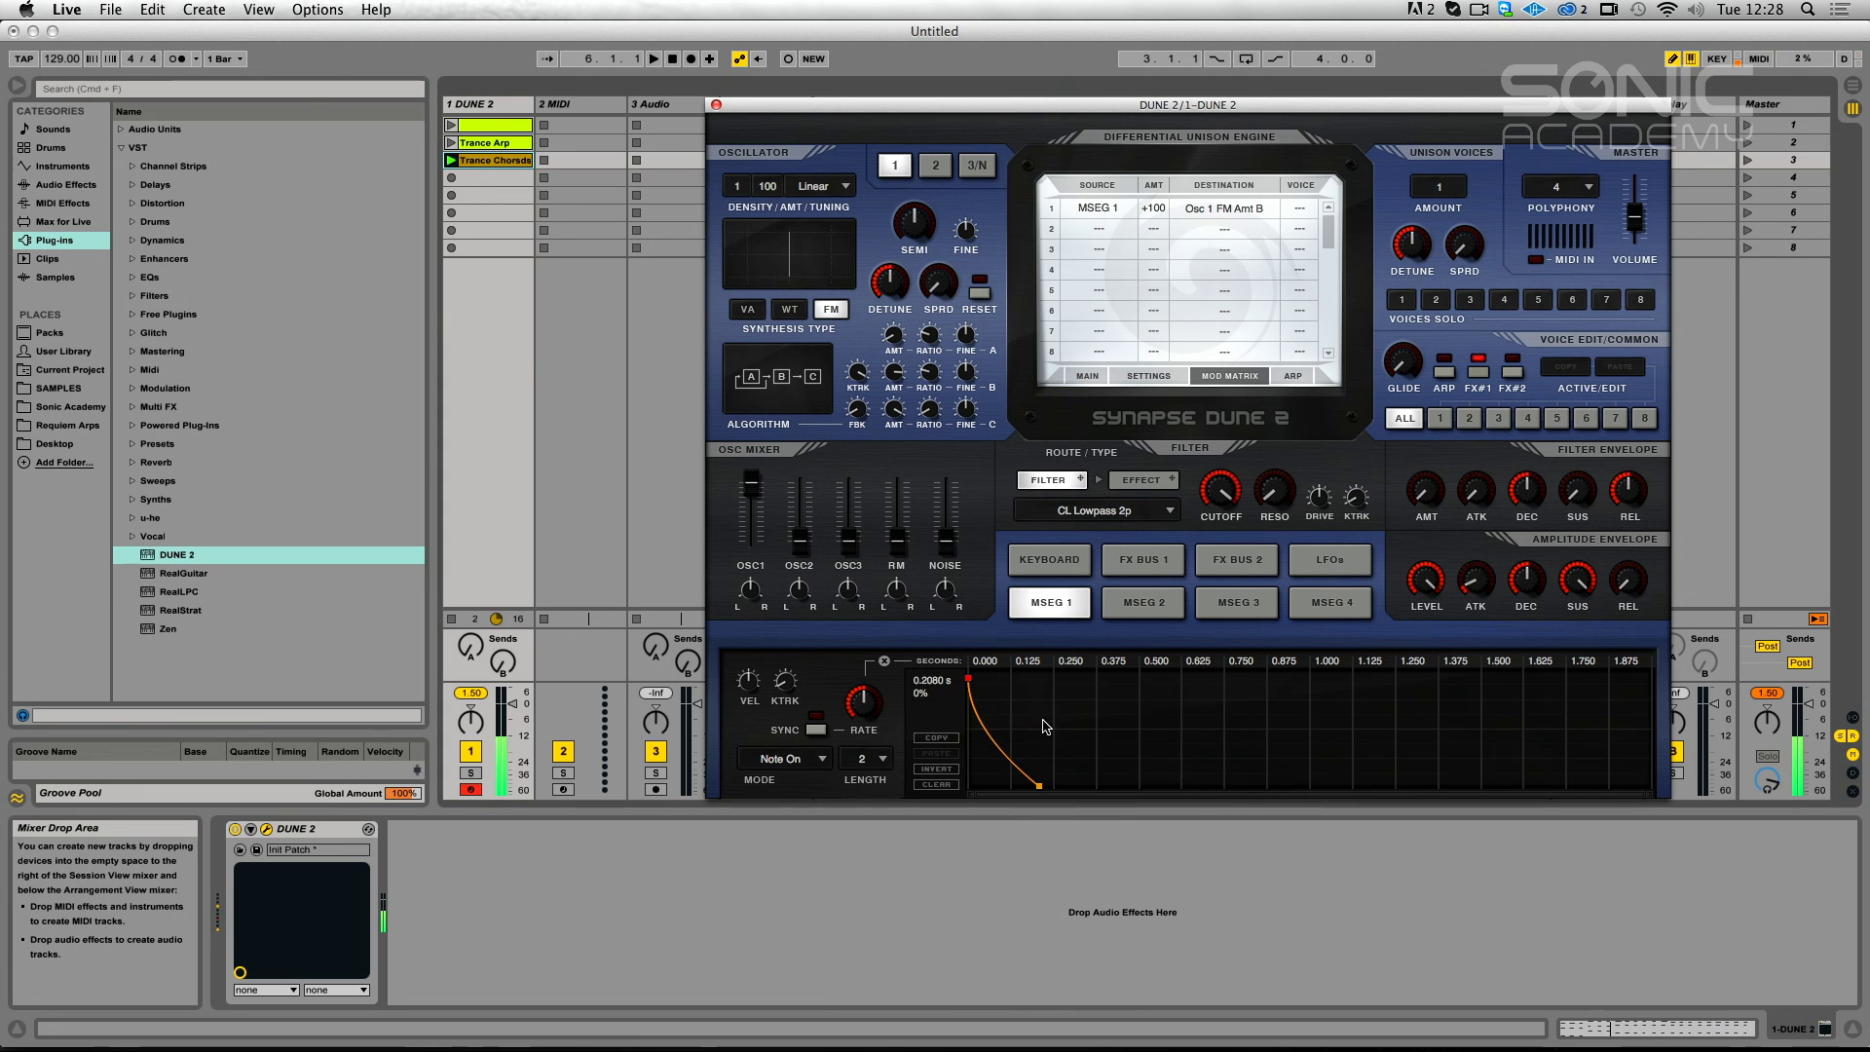
# Set the MSEG 1 modulation amount to +38 and extend the envelope's decay to about 0.4 s with a steeper curve.
pyautogui.moveTo(1154, 209); pyautogui.dragTo(1136, 339)
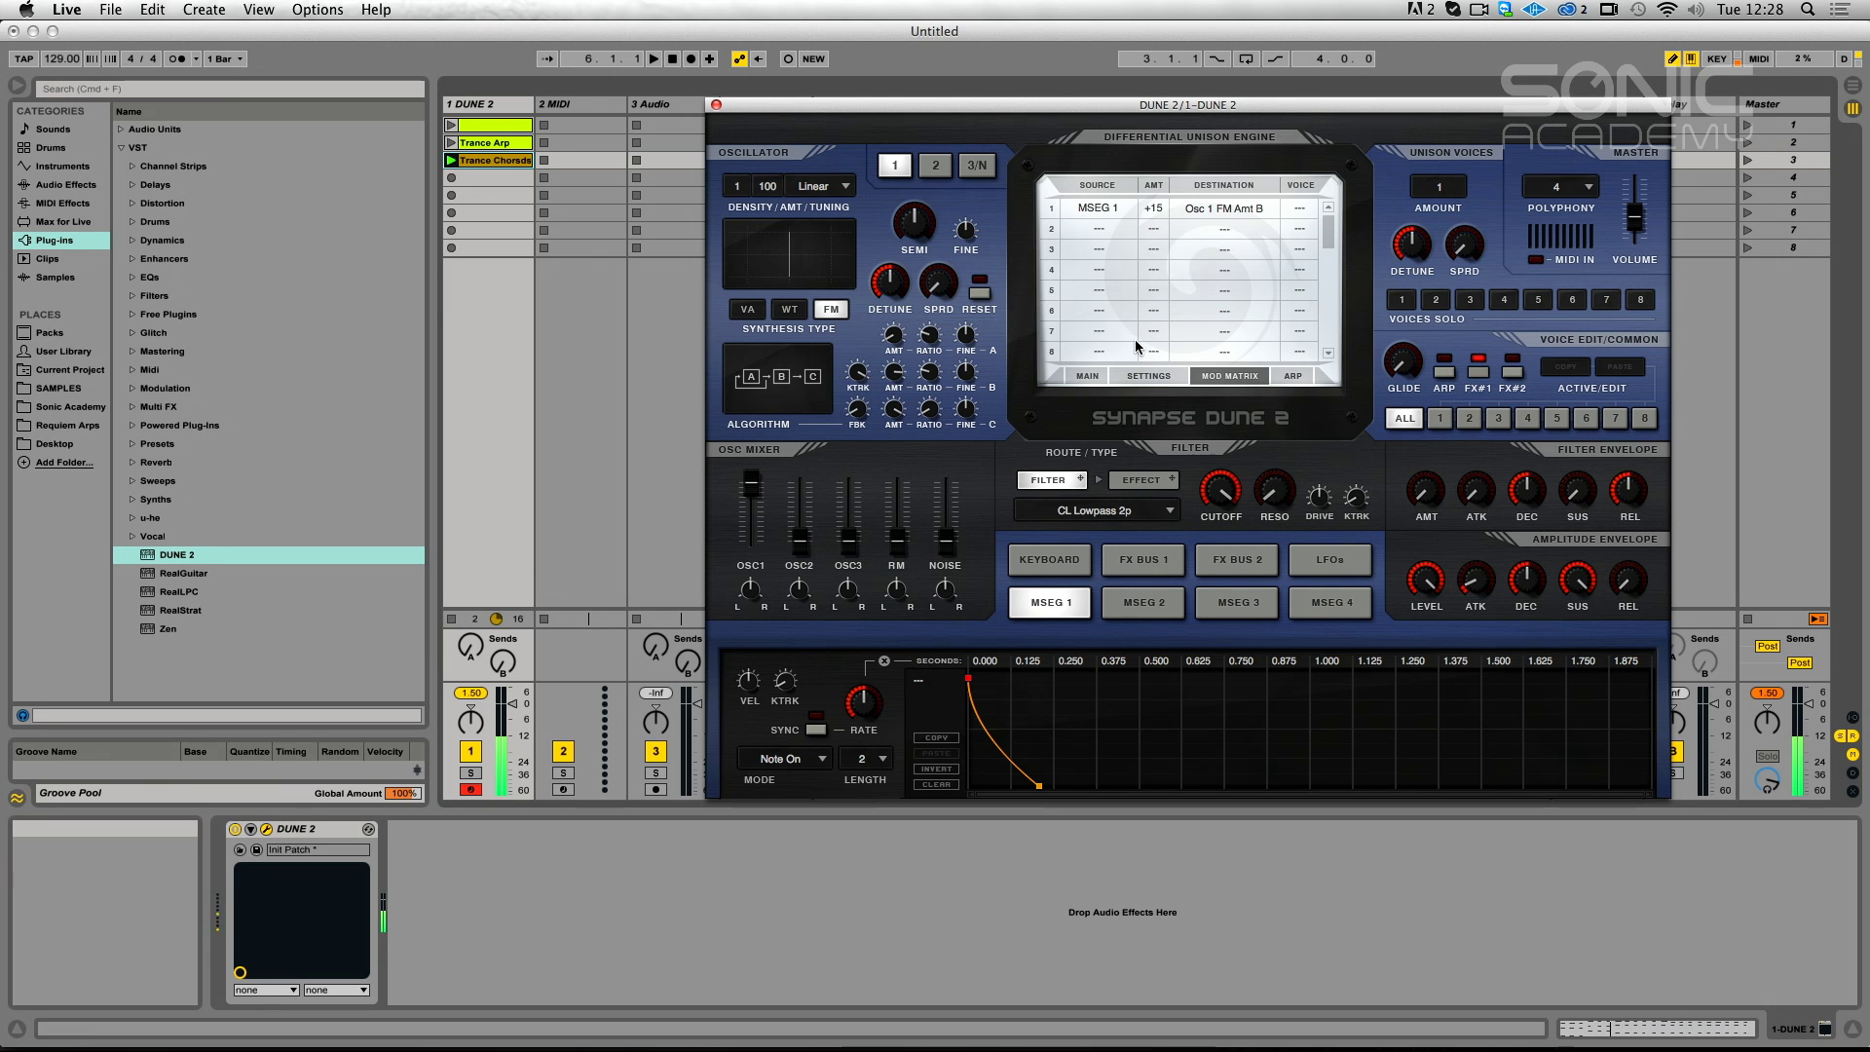
pyautogui.moveTo(876, 423)
pyautogui.moveTo(1154, 207); pyautogui.dragTo(1149, 171)
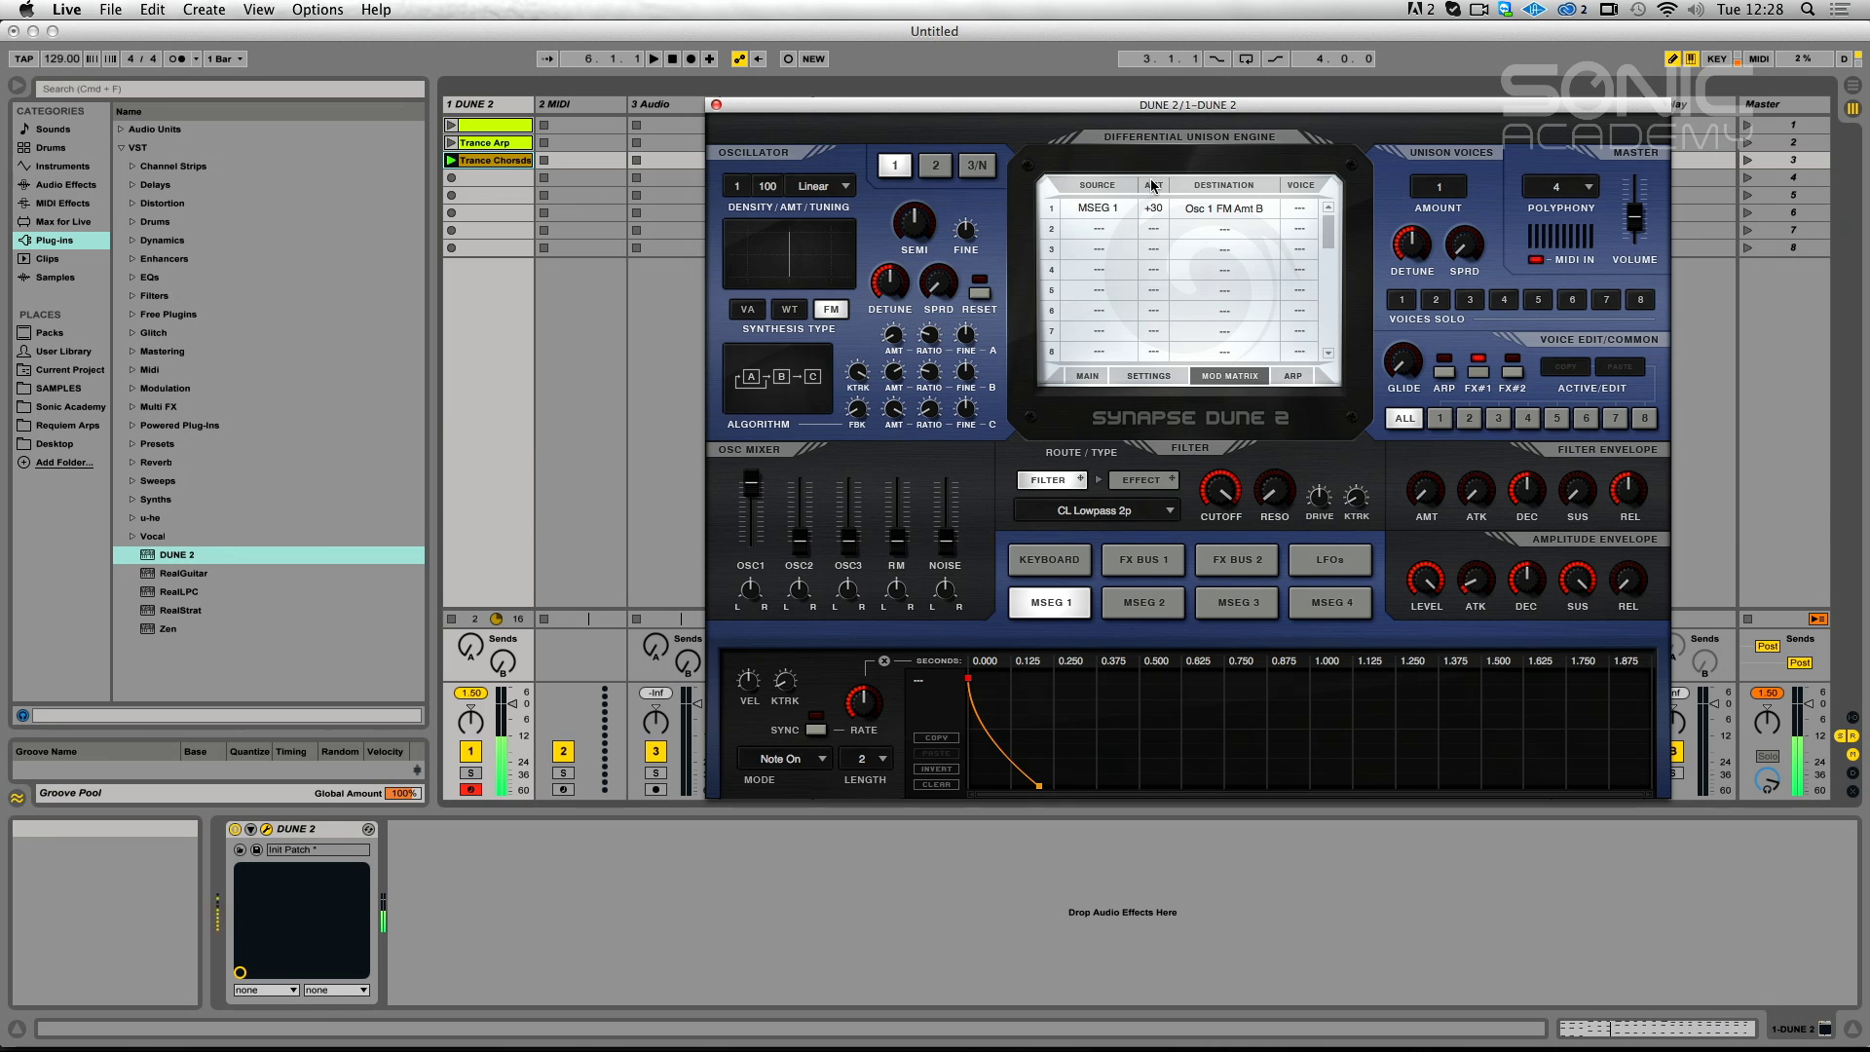
pyautogui.moveTo(1039, 785)
pyautogui.mouseDown()
pyautogui.moveTo(1108, 785)
pyautogui.moveTo(1024, 774)
pyautogui.mouseUp()
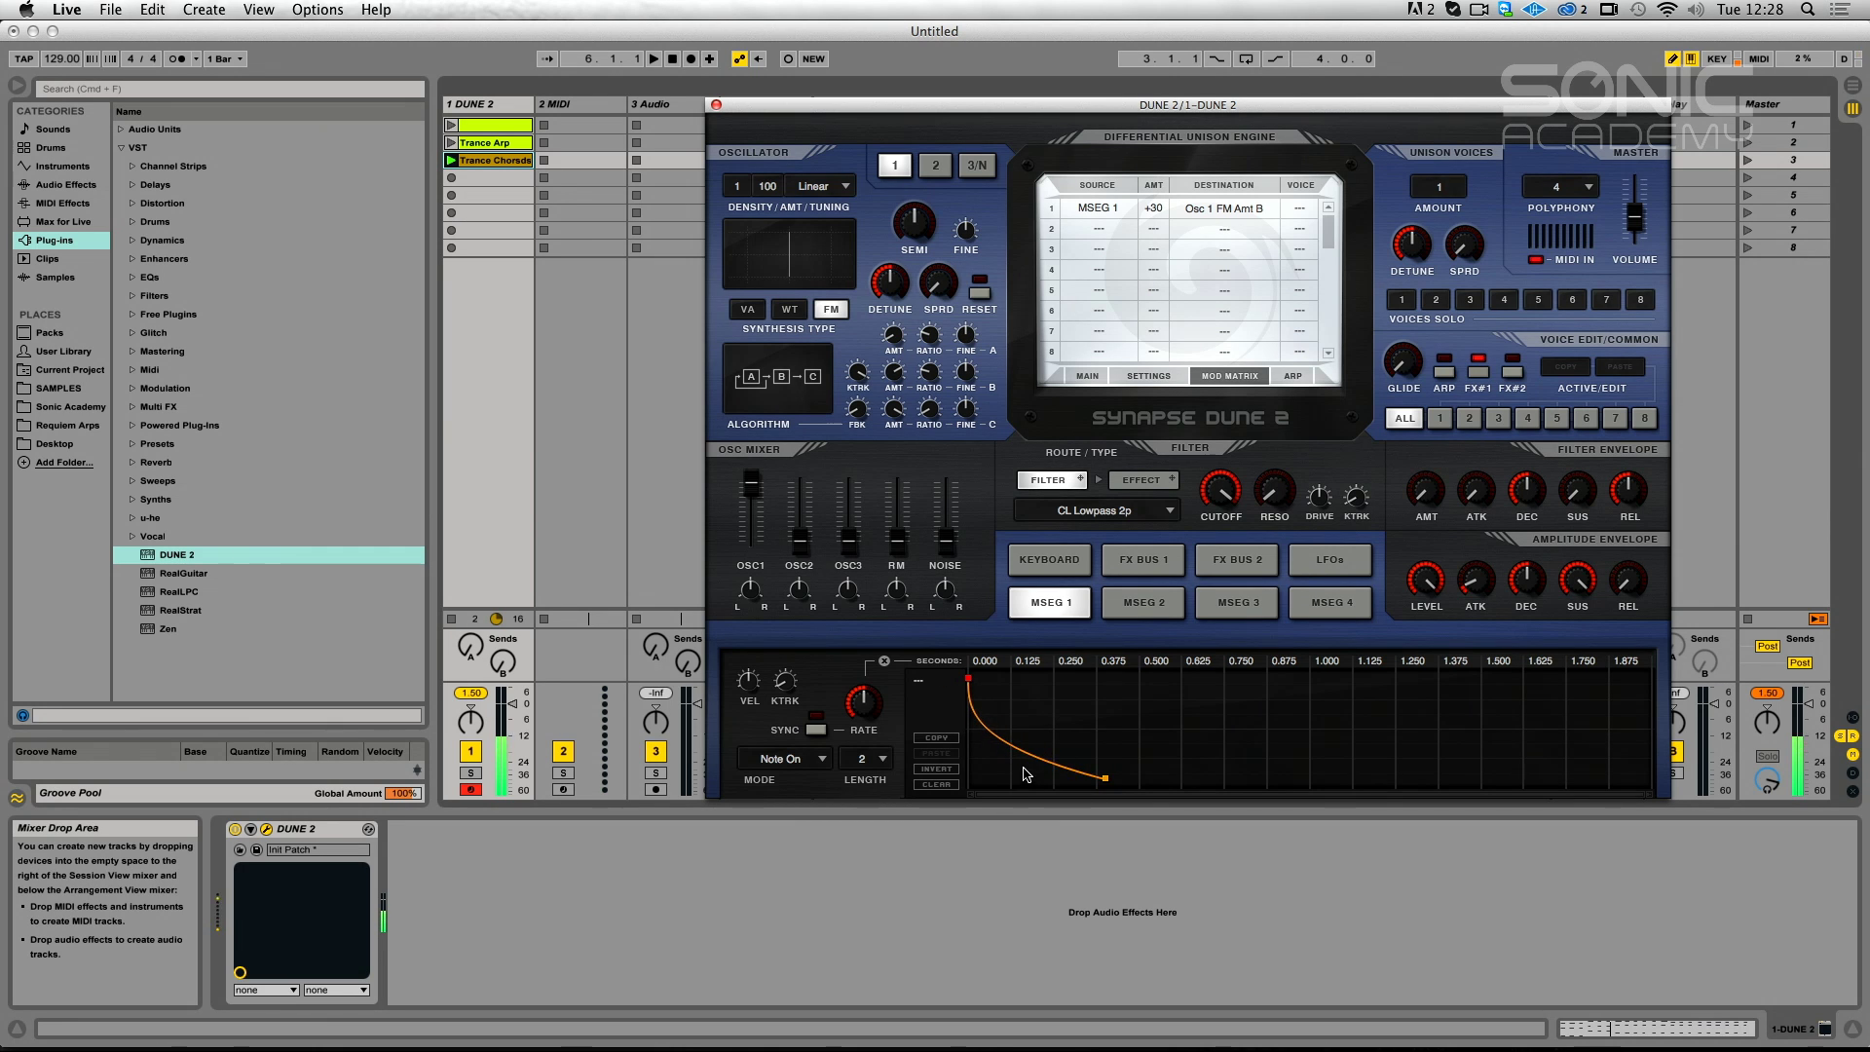
pyautogui.moveTo(898, 404)
pyautogui.moveTo(1160, 209); pyautogui.dragTo(1161, 195)
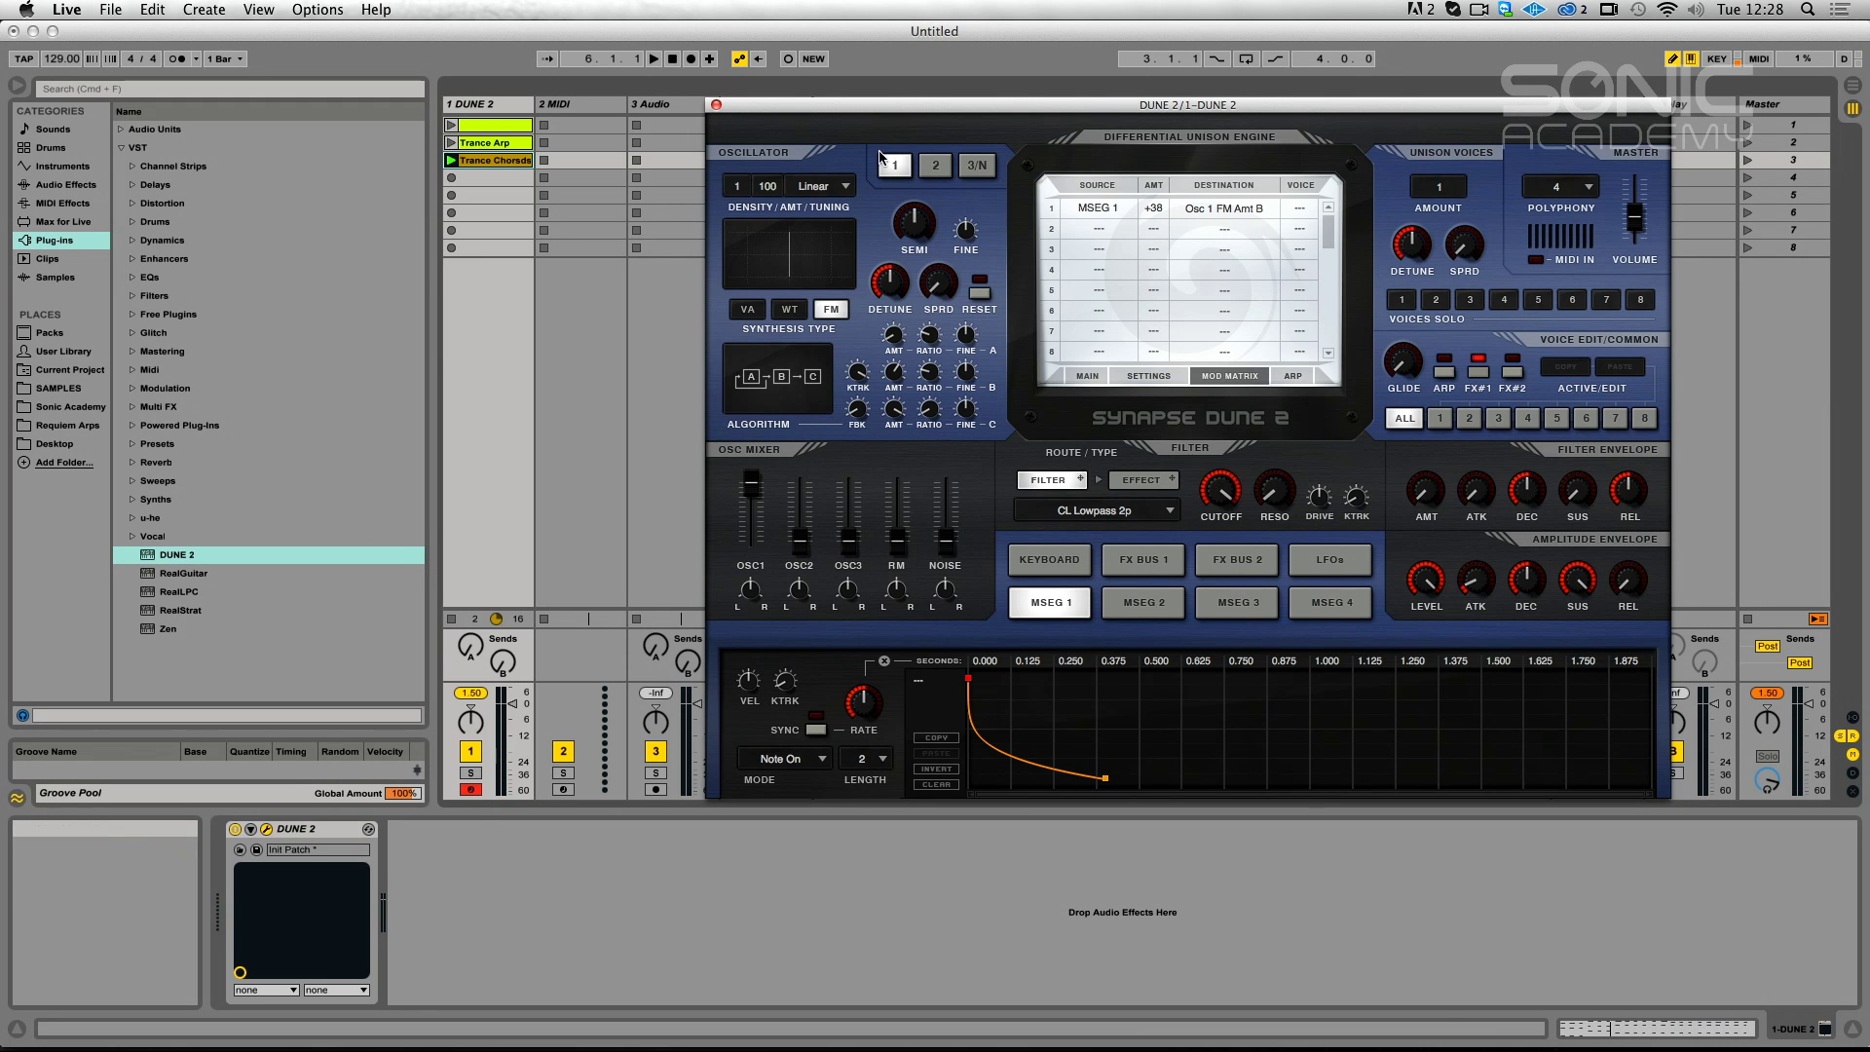
# Set oscillator 2's density to 3 and raise its mixer level to about 78 %.
pyautogui.click(935, 165)
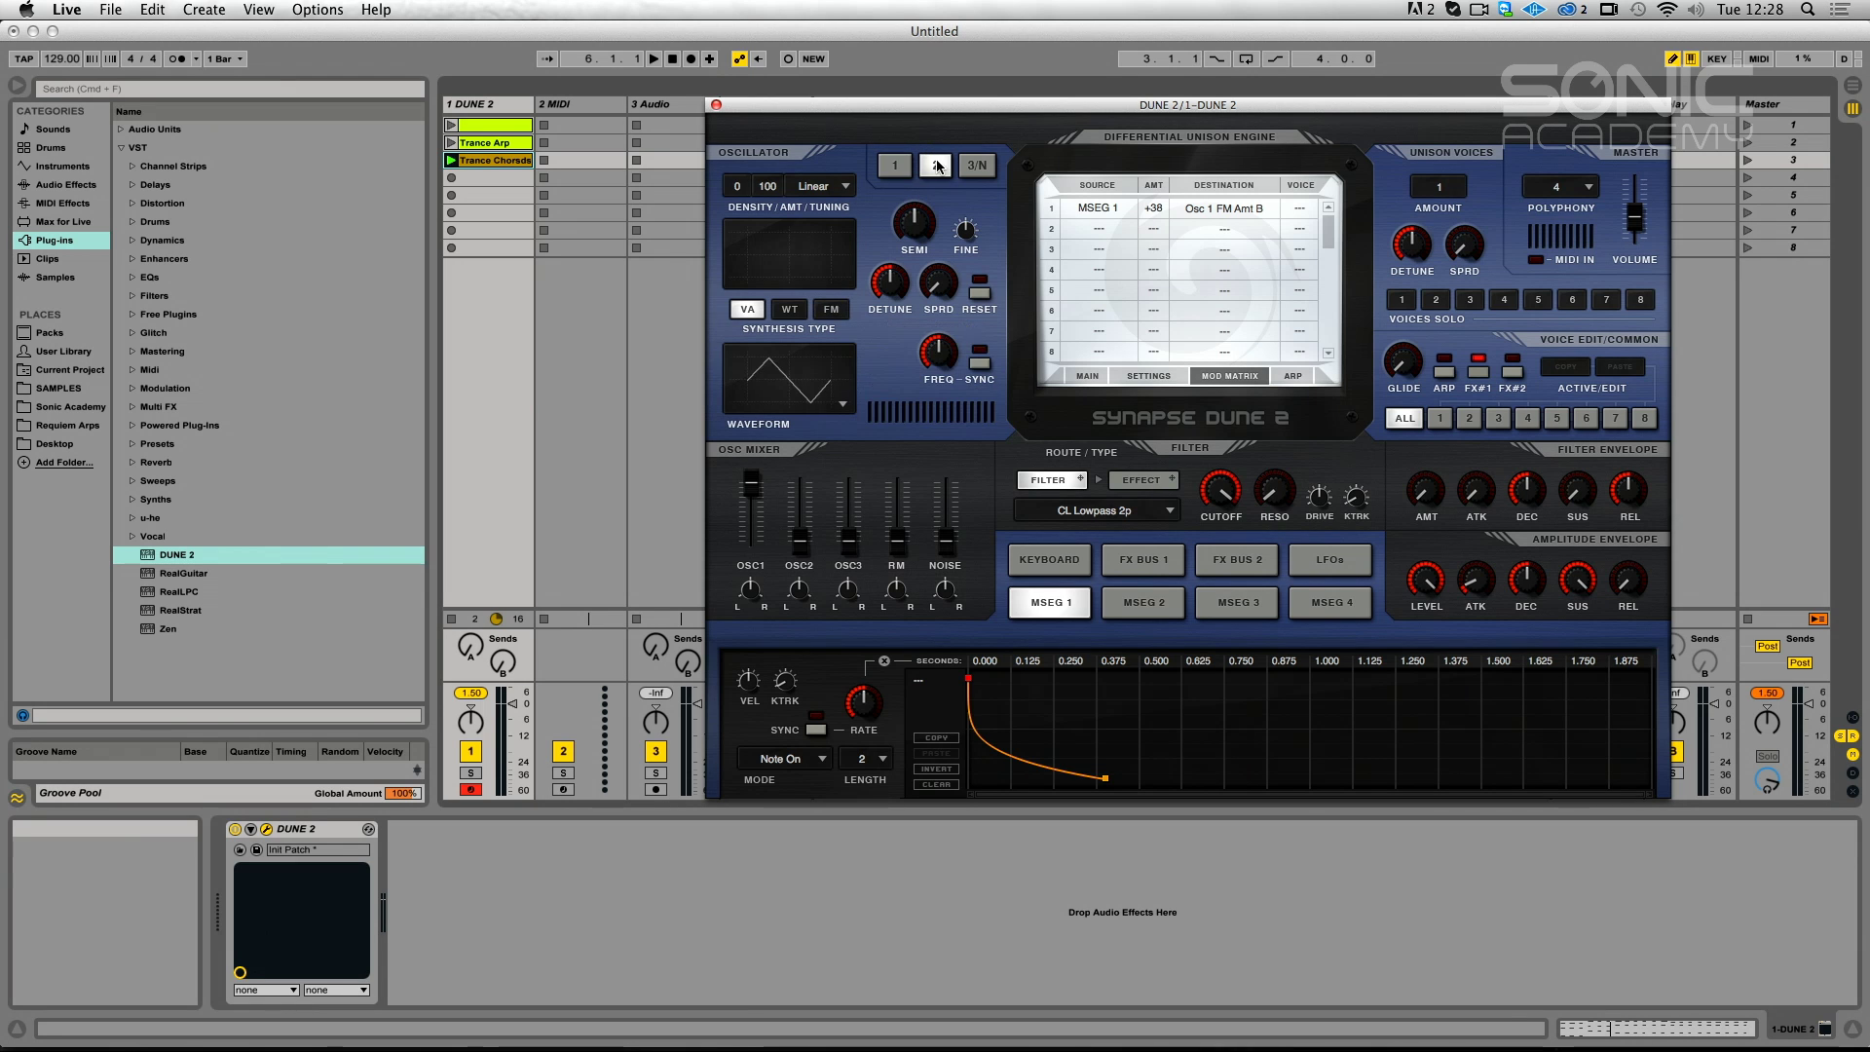
pyautogui.click(896, 166)
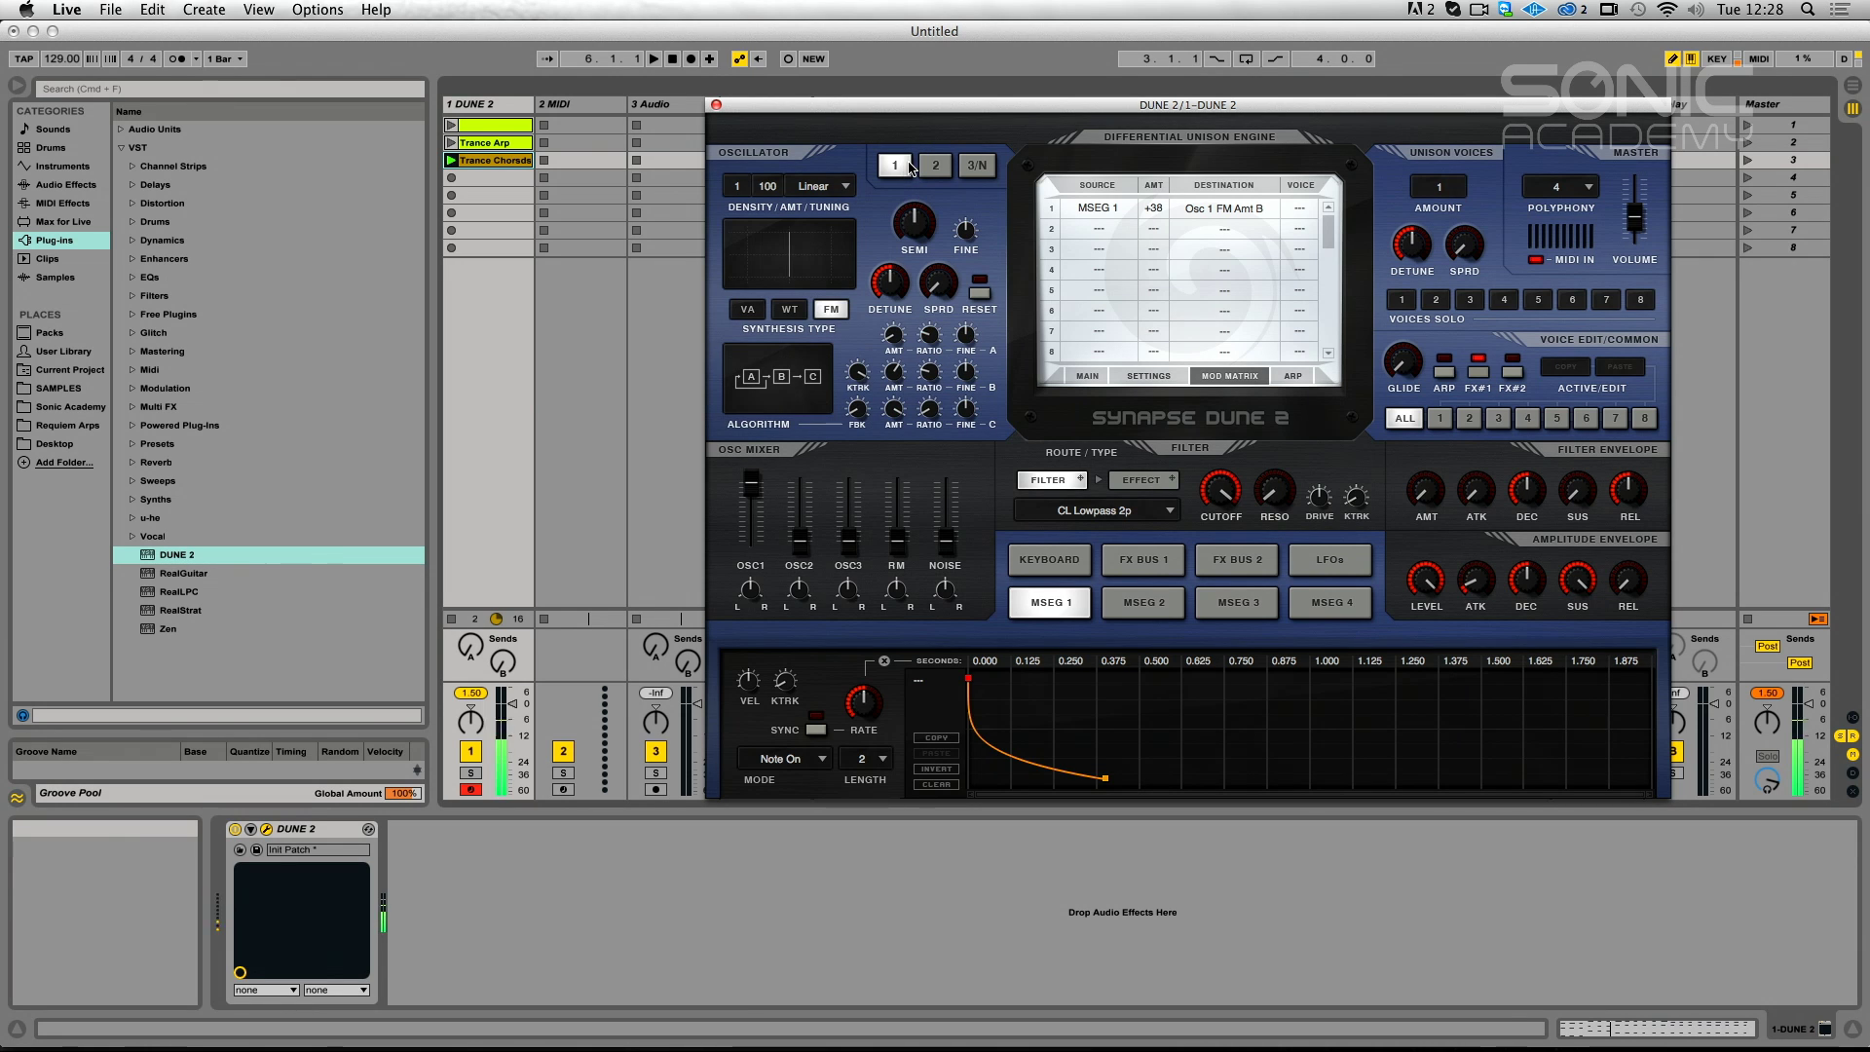
pyautogui.click(935, 165)
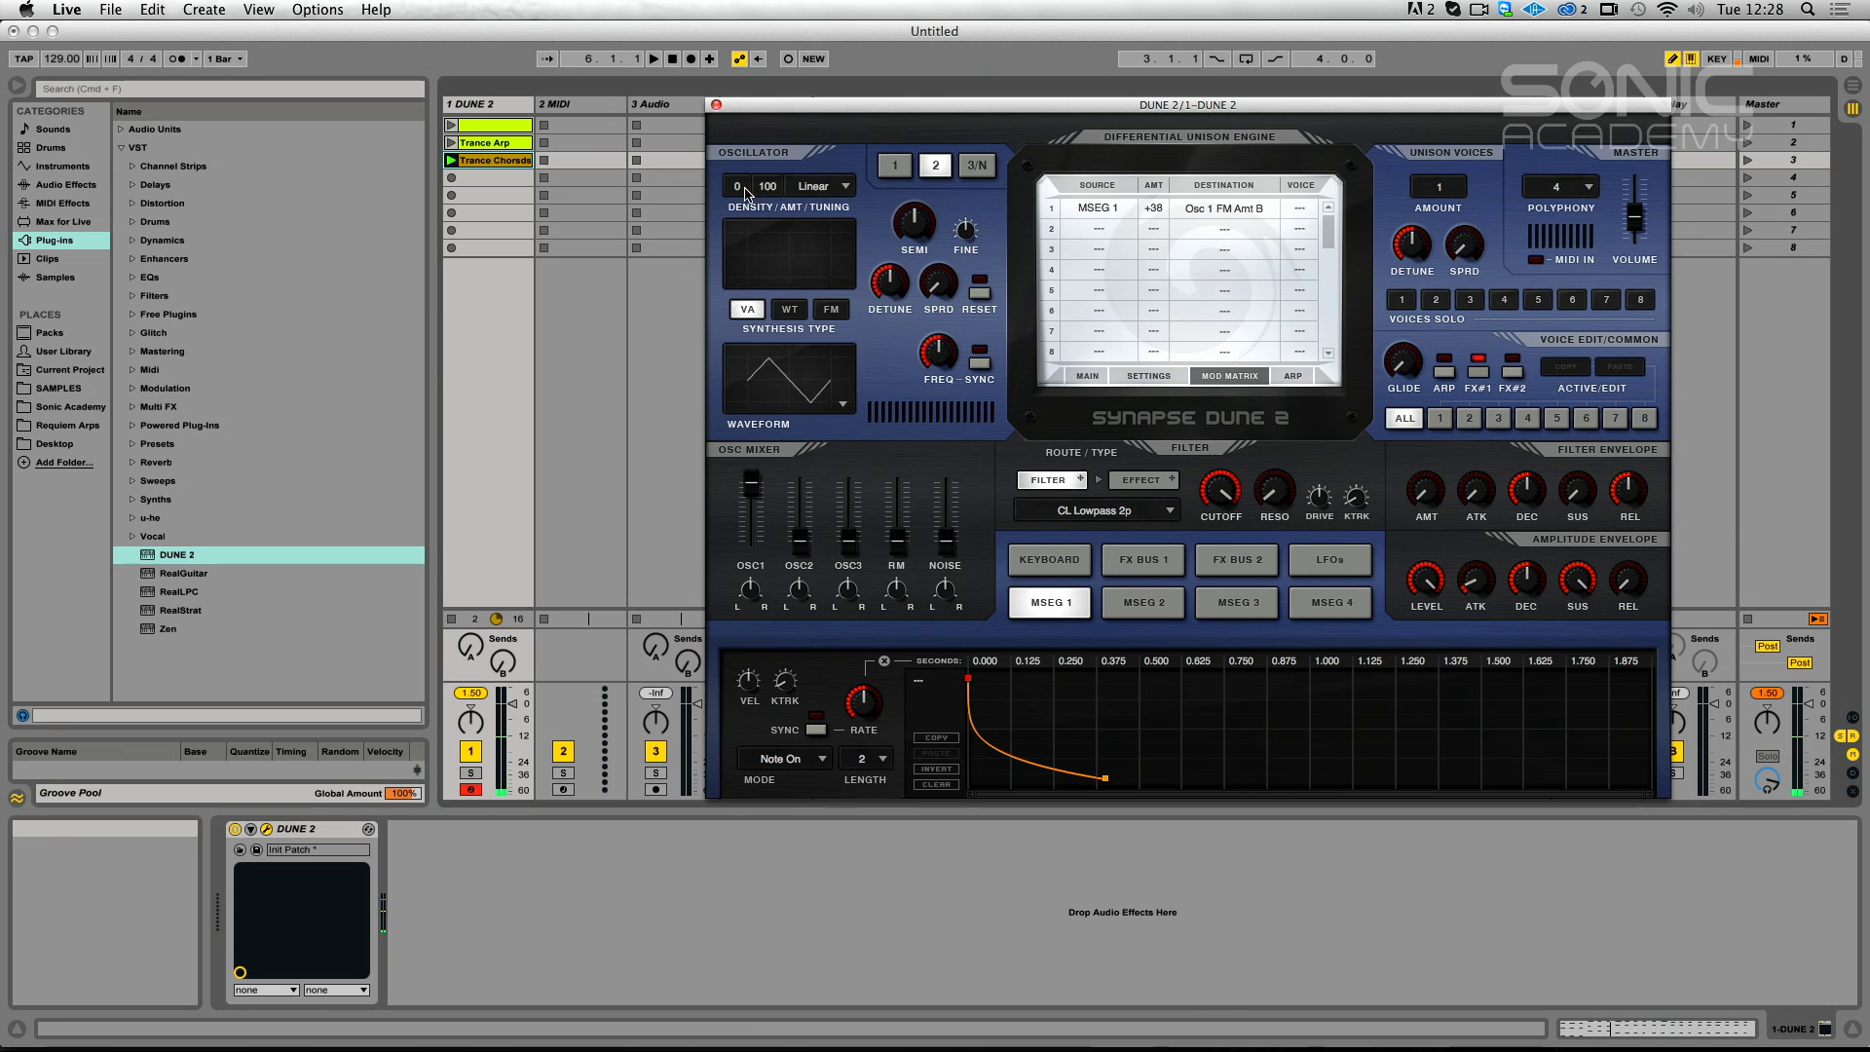
pyautogui.moveTo(742, 180); pyautogui.dragTo(742, 170)
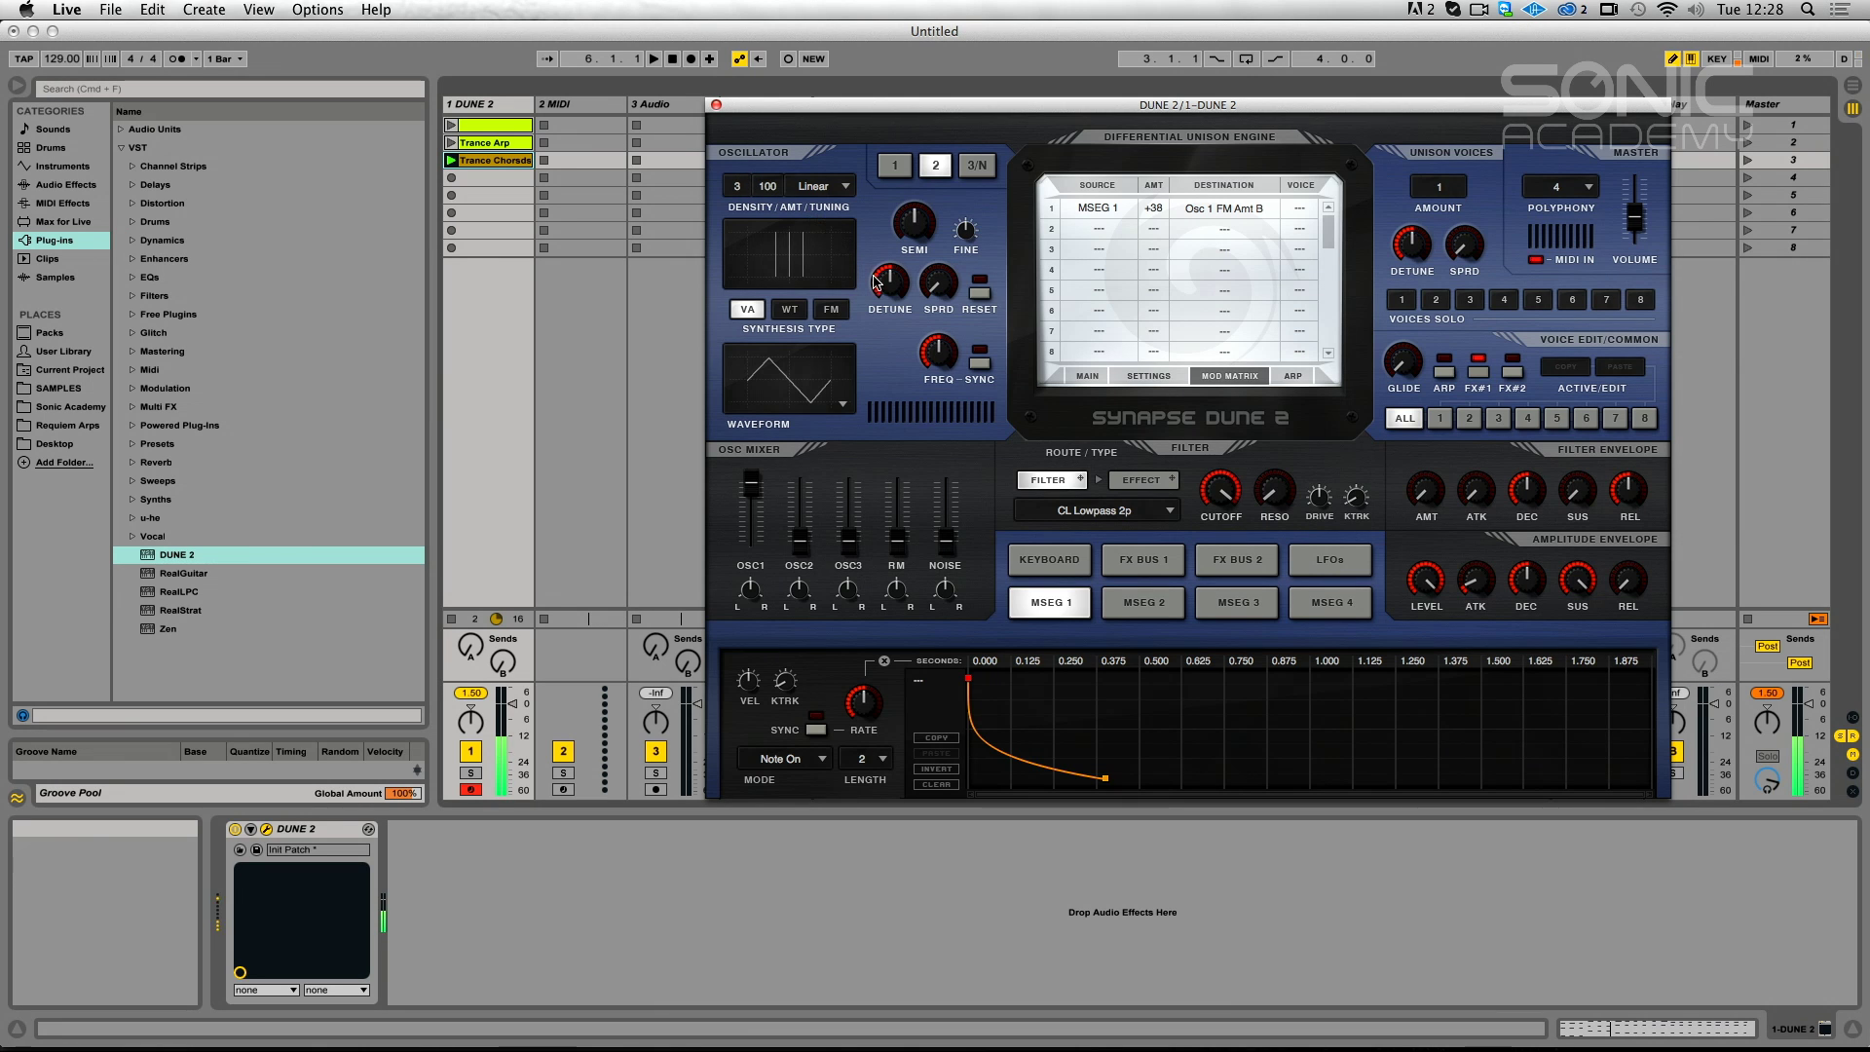
pyautogui.moveTo(801, 541); pyautogui.dragTo(810, 501)
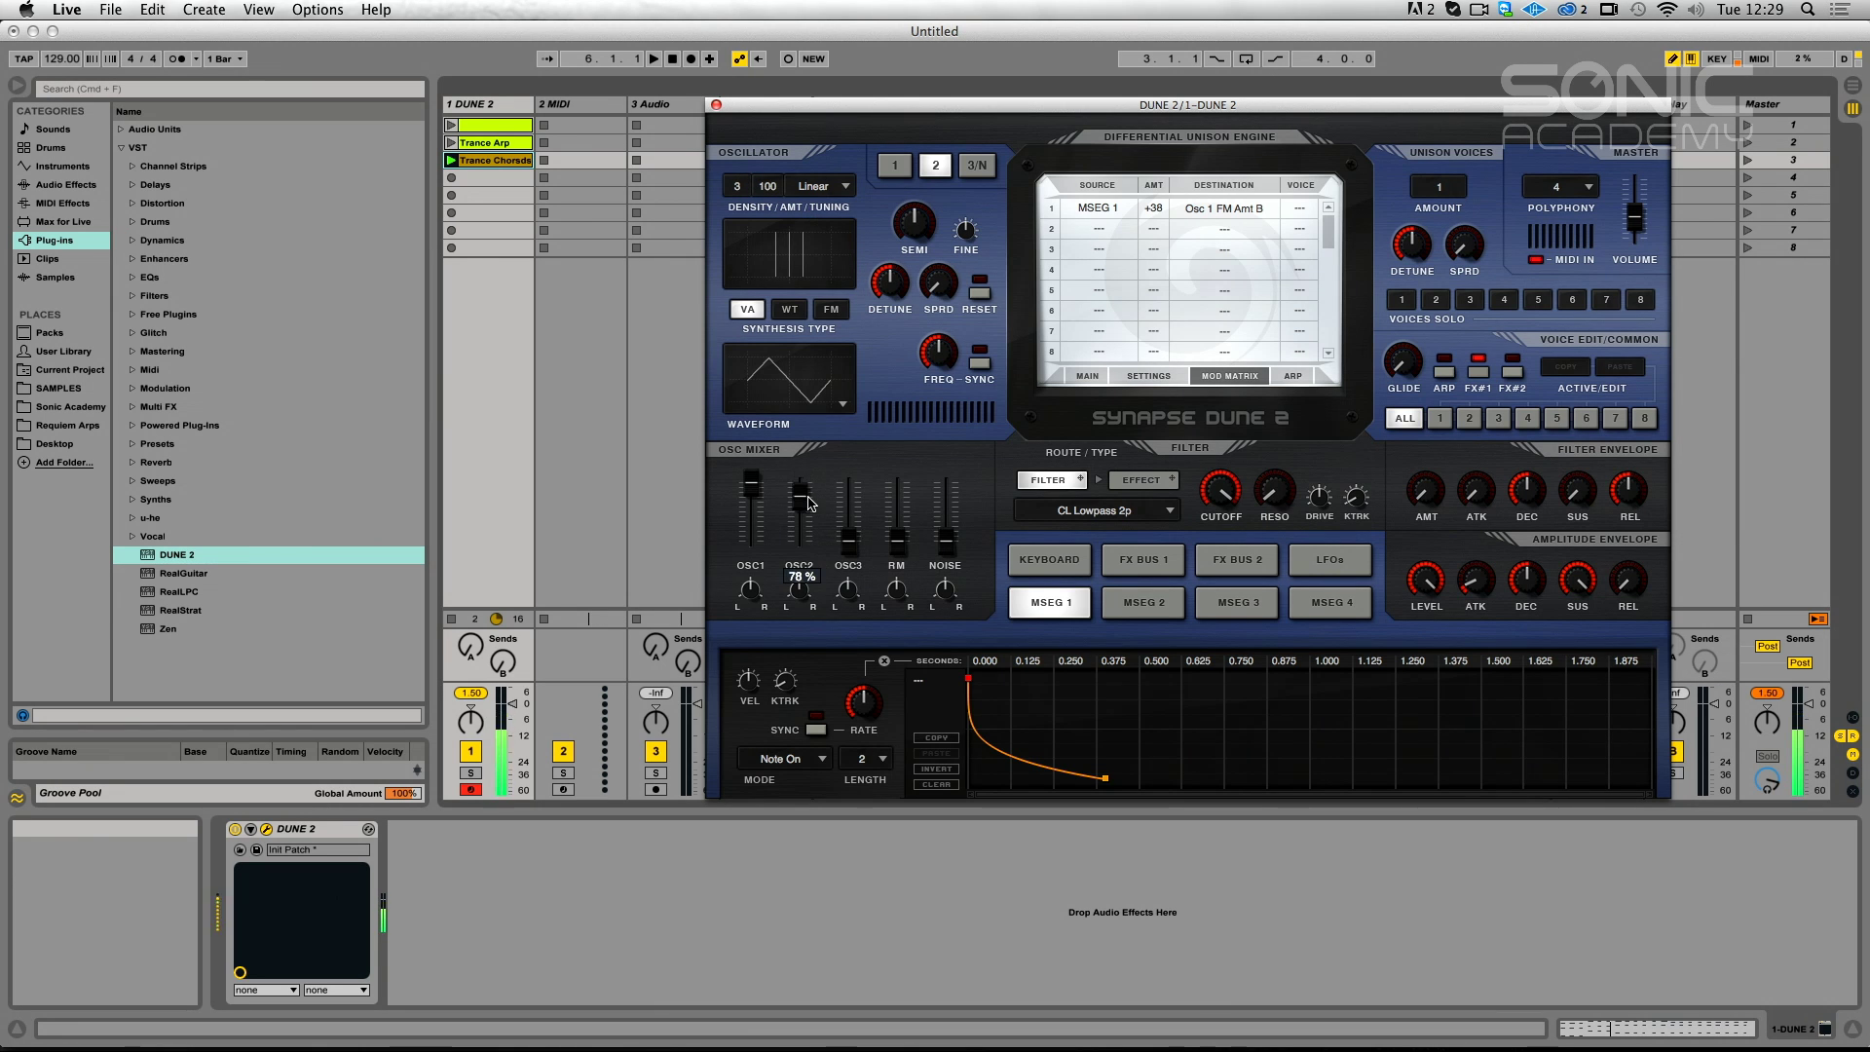
# Switch oscillator 2 to the Pulse waveform and try out its semitone tuning.
pyautogui.click(842, 403)
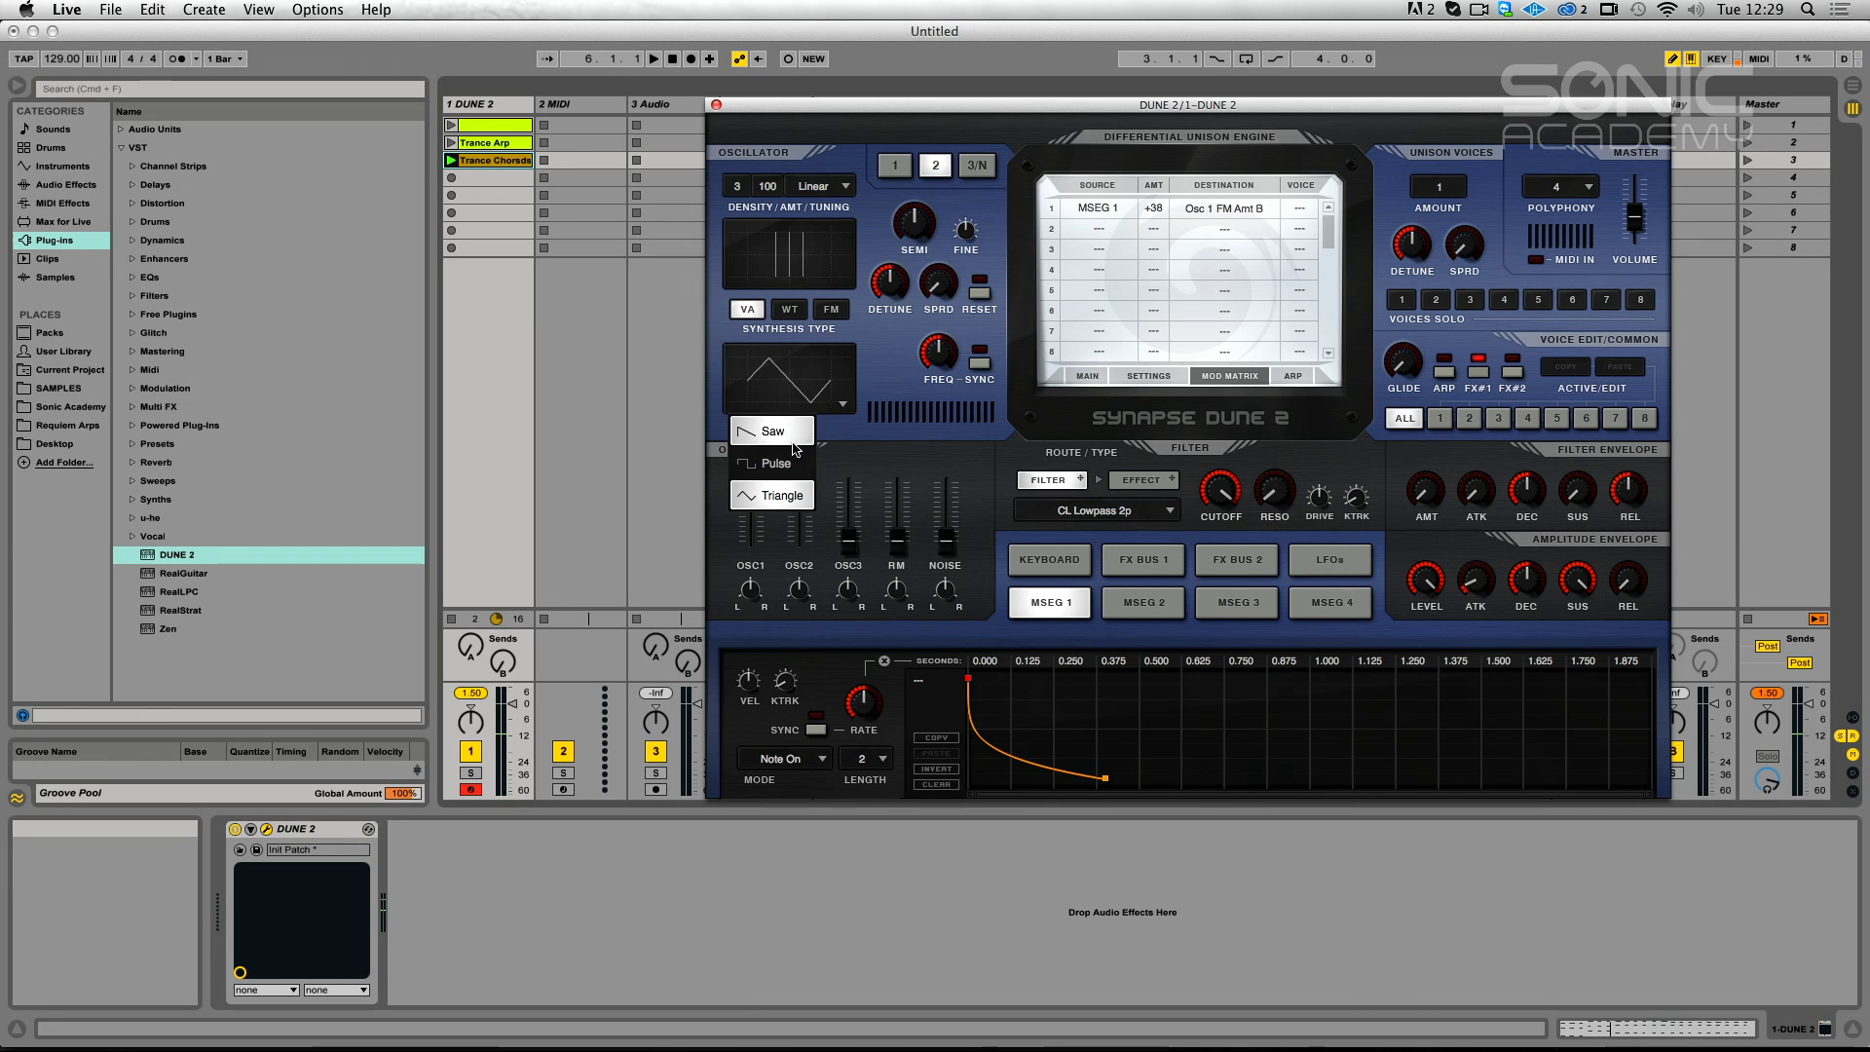
pyautogui.click(799, 443)
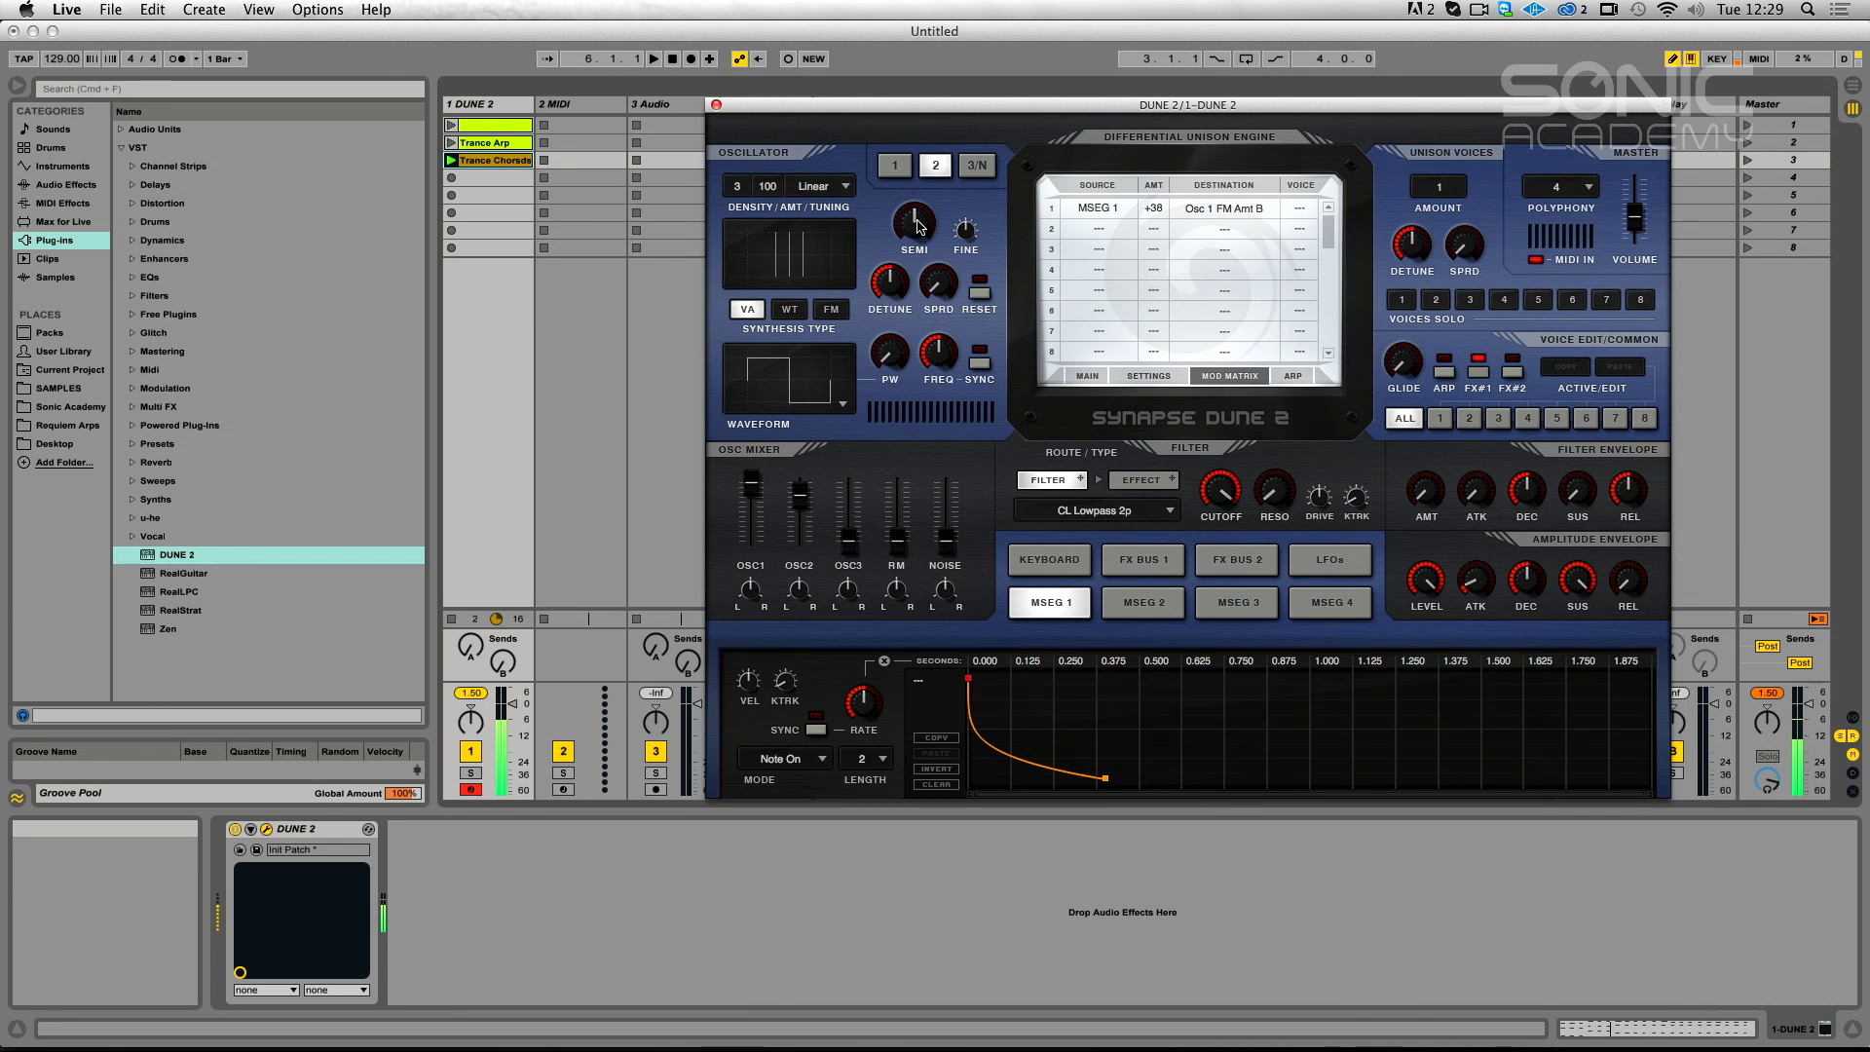
pyautogui.moveTo(918, 226)
pyautogui.mouseDown()
pyautogui.moveTo(906, 268)
pyautogui.moveTo(915, 218)
pyautogui.mouseUp()
# Show the oscillator 3 and noise settings, raise the OSC3 mixer level and lower OSC1 to minimum.
pyautogui.click(976, 164)
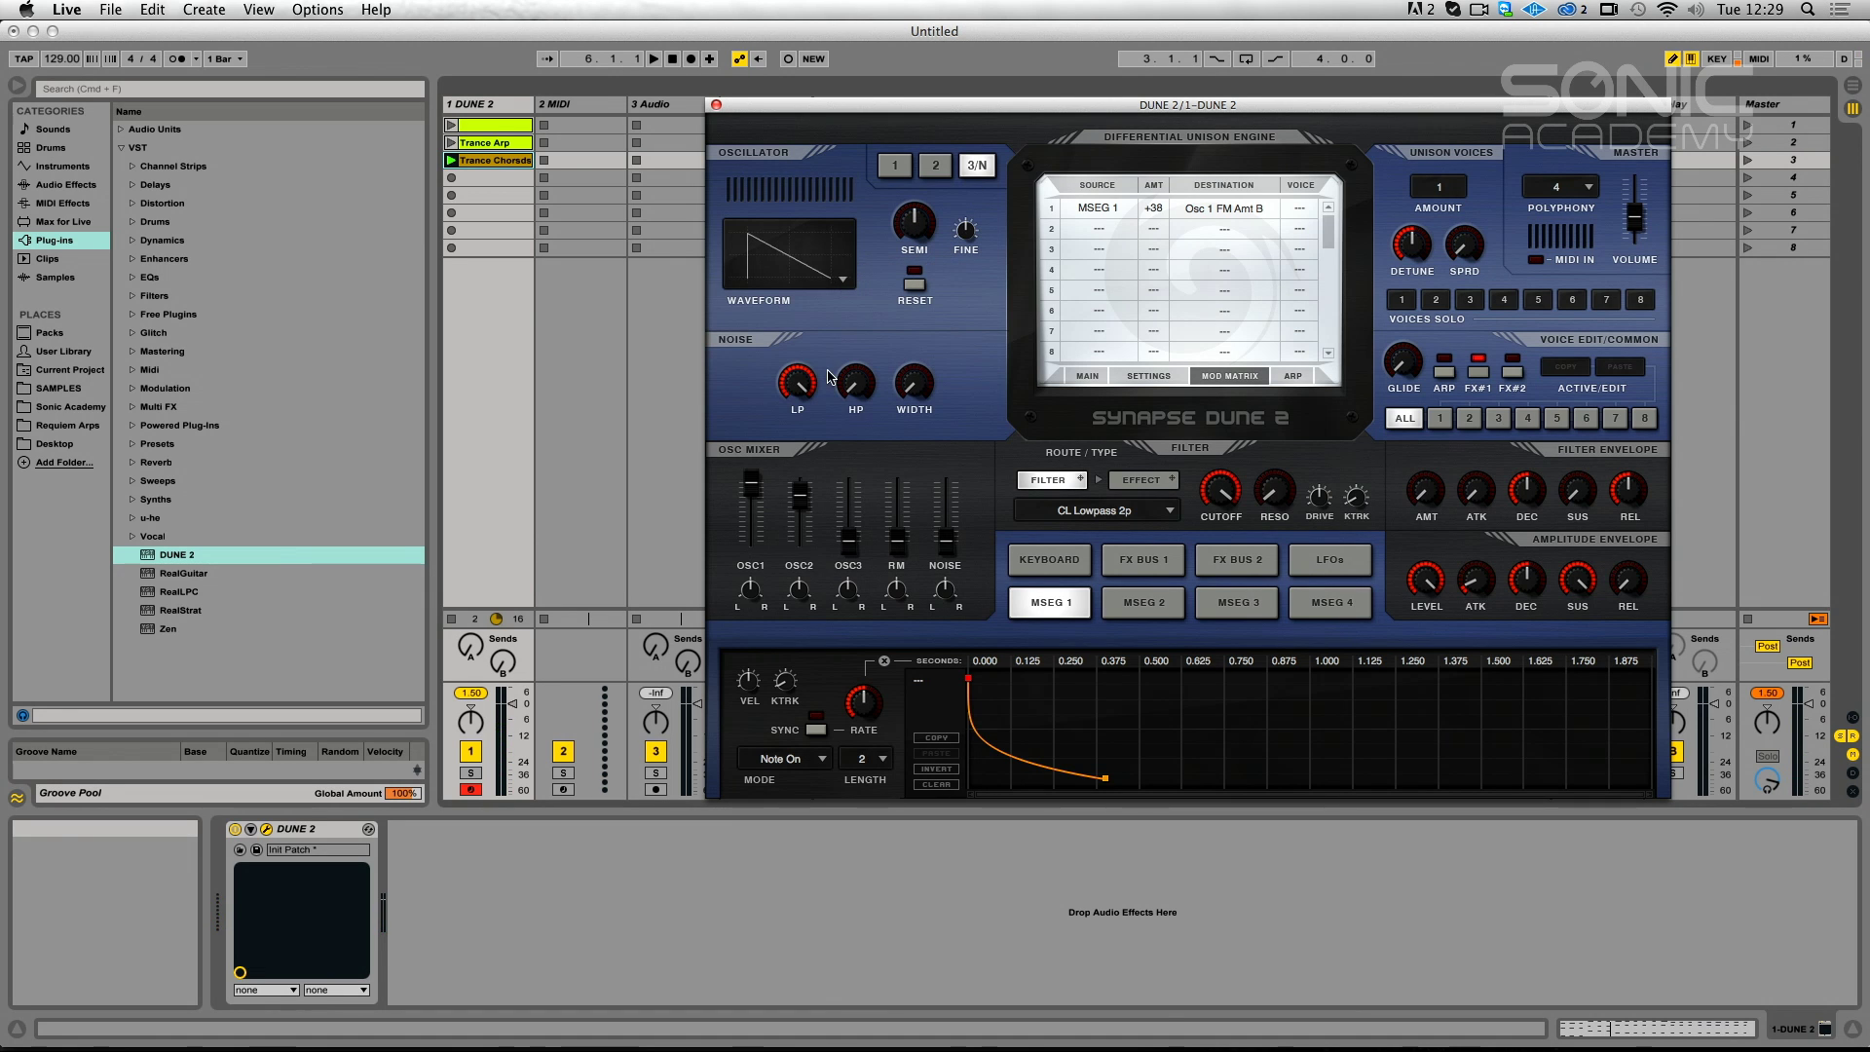
pyautogui.moveTo(850, 535); pyautogui.dragTo(849, 496)
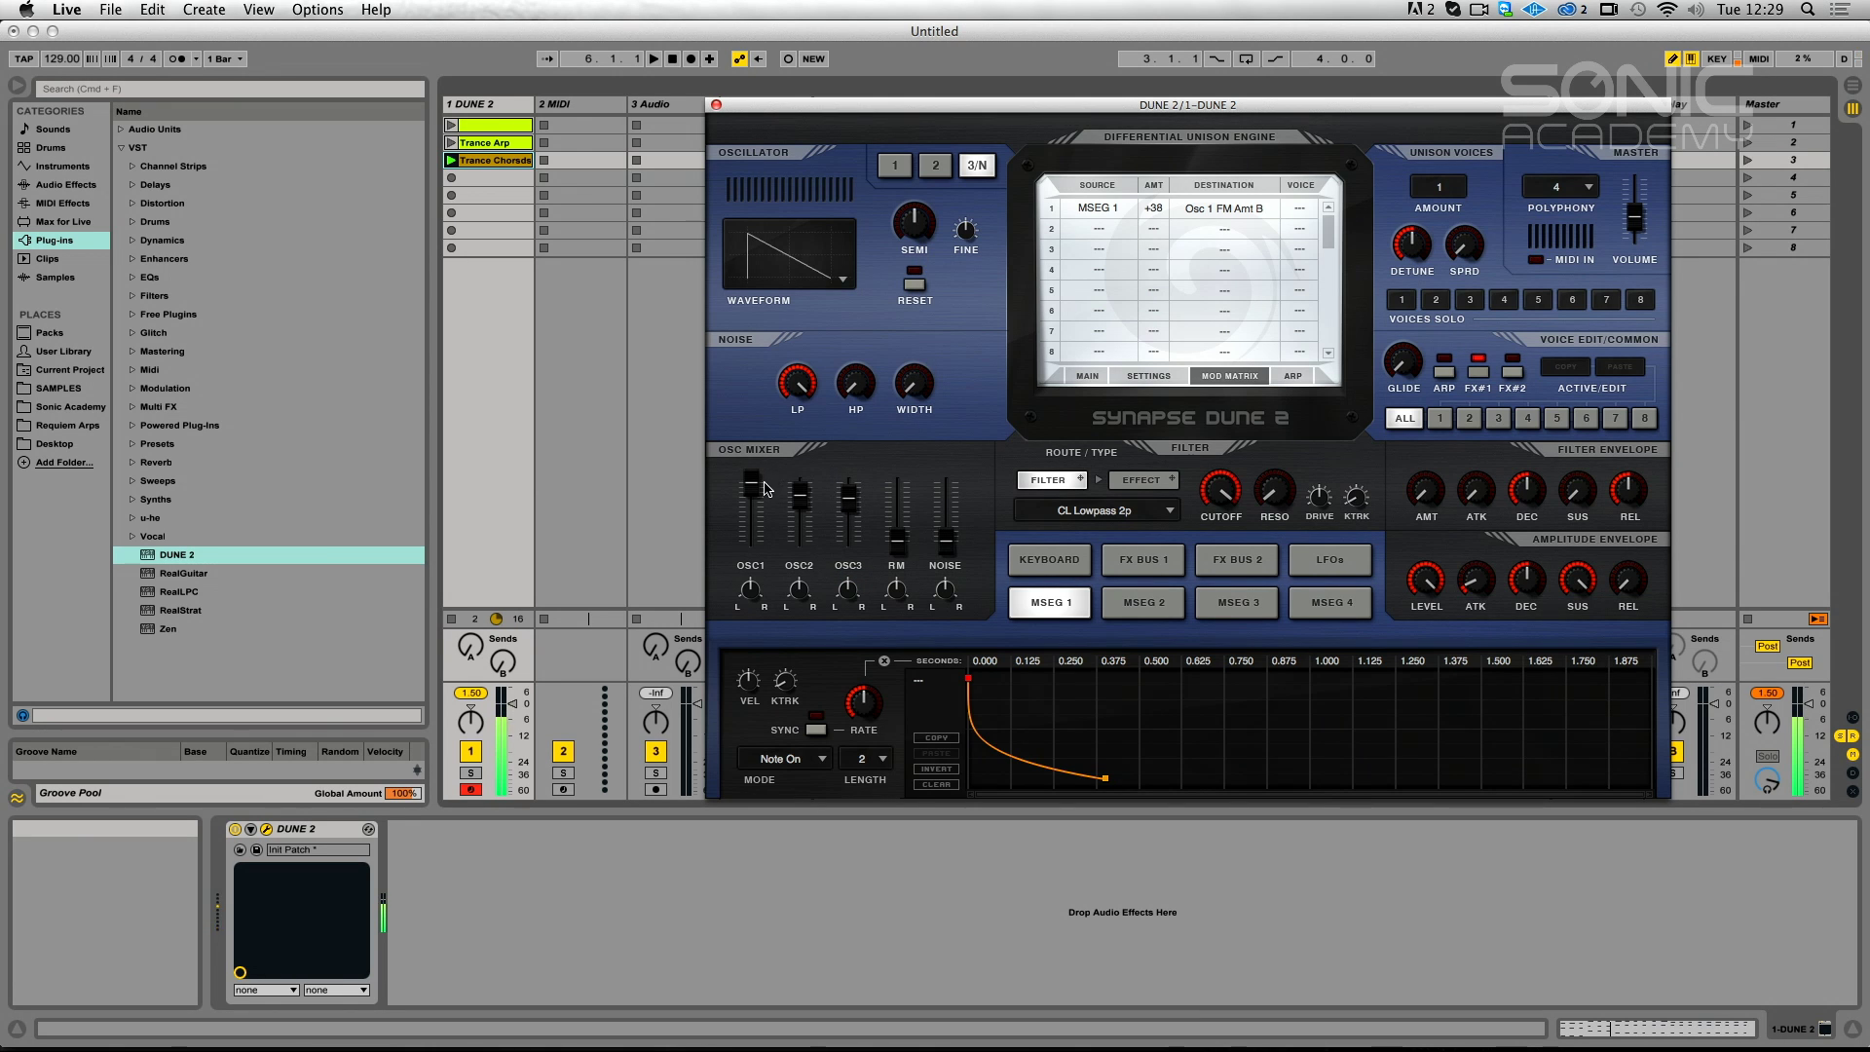
pyautogui.moveTo(756, 484); pyautogui.dragTo(801, 500)
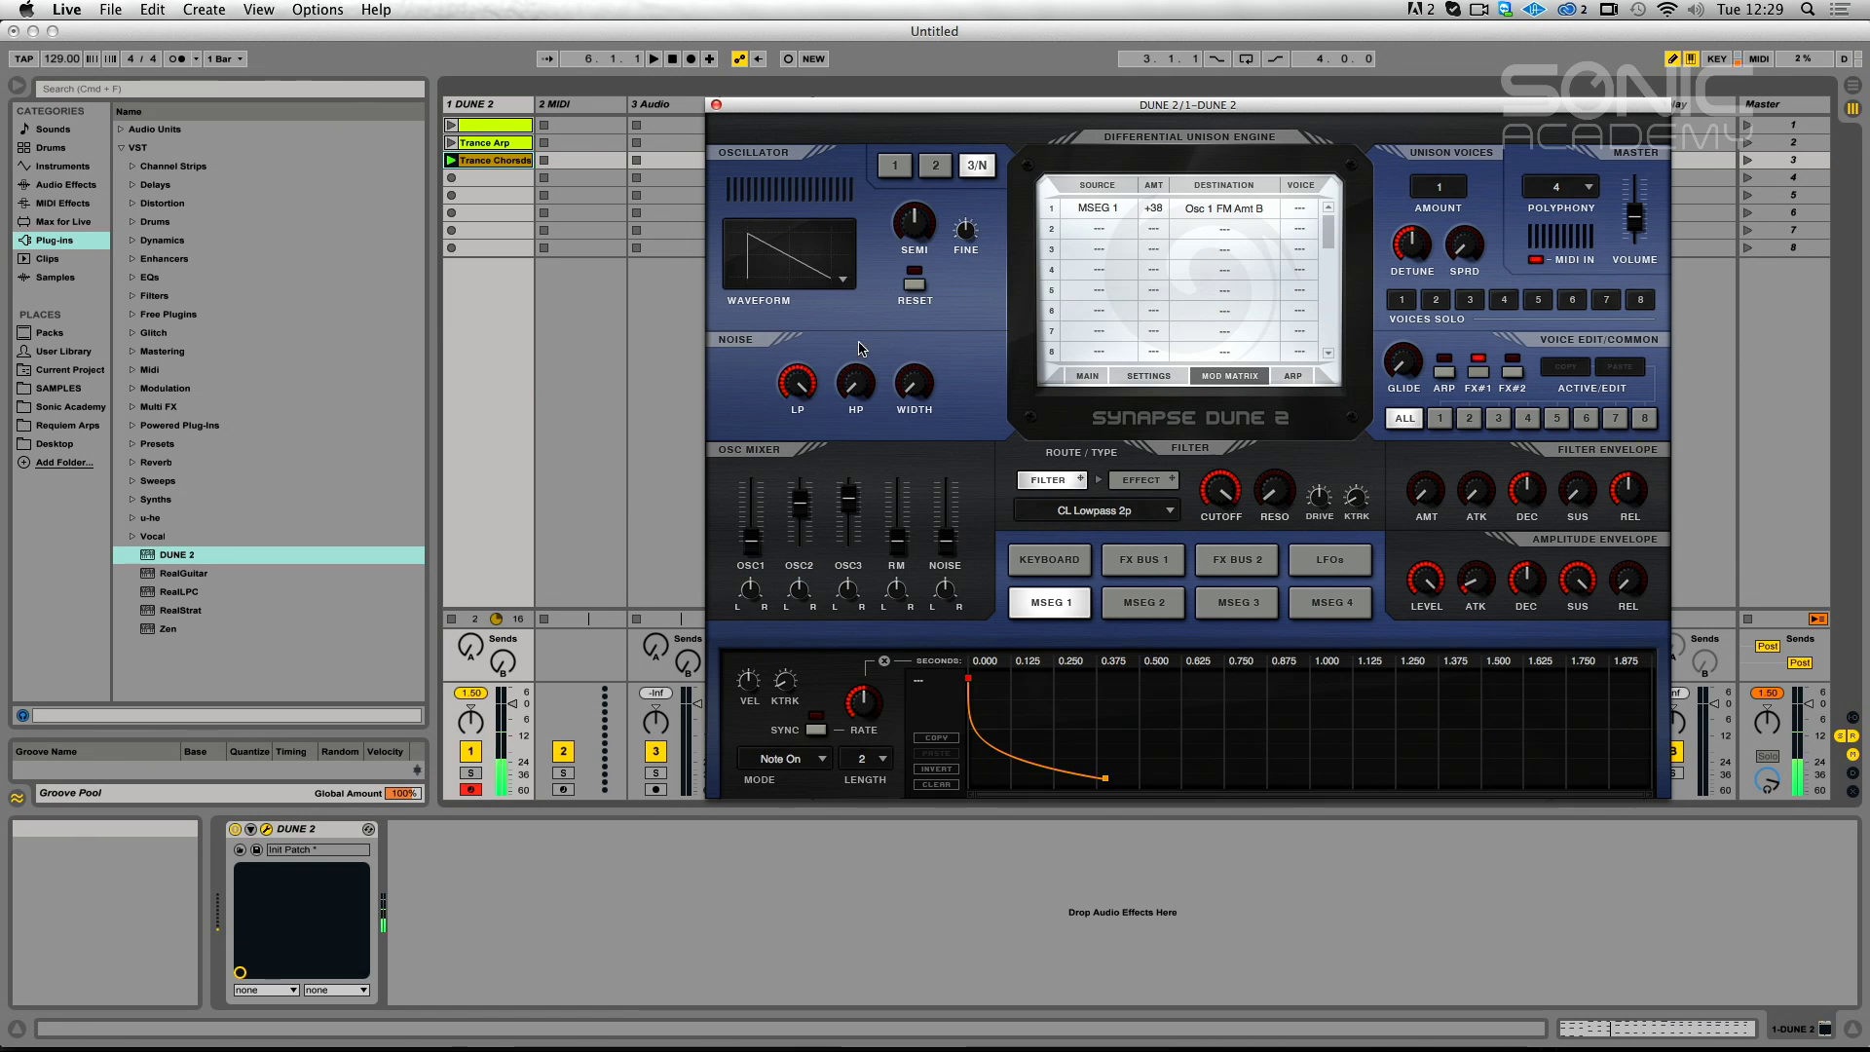
# Try oscillator 2 with its detune at minimum and with different semitone and fine tuning.
pyautogui.click(935, 165)
pyautogui.moveTo(889, 283); pyautogui.dragTo(886, 404)
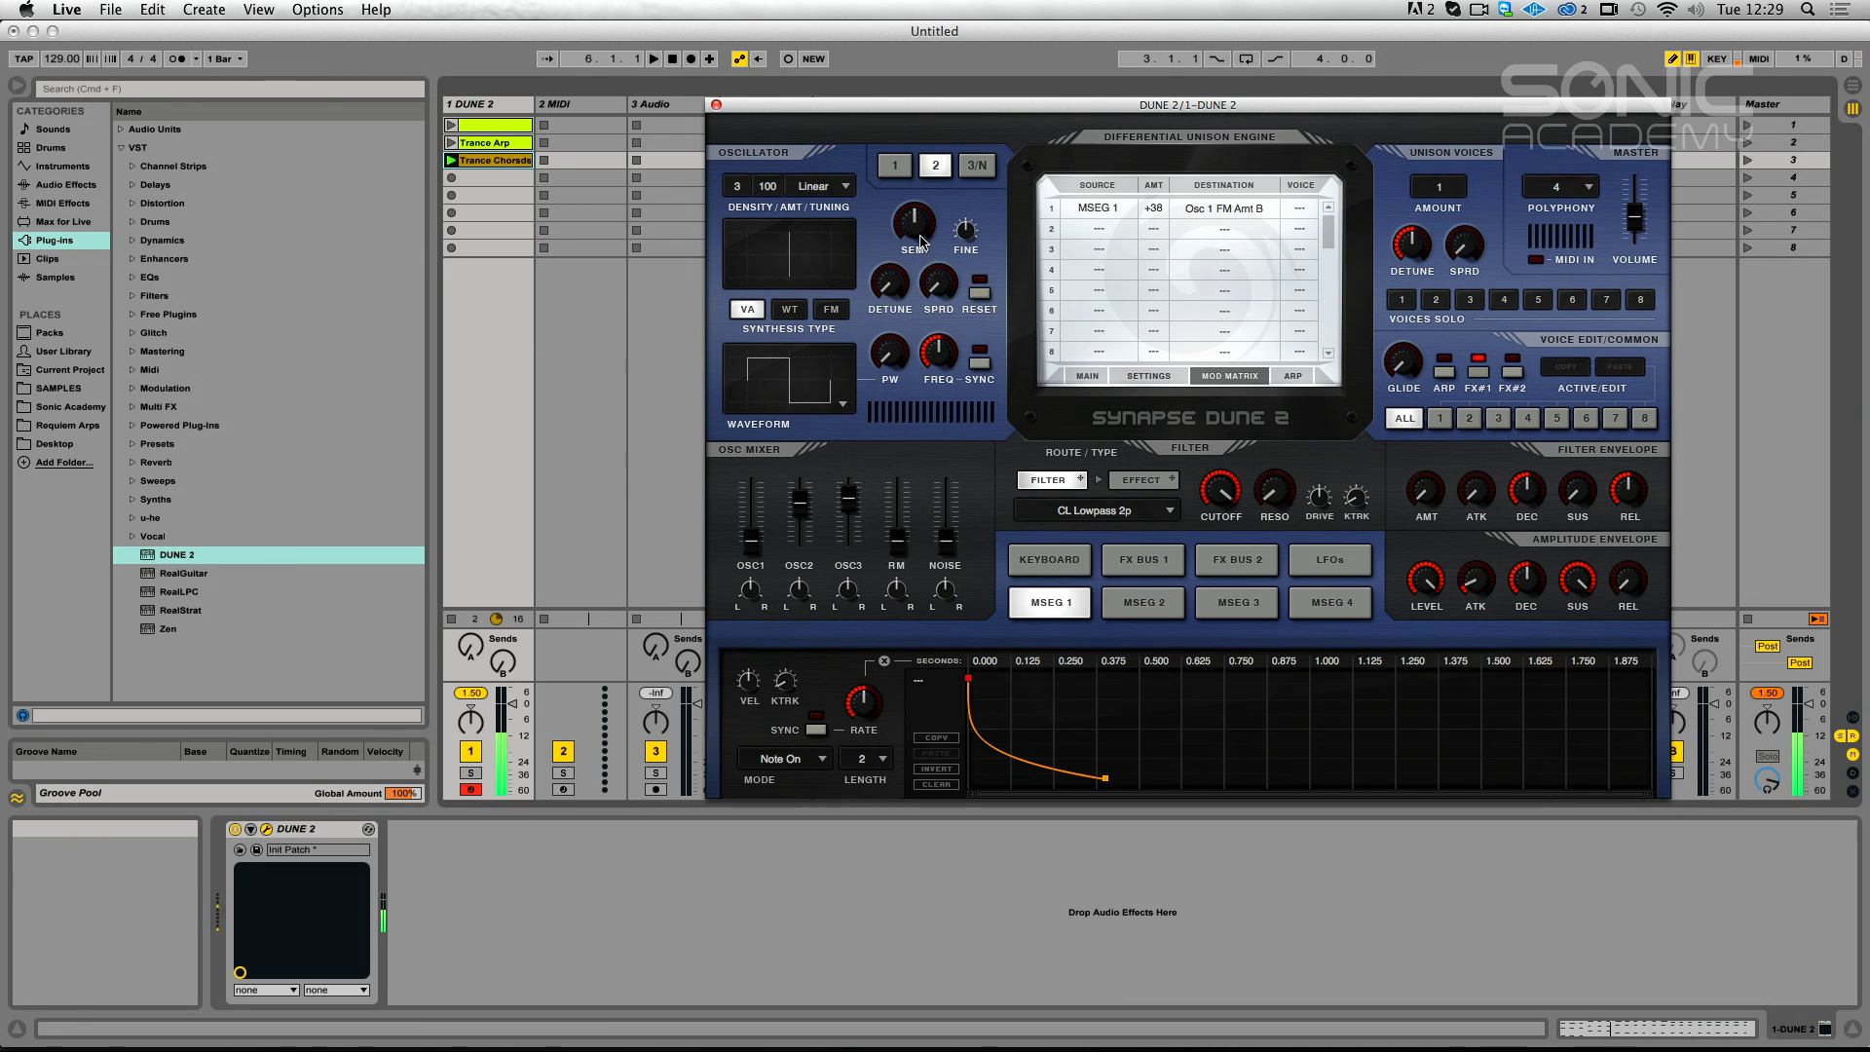
pyautogui.moveTo(964, 232); pyautogui.dragTo(916, 228)
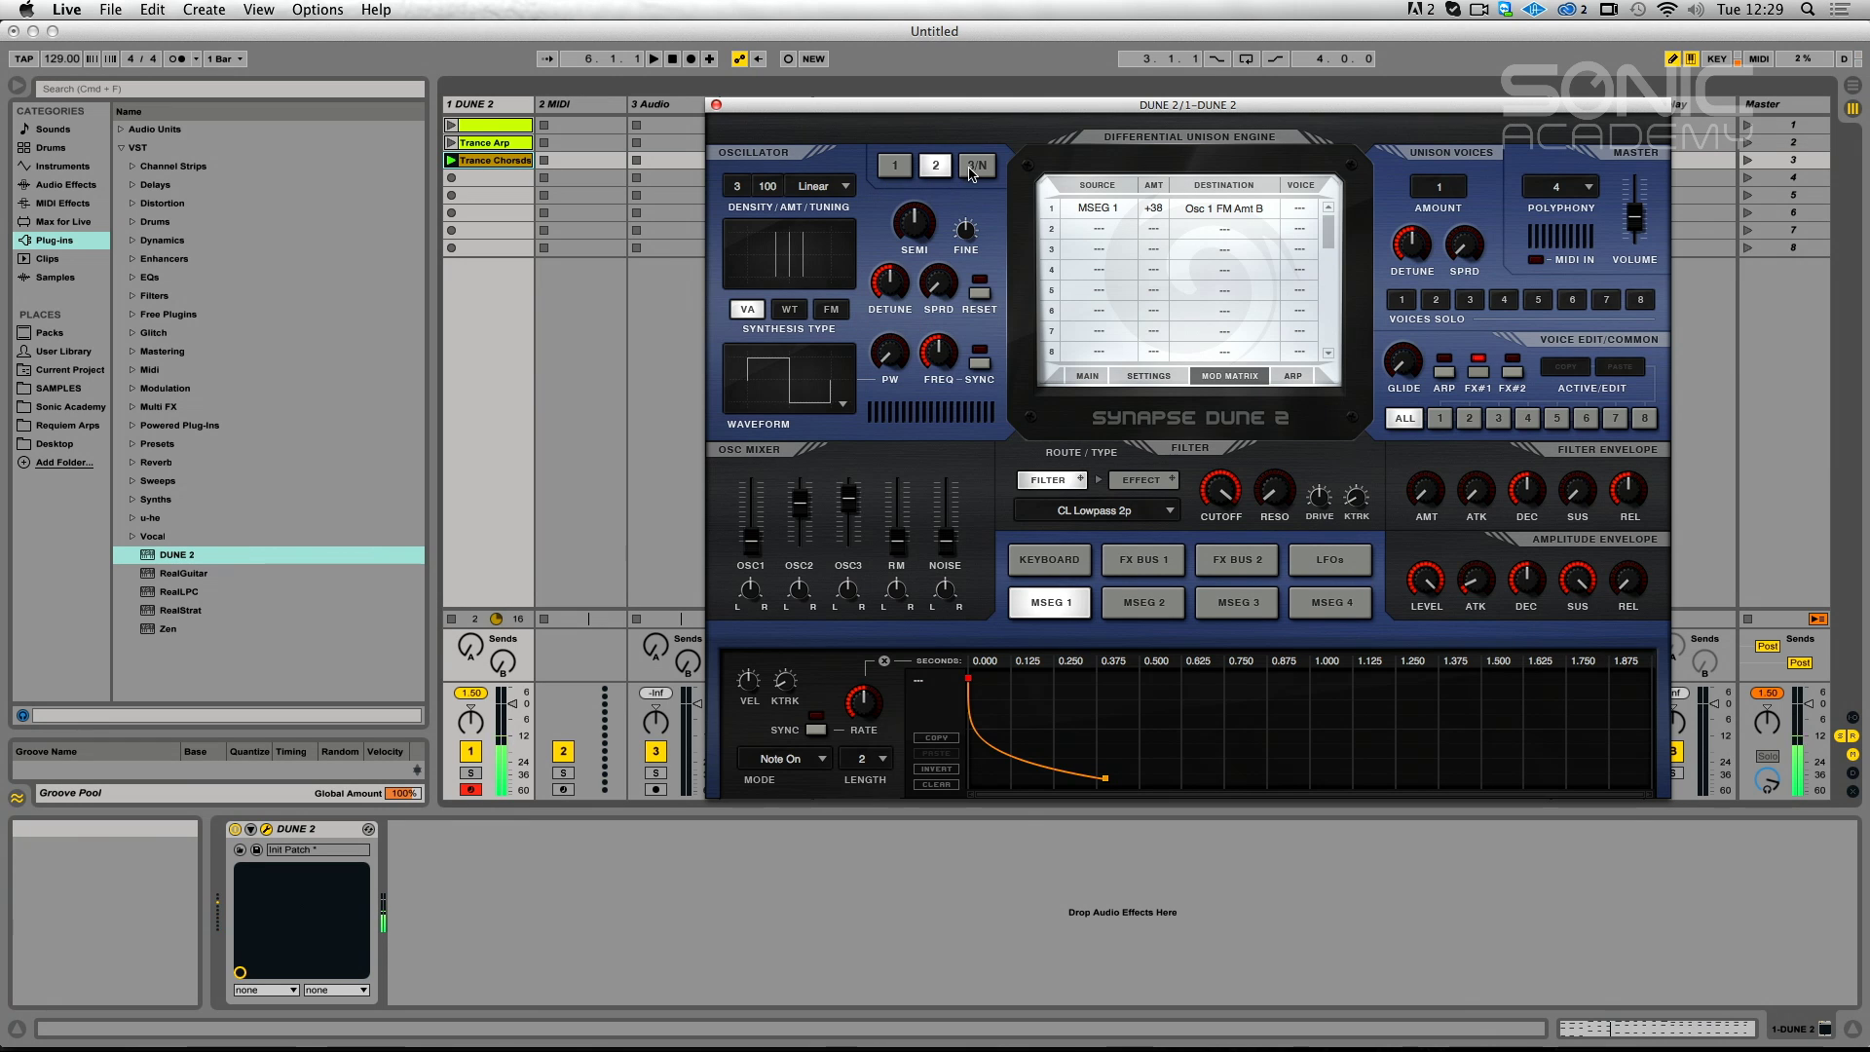
# Raise the OSC1 and noise levels in the oscillator mixer and set the filter type to TR Lowpass 4p.
pyautogui.moveTo(751, 538); pyautogui.dragTo(753, 504)
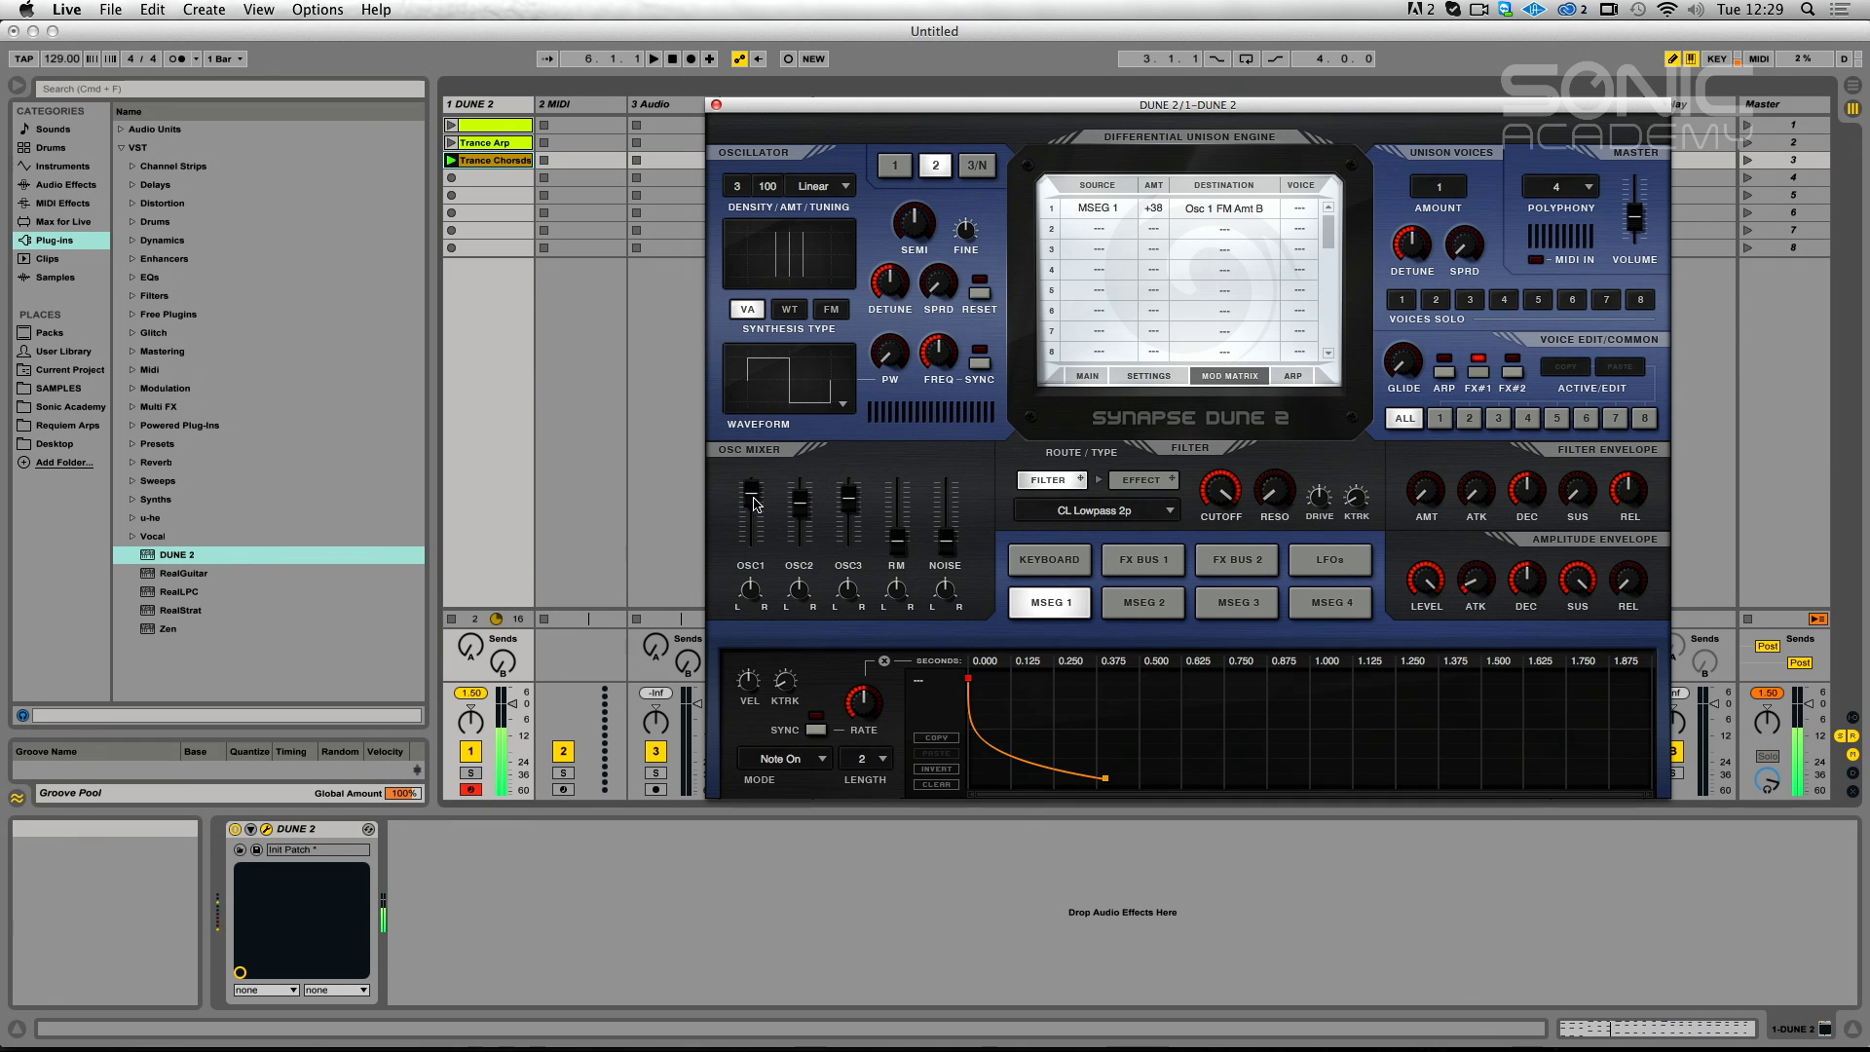
pyautogui.moveTo(945, 539); pyautogui.dragTo(952, 531)
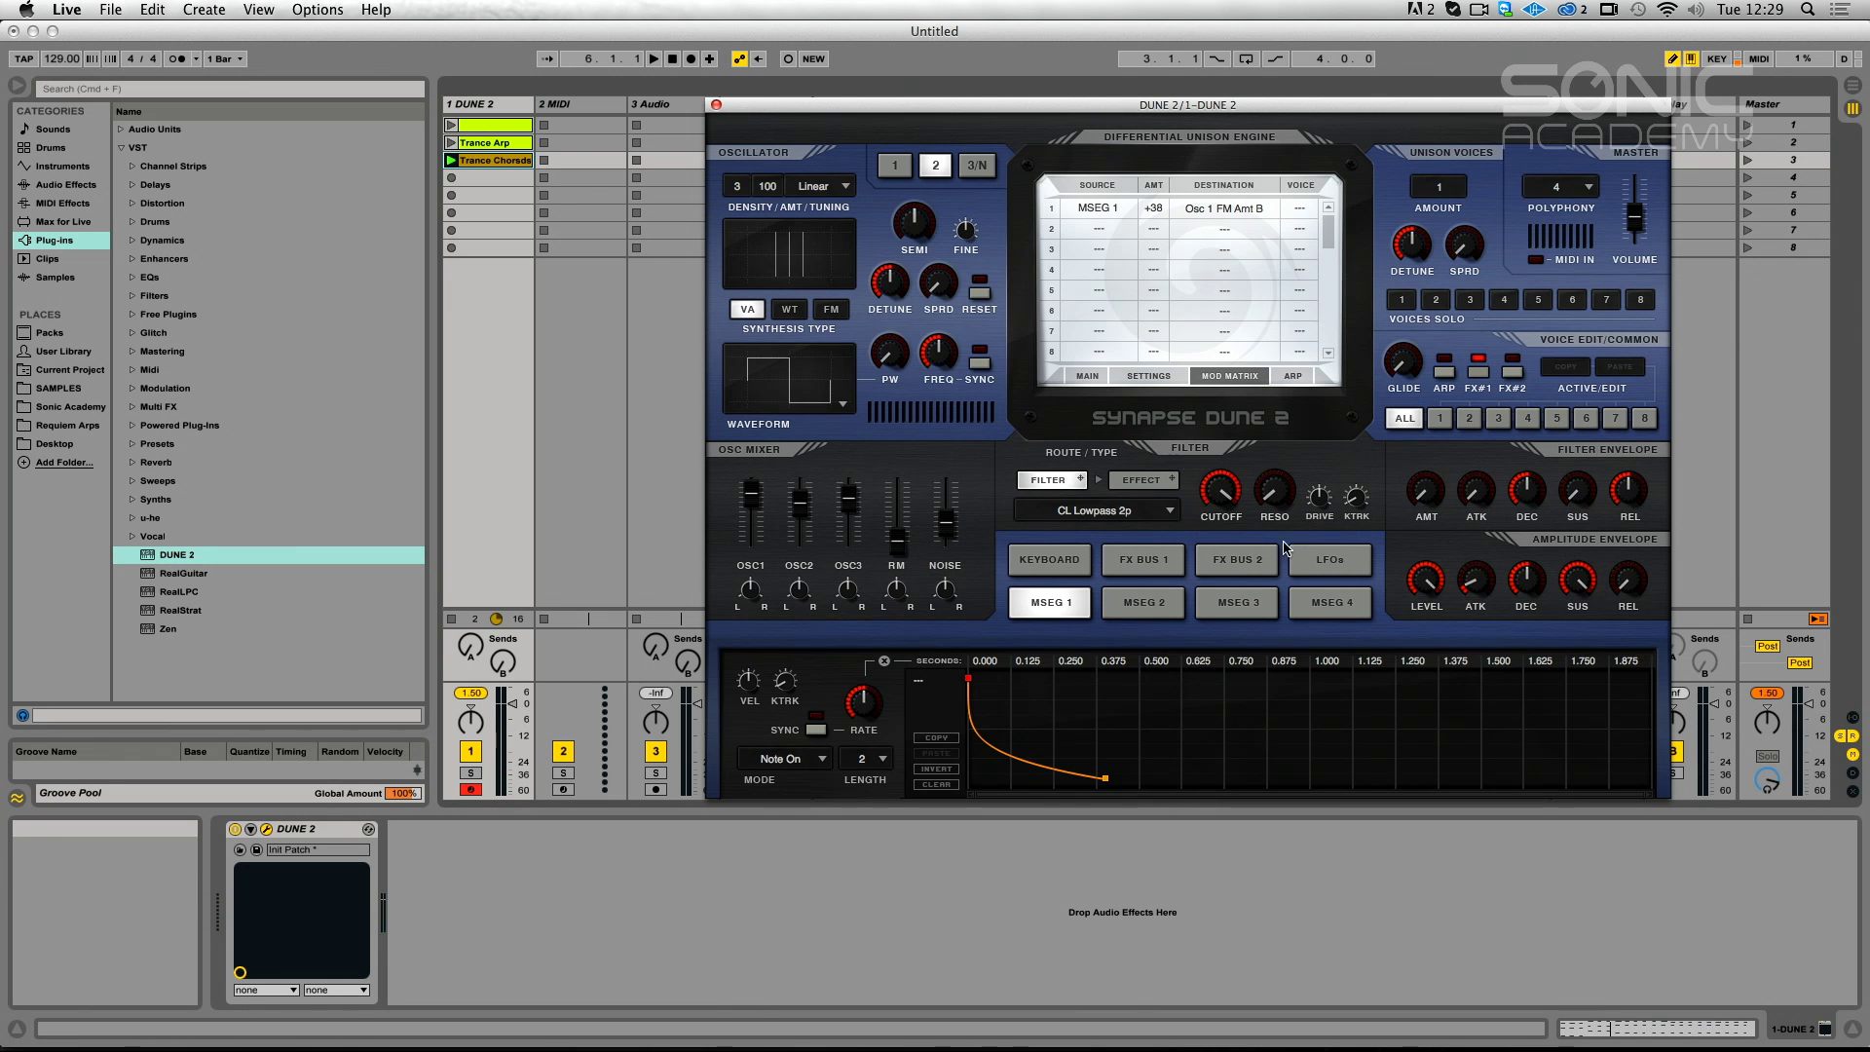
pyautogui.click(1165, 512)
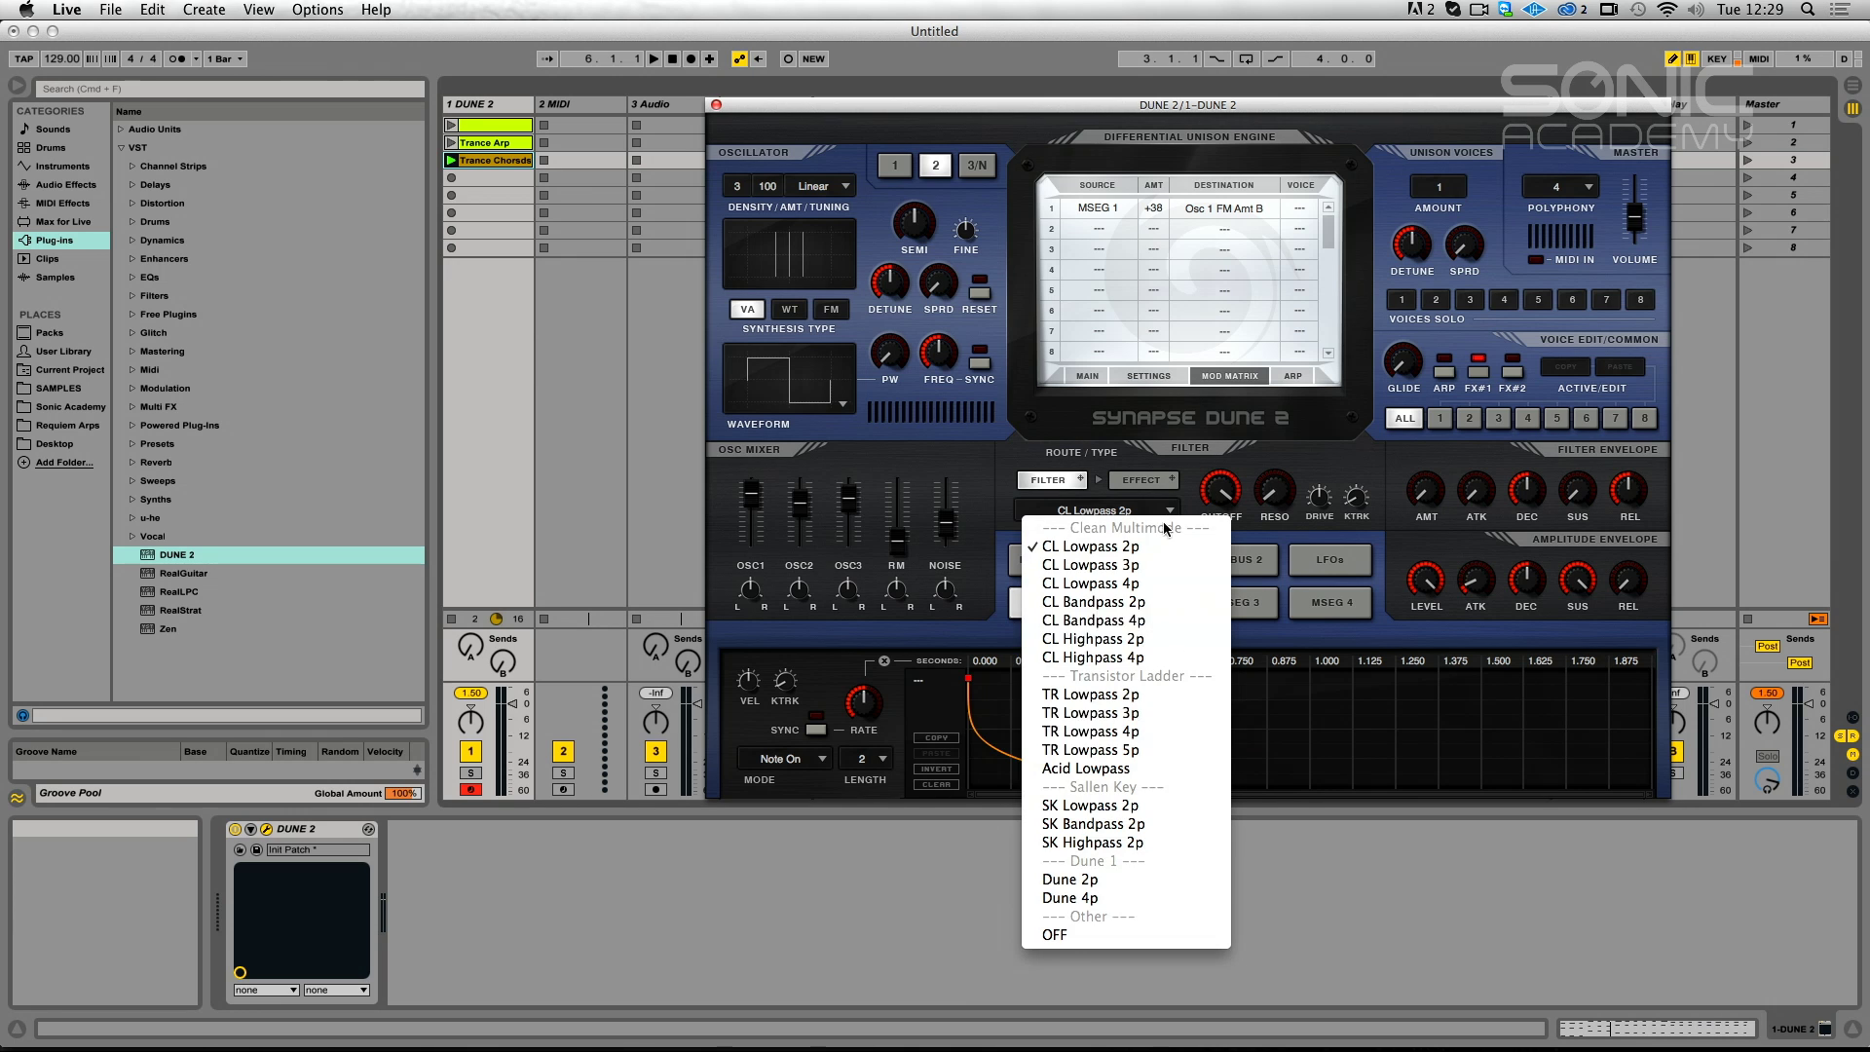
pyautogui.click(1164, 740)
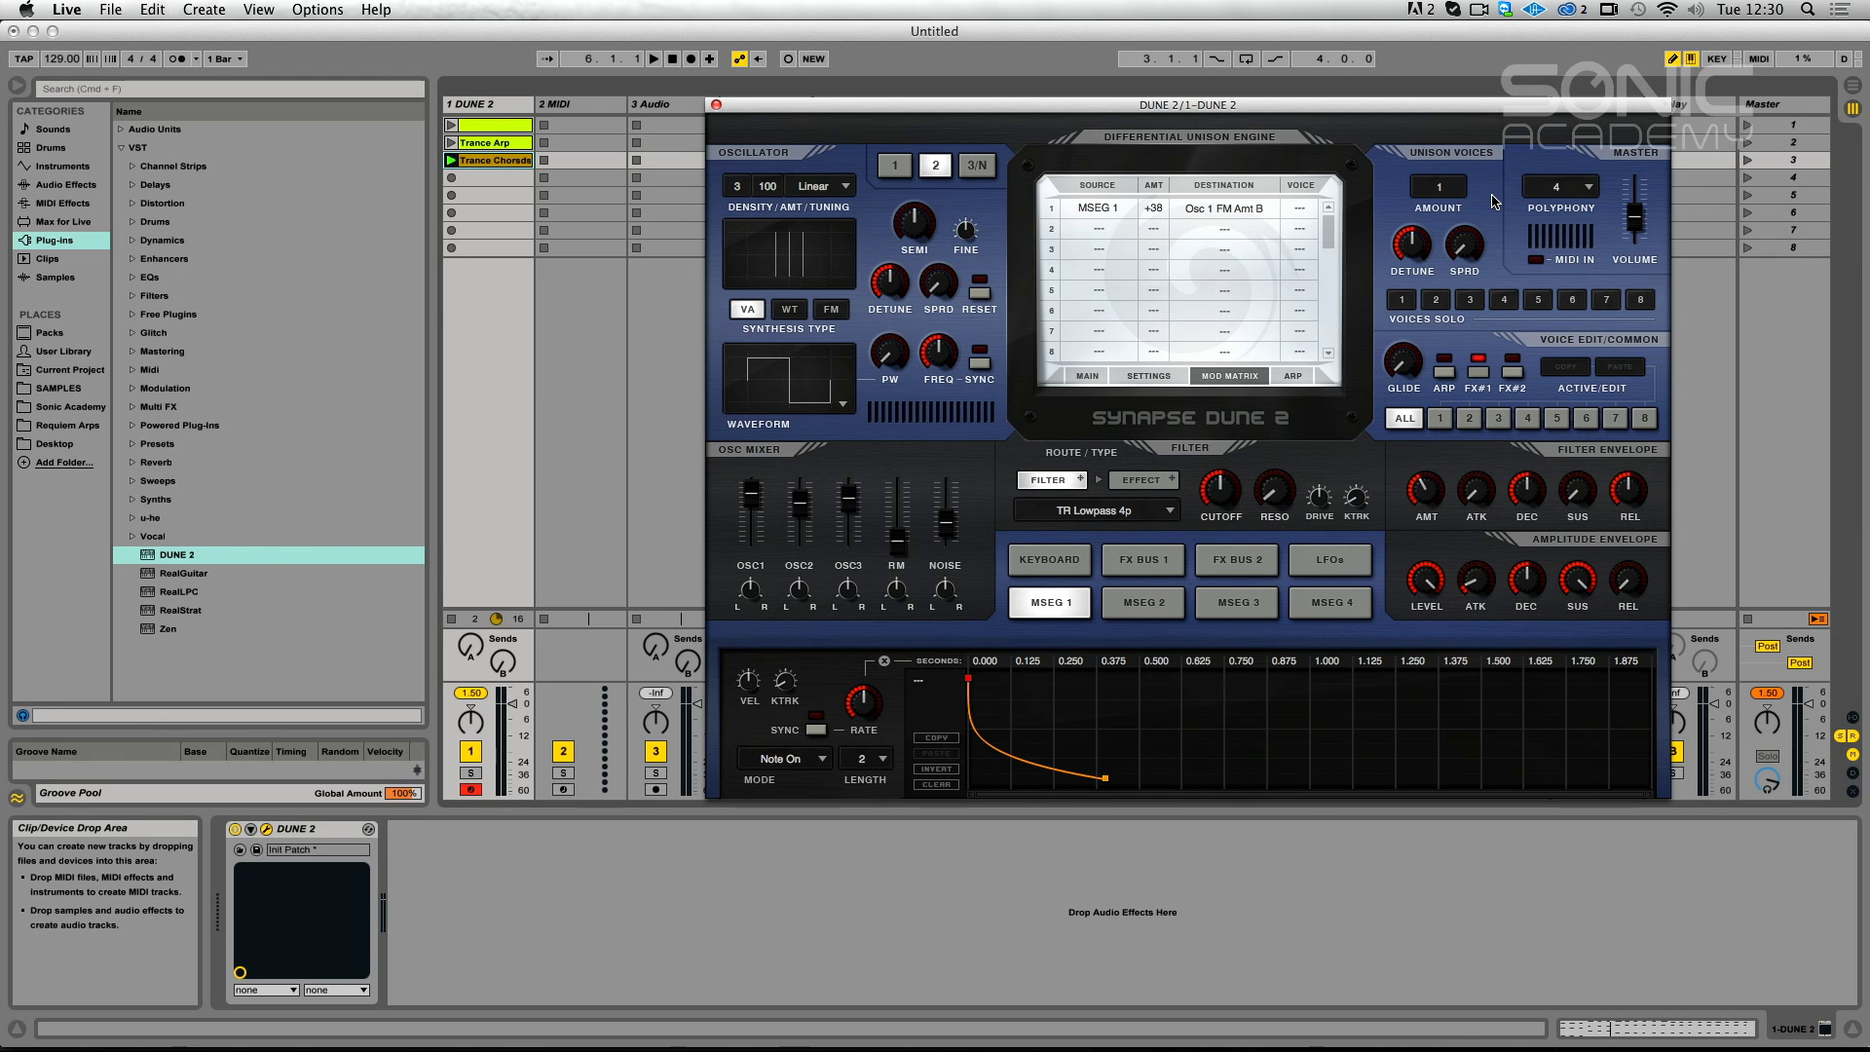
# Switch voice editing from all voices to individual ones, stepping between the first few voices and ending on voice 1.
pyautogui.click(1448, 425)
pyautogui.click(1470, 418)
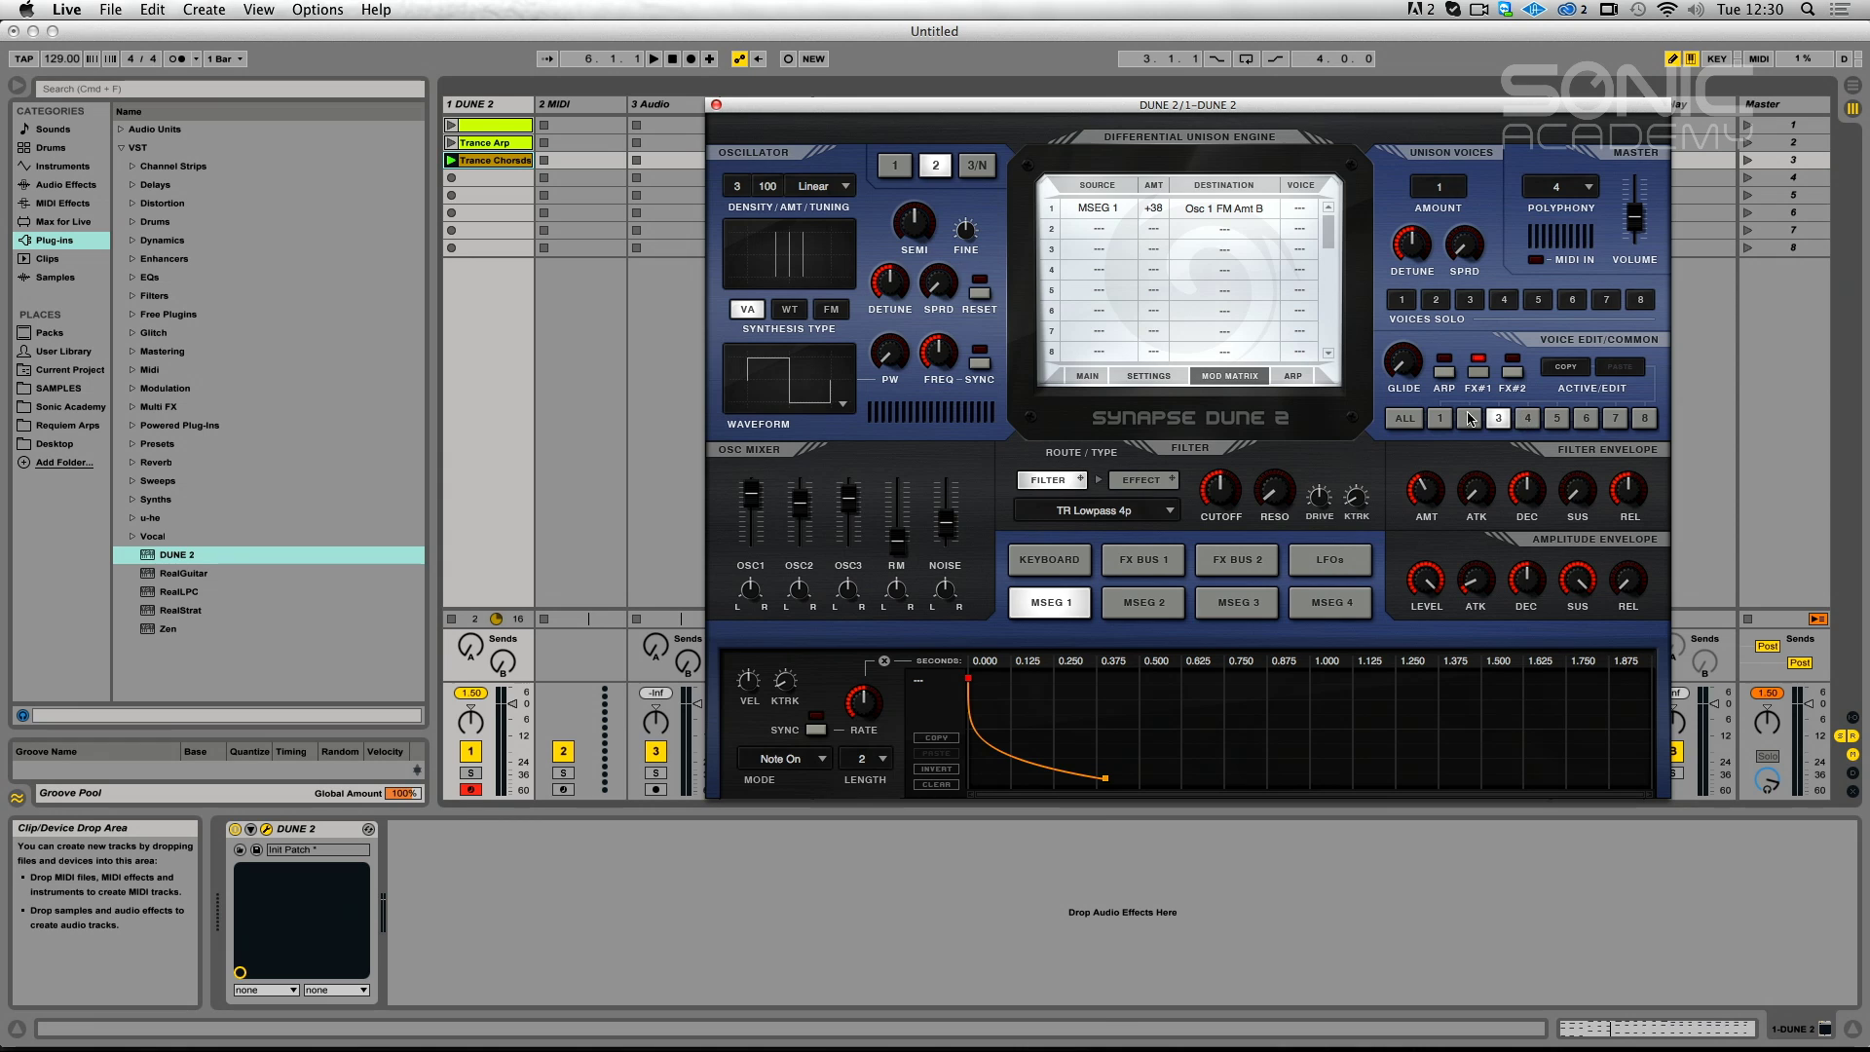
pyautogui.click(1441, 419)
pyautogui.click(1470, 419)
pyautogui.click(1437, 420)
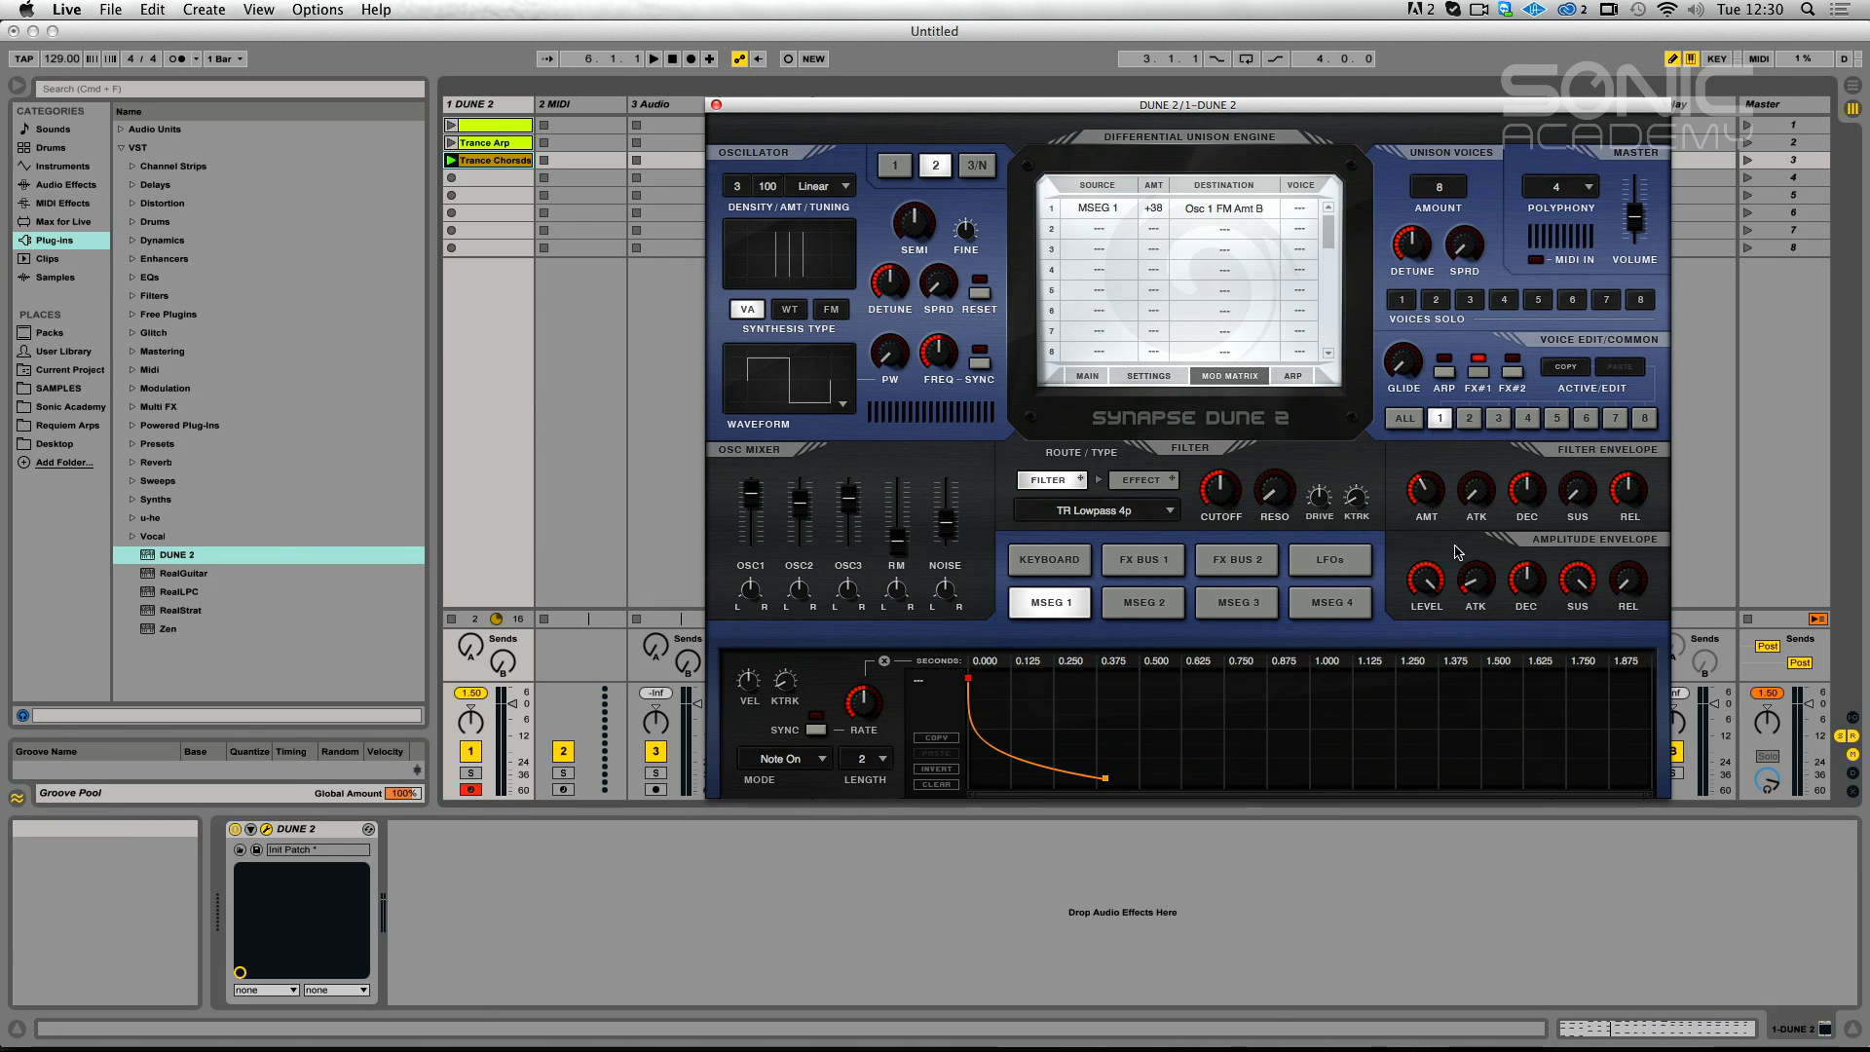
# Step through the voice edit settings of voices 2 to 8 one by one.
pyautogui.click(1470, 419)
pyautogui.click(1500, 421)
pyautogui.click(1527, 420)
pyautogui.click(1557, 420)
pyautogui.click(1586, 420)
pyautogui.click(1615, 420)
pyautogui.click(1641, 419)
# Select voice 2 for editing, reduce the unison amount to 2 and solo voice 2.
pyautogui.click(1469, 421)
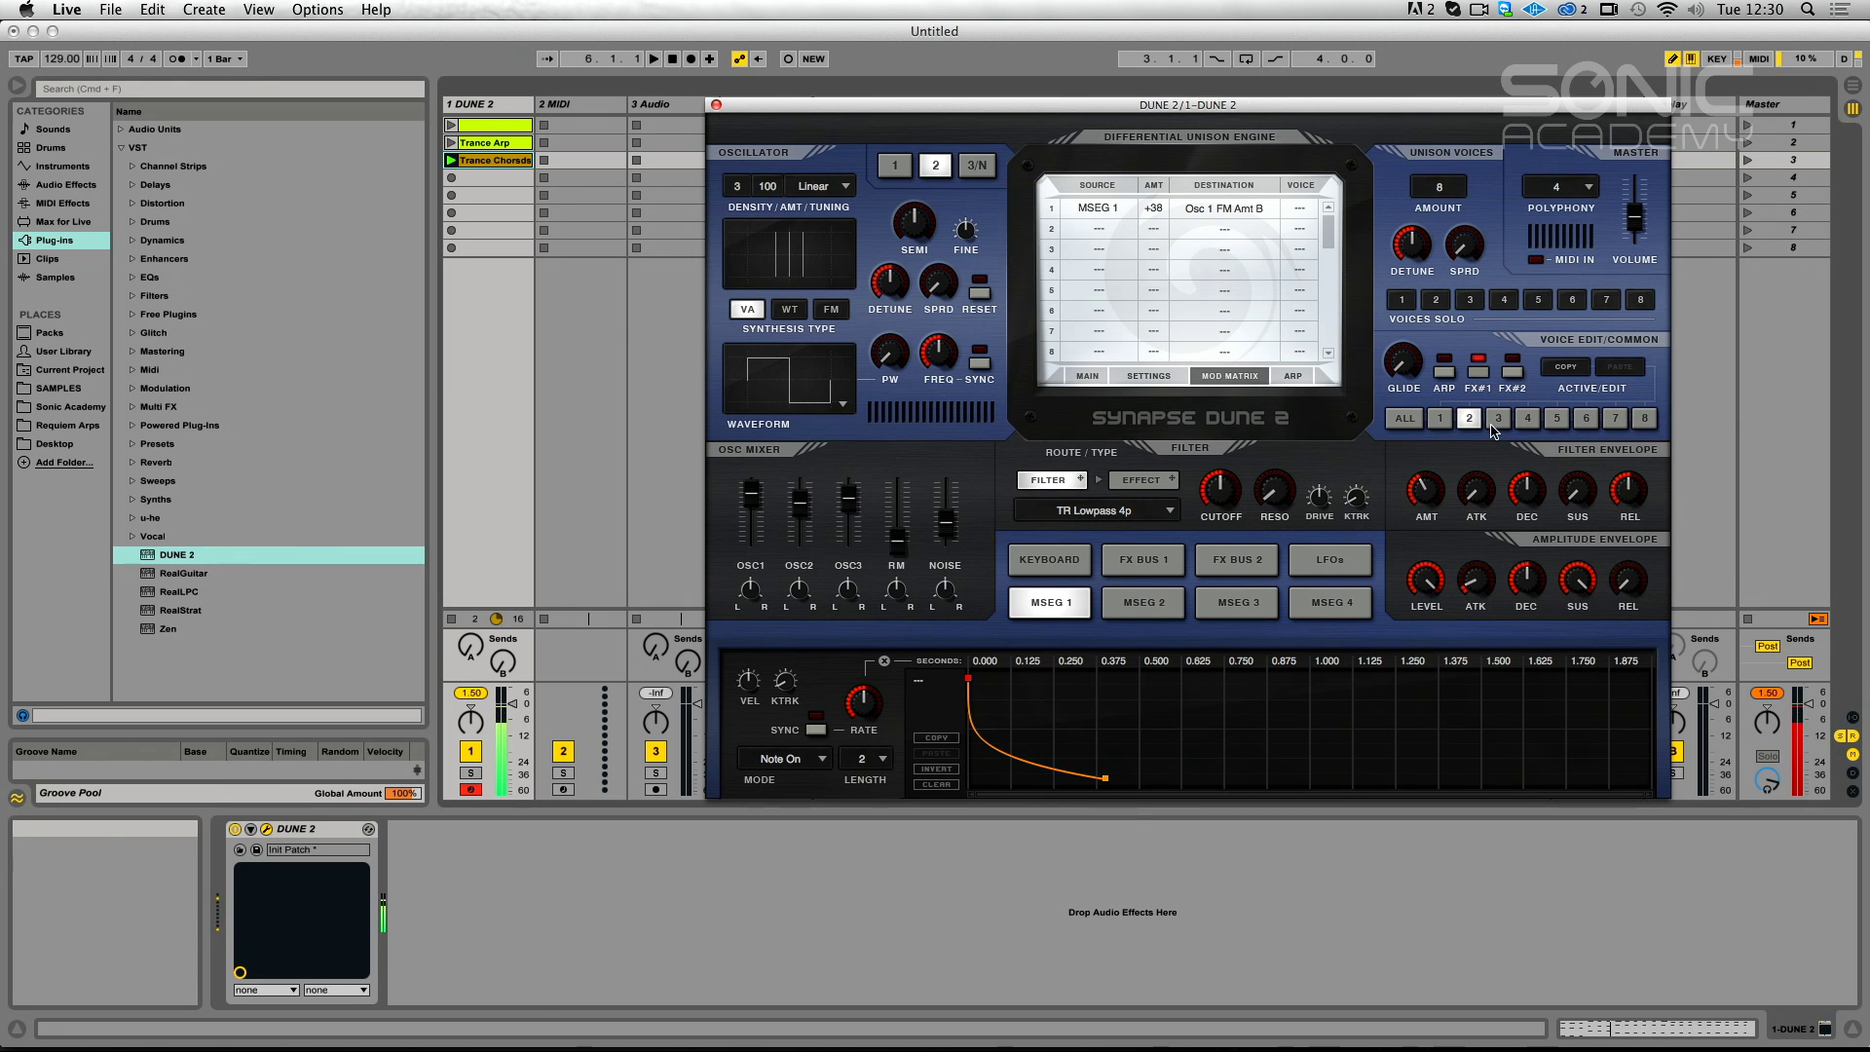
pyautogui.moveTo(1438, 187); pyautogui.dragTo(1424, 314)
pyautogui.click(1434, 300)
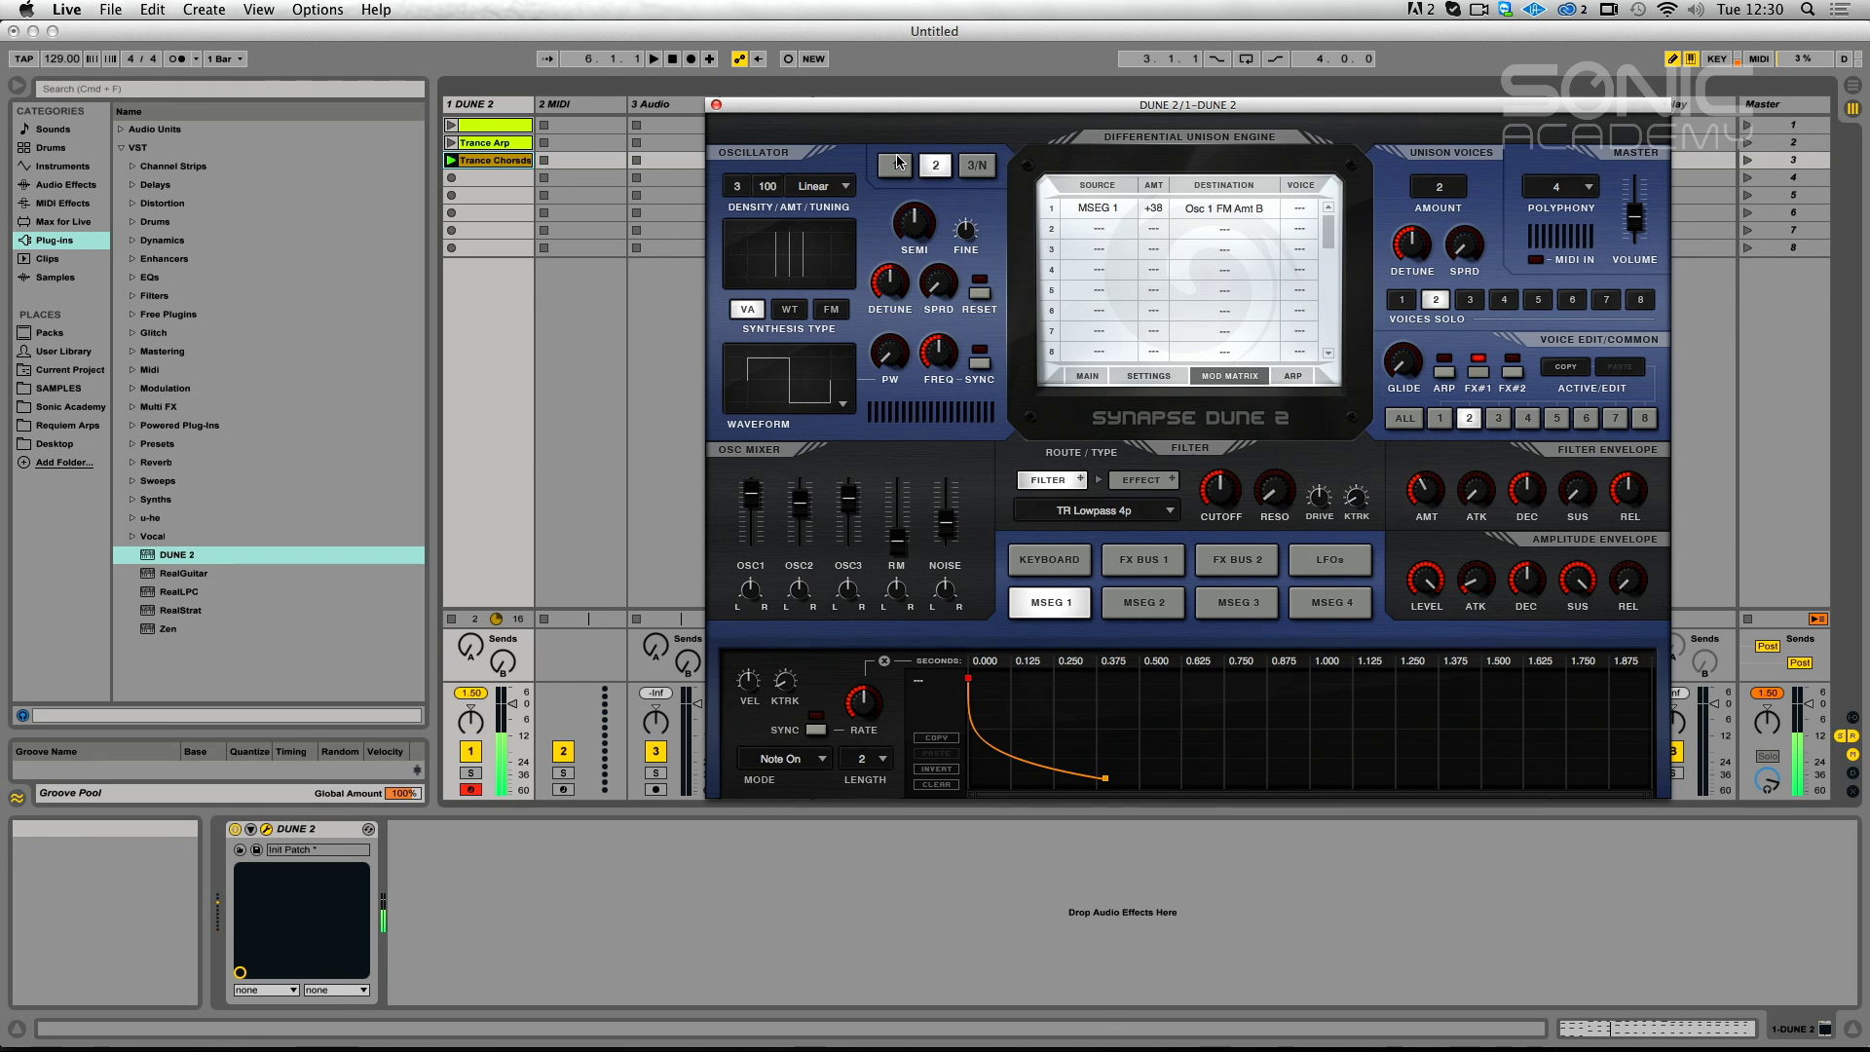
# Tune voice 2's oscillator 1 to +22 semitones and its oscillator 2 to +12 semitones.
pyautogui.click(896, 163)
pyautogui.moveTo(935, 237); pyautogui.dragTo(936, 210)
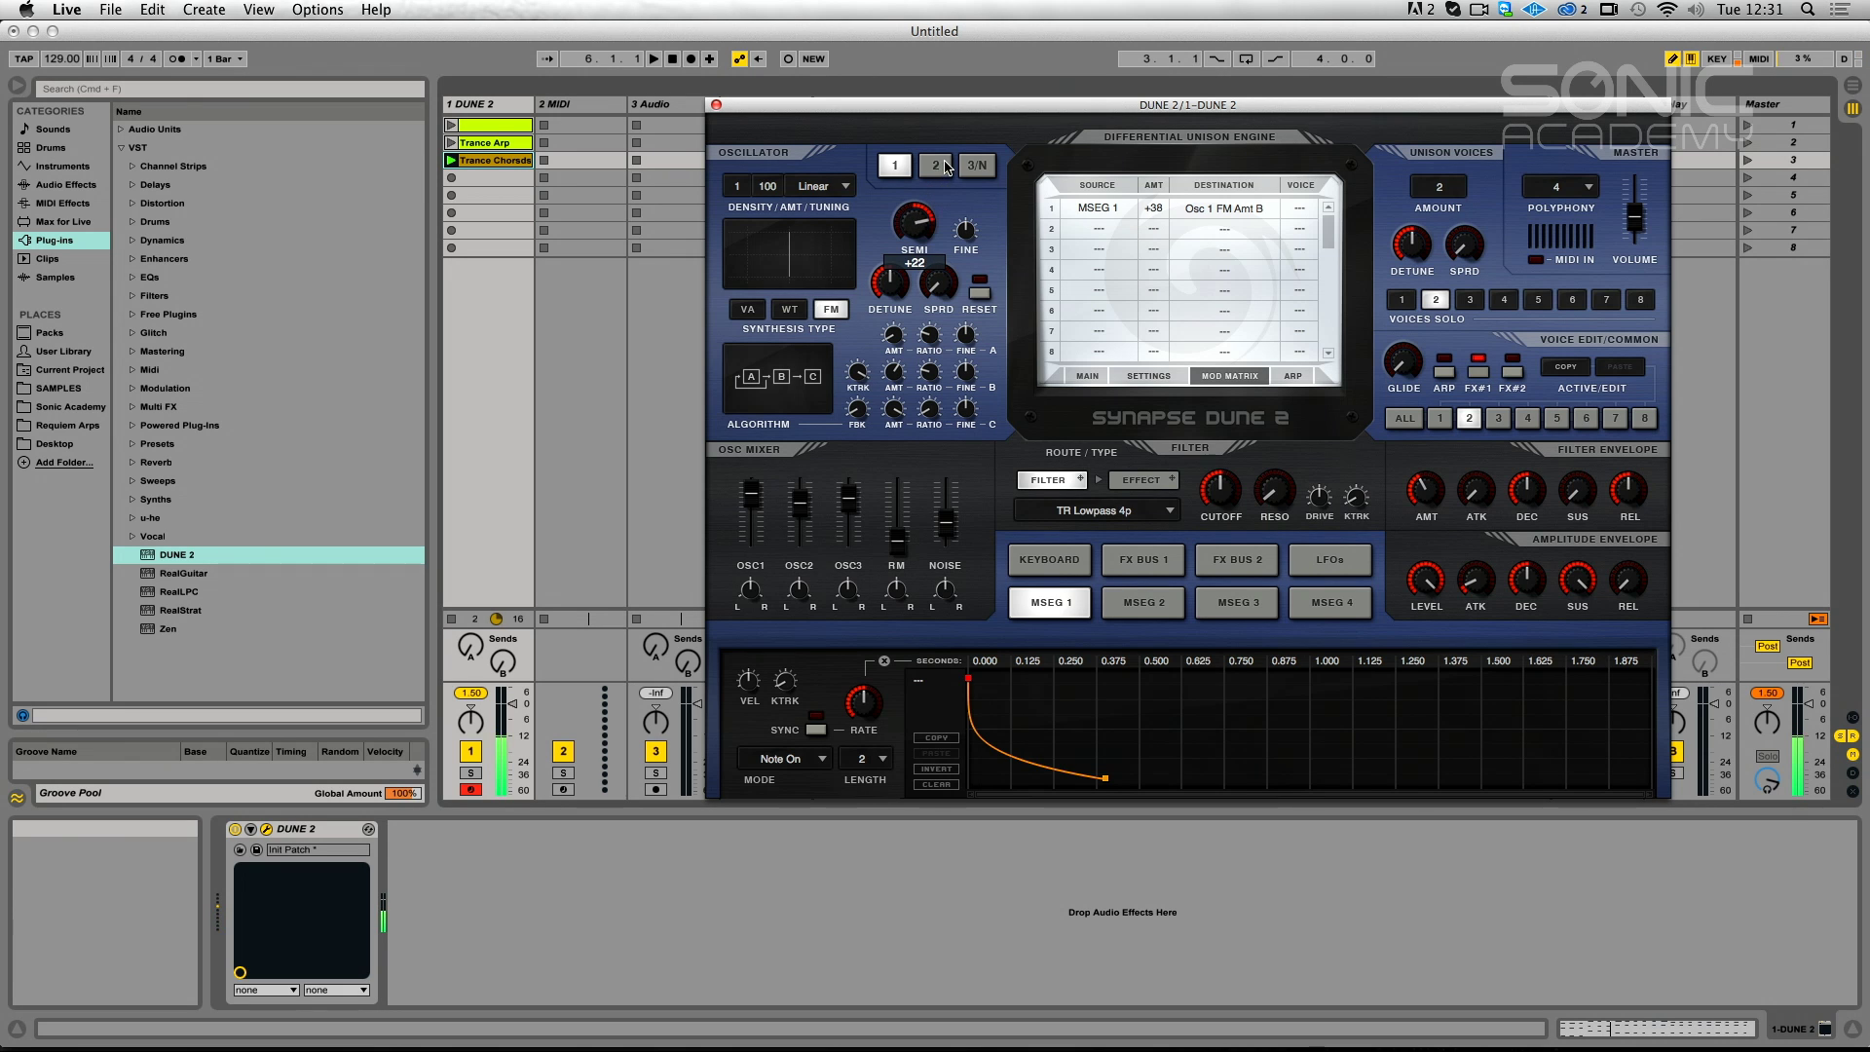
pyautogui.click(947, 166)
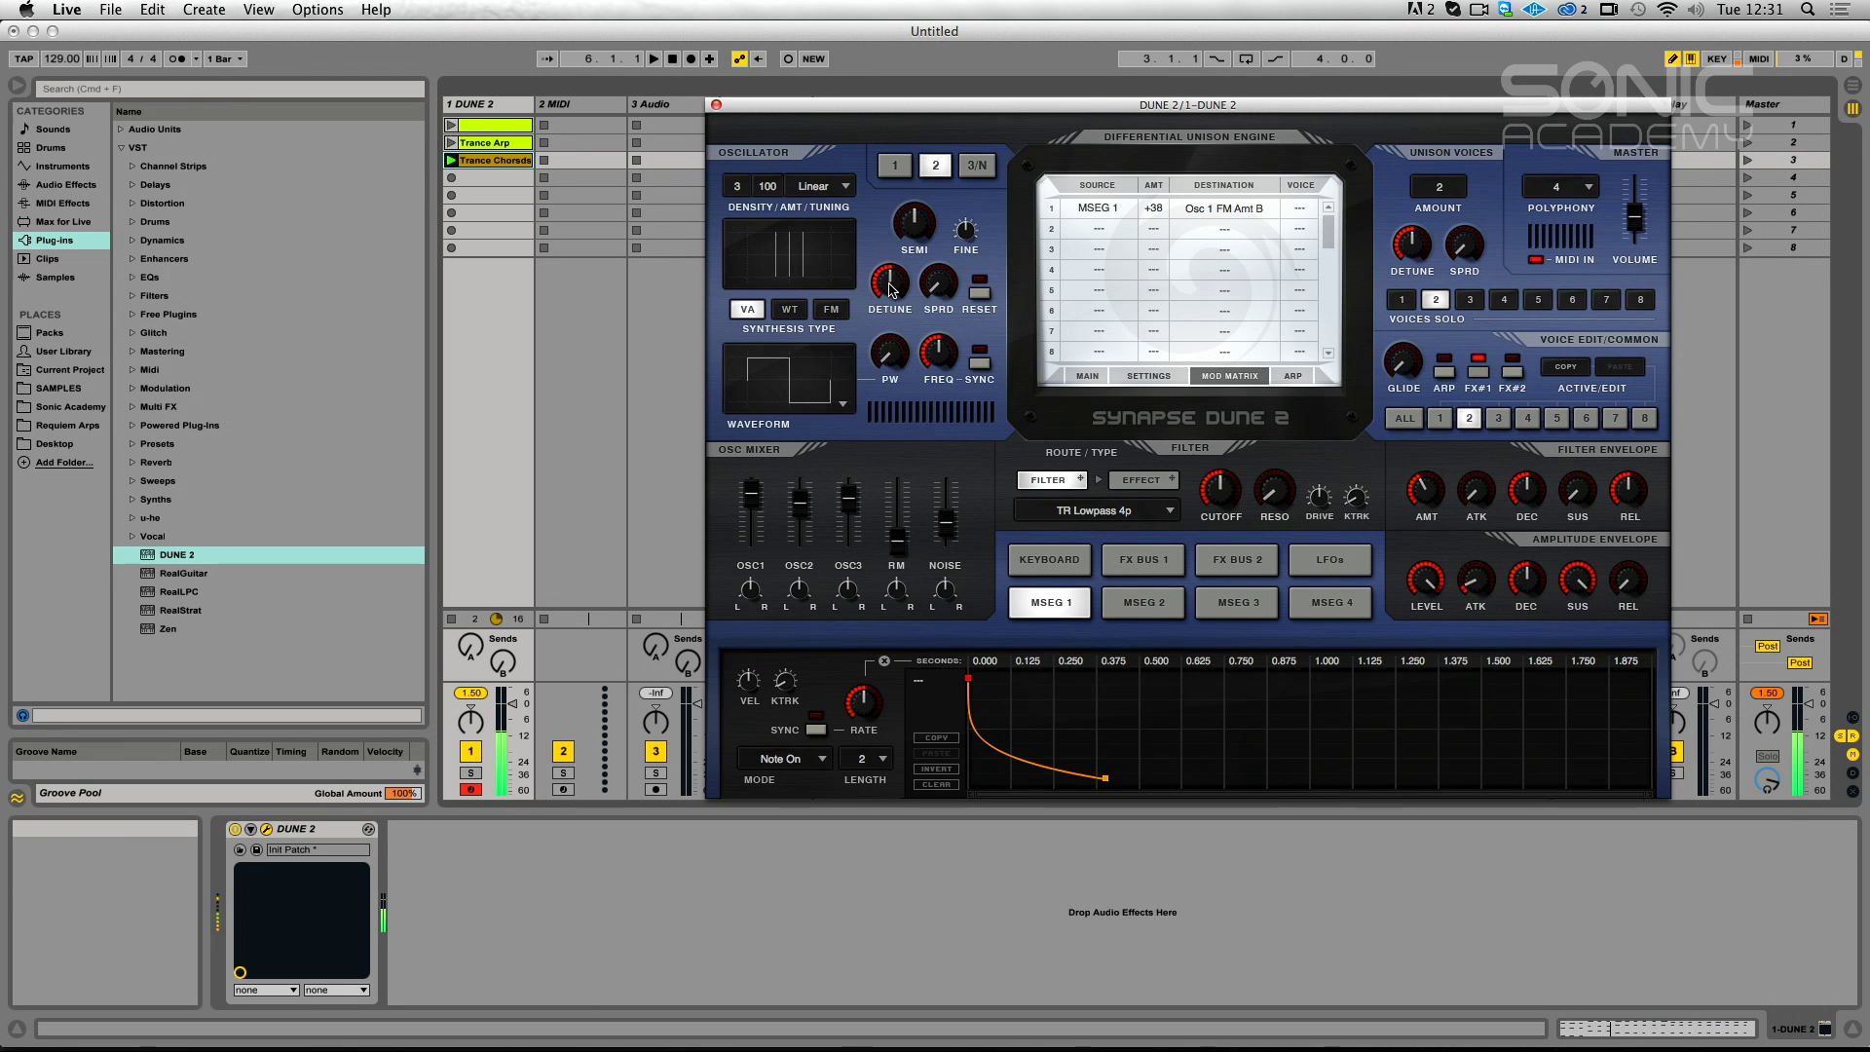
pyautogui.moveTo(919, 206); pyautogui.dragTo(926, 197)
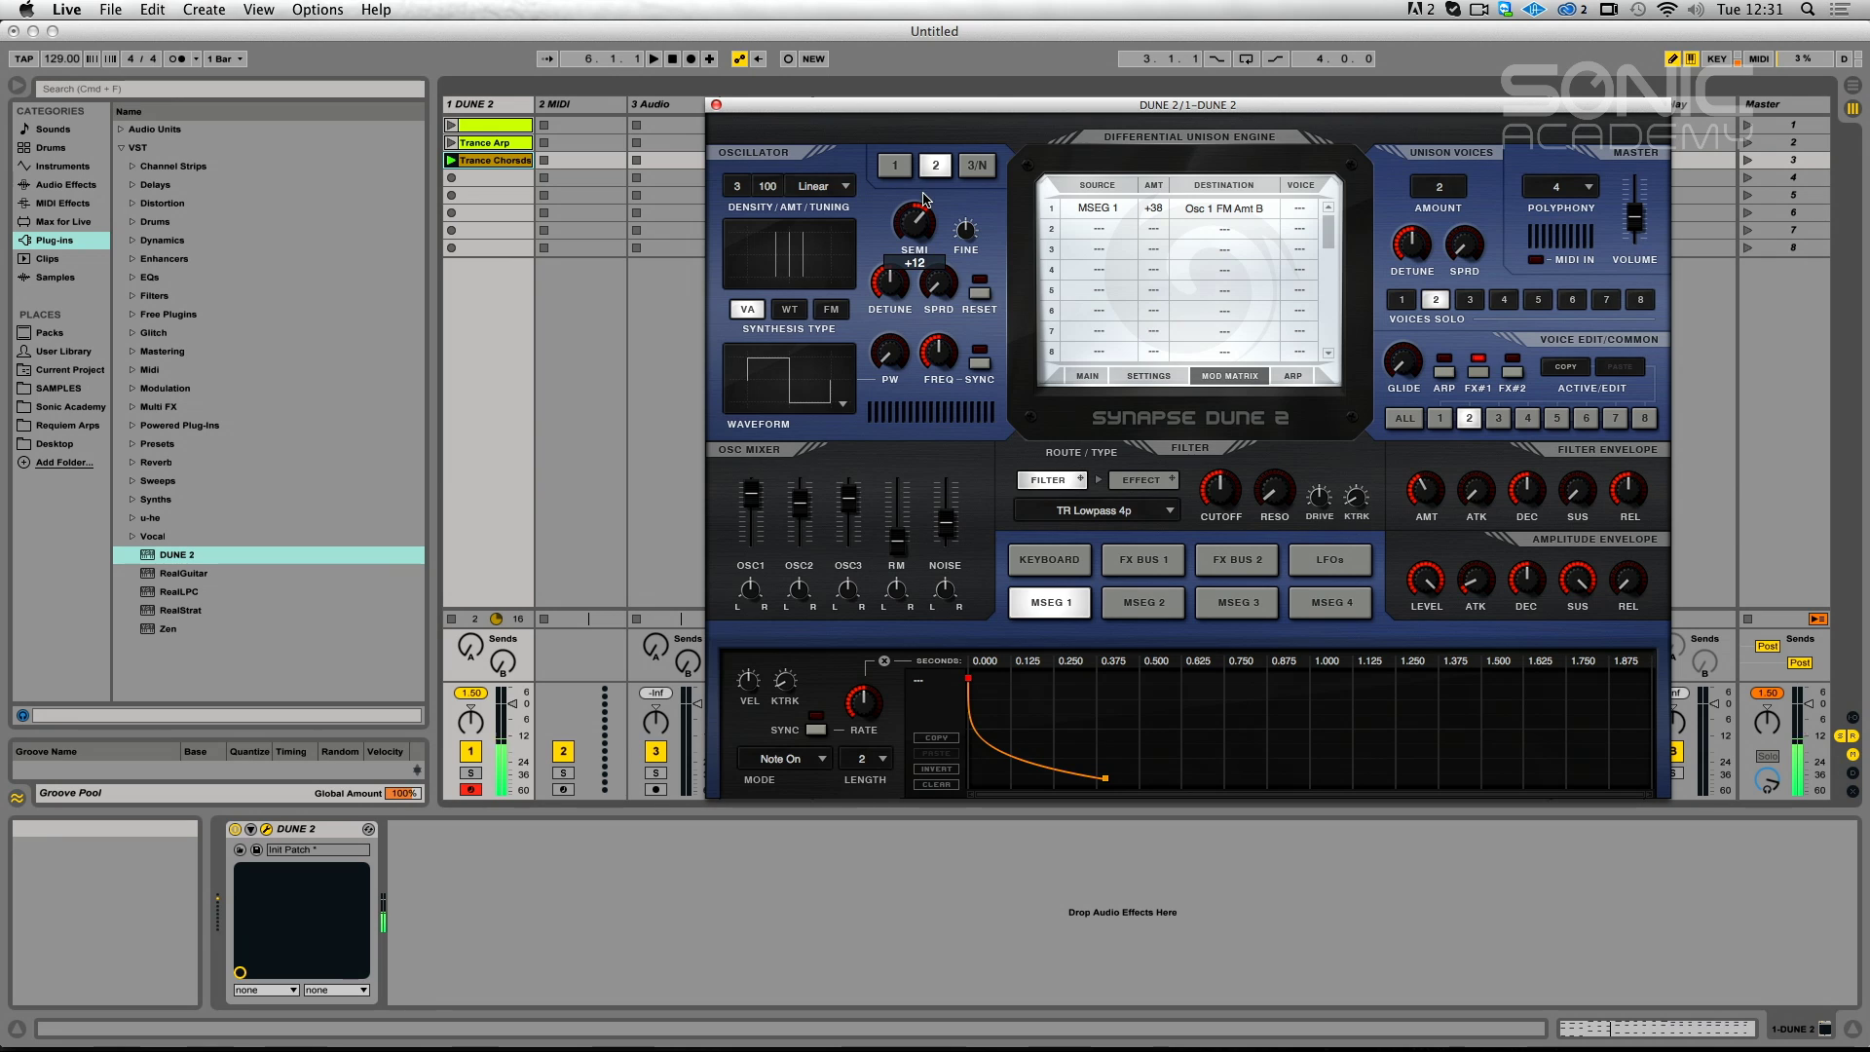
# Give voice 2's oscillator 2 a sawtooth waveform with a density of 32 and adjust its detune.
pyautogui.click(828, 400)
pyautogui.click(774, 428)
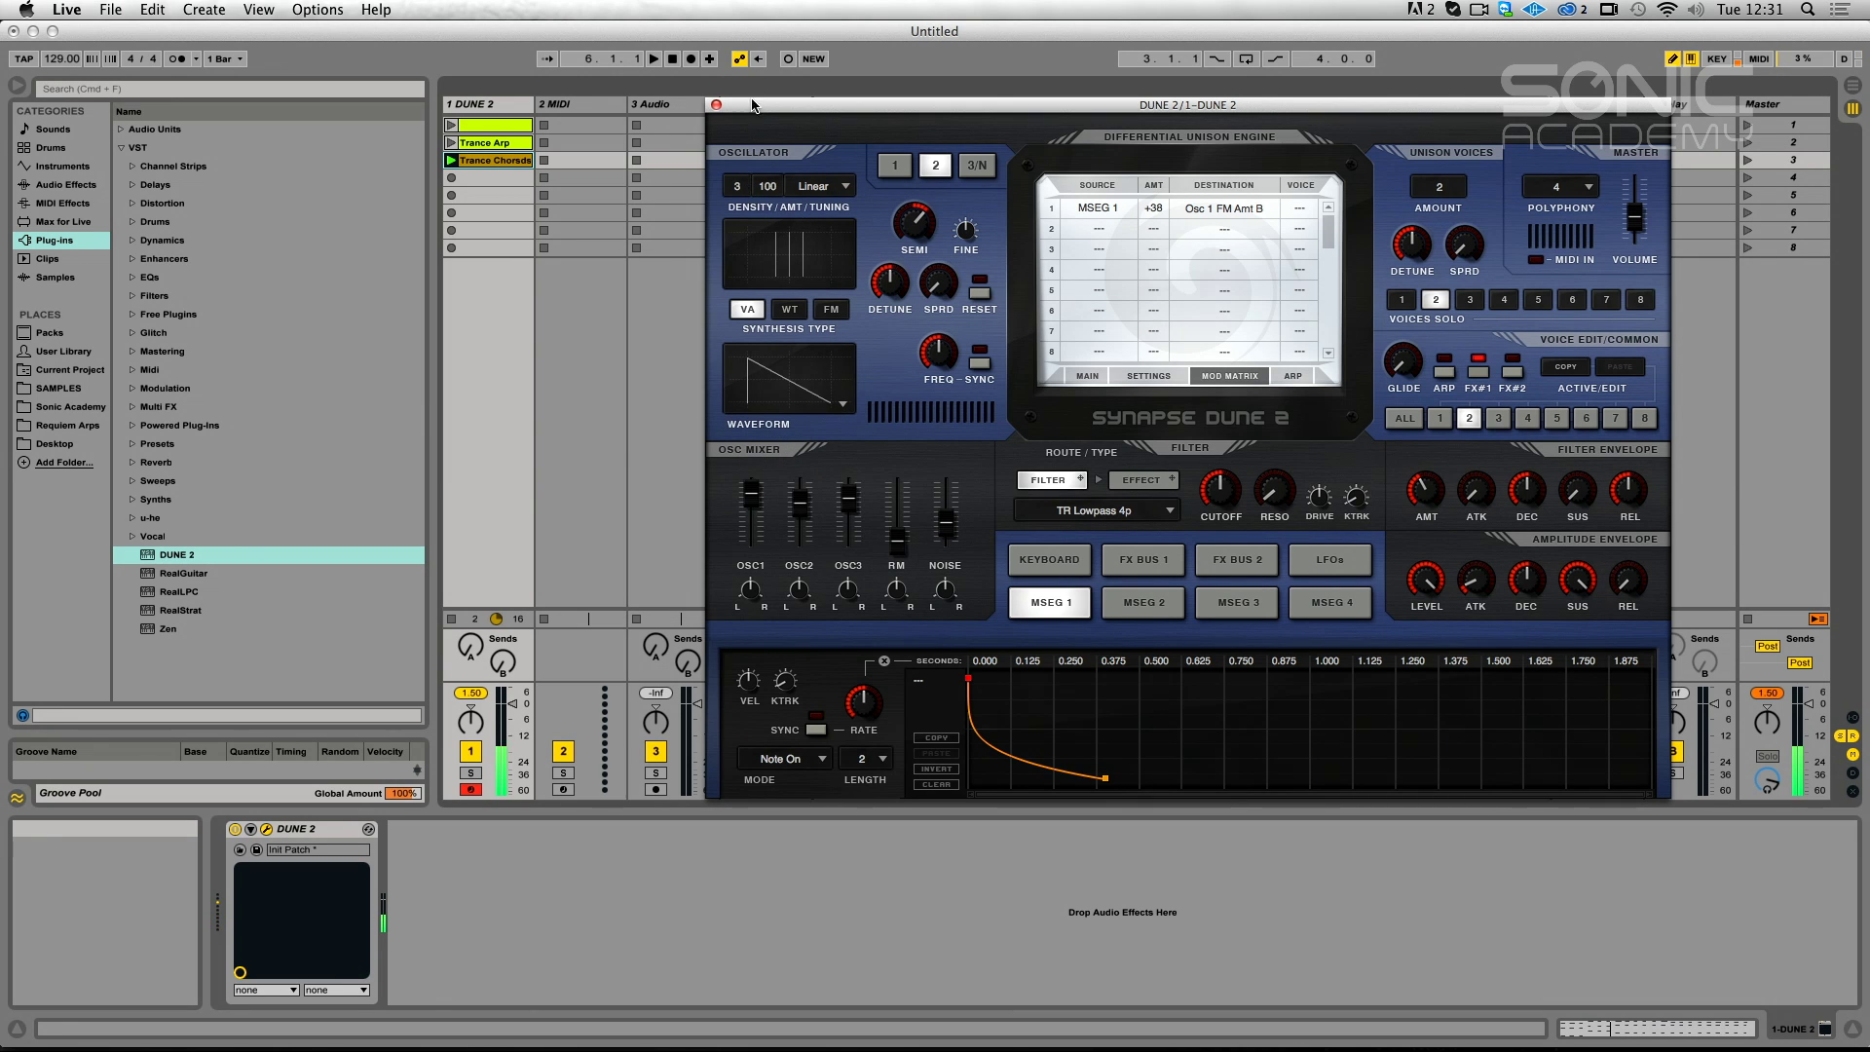
pyautogui.moveTo(737, 186); pyautogui.dragTo(738, 156)
pyautogui.moveTo(900, 294); pyautogui.dragTo(889, 427)
# For voice 2, raise OSC2 and lower OSC1 in the mixer and open the filter cutoff, checking the master volume.
pyautogui.moveTo(809, 509); pyautogui.dragTo(752, 517)
pyautogui.moveTo(1220, 501); pyautogui.dragTo(1247, 466)
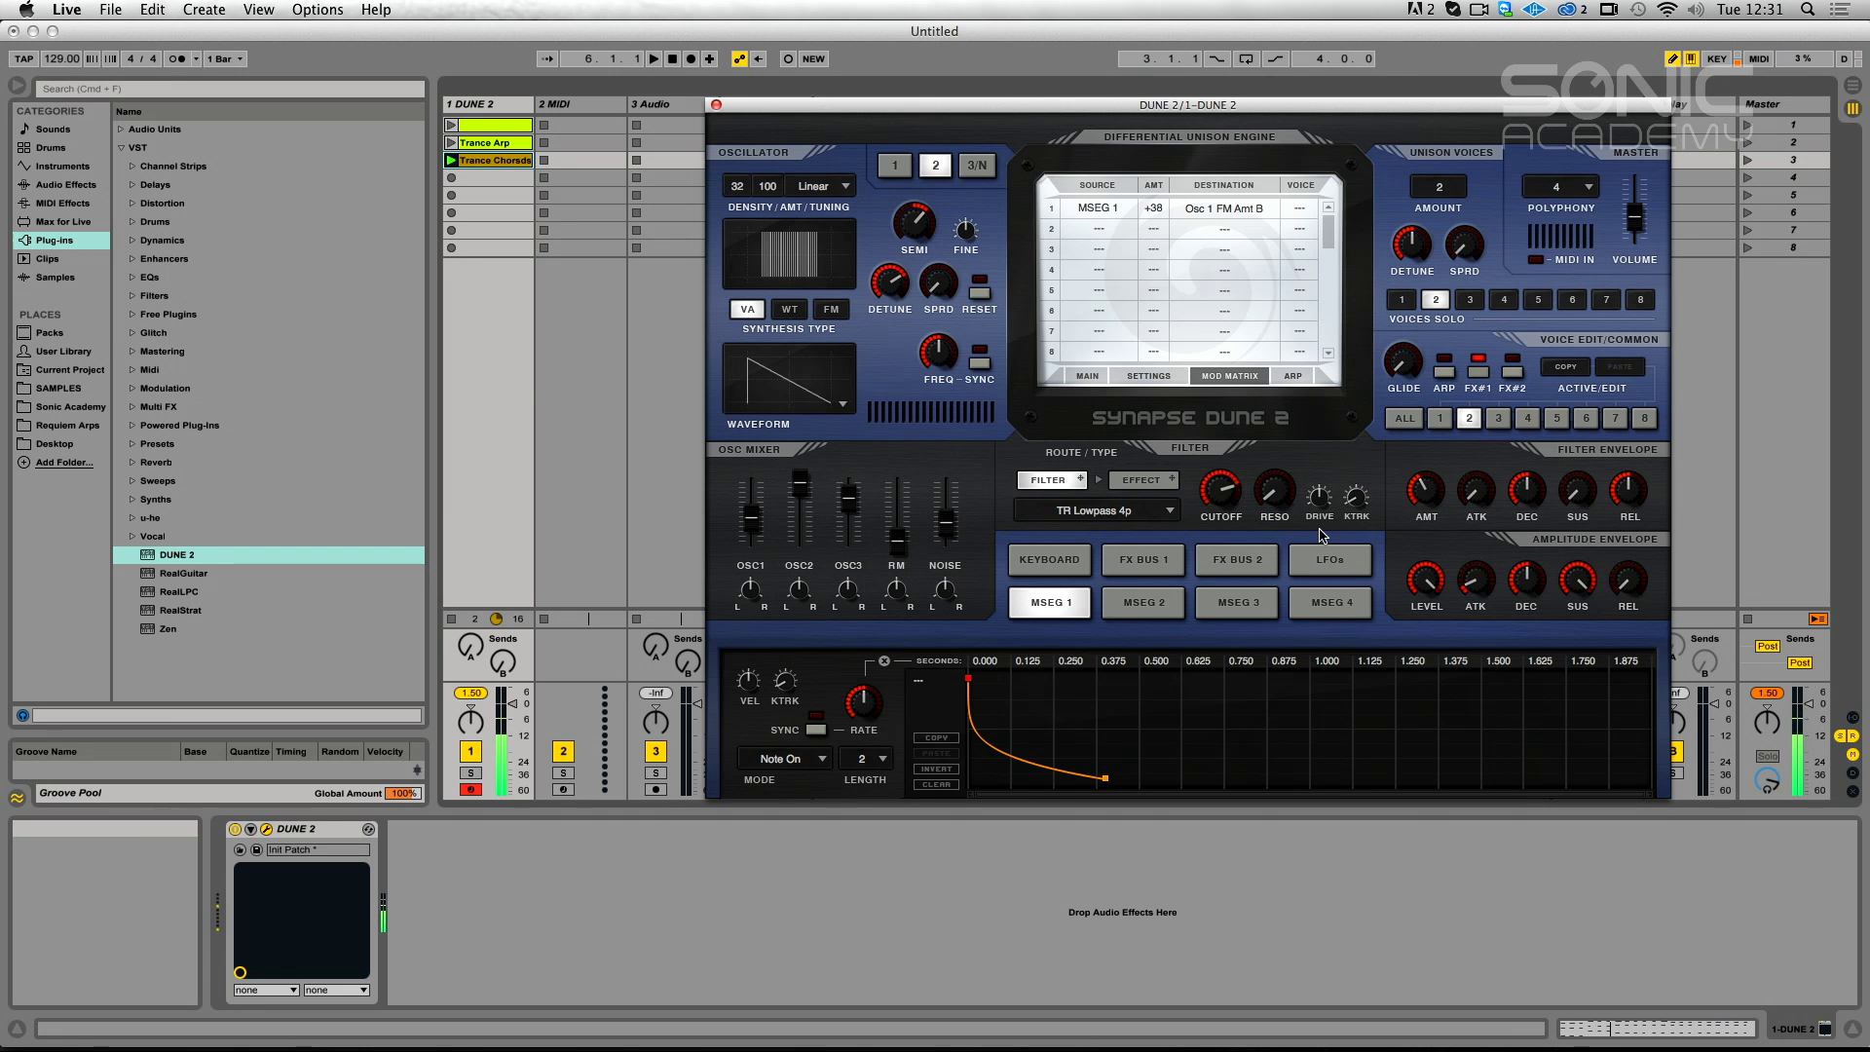
pyautogui.moveTo(1634, 217); pyautogui.dragTo(1637, 229)
pyautogui.moveTo(1638, 223); pyautogui.dragTo(1636, 216)
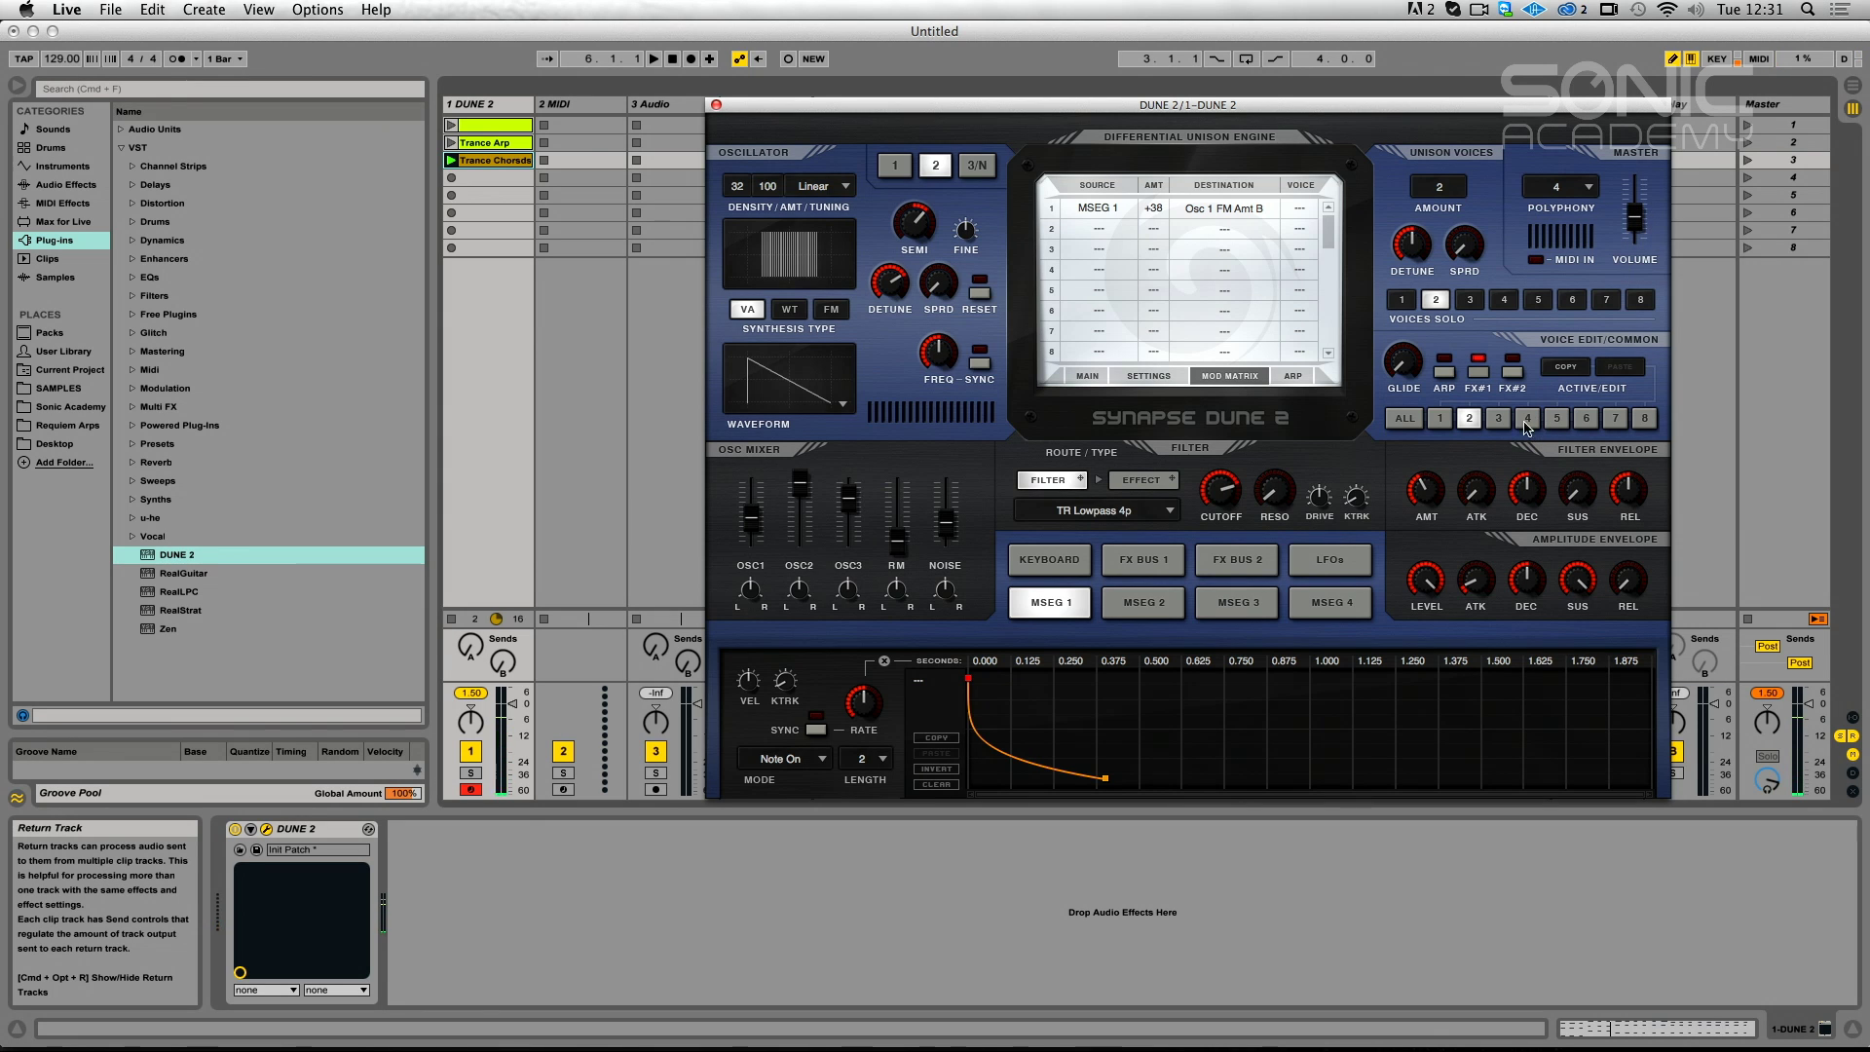
# Compare the settings of voices 1 and 2 with the solo turned off, and switch the display to the main patch page.
pyautogui.click(1443, 420)
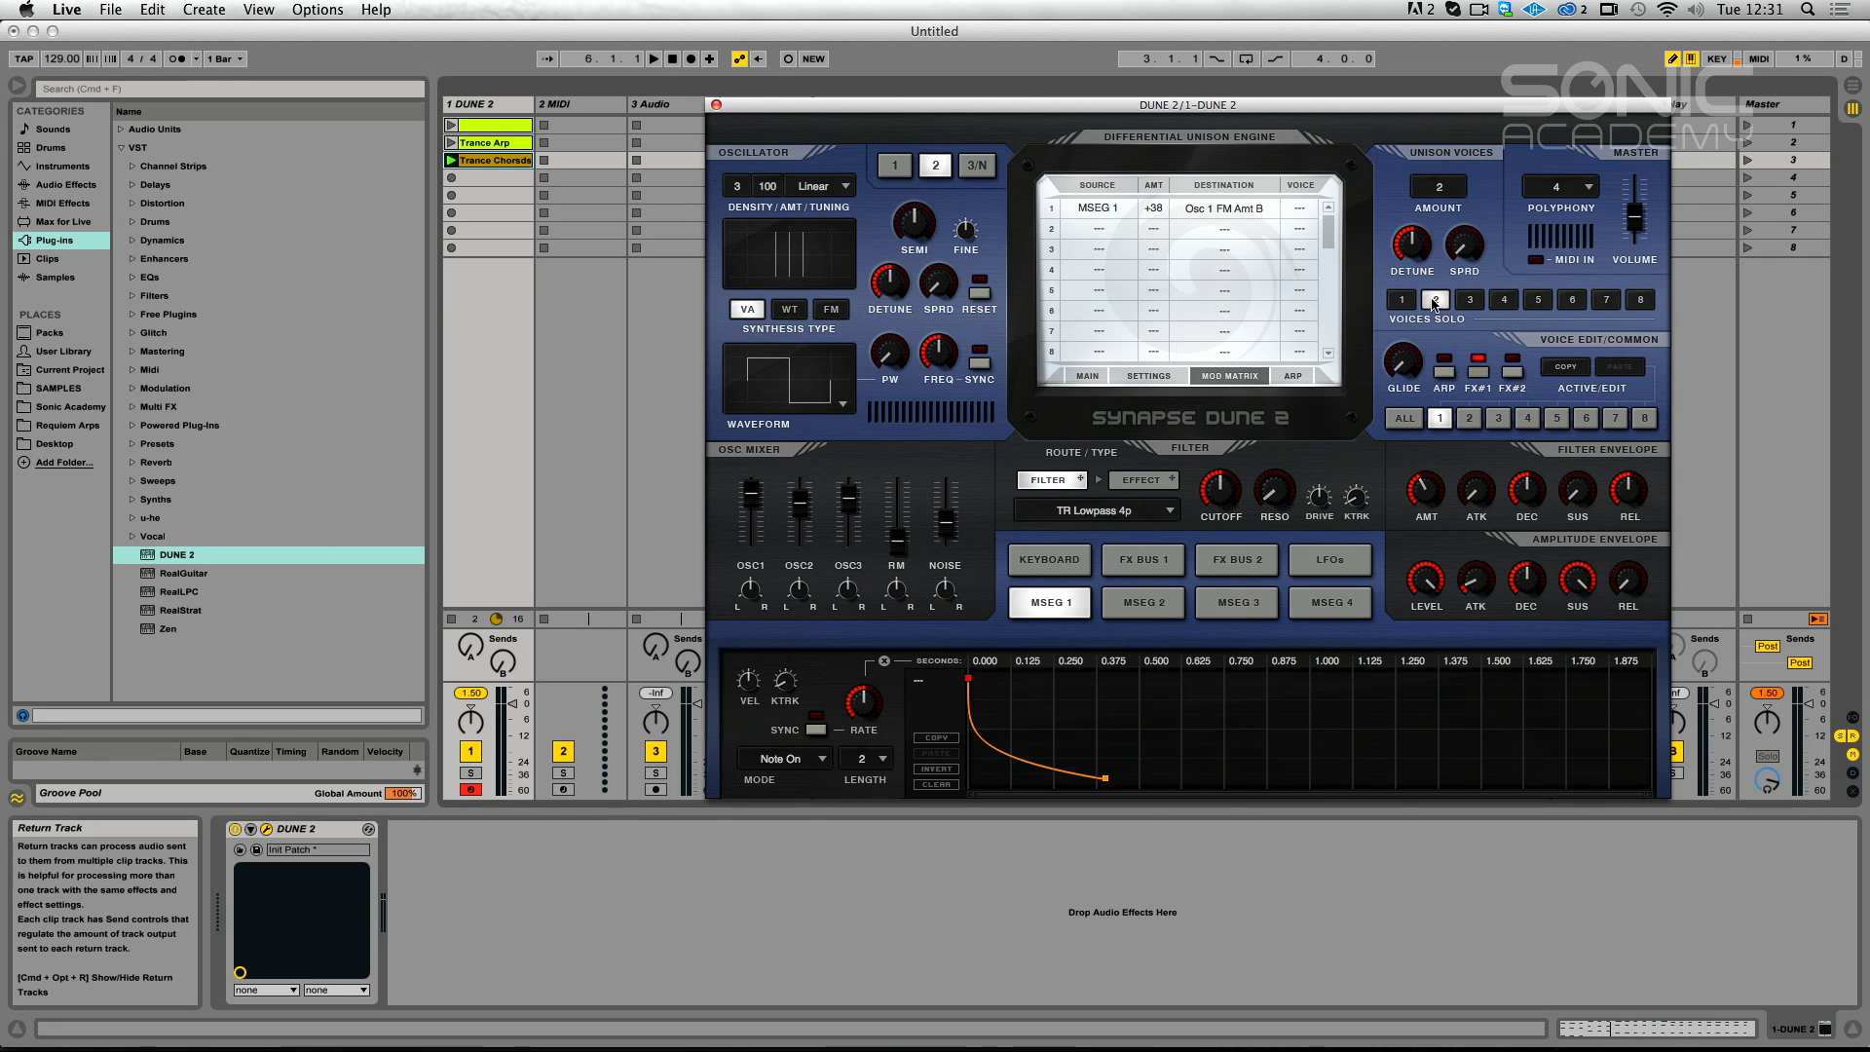
pyautogui.click(1467, 420)
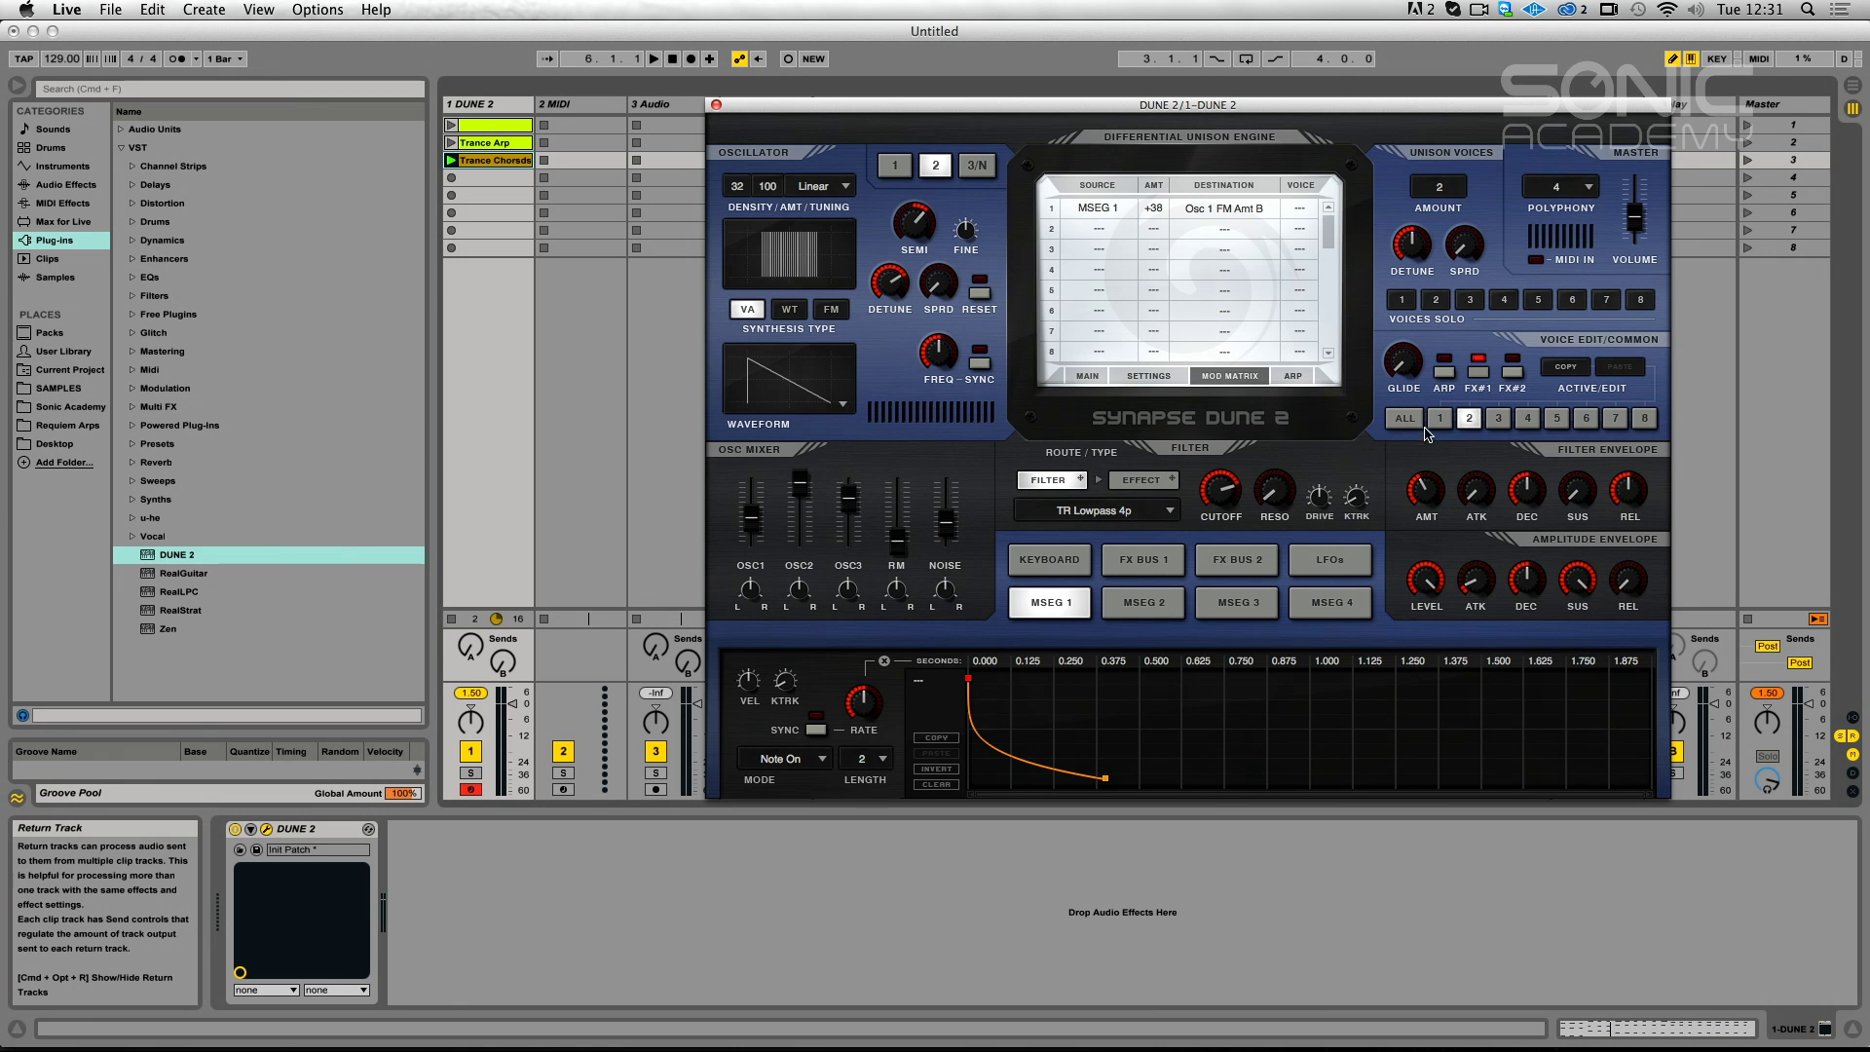
pyautogui.click(1442, 419)
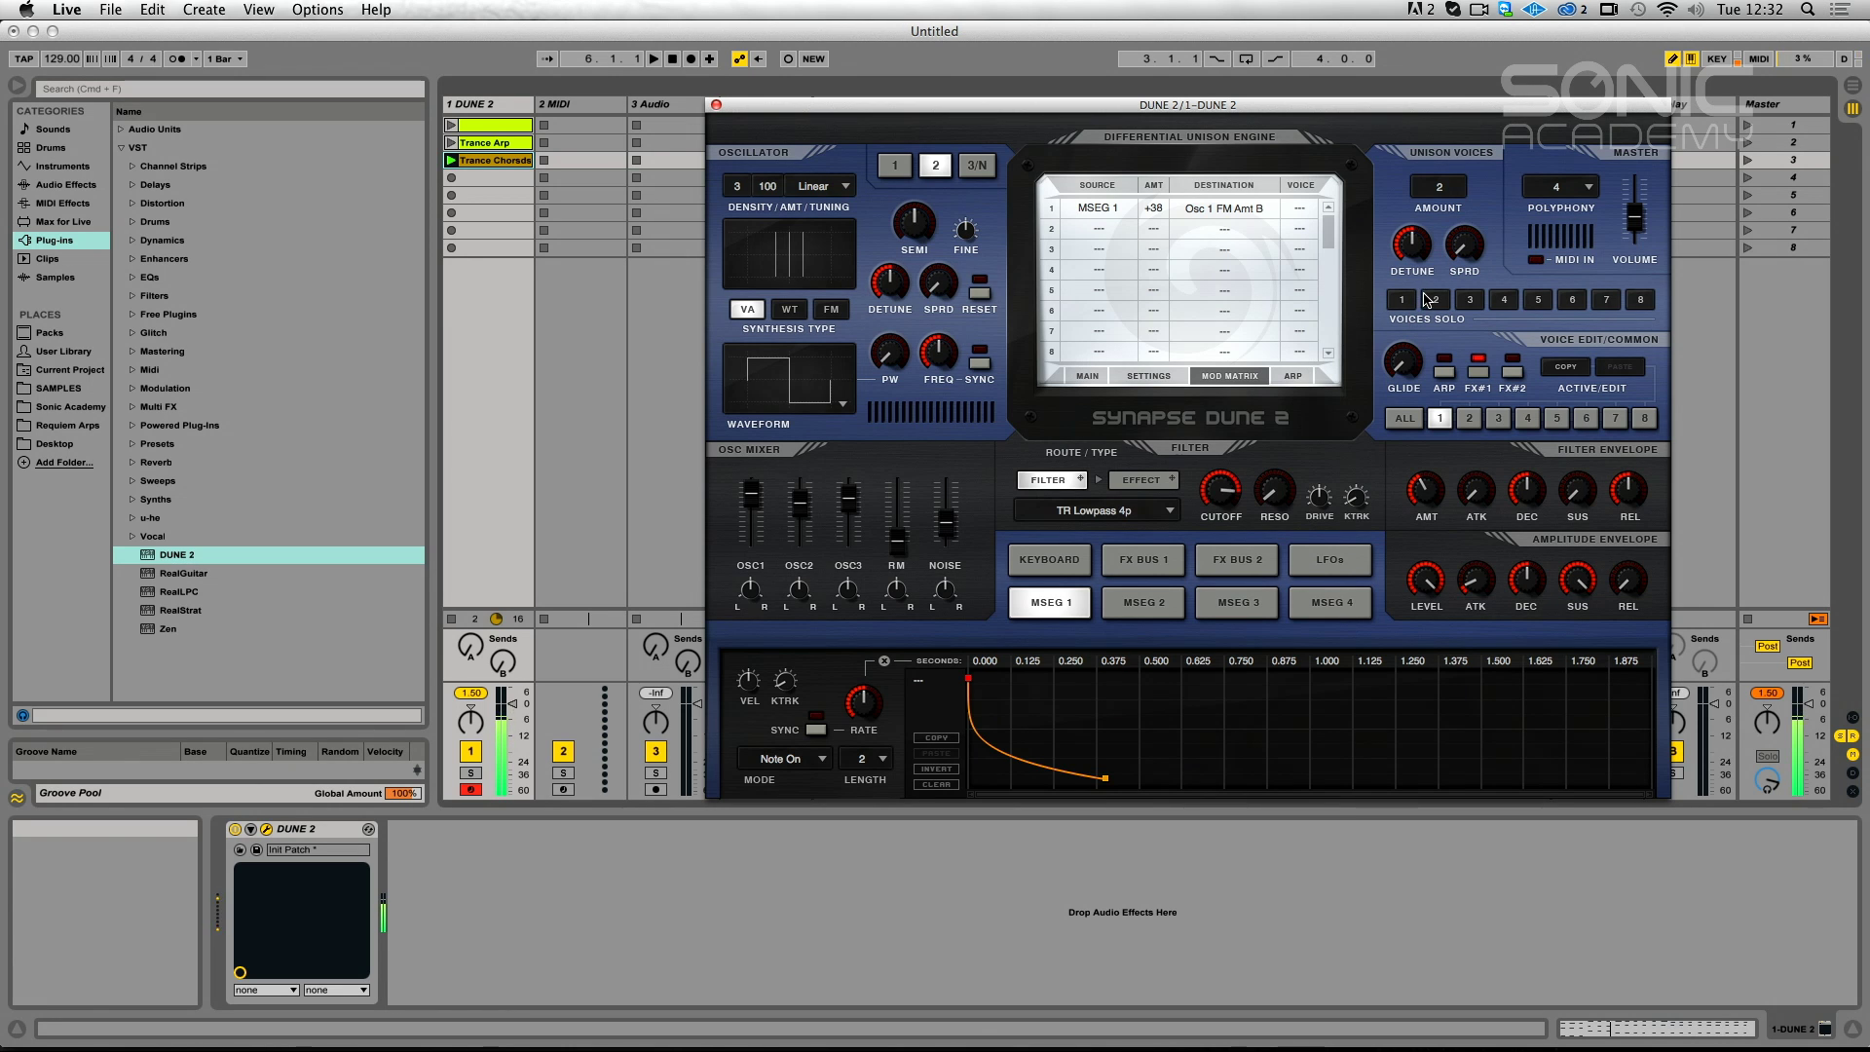
pyautogui.click(1088, 377)
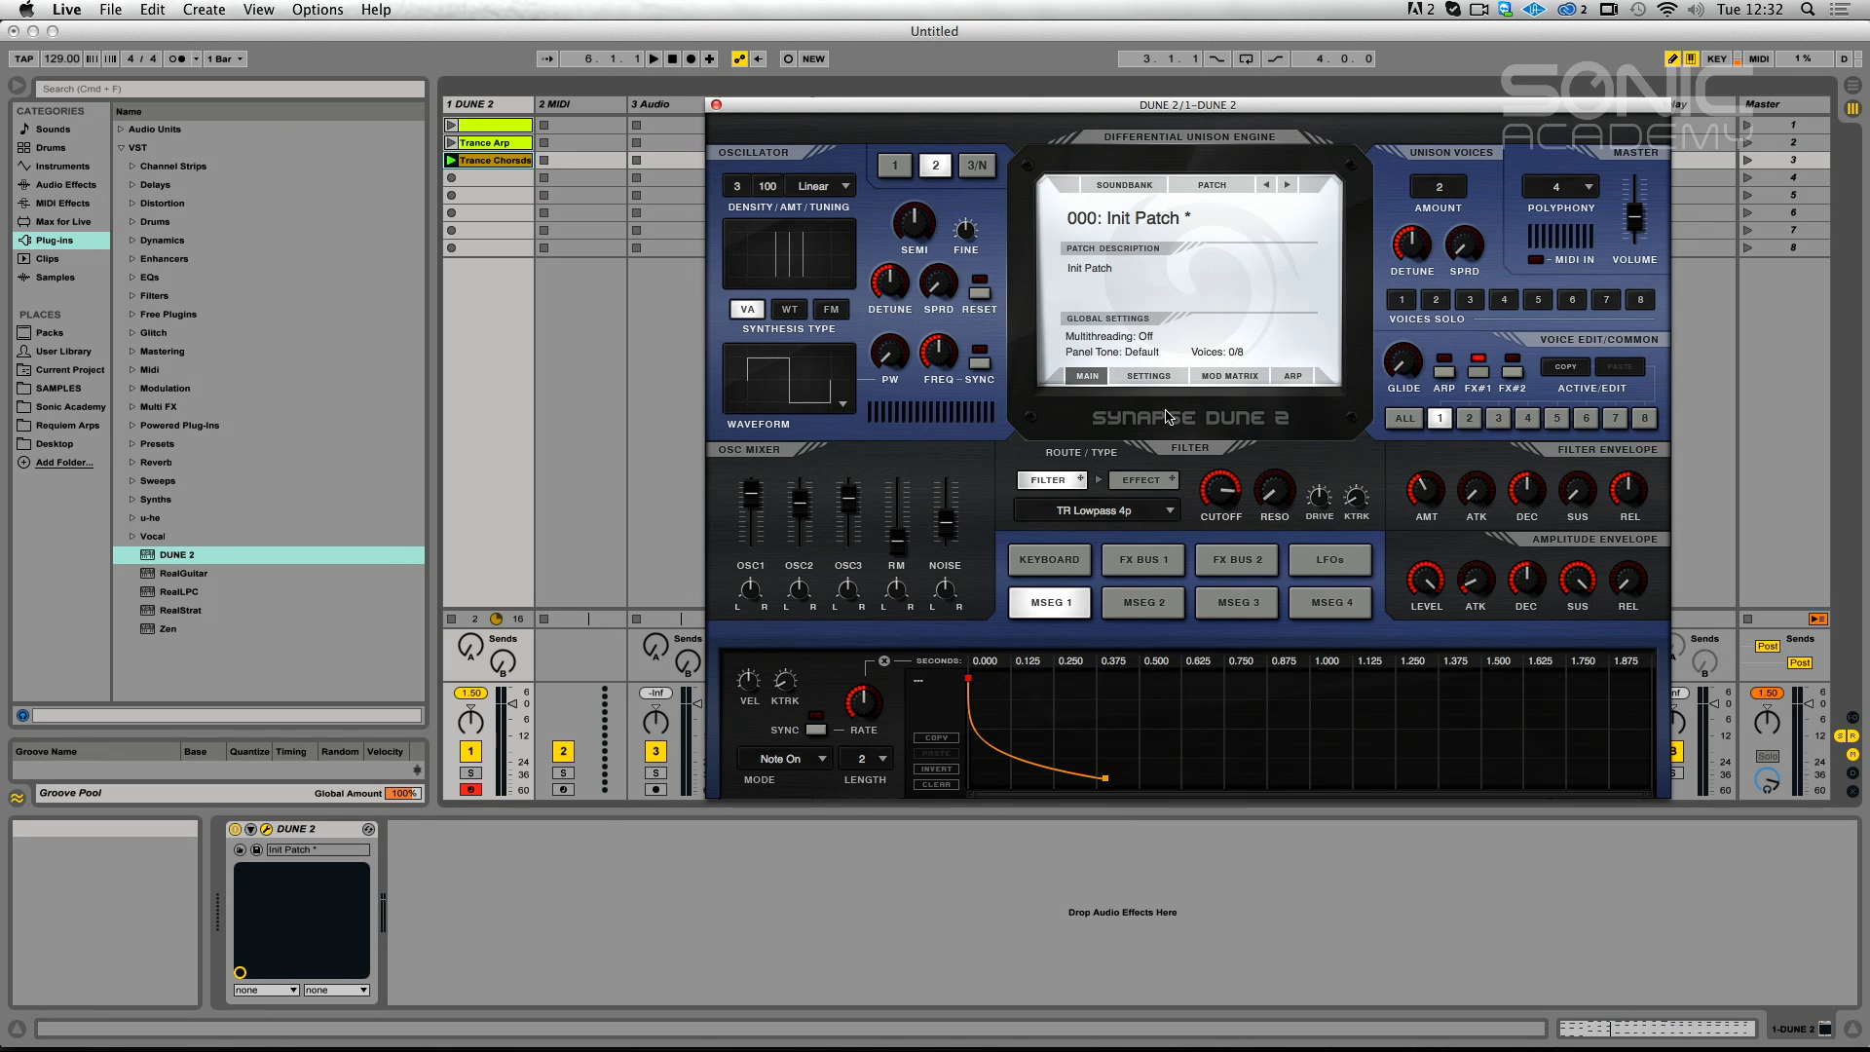
pyautogui.click(1470, 421)
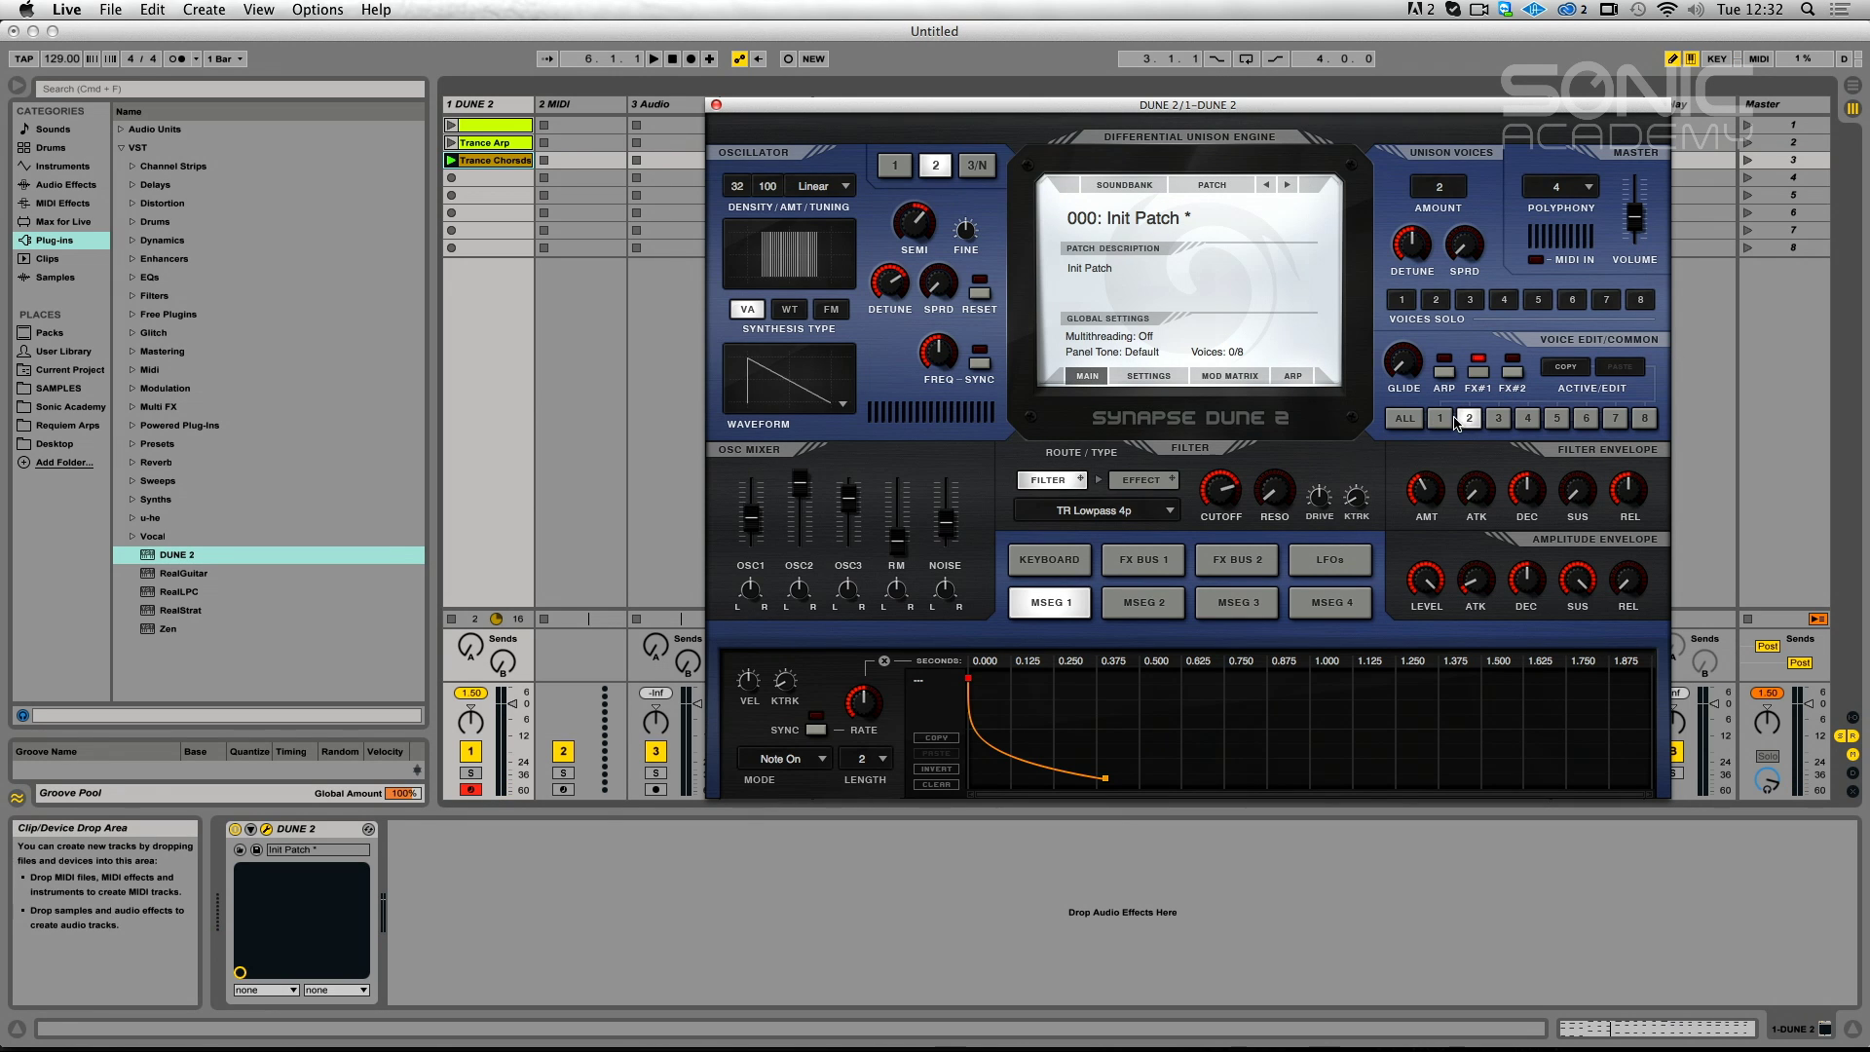
pyautogui.click(1441, 420)
# Set the filter type of voice 2 to Acid Lowpass.
pyautogui.click(1477, 421)
pyautogui.click(1159, 511)
pyautogui.click(1175, 751)
pyautogui.click(1127, 516)
pyautogui.click(1093, 774)
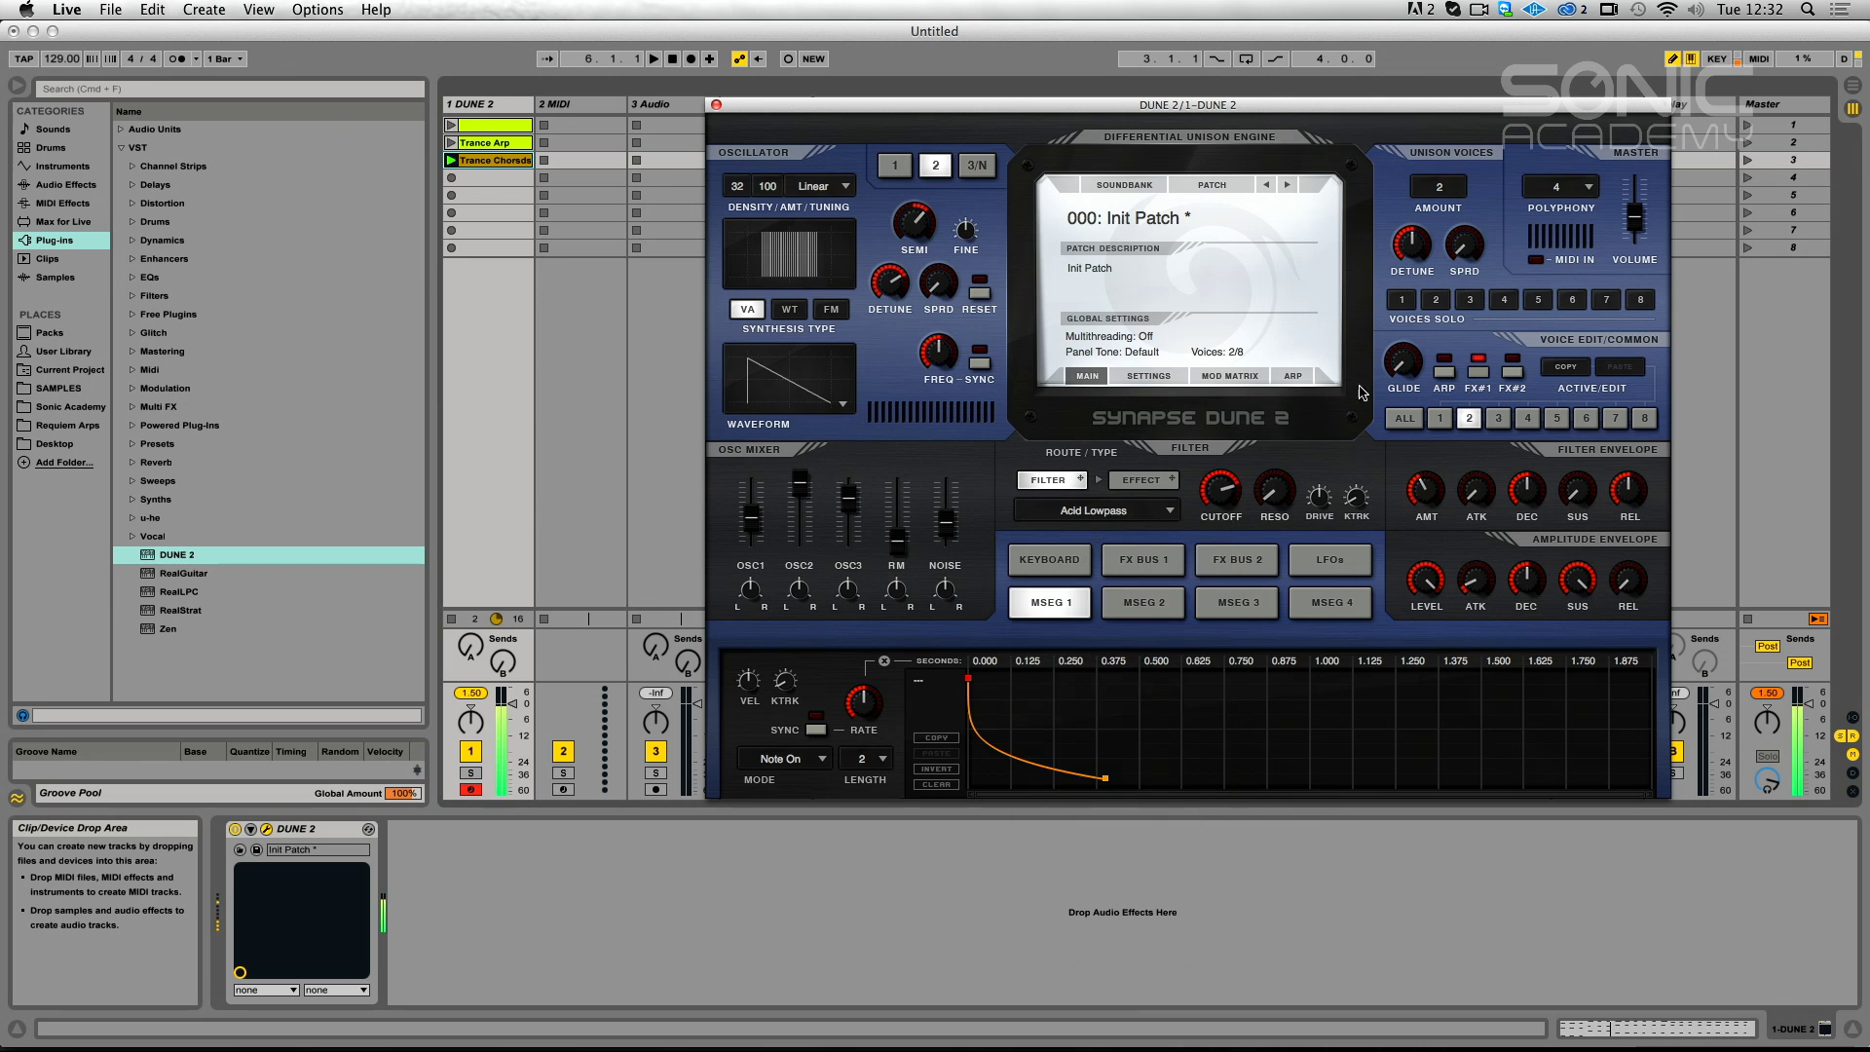
# Compare the filter types of voices 1 and 2, ending on voice 1.
pyautogui.click(1438, 420)
pyautogui.click(1476, 420)
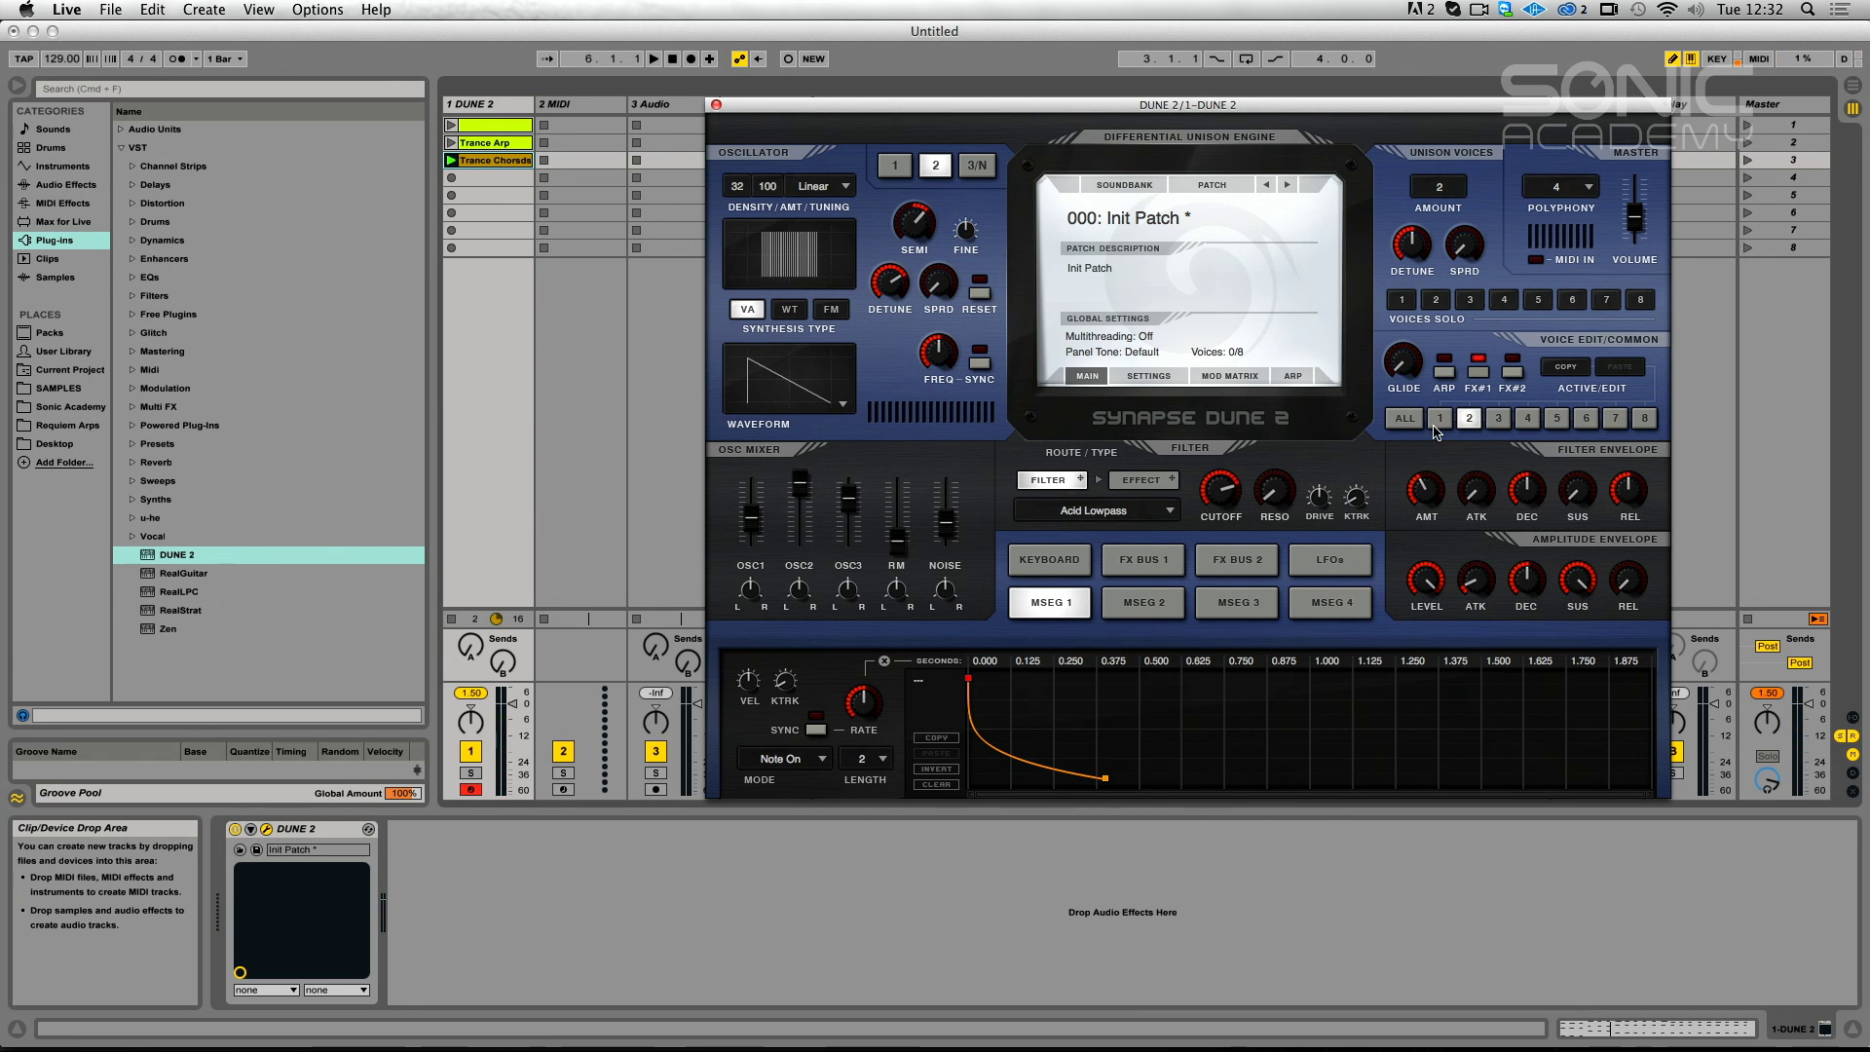
pyautogui.click(1439, 419)
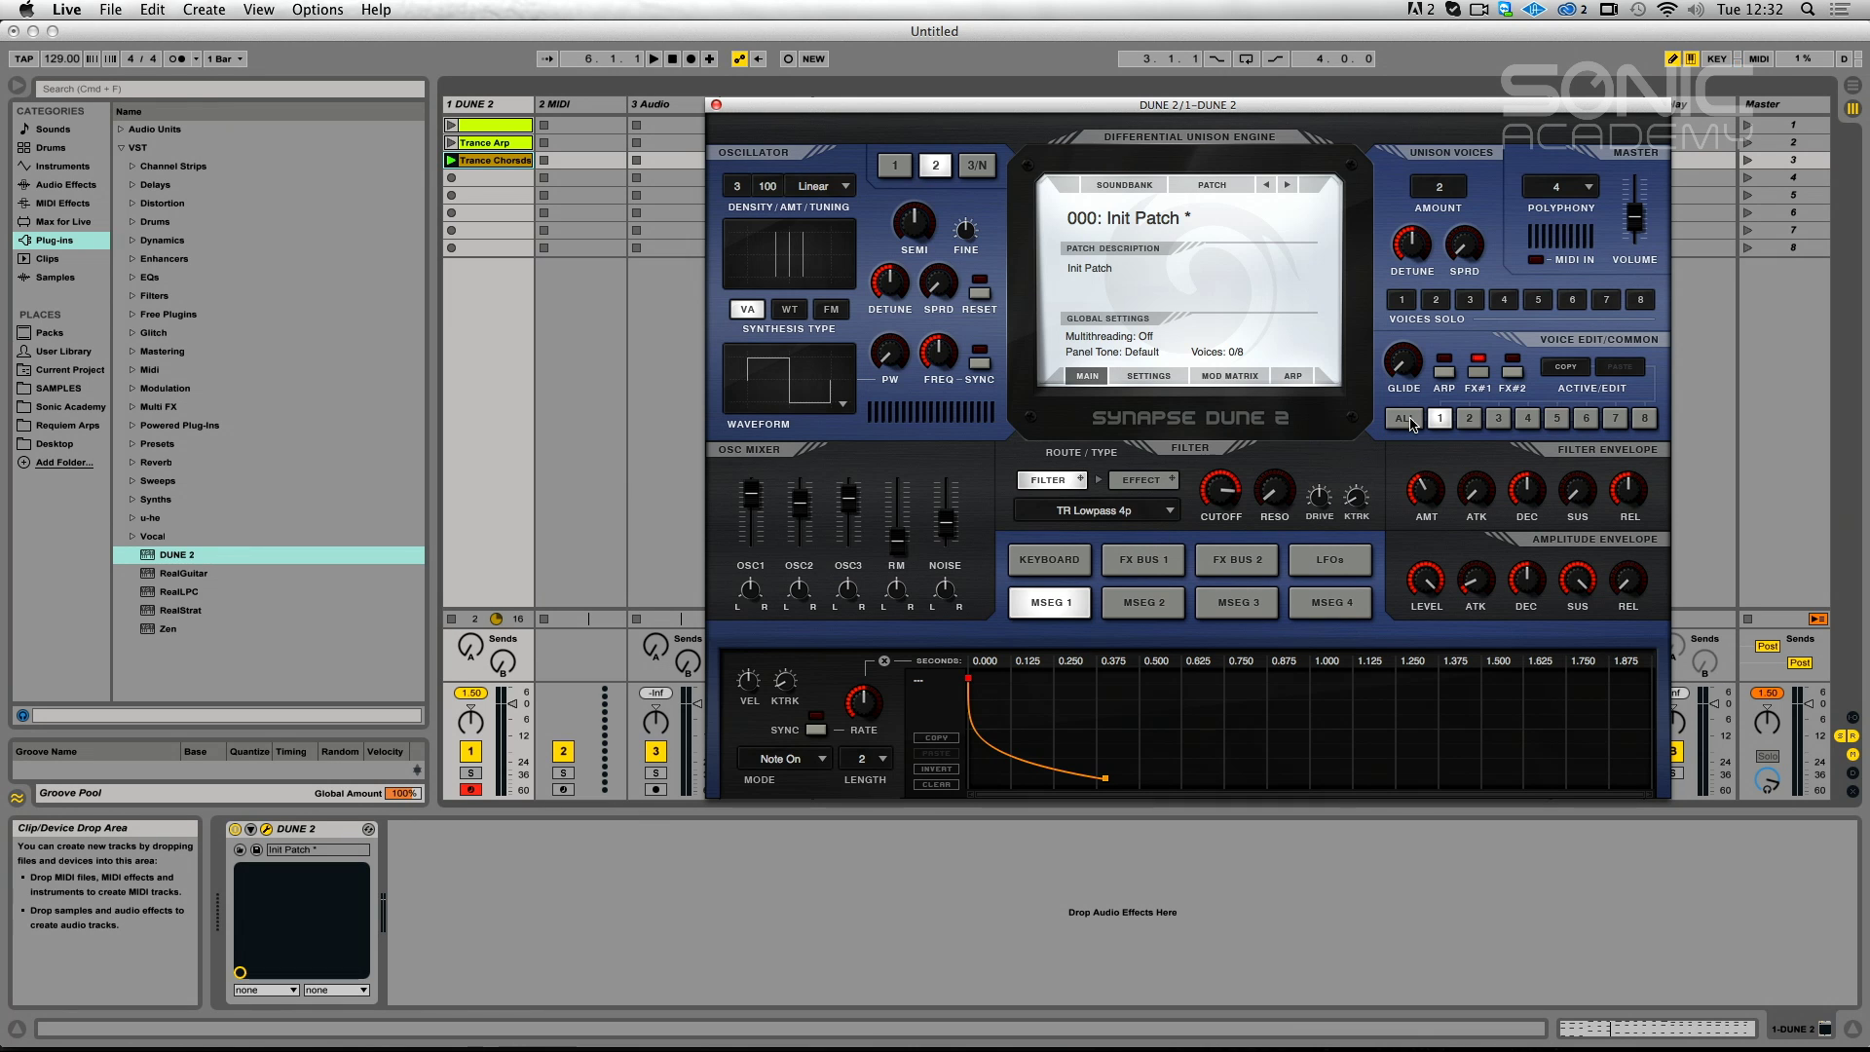
# Adjust the filter cutoff and raise oscillator 2's spread for all voices, then check the result on voices 1 and 2.
pyautogui.click(1405, 419)
pyautogui.moveTo(1220, 492)
pyautogui.mouseDown()
pyautogui.moveTo(1216, 624)
pyautogui.moveTo(1215, 466)
pyautogui.moveTo(1208, 567)
pyautogui.moveTo(1214, 531)
pyautogui.moveTo(1184, 533)
pyautogui.moveTo(1196, 492)
pyautogui.moveTo(1168, 462)
pyautogui.moveTo(1215, 425)
pyautogui.moveTo(1213, 487)
pyautogui.mouseUp()
pyautogui.click(1447, 423)
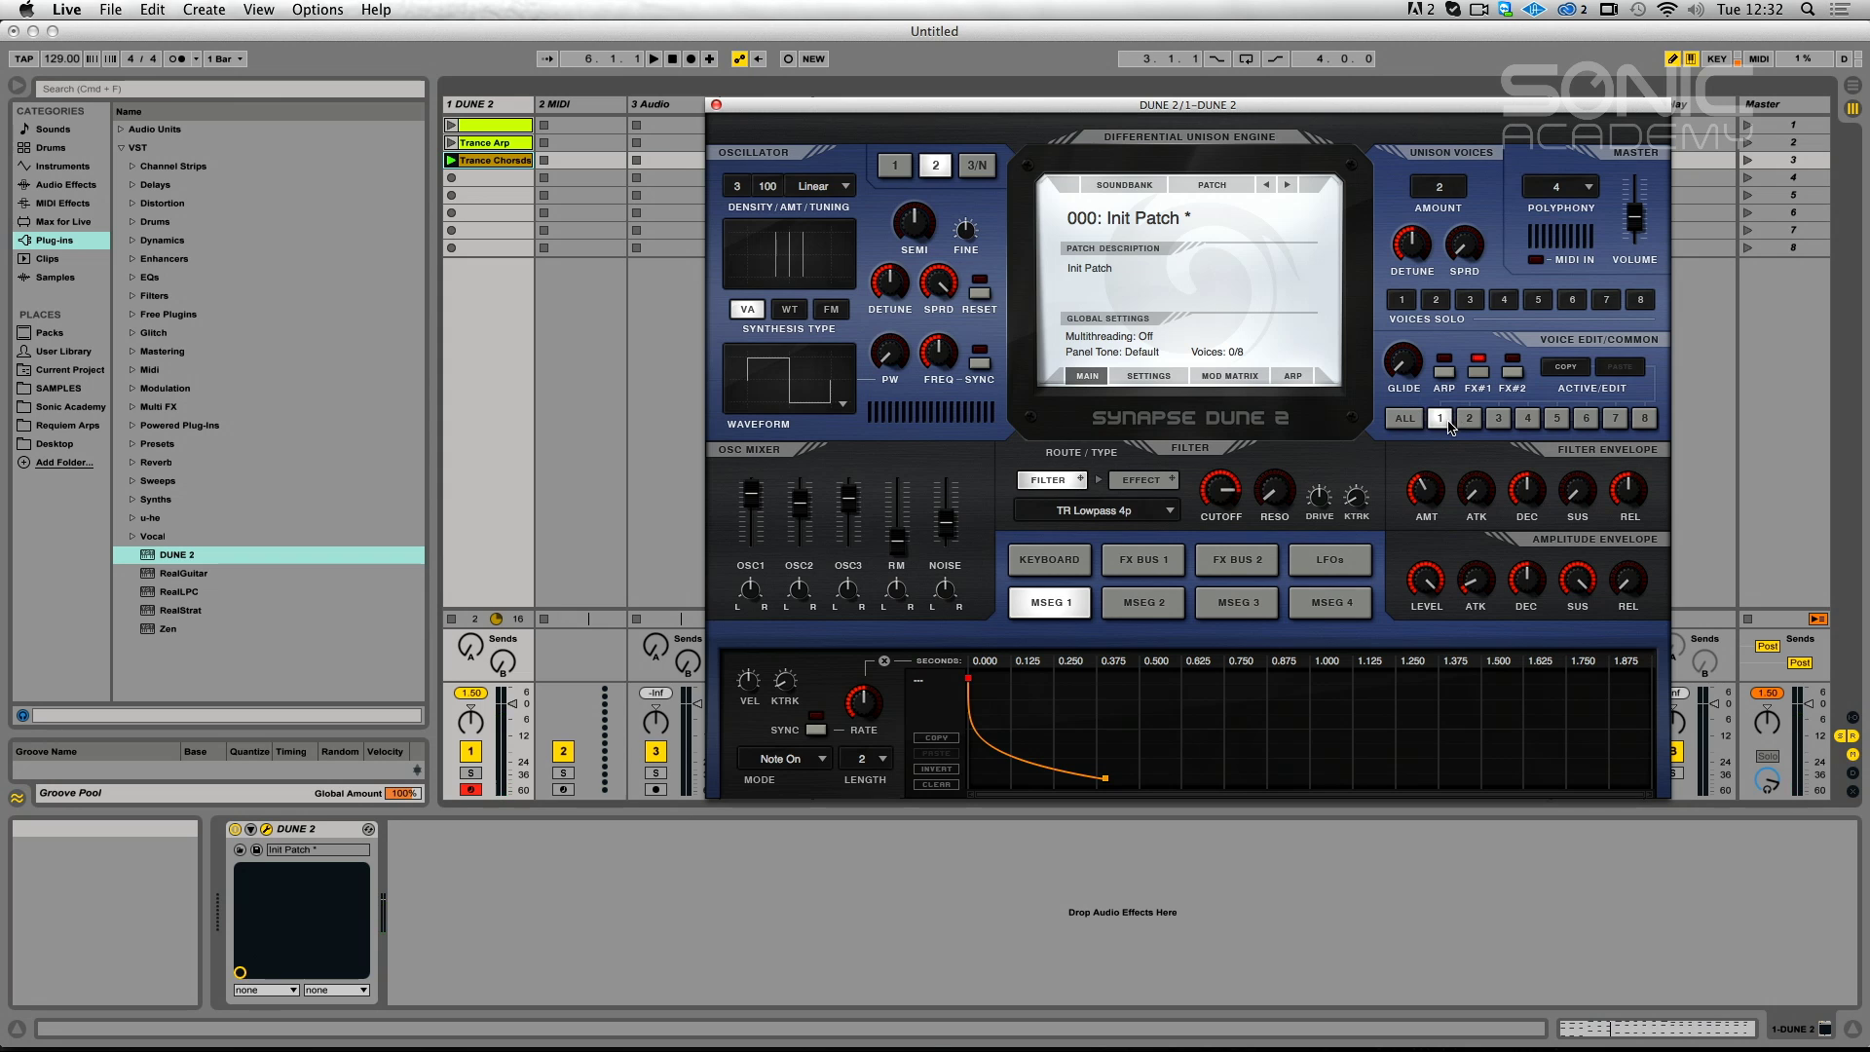
pyautogui.click(1470, 420)
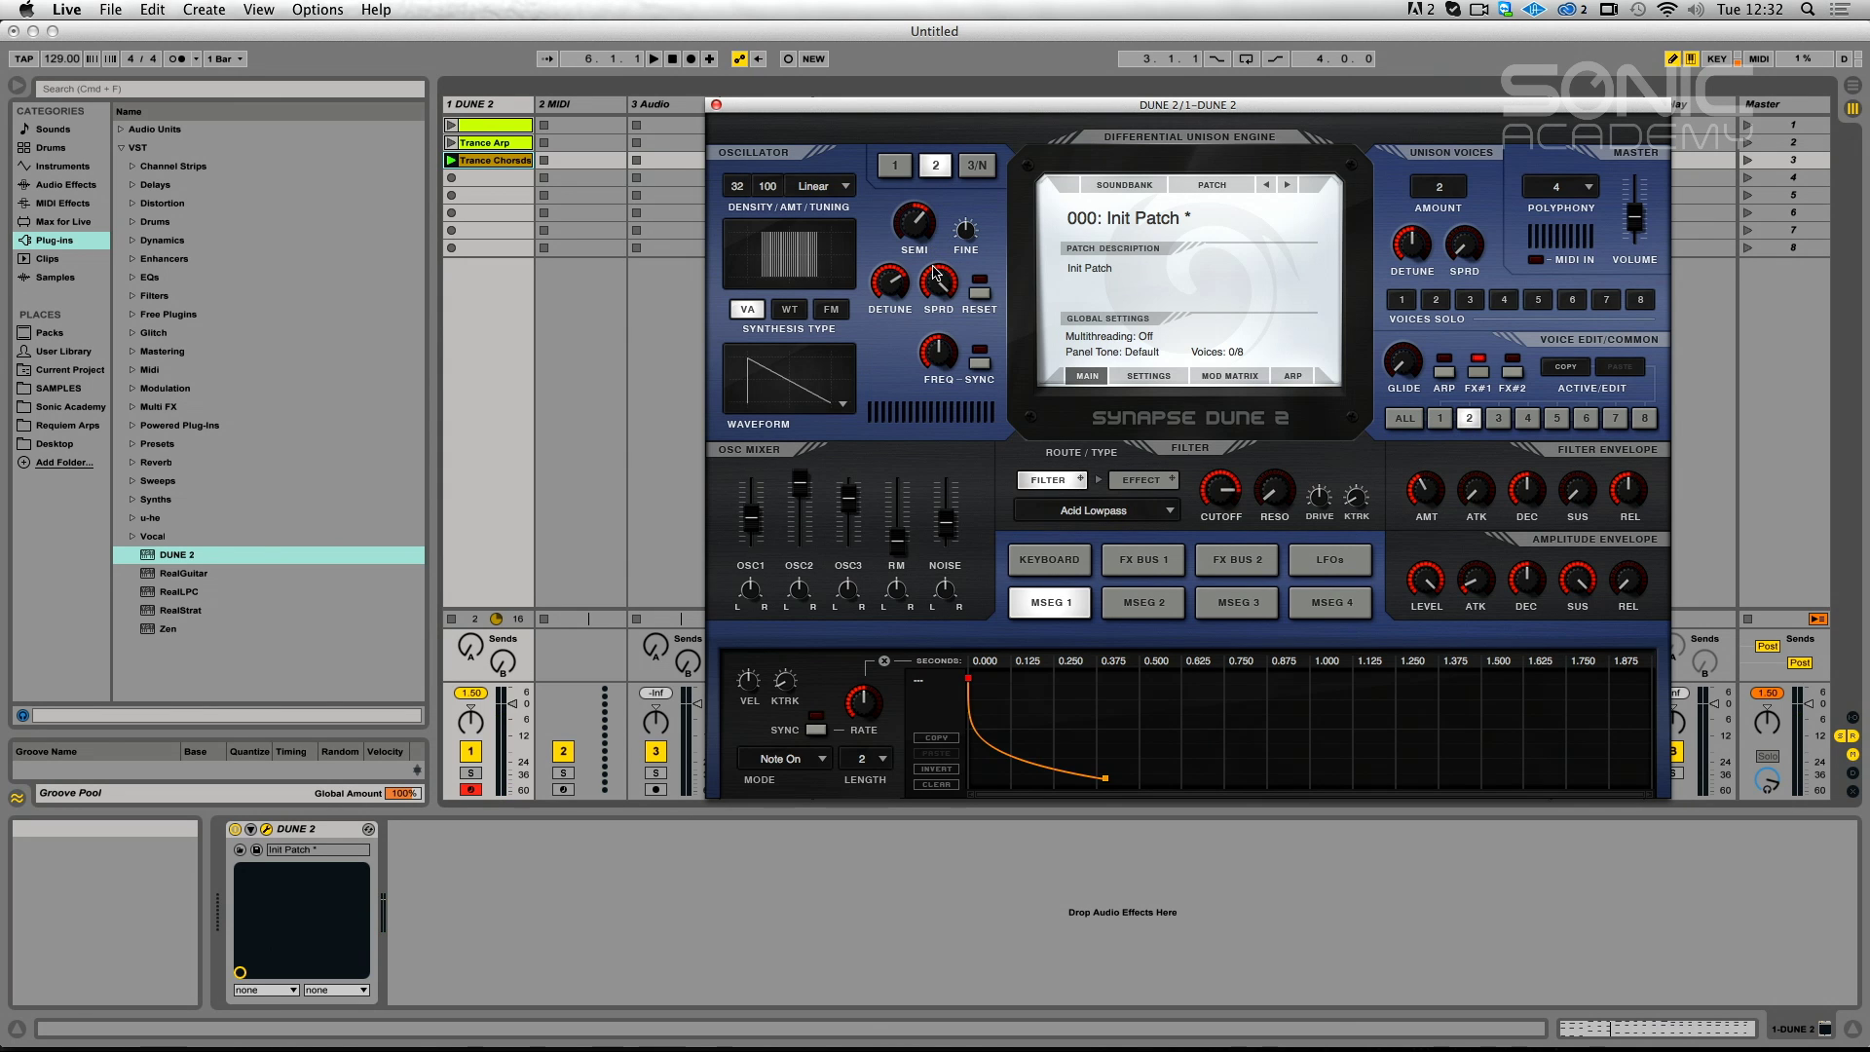
# Raise oscillator 1's spread and the cutoff, then switch editing to all voices and adjust oscillator 2's spread and the cutoff.
pyautogui.click(885, 173)
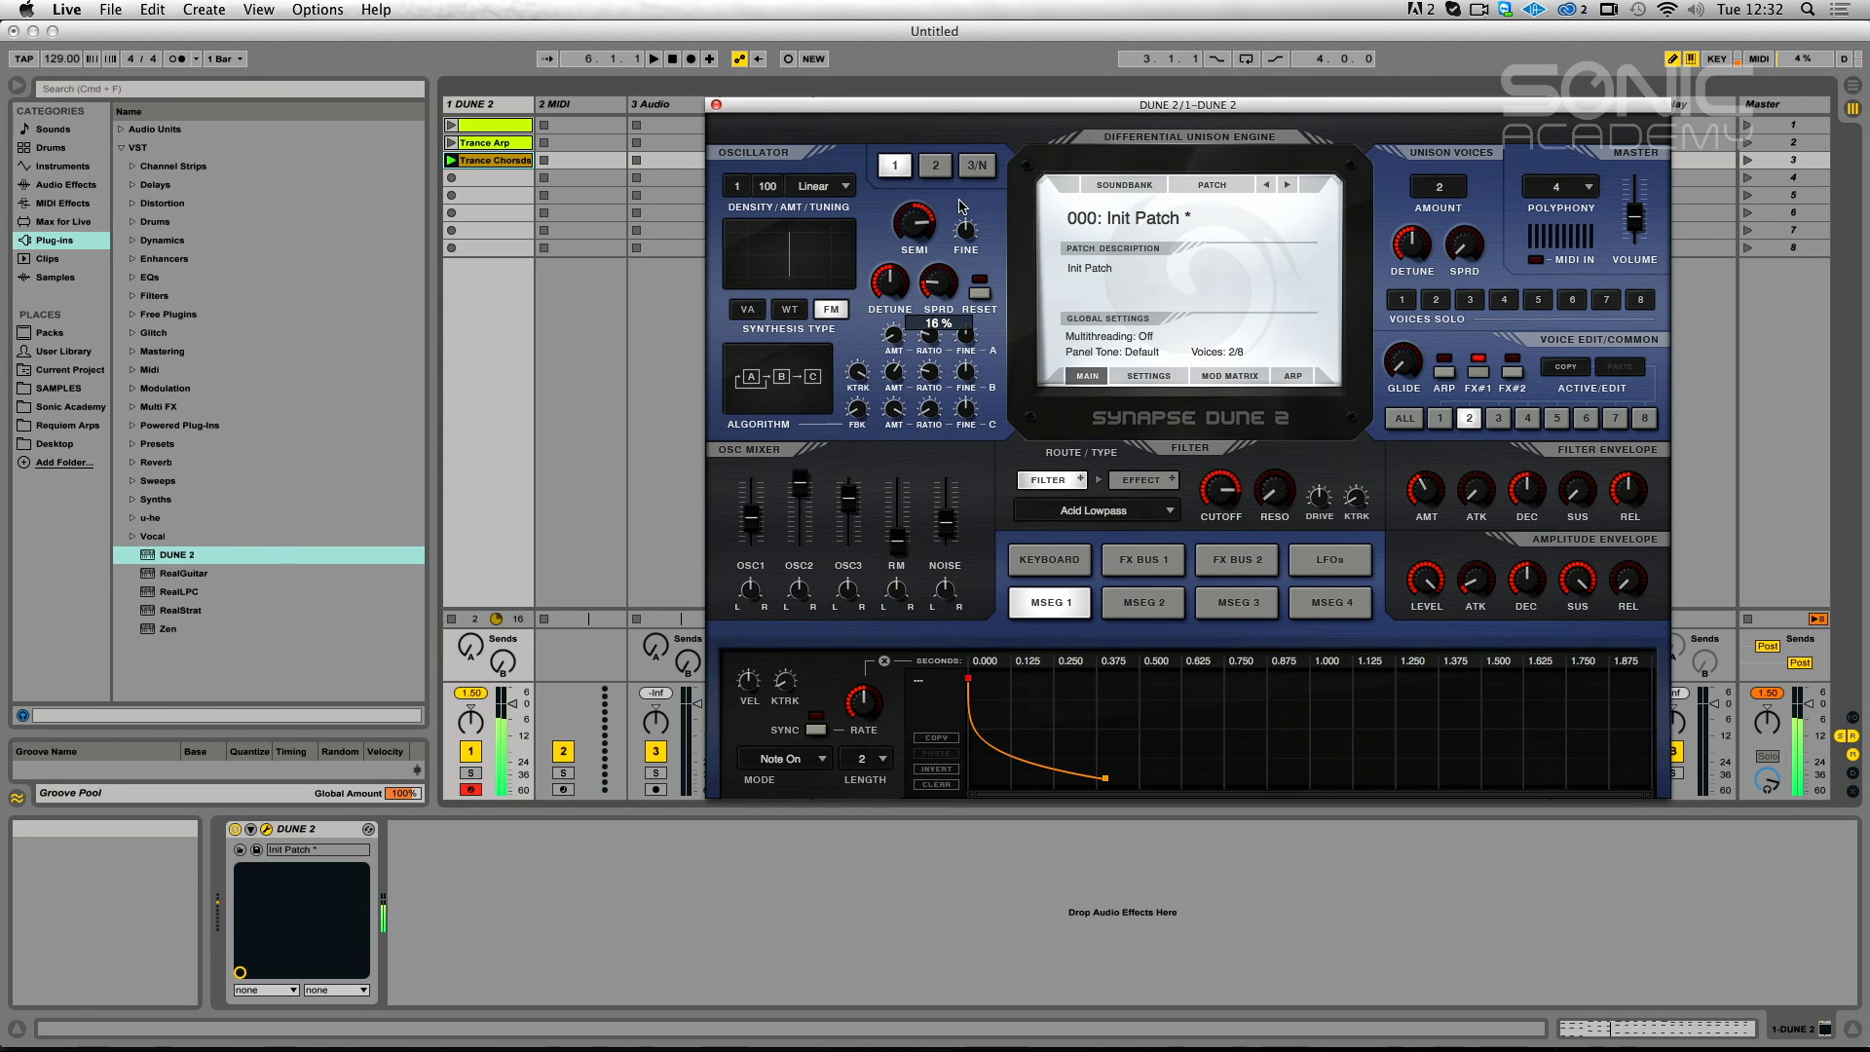
pyautogui.moveTo(1220, 491); pyautogui.dragTo(1266, 426)
pyautogui.click(1405, 418)
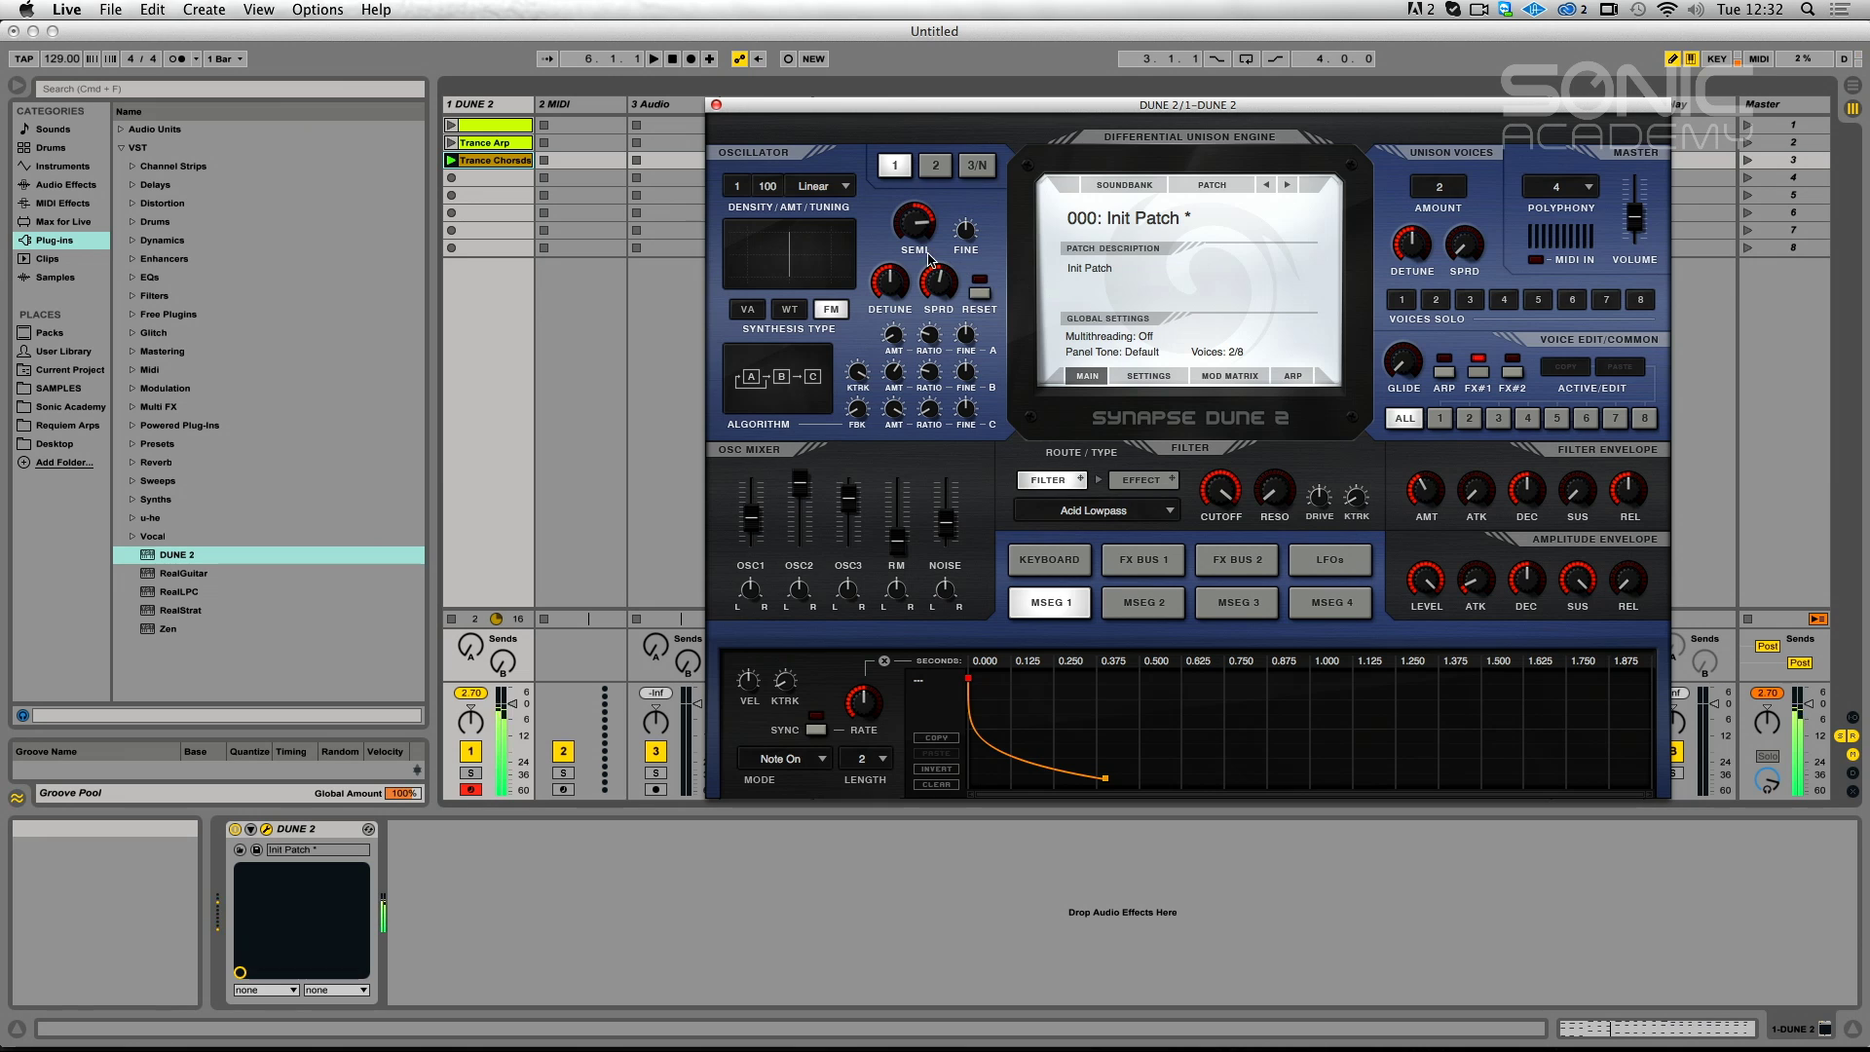
pyautogui.click(936, 165)
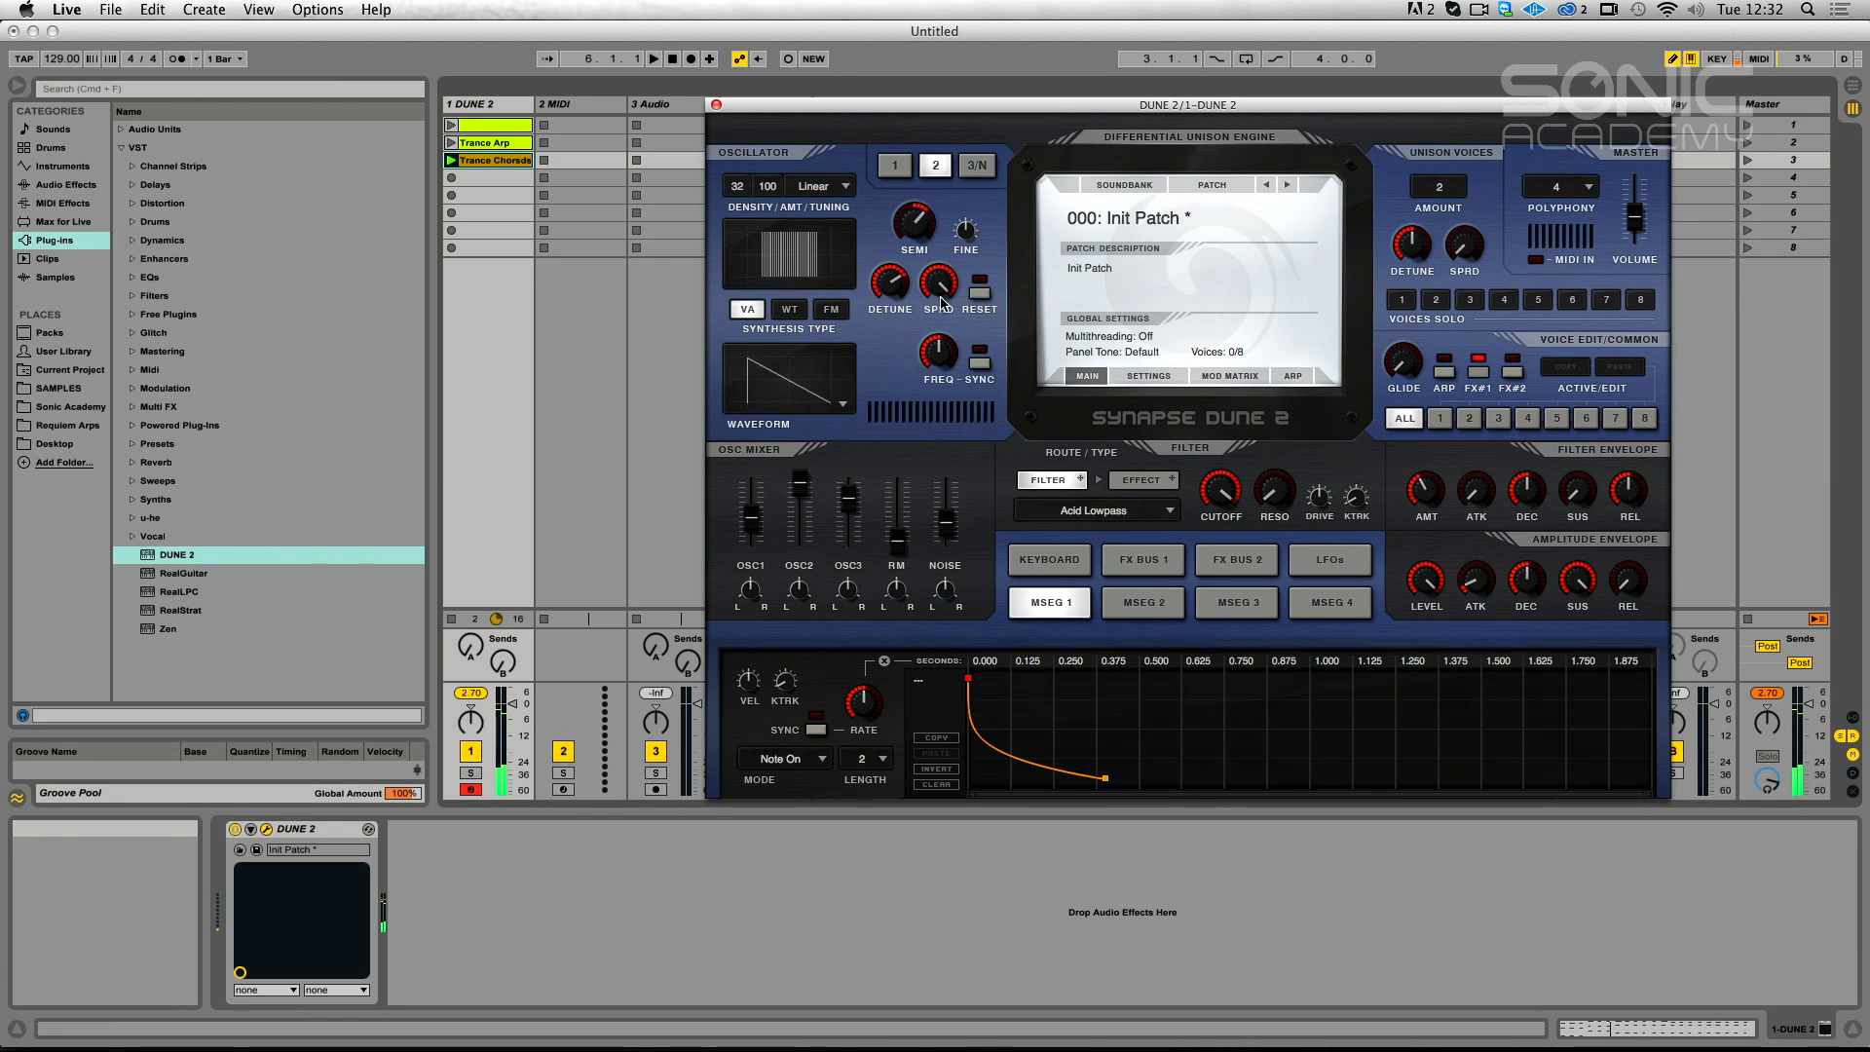
pyautogui.moveTo(1220, 492); pyautogui.dragTo(1215, 551)
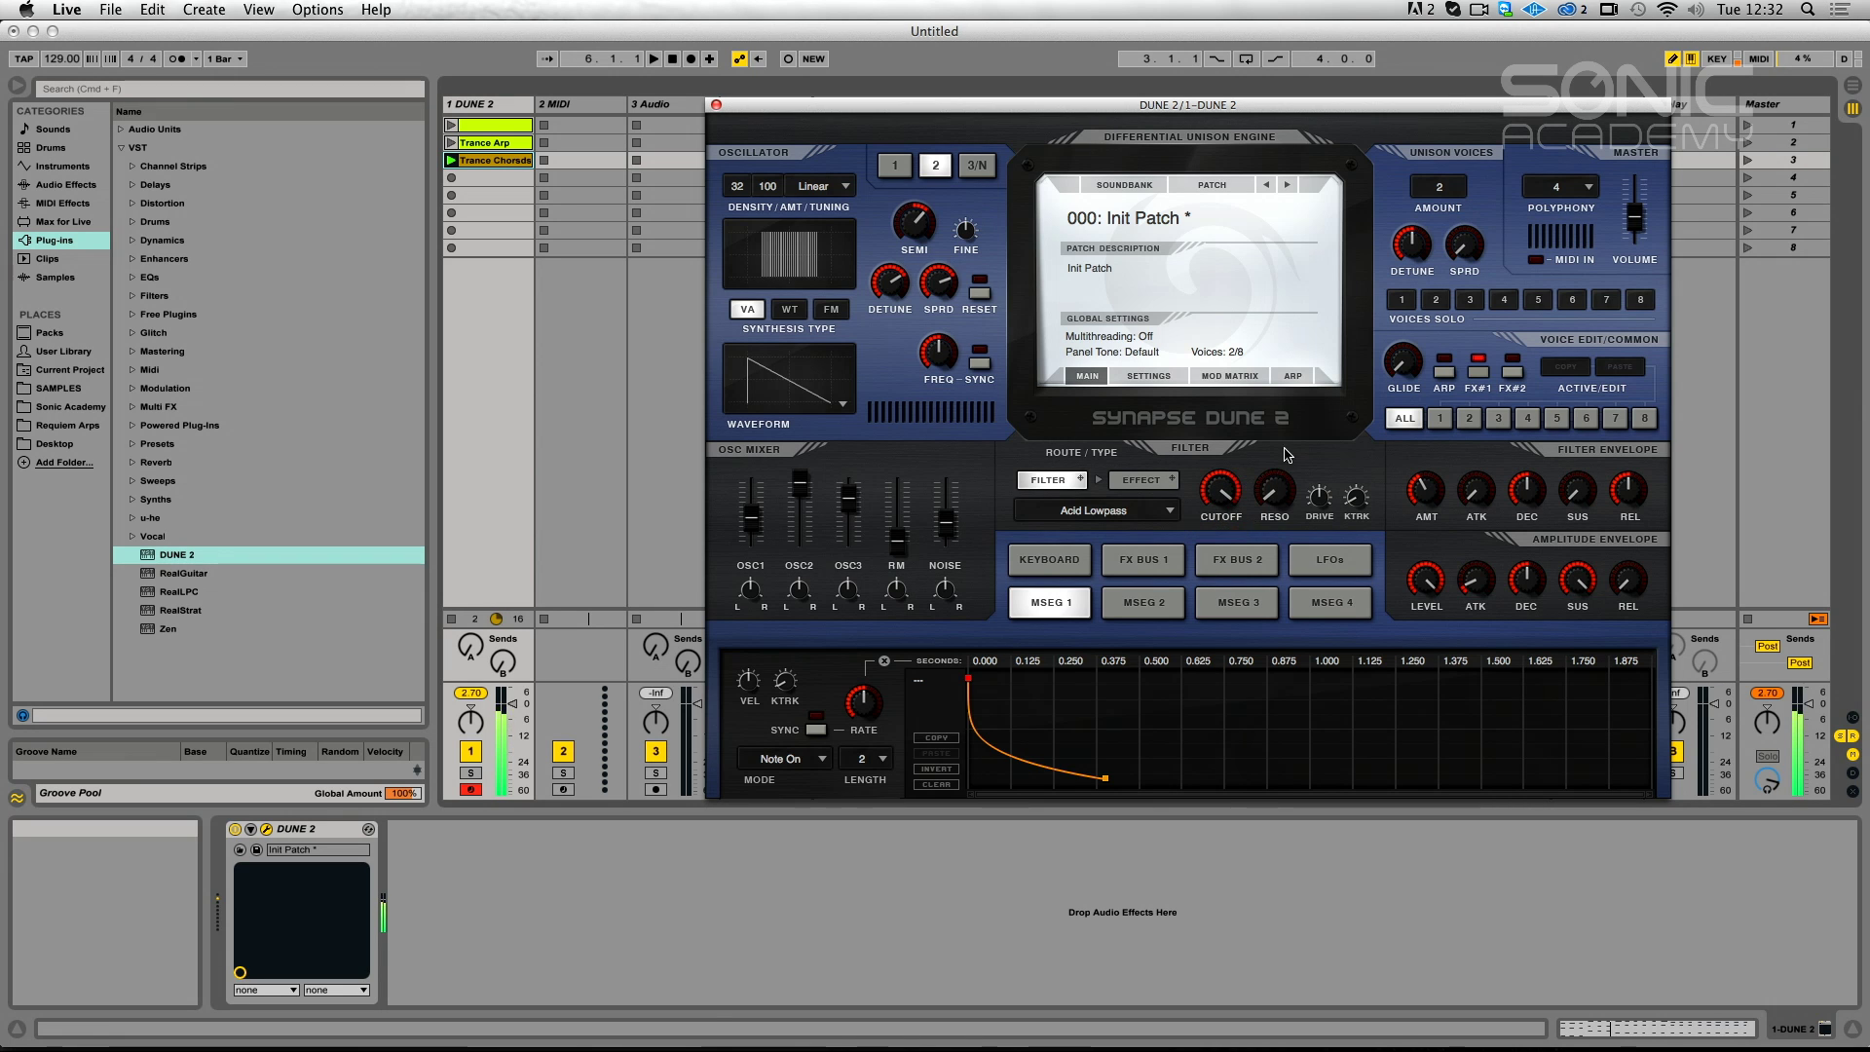
# Raise the unison voices' spread to 89 %, then readjust it.
pyautogui.moveTo(1479, 245); pyautogui.dragTo(1481, 74)
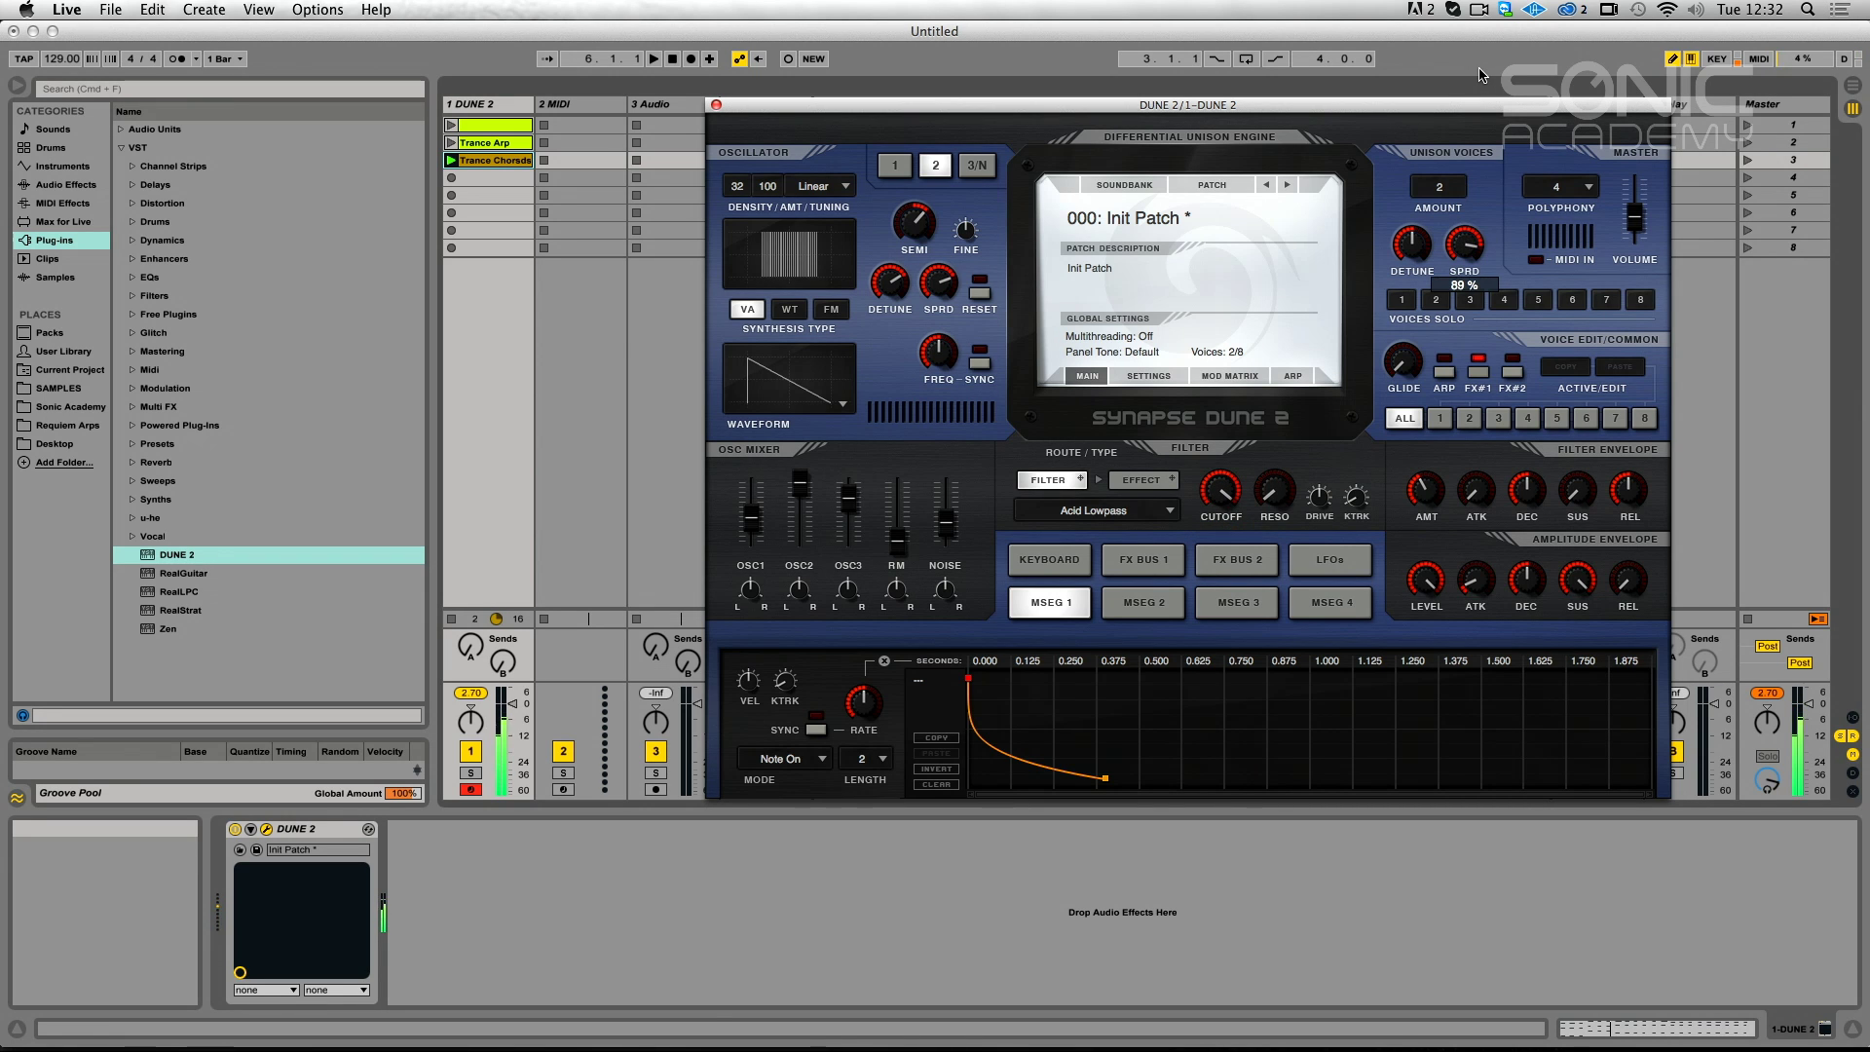
pyautogui.moveTo(1462, 247)
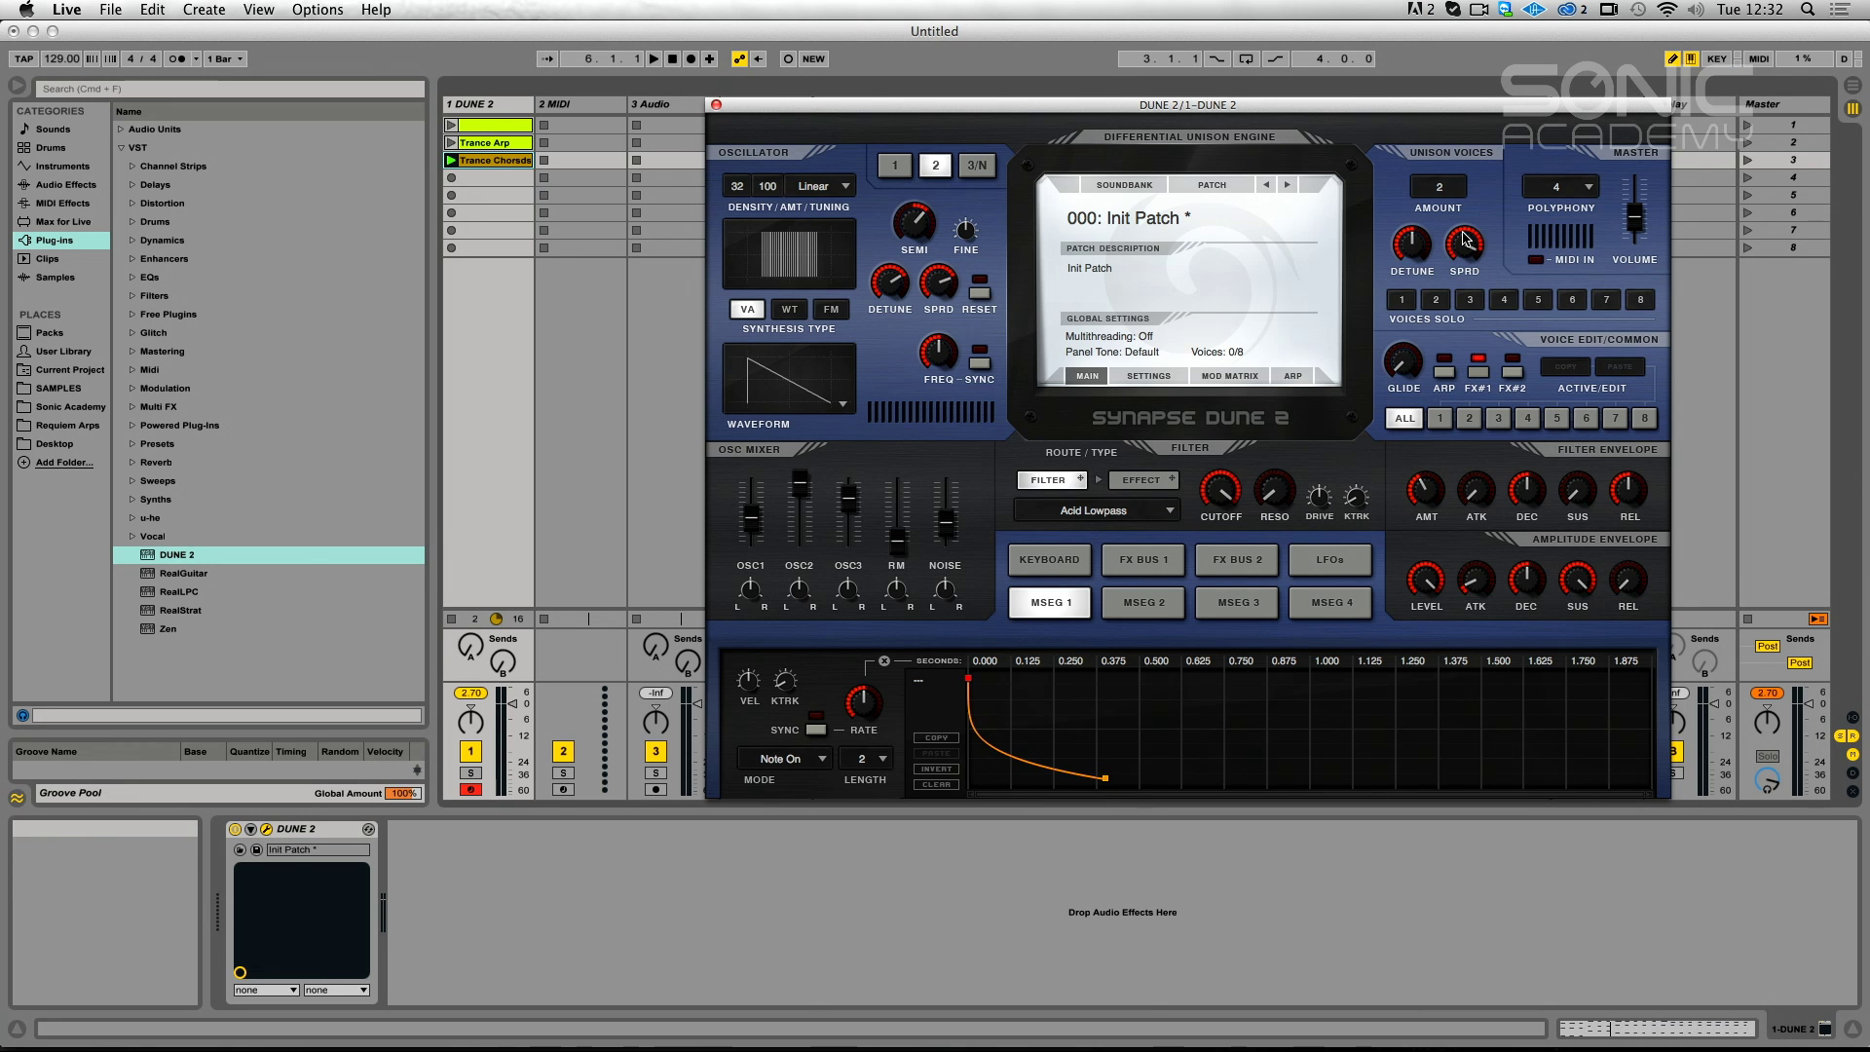
pyautogui.moveTo(1468, 243); pyautogui.dragTo(1474, 397)
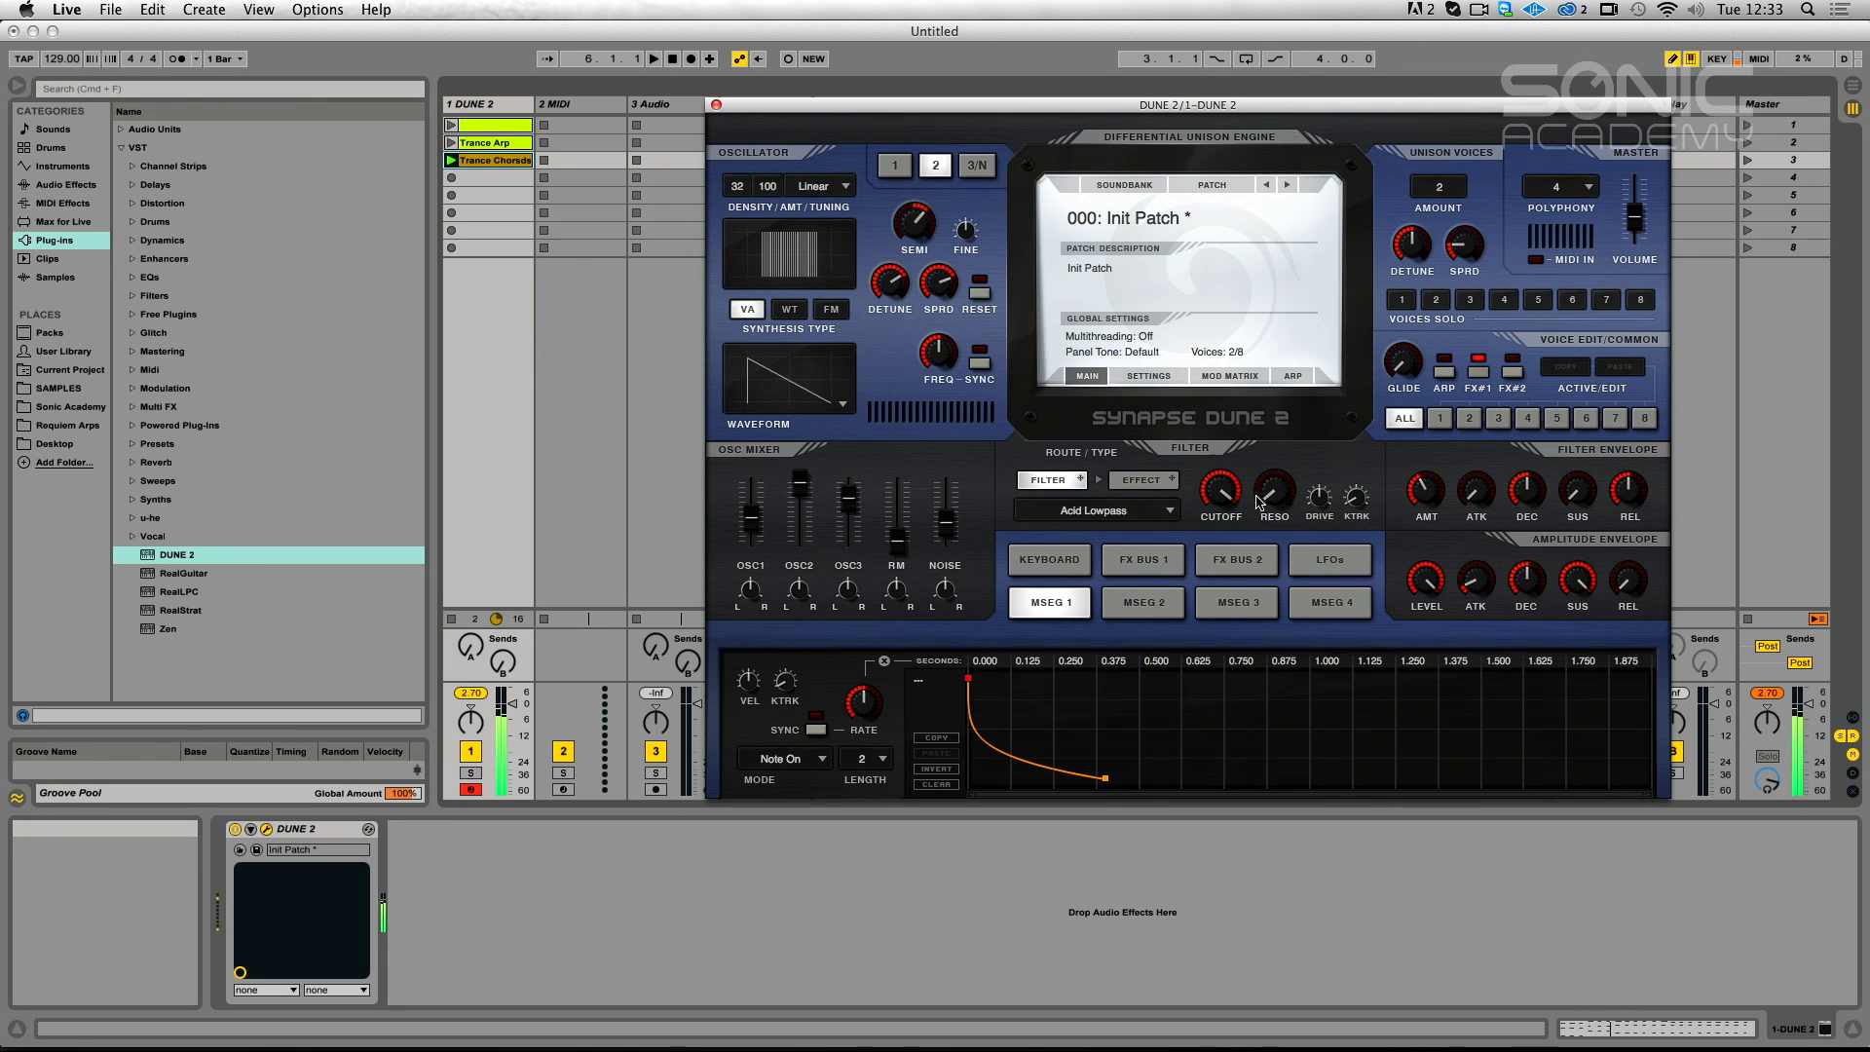
# Lower the noise level in the oscillator mixer to 0 % and reduce the filter cutoff.
pyautogui.moveTo(945, 523); pyautogui.dragTo(948, 539)
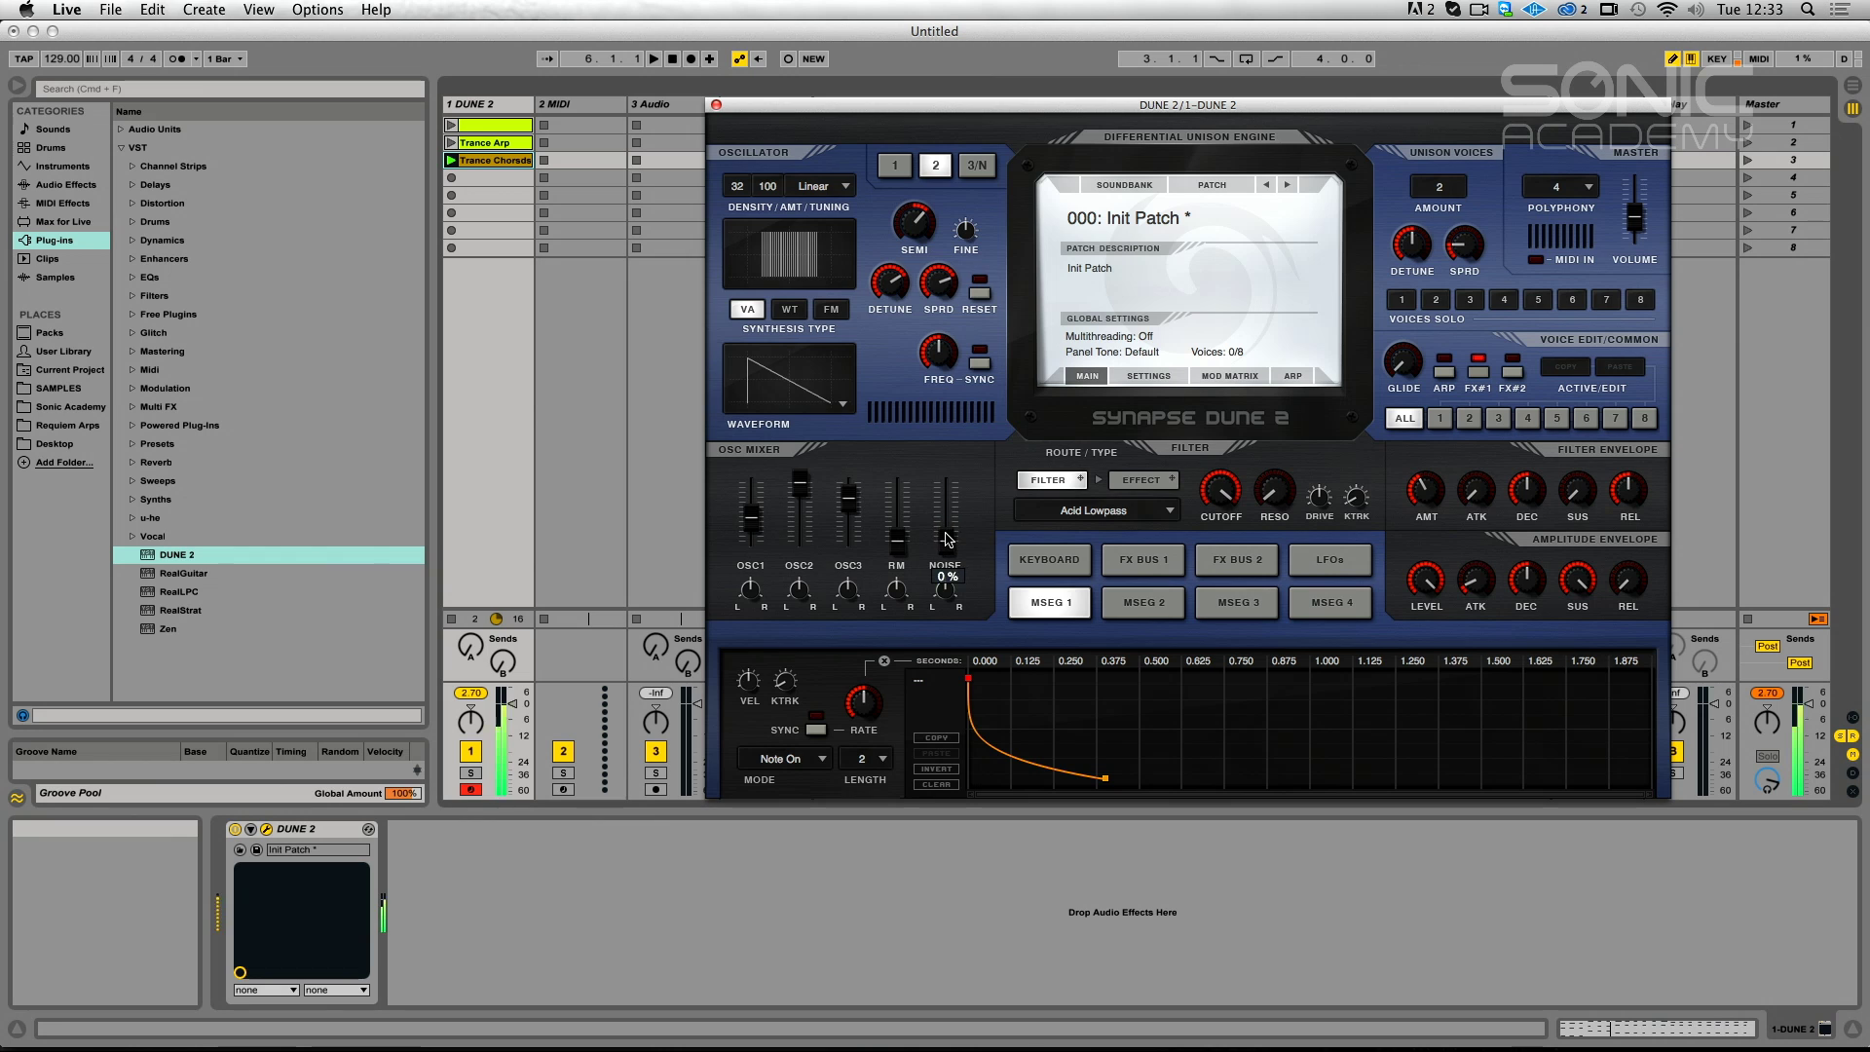
pyautogui.moveTo(1219, 490); pyautogui.dragTo(1259, 516)
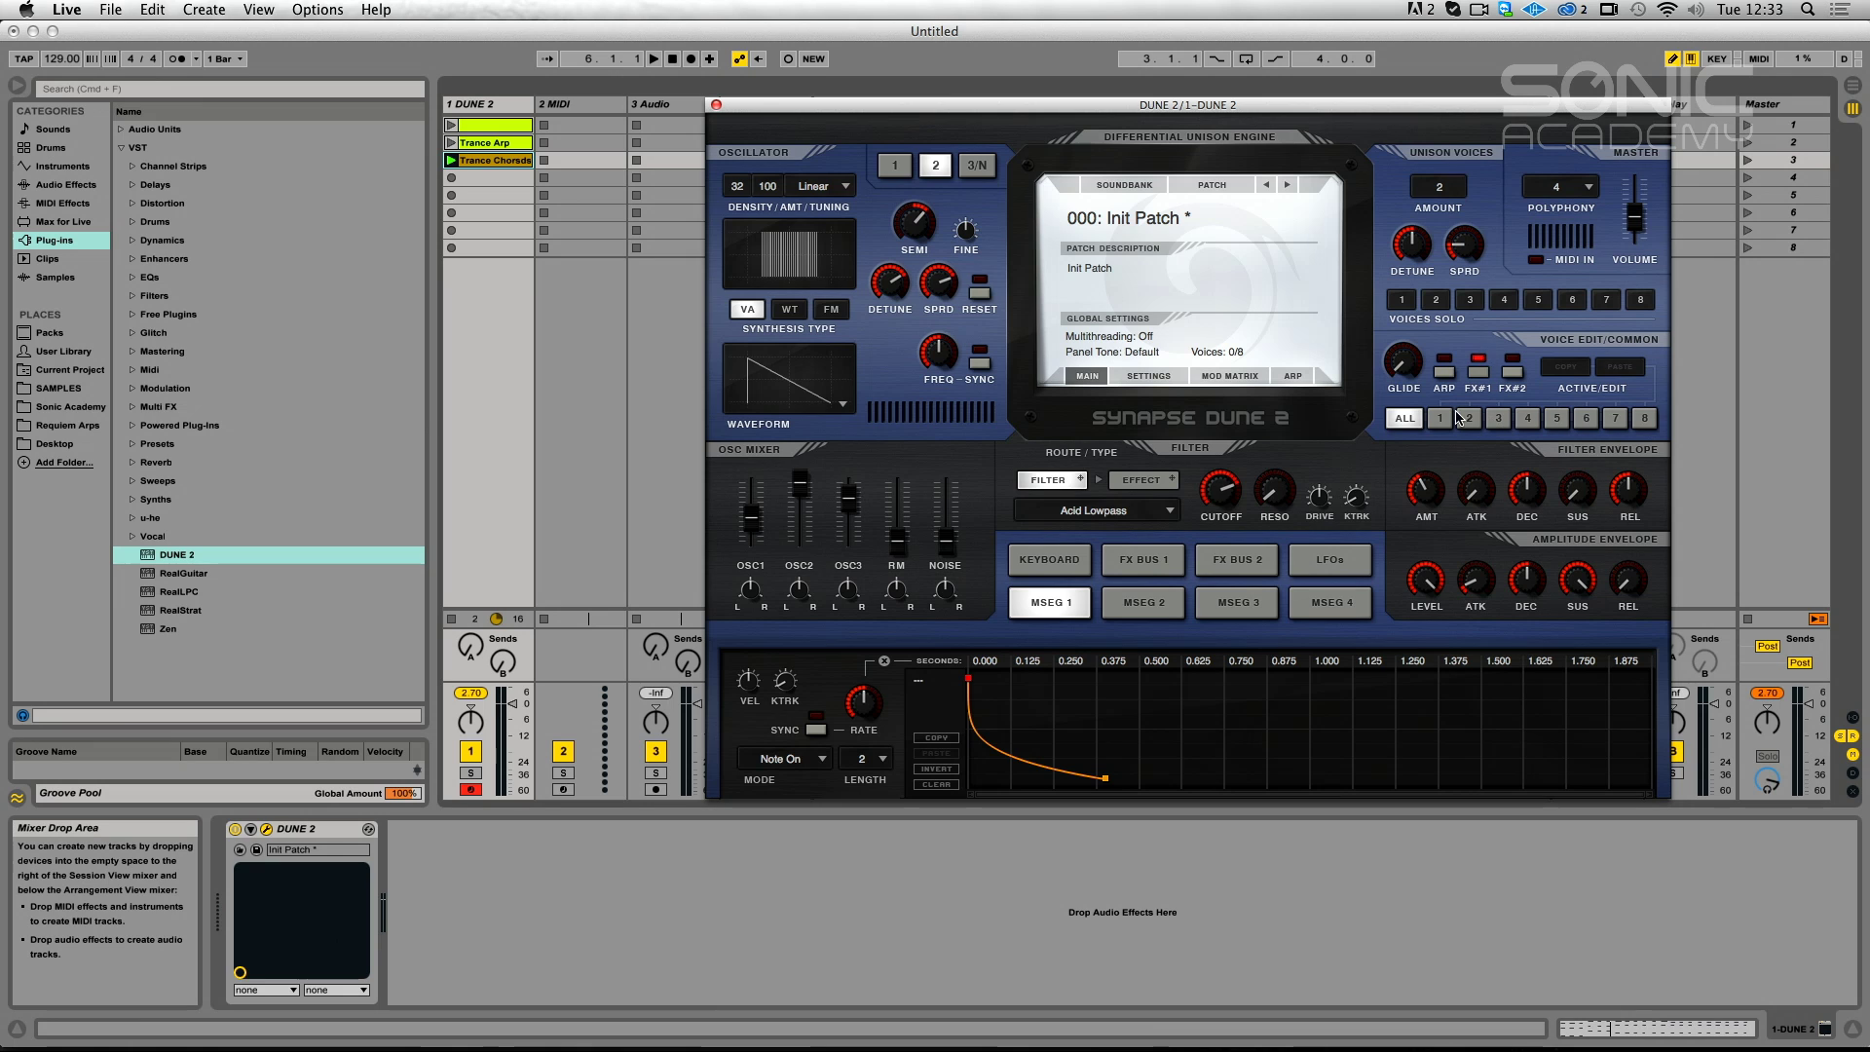
# Turn off the FX#1 routing for voice 1, then select voice 2 for editing.
pyautogui.click(1441, 419)
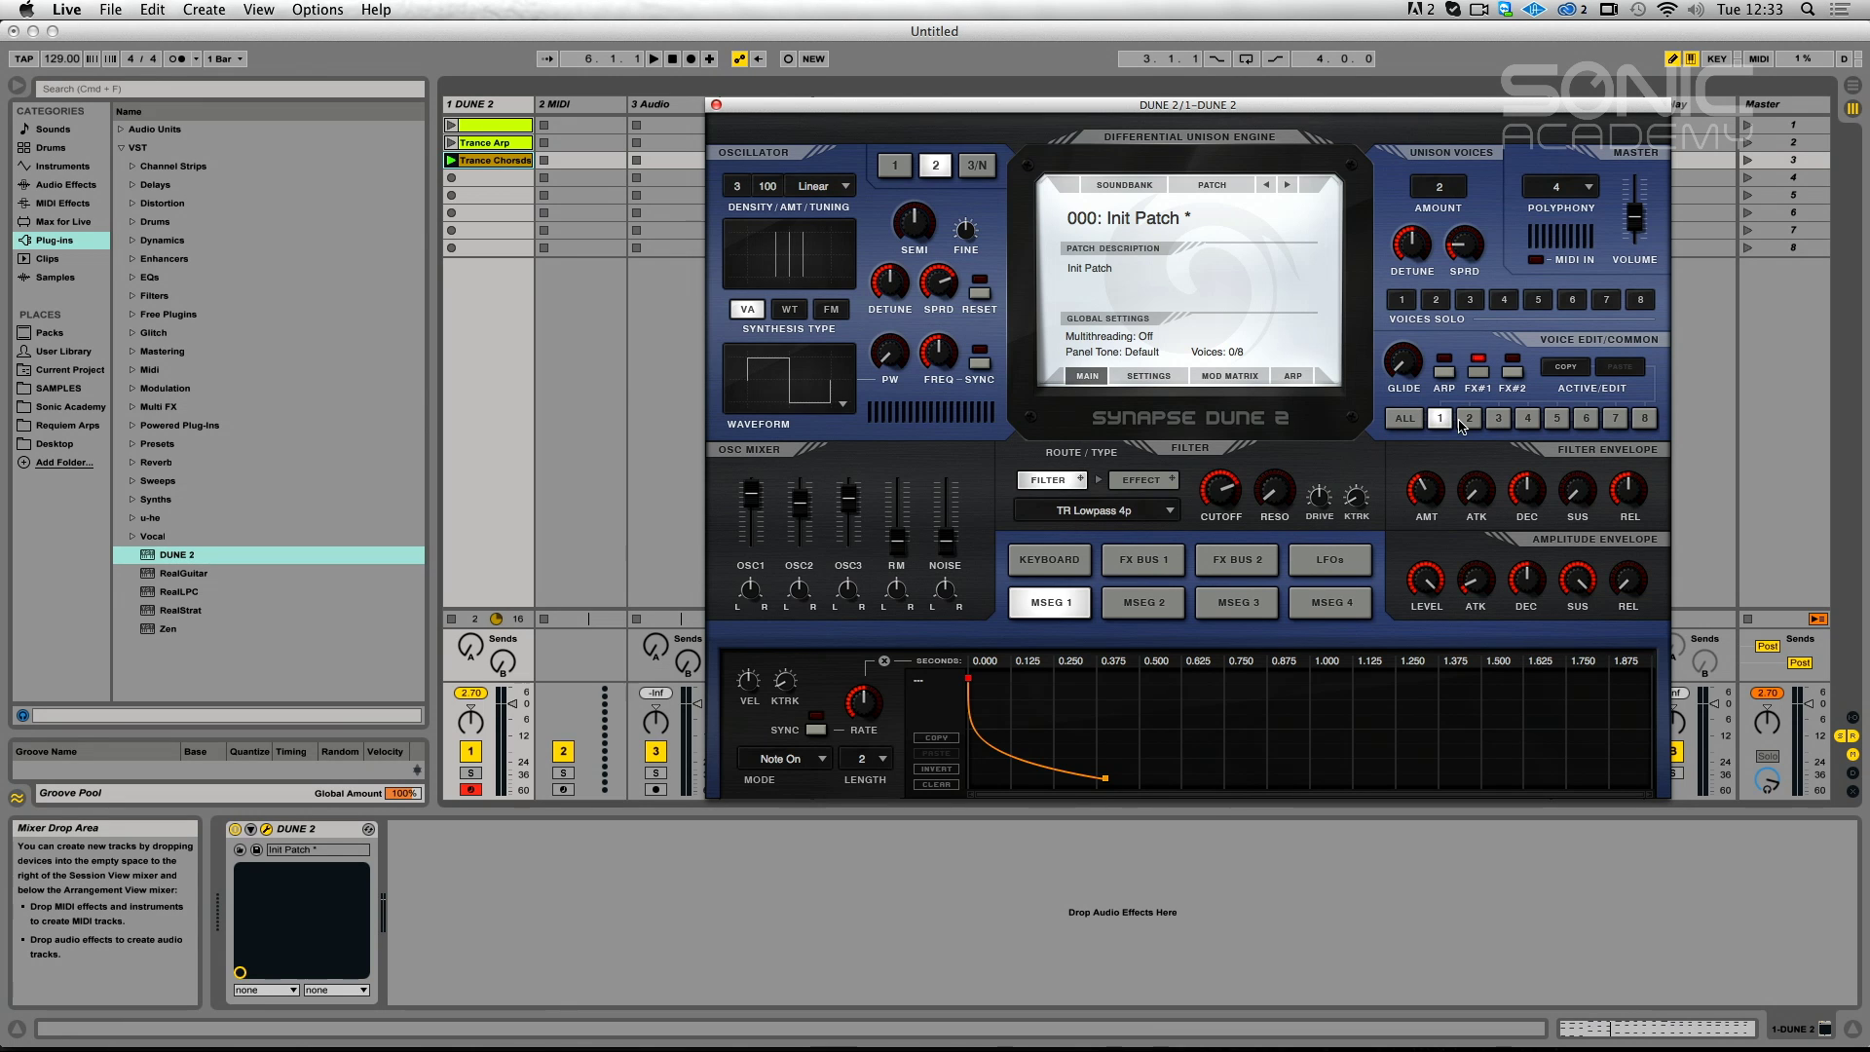
pyautogui.click(1477, 373)
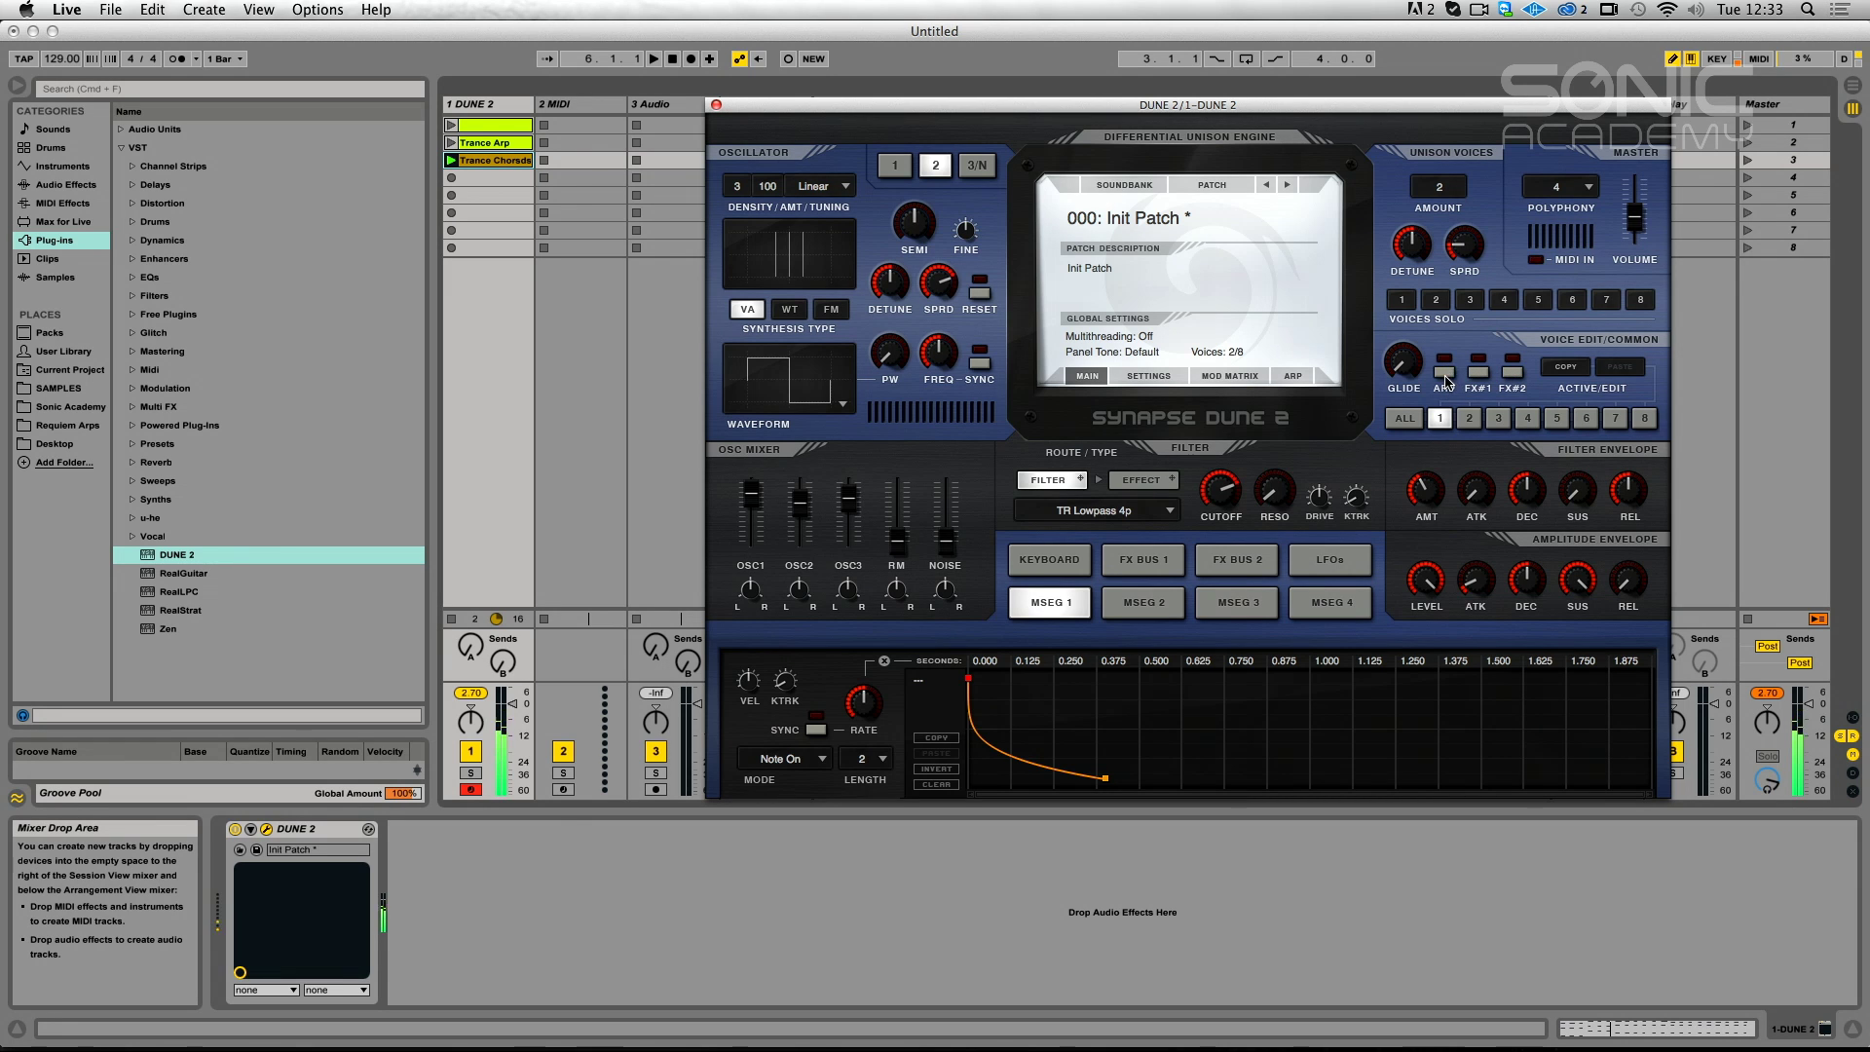
pyautogui.click(1469, 417)
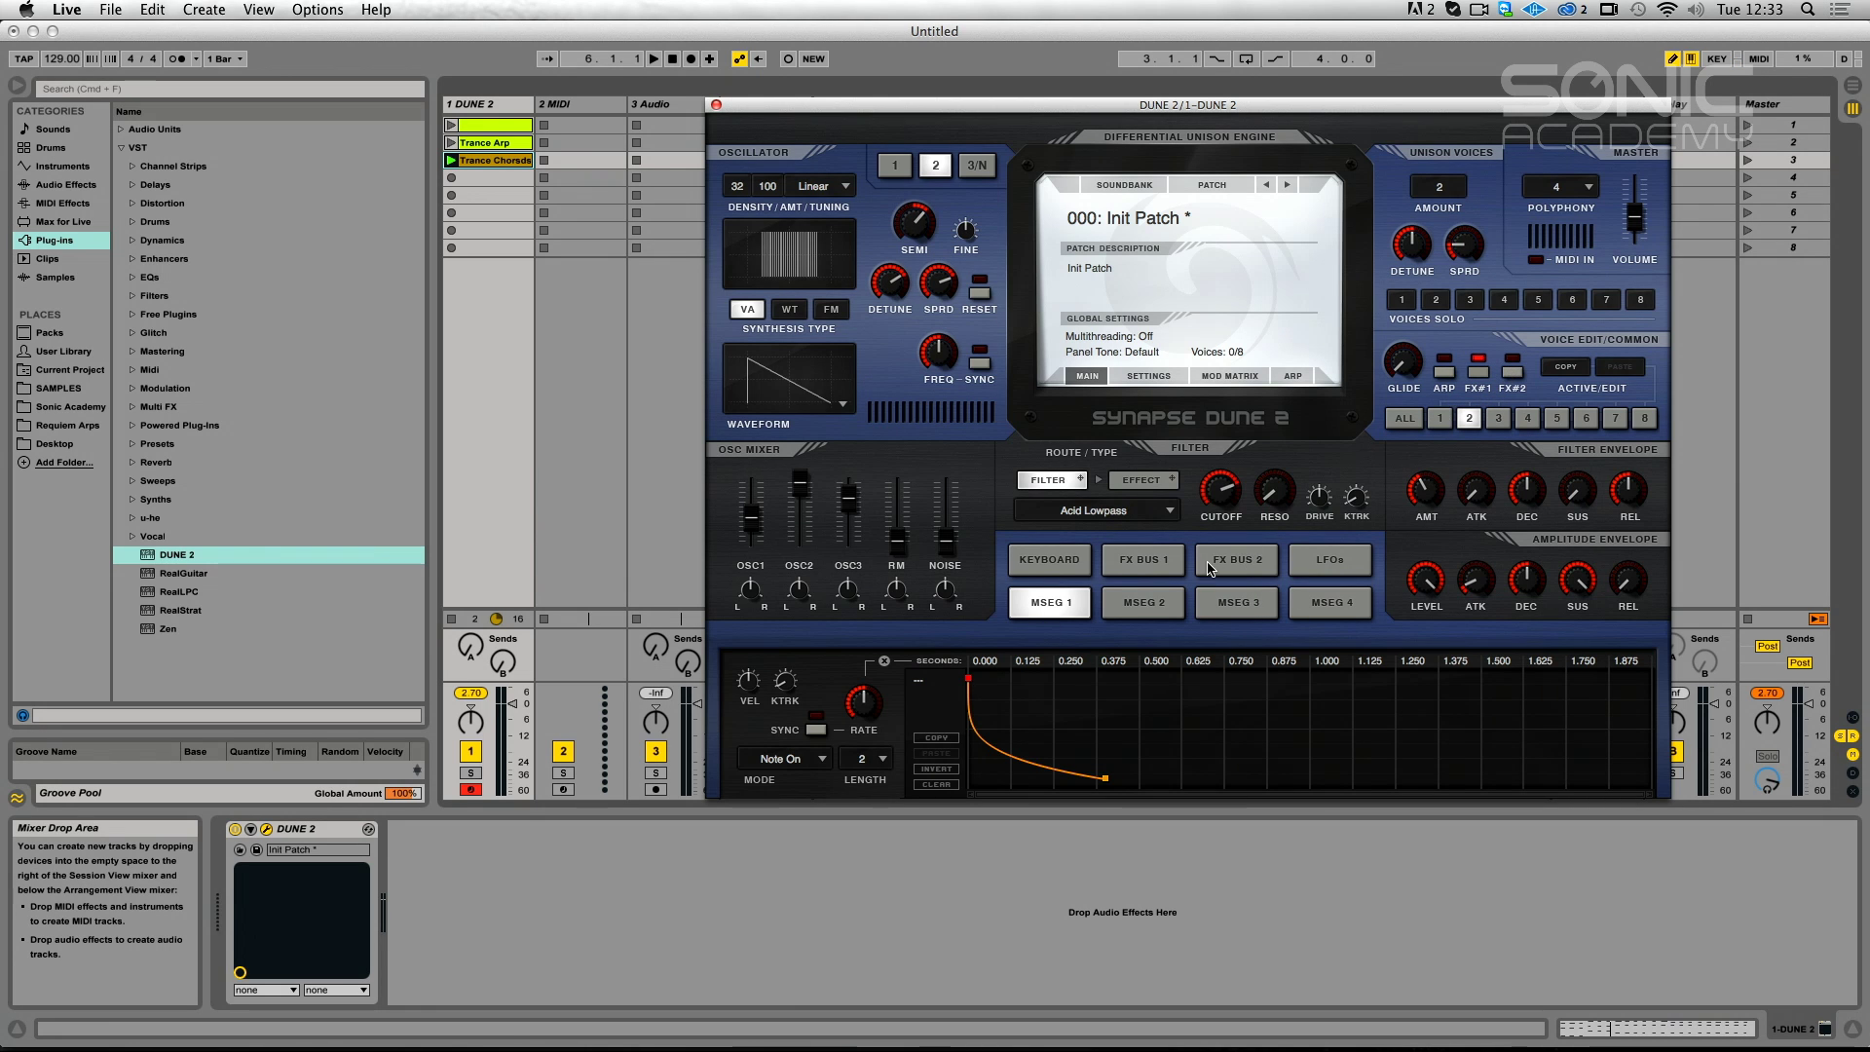
# Show the FX bus 1 effects and activate chorus, delay 1 and reverb.
pyautogui.click(1159, 572)
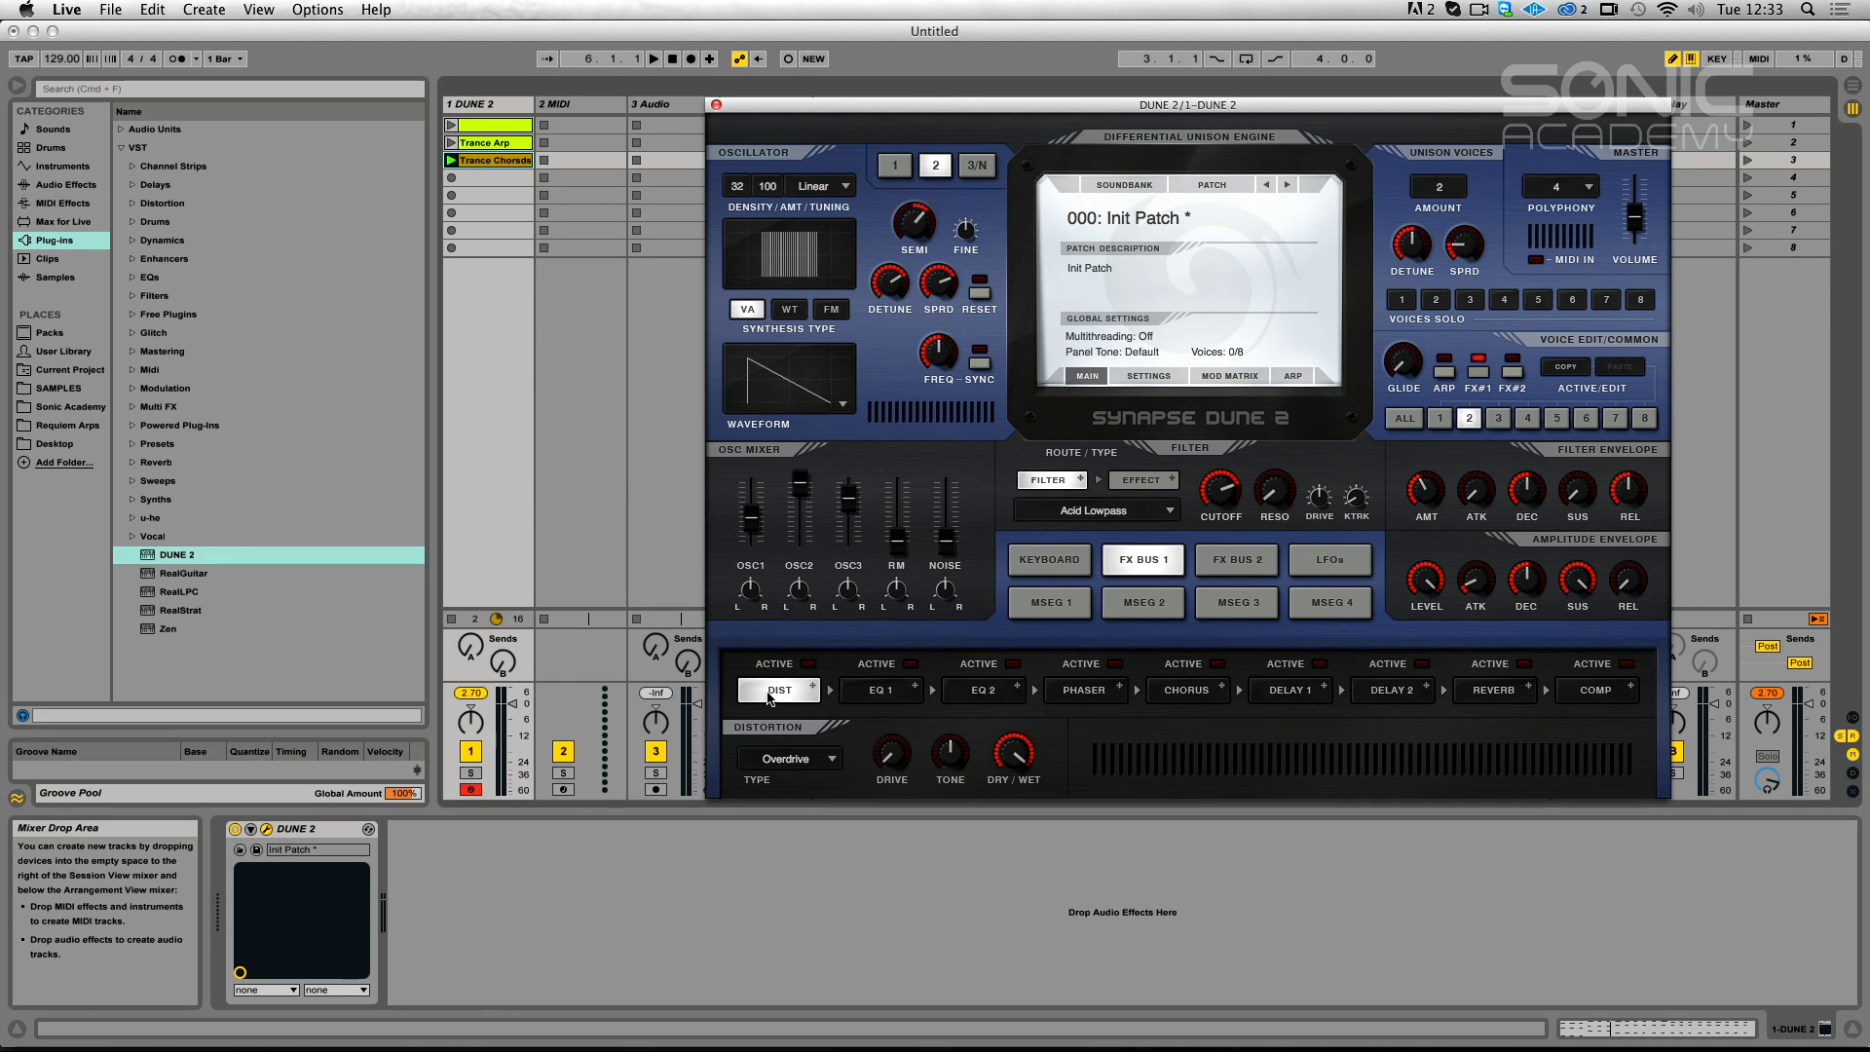
pyautogui.click(1225, 691)
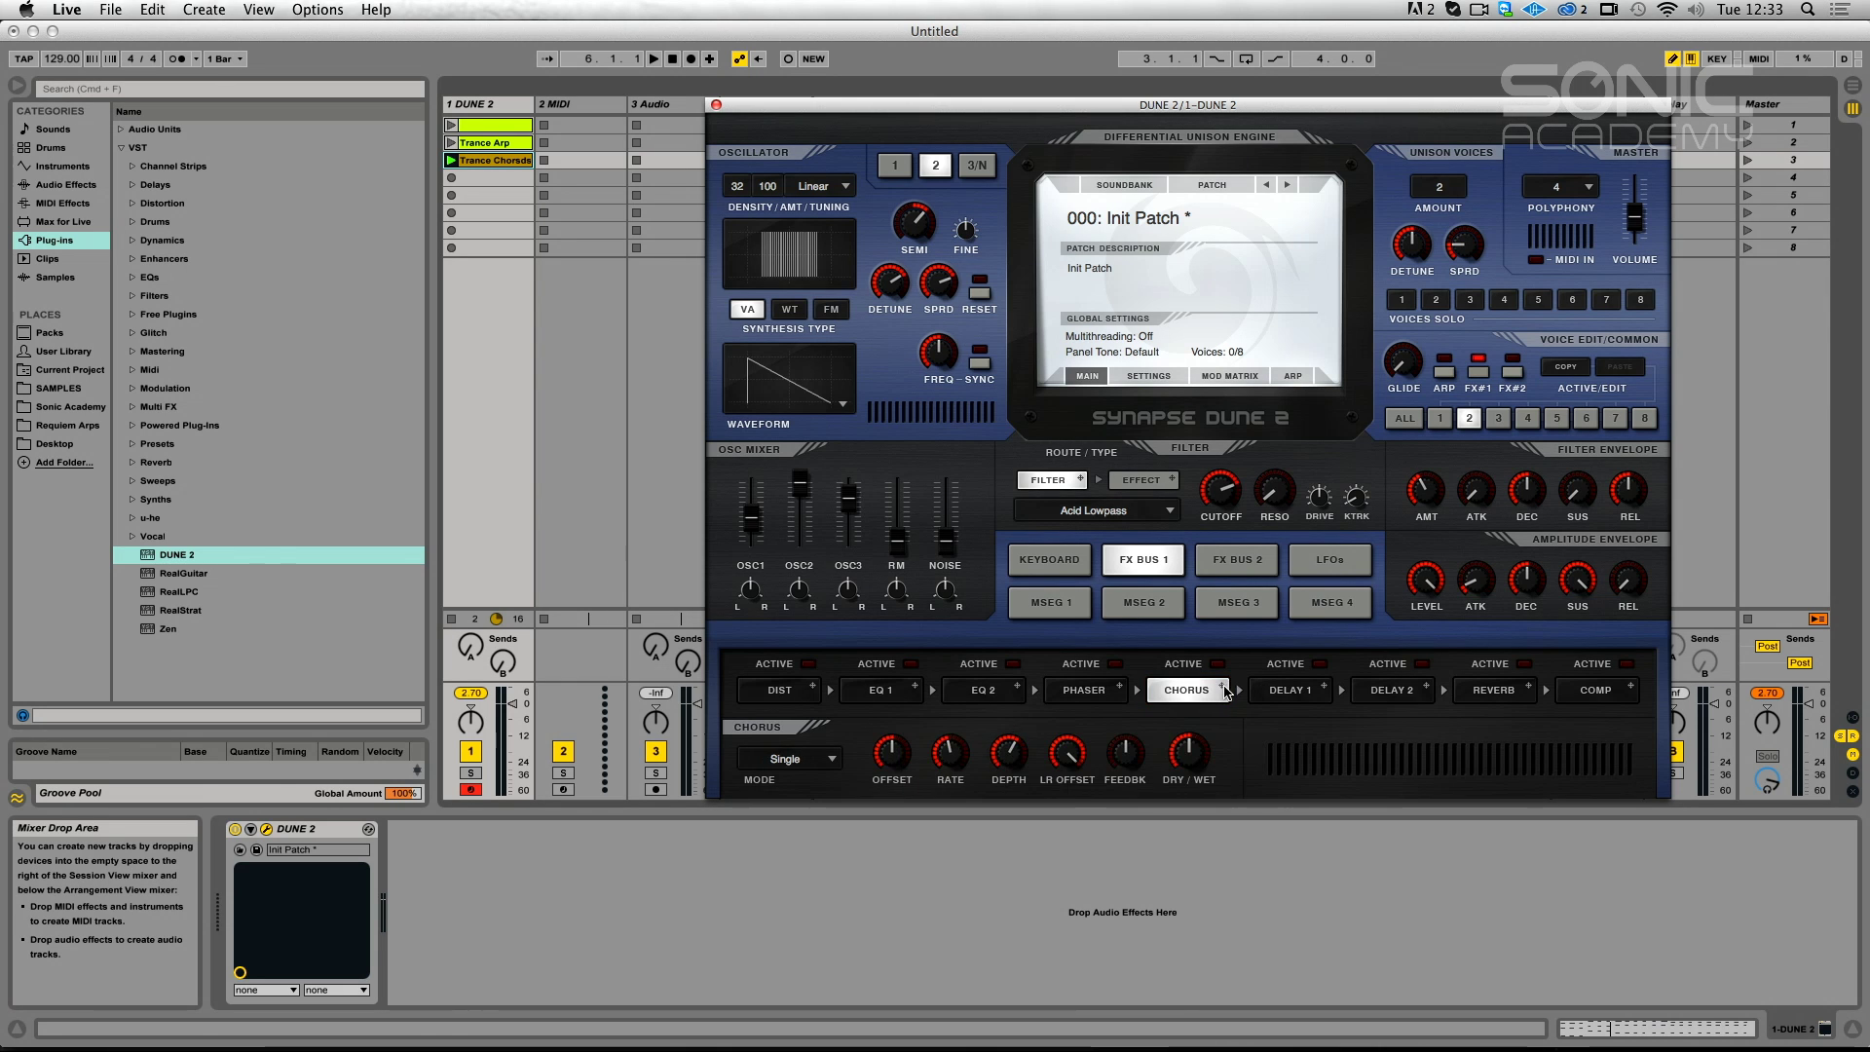
pyautogui.click(1524, 664)
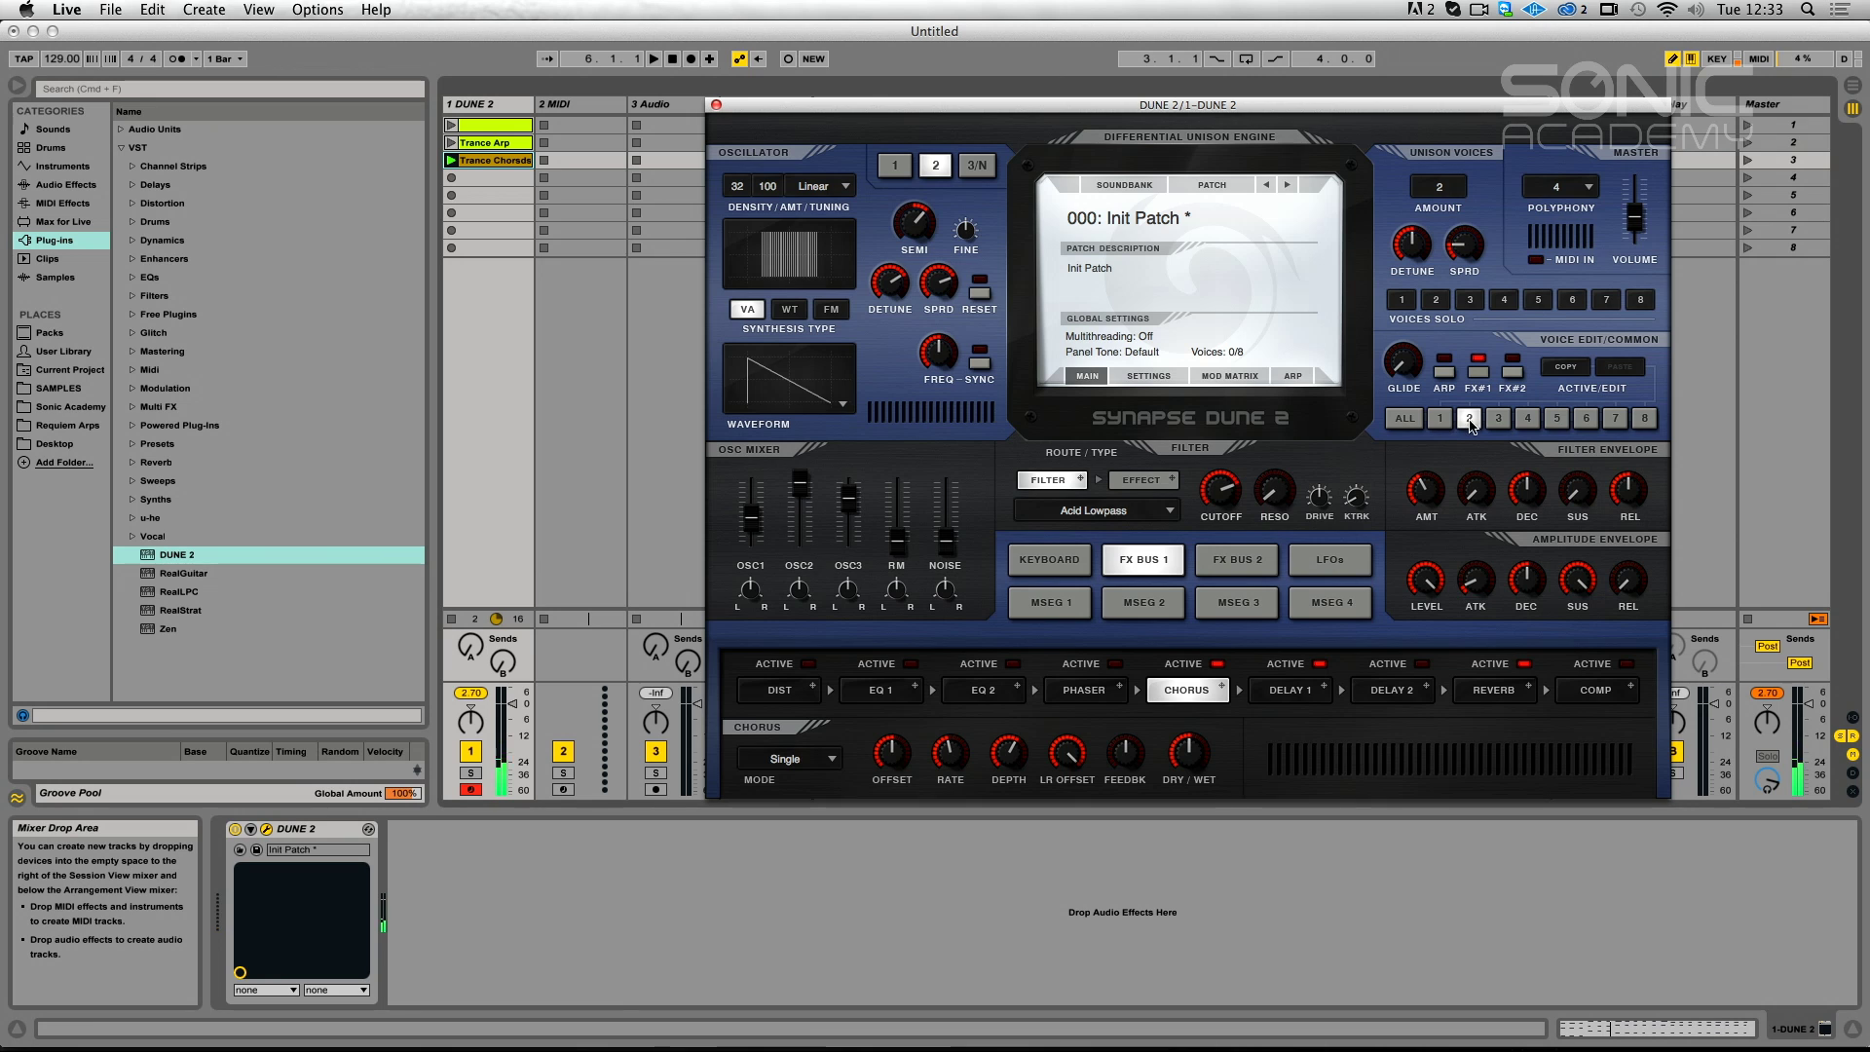
# Select voice 1, enable its arpeggiator and FX#1 routing, and open the delay 1 settings.
pyautogui.click(1440, 417)
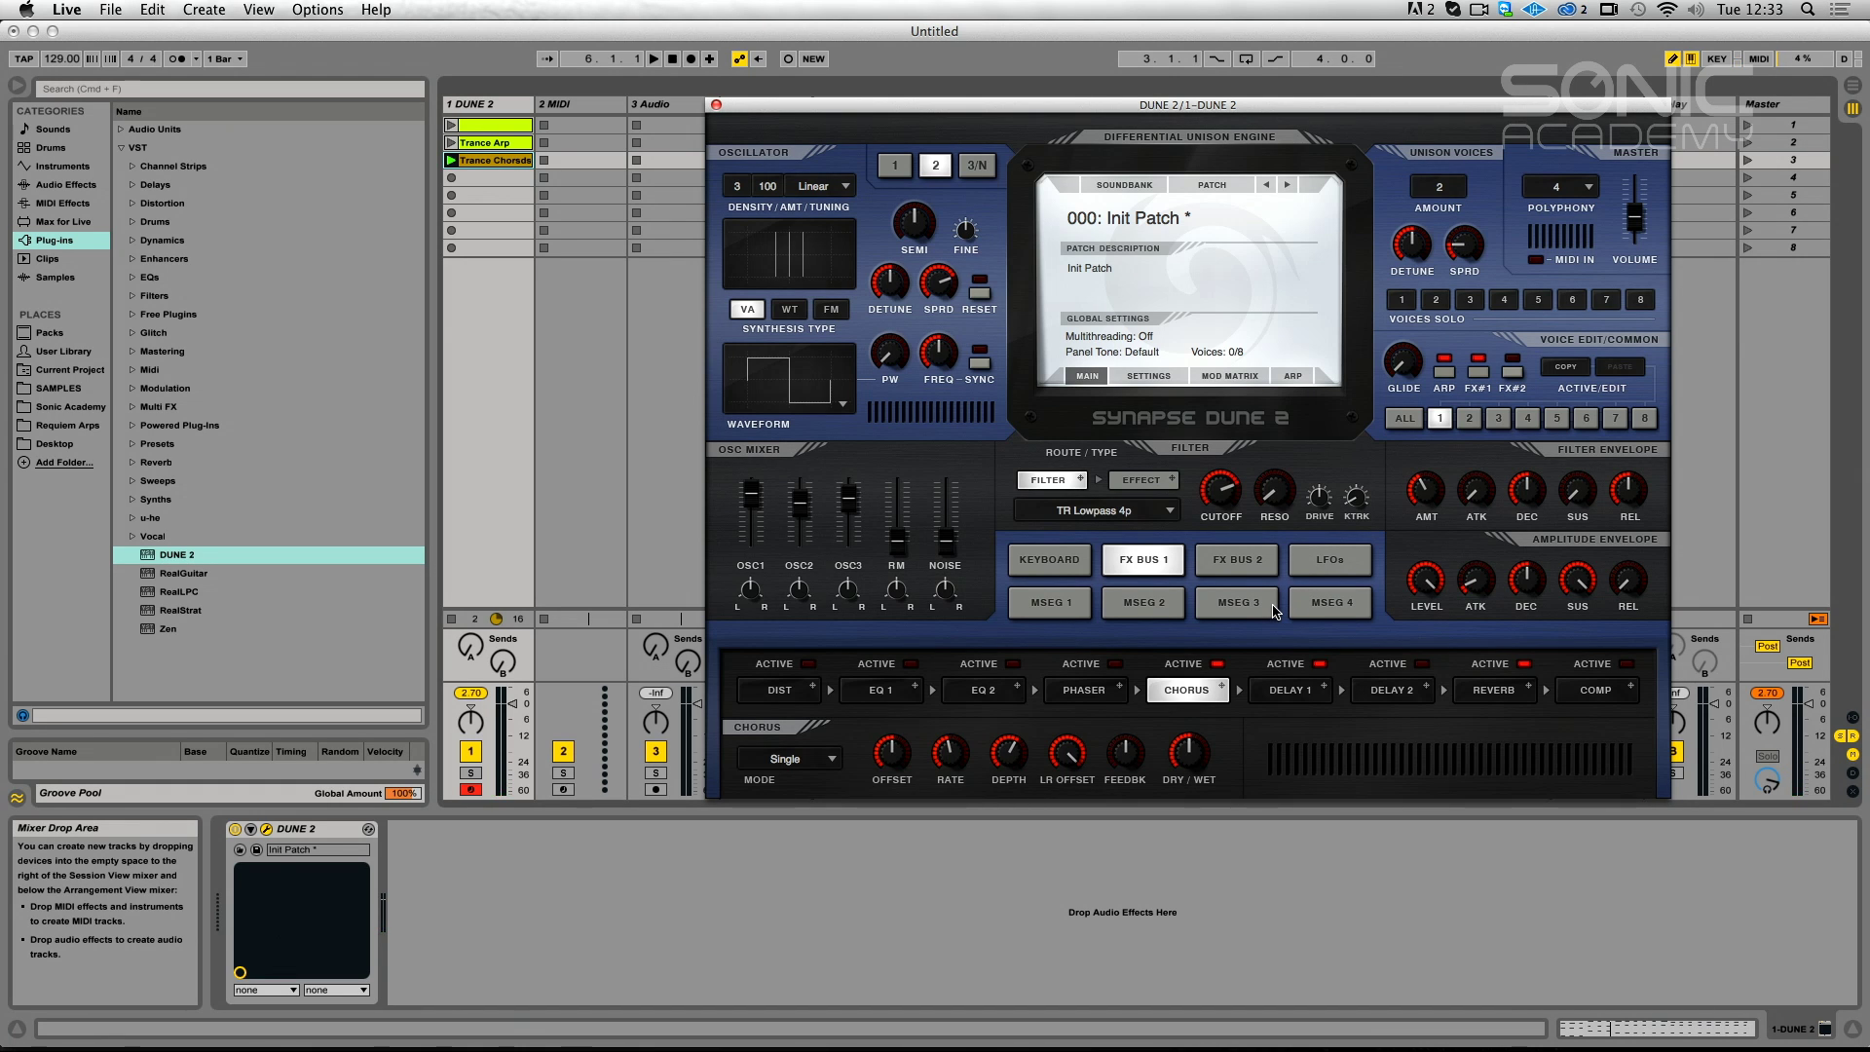
pyautogui.click(1290, 689)
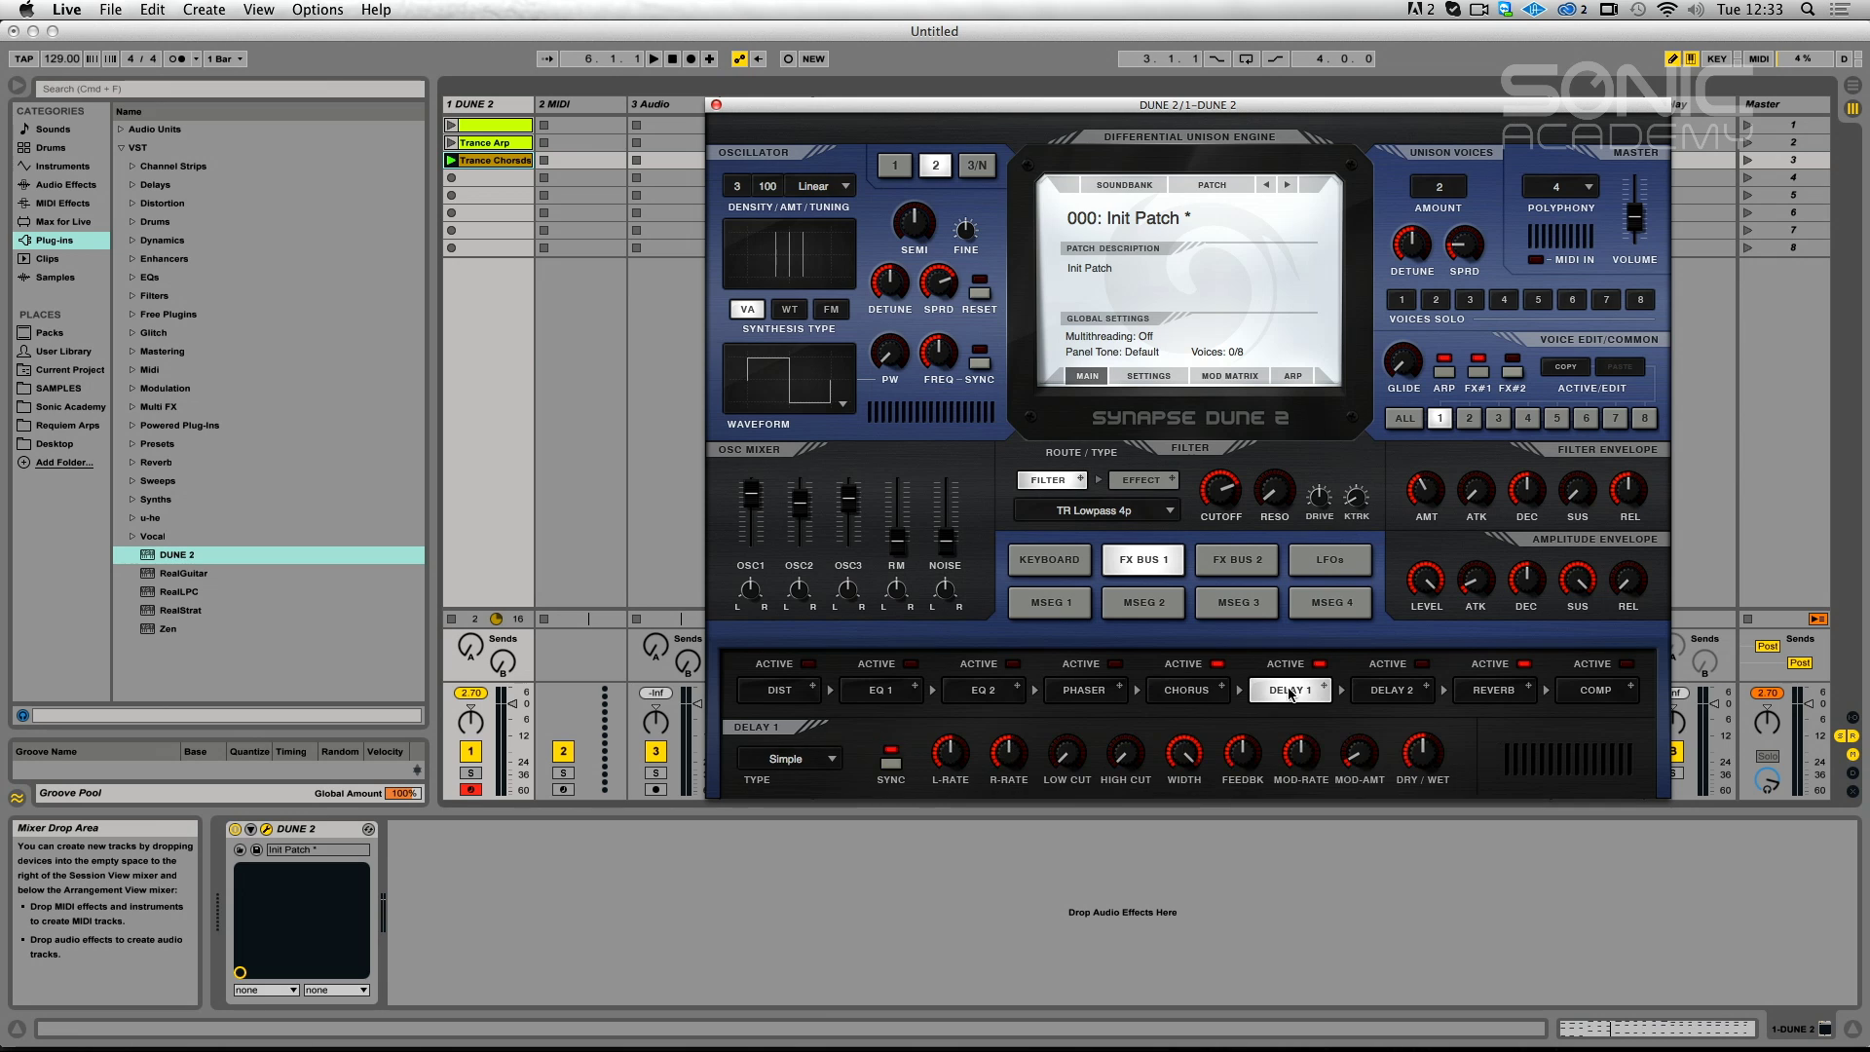
# Review FX bus 1's delay 1 types, the chorus, phaser and EQ settings, and the available distortion types.
pyautogui.click(779, 764)
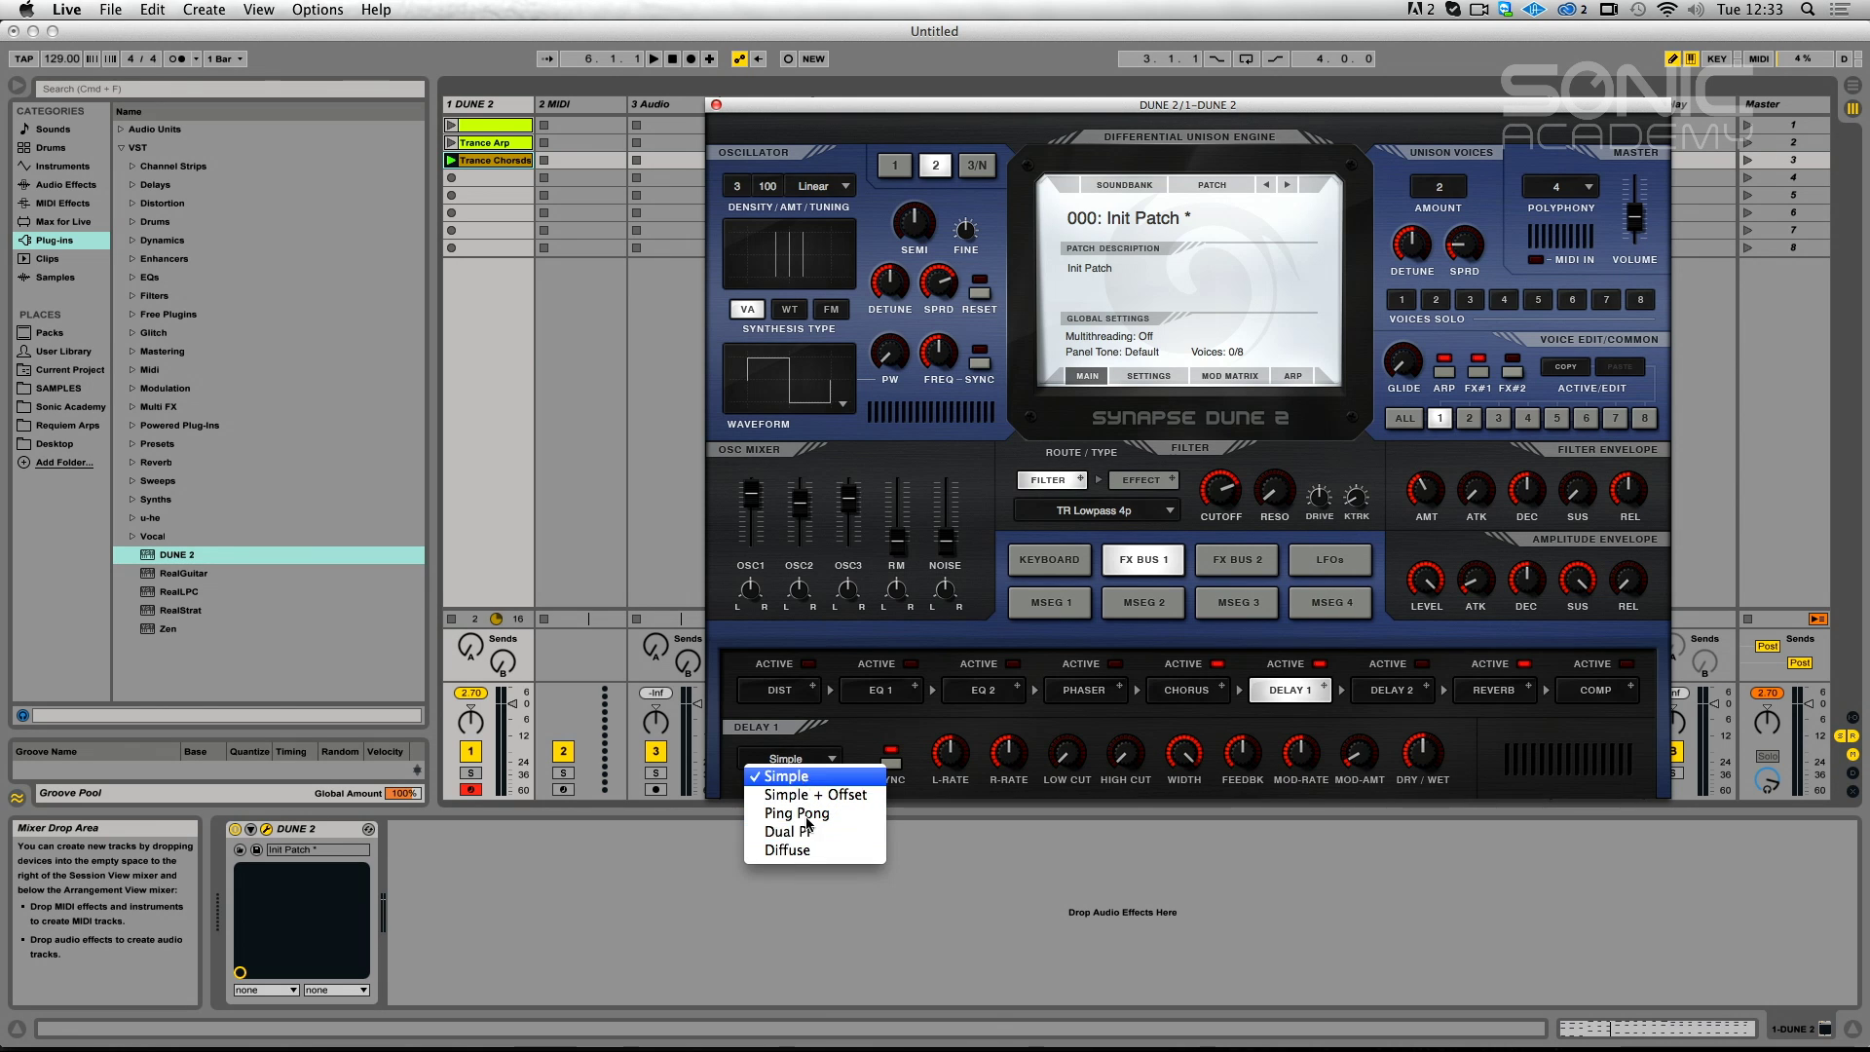
pyautogui.click(810, 846)
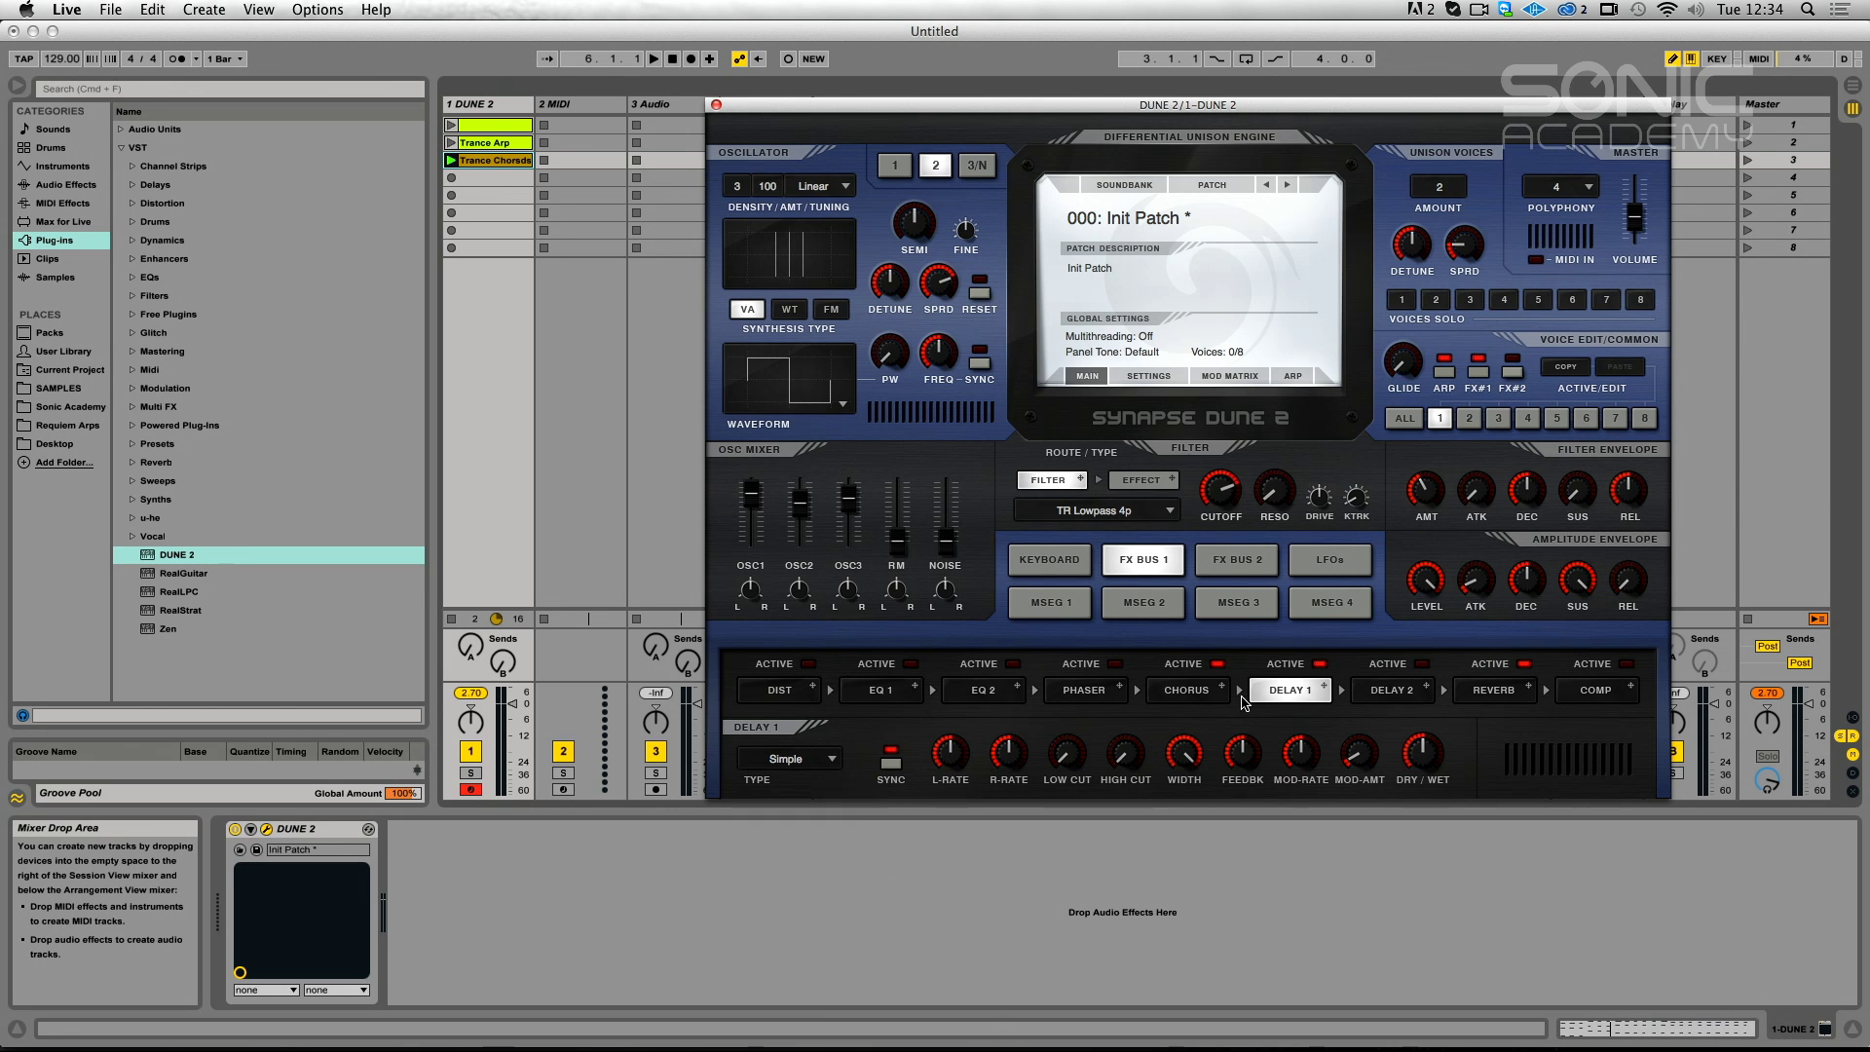
pyautogui.click(1188, 693)
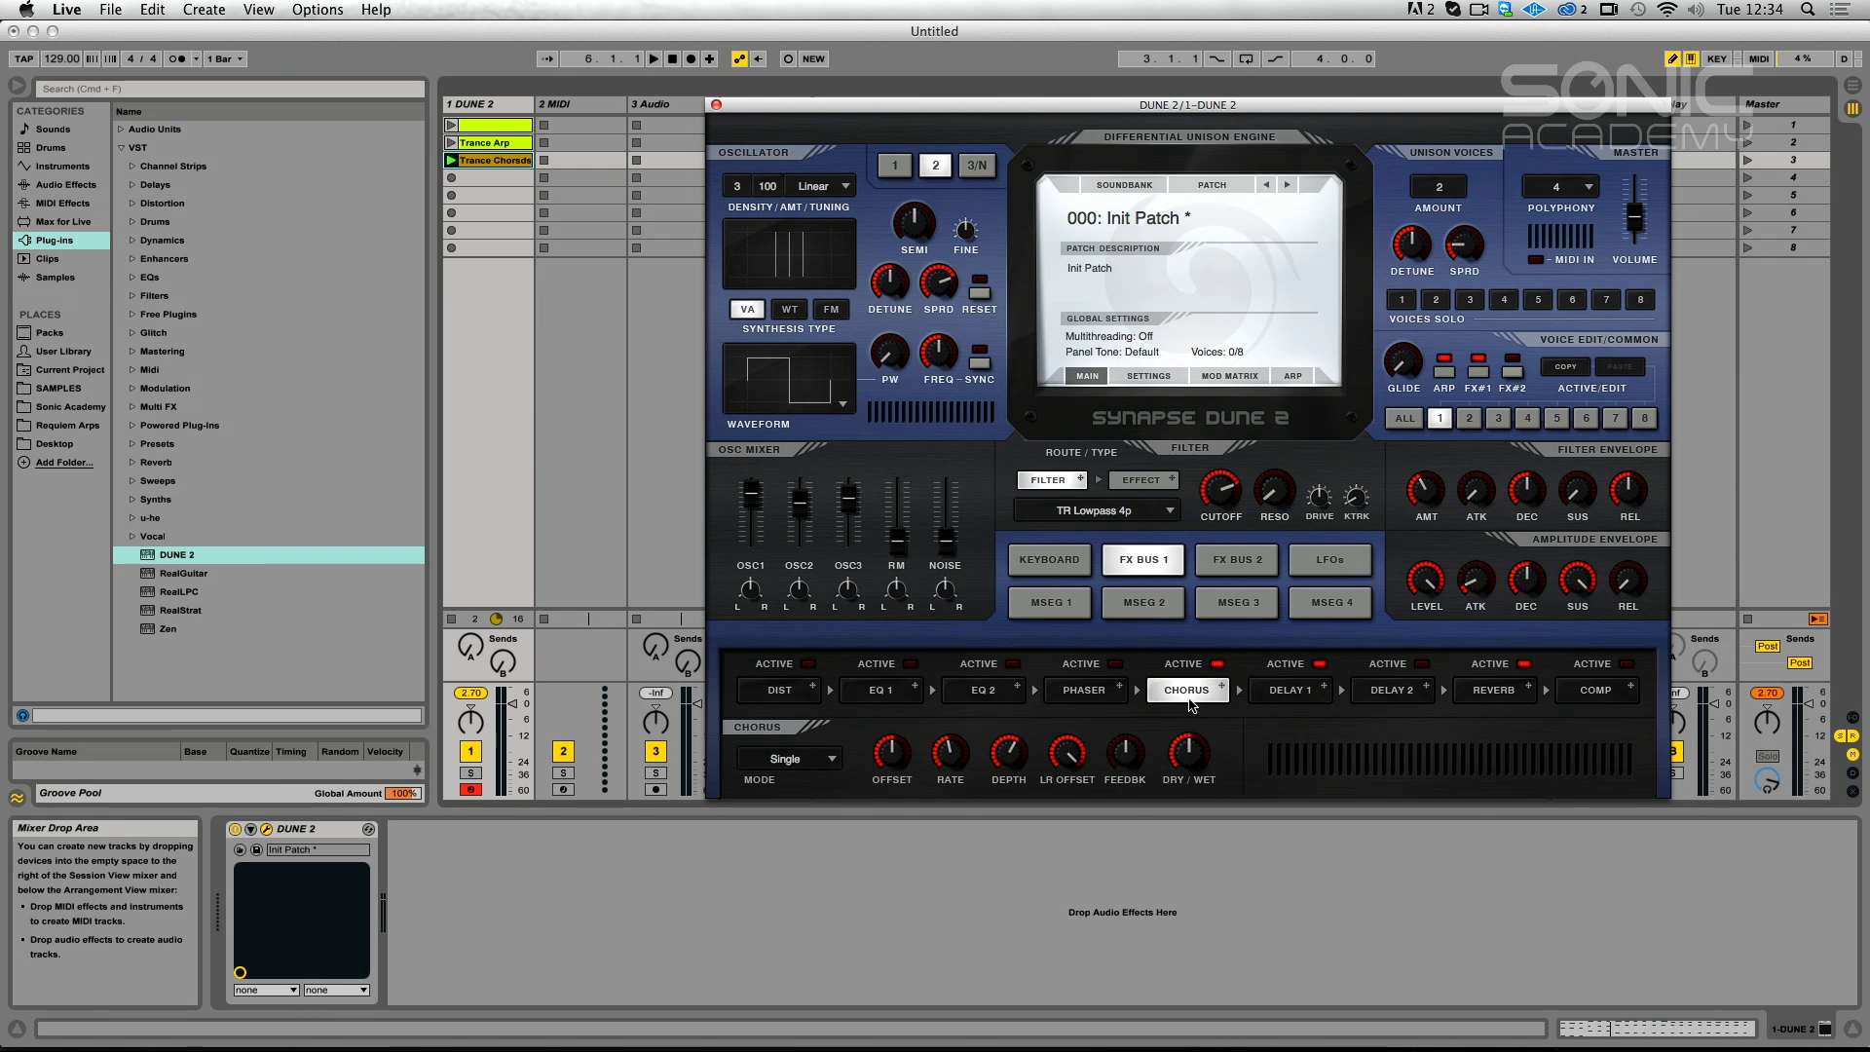
pyautogui.click(1072, 689)
pyautogui.click(883, 688)
pyautogui.click(1055, 697)
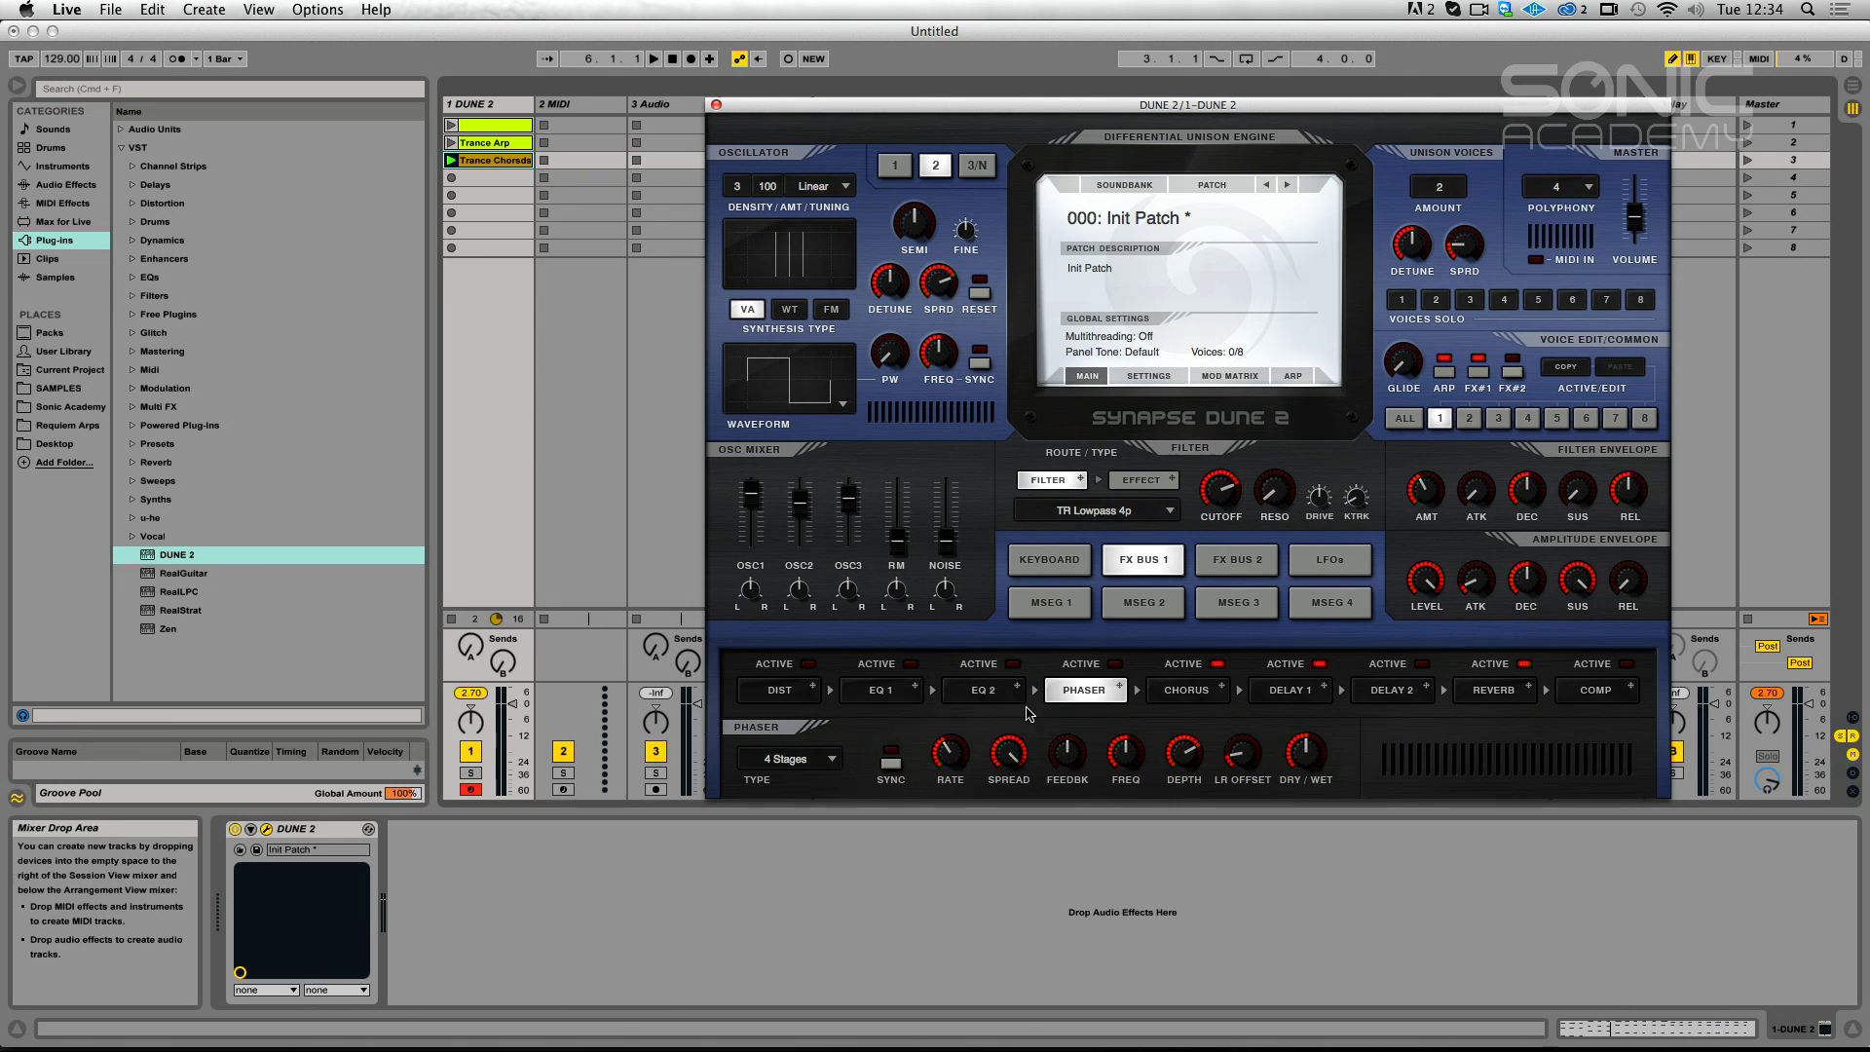
pyautogui.click(1001, 693)
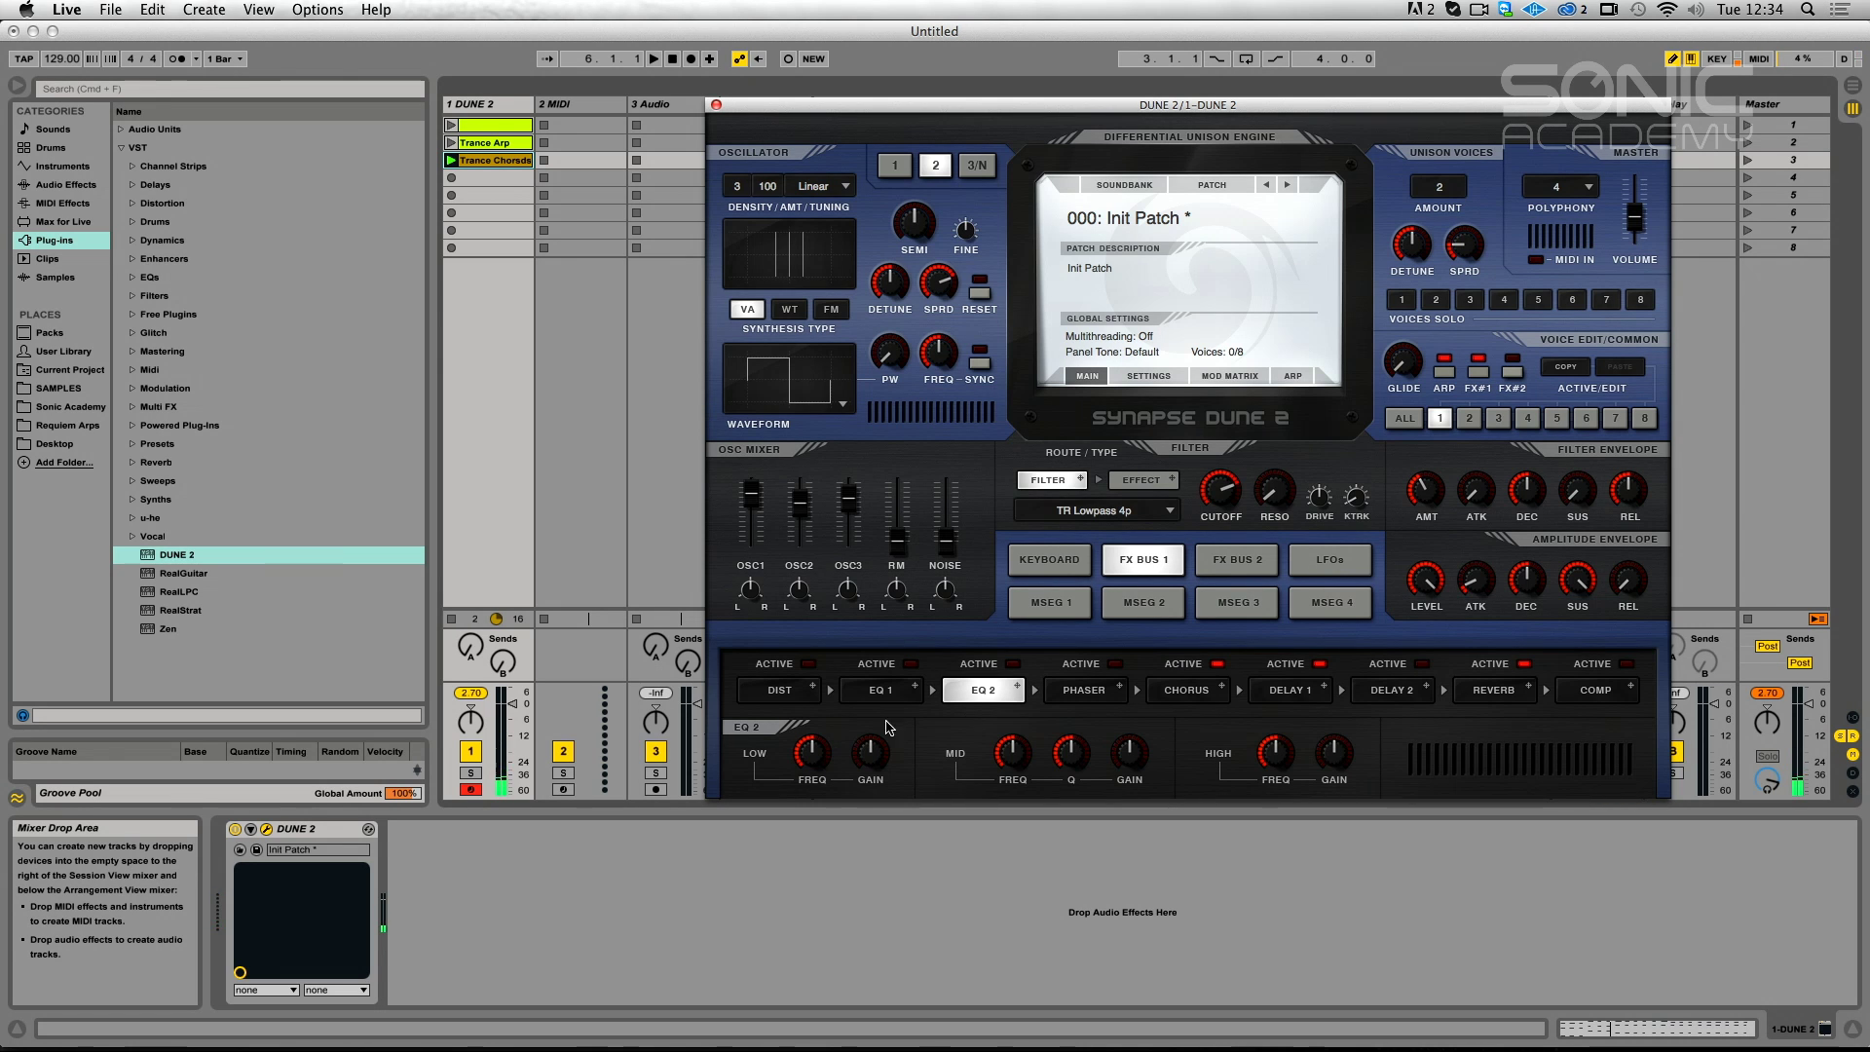
pyautogui.click(808, 698)
pyautogui.click(802, 758)
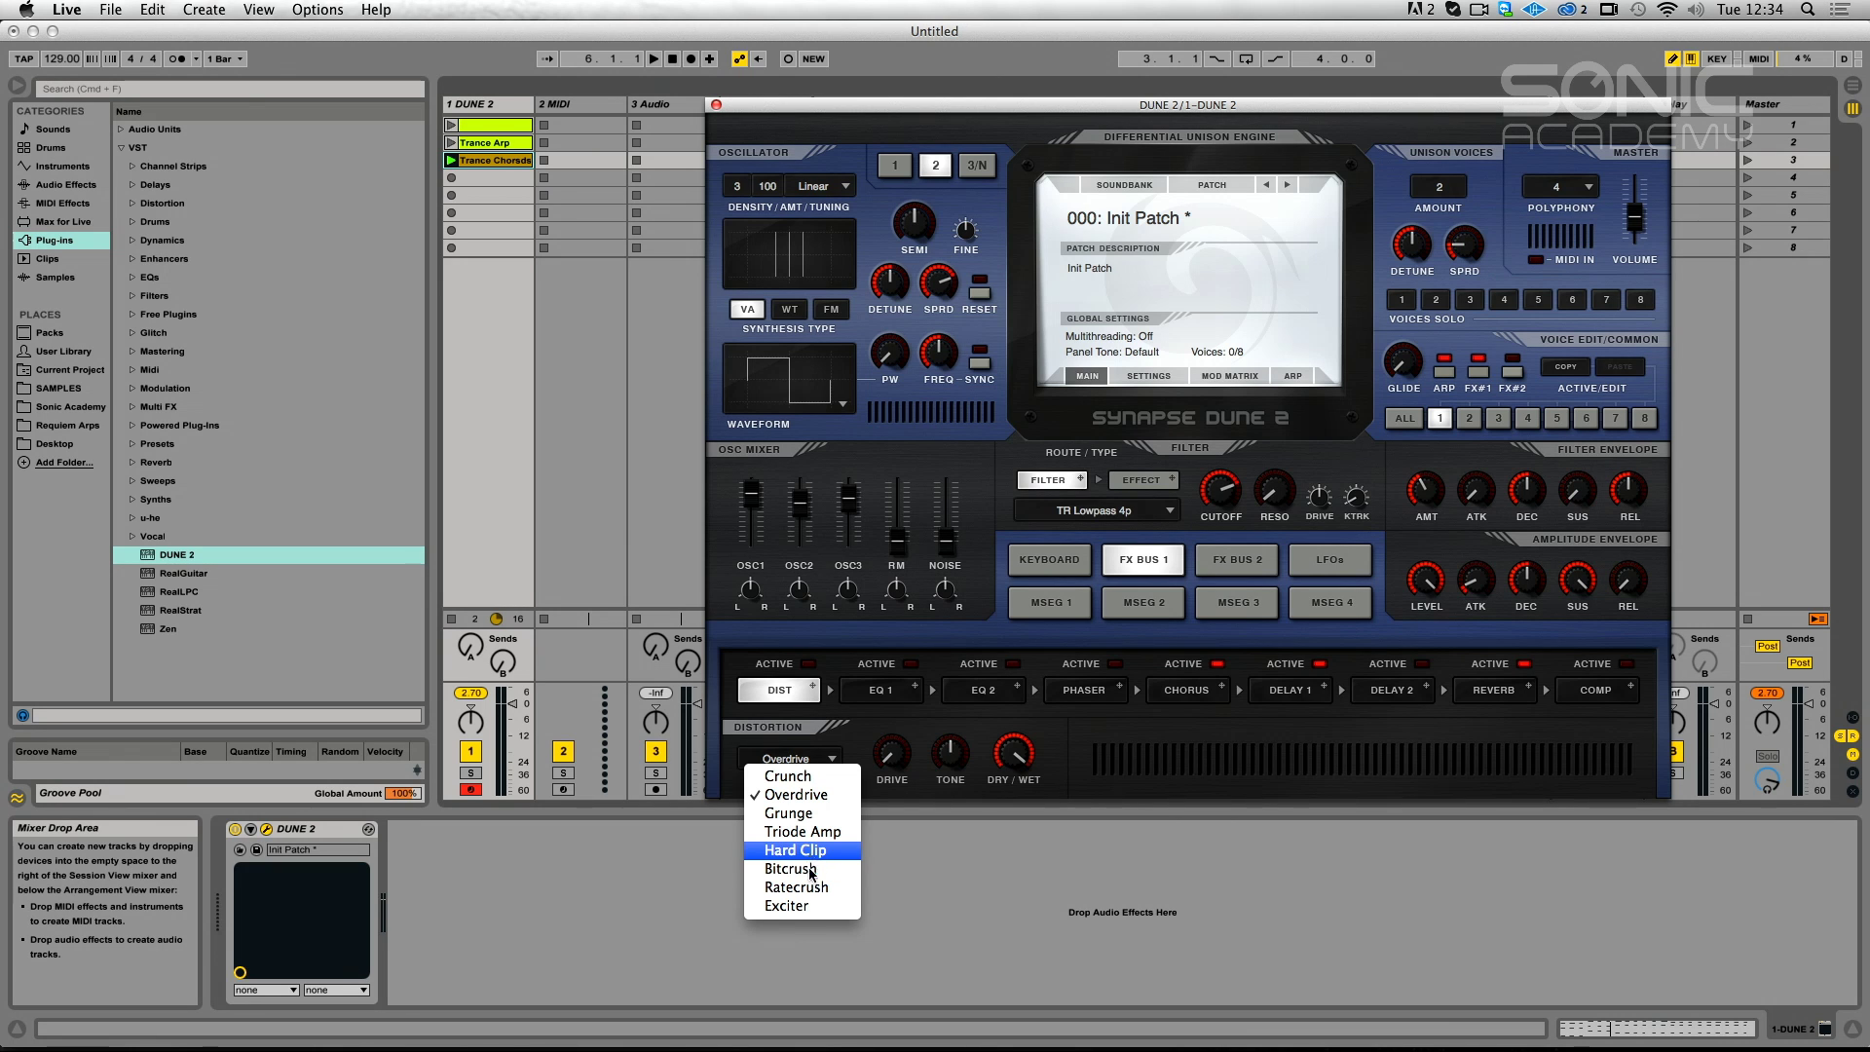
pyautogui.click(1343, 779)
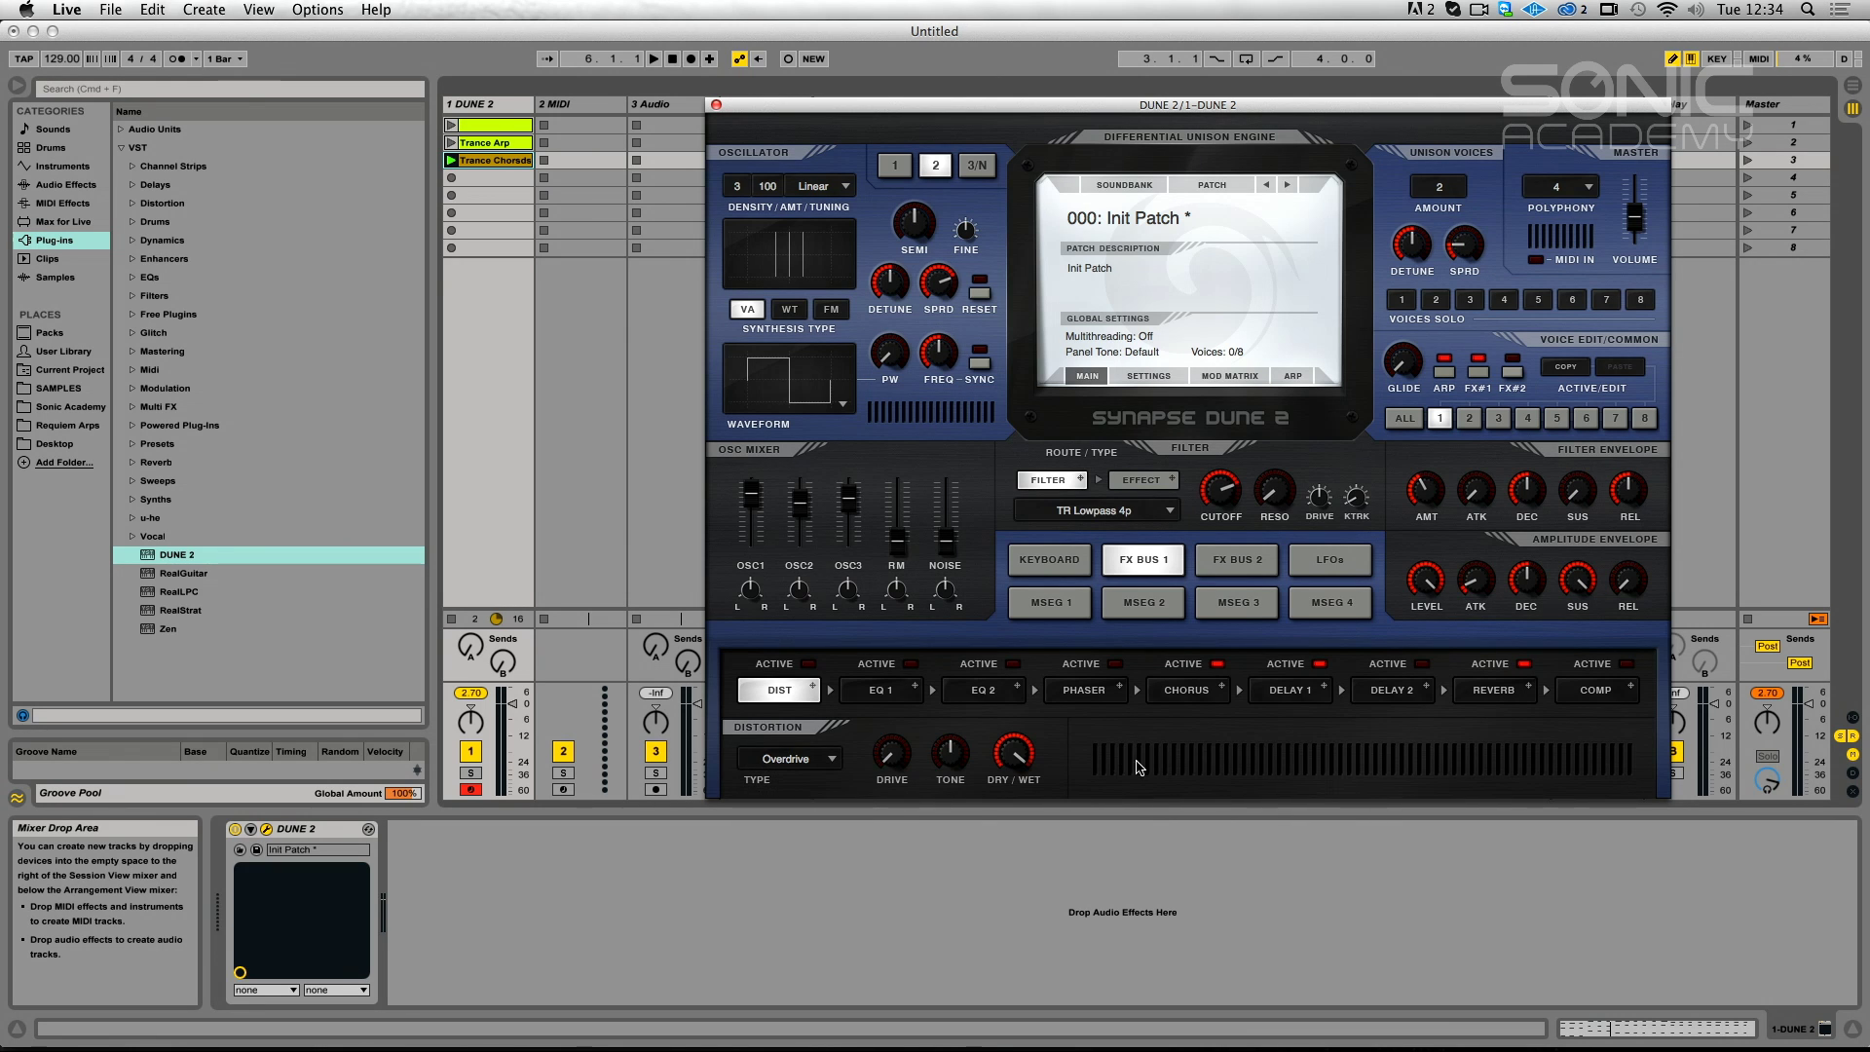
# Examine the available filter types, leaving TR Lowpass 4p selected.
pyautogui.click(1144, 516)
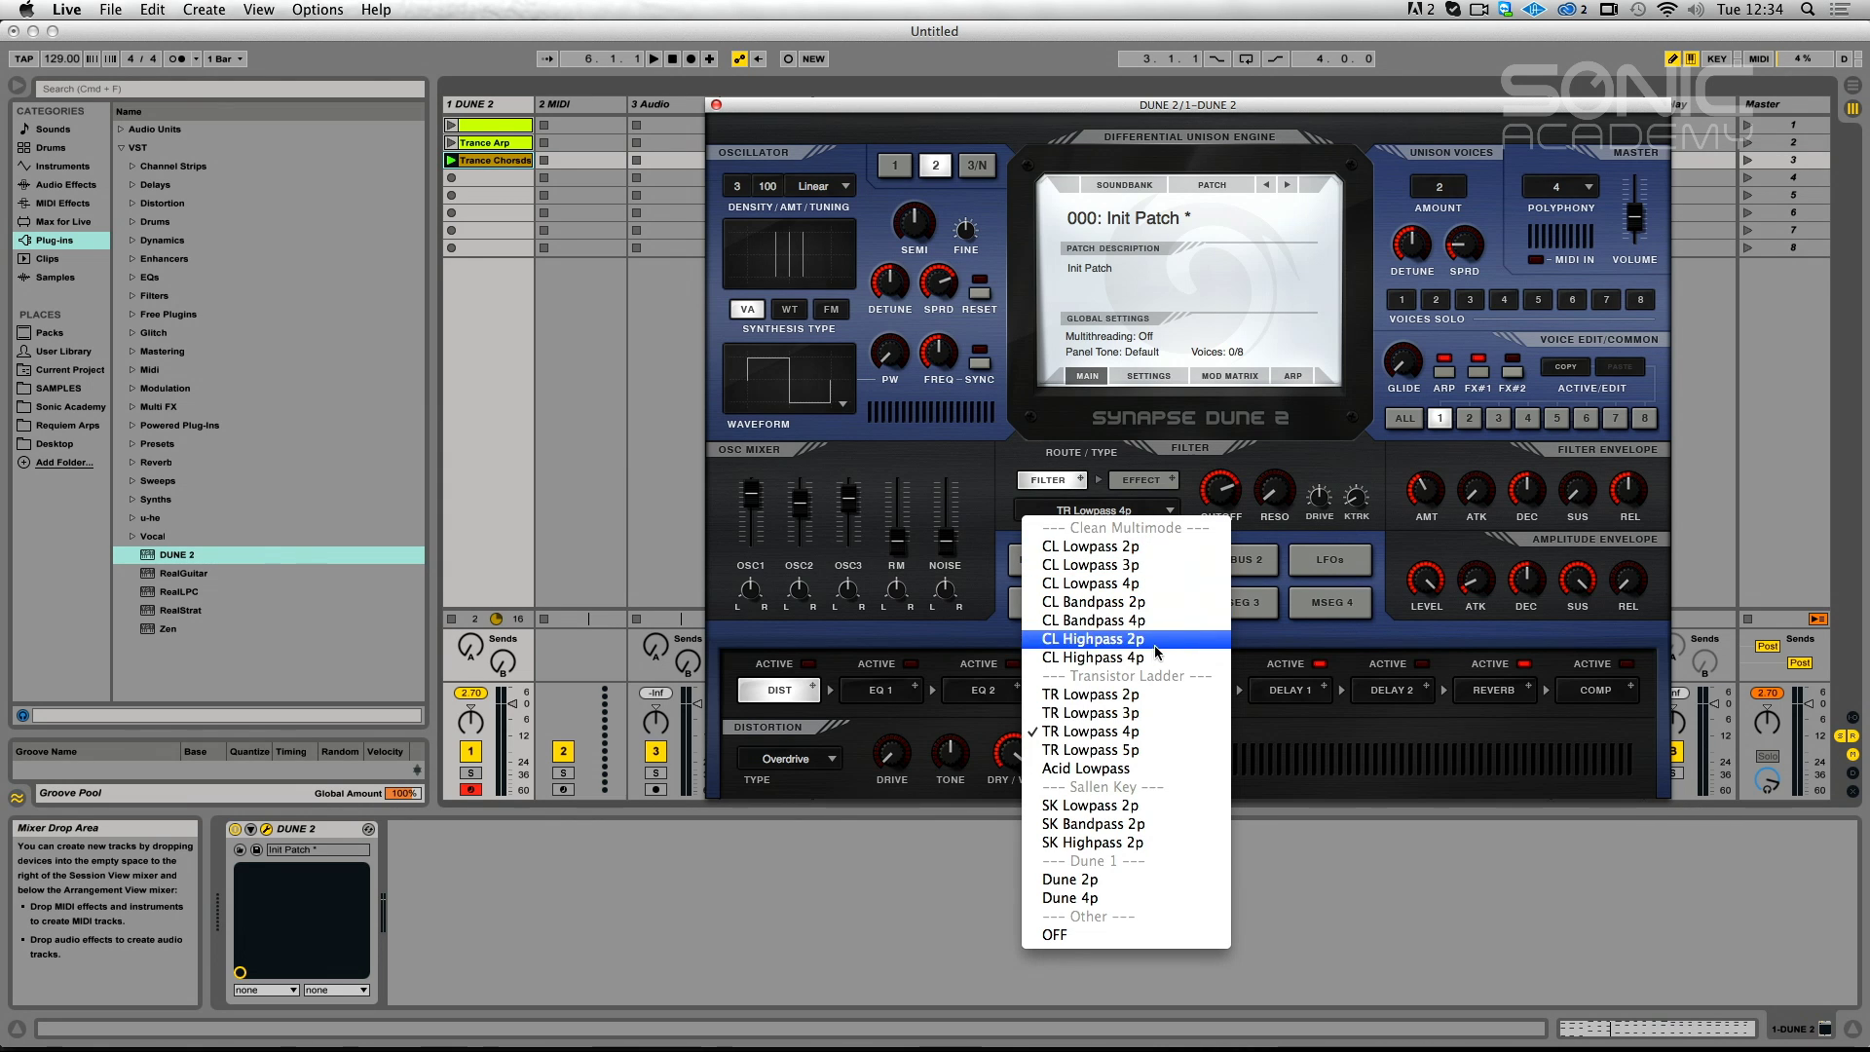
pyautogui.click(1113, 757)
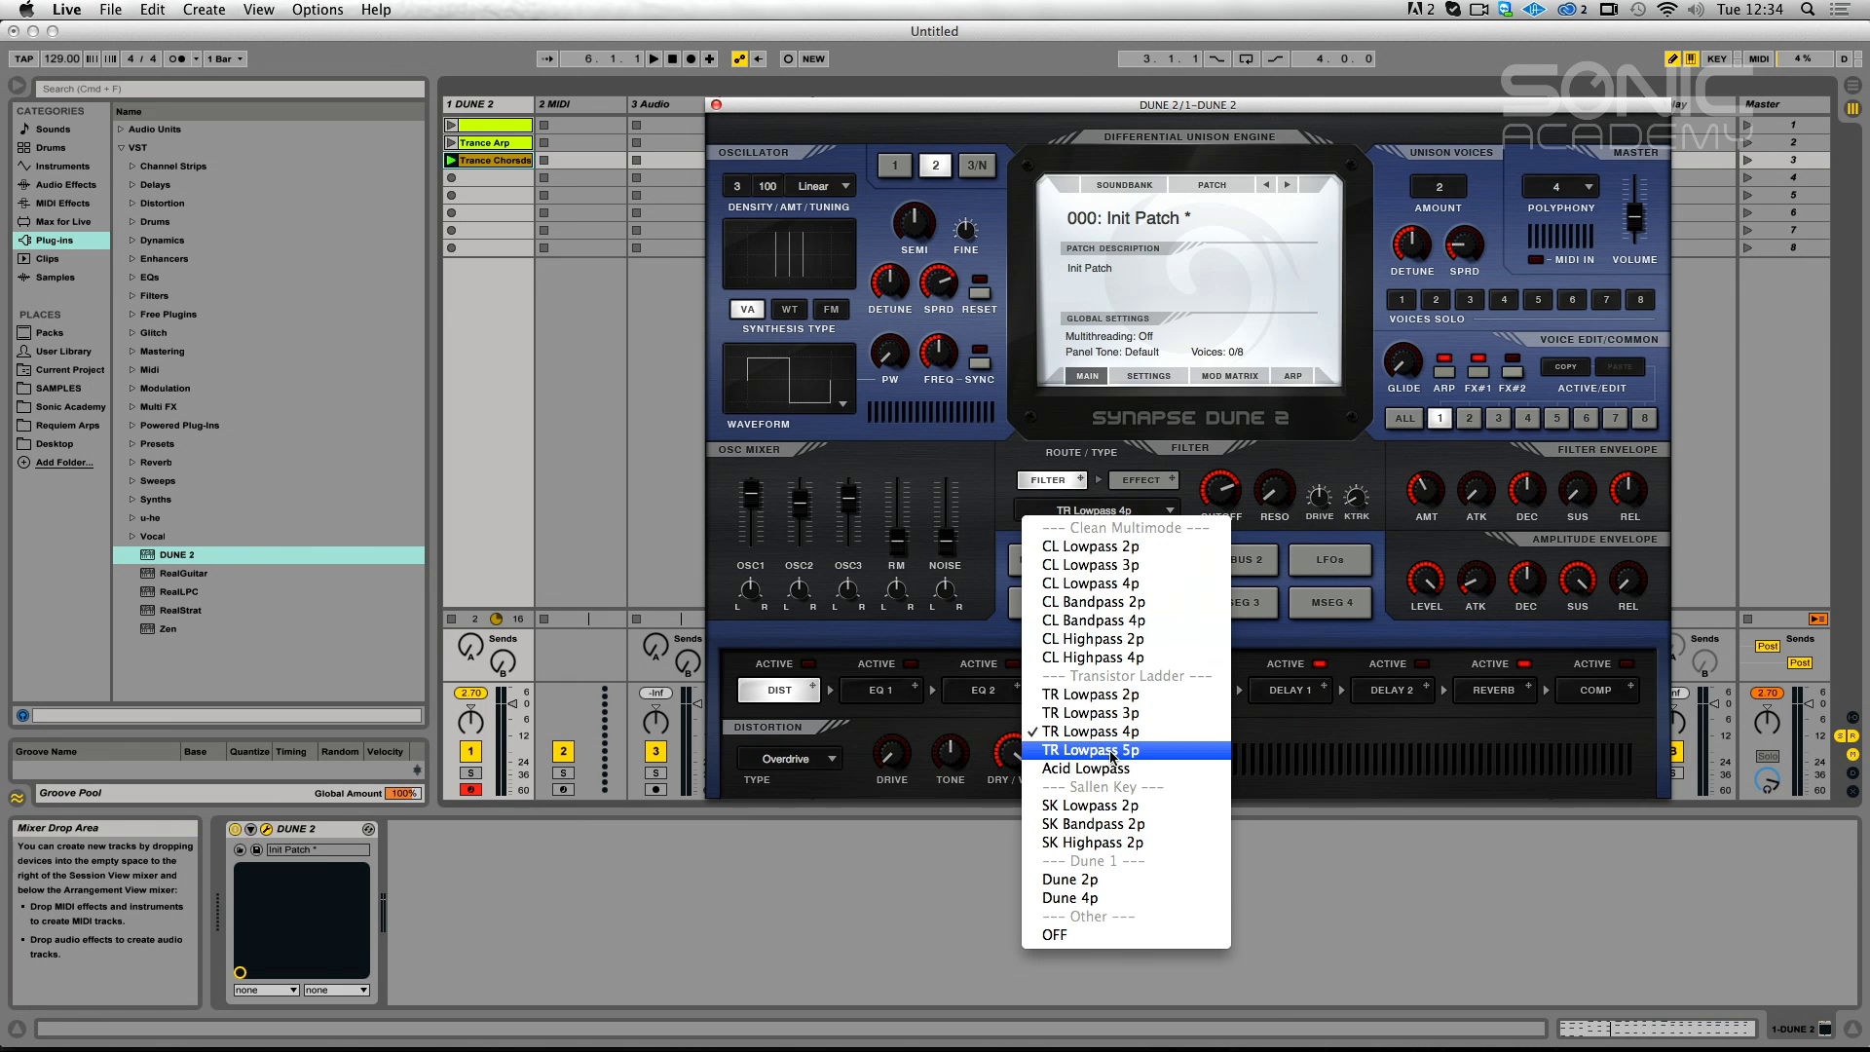
pyautogui.click(1112, 730)
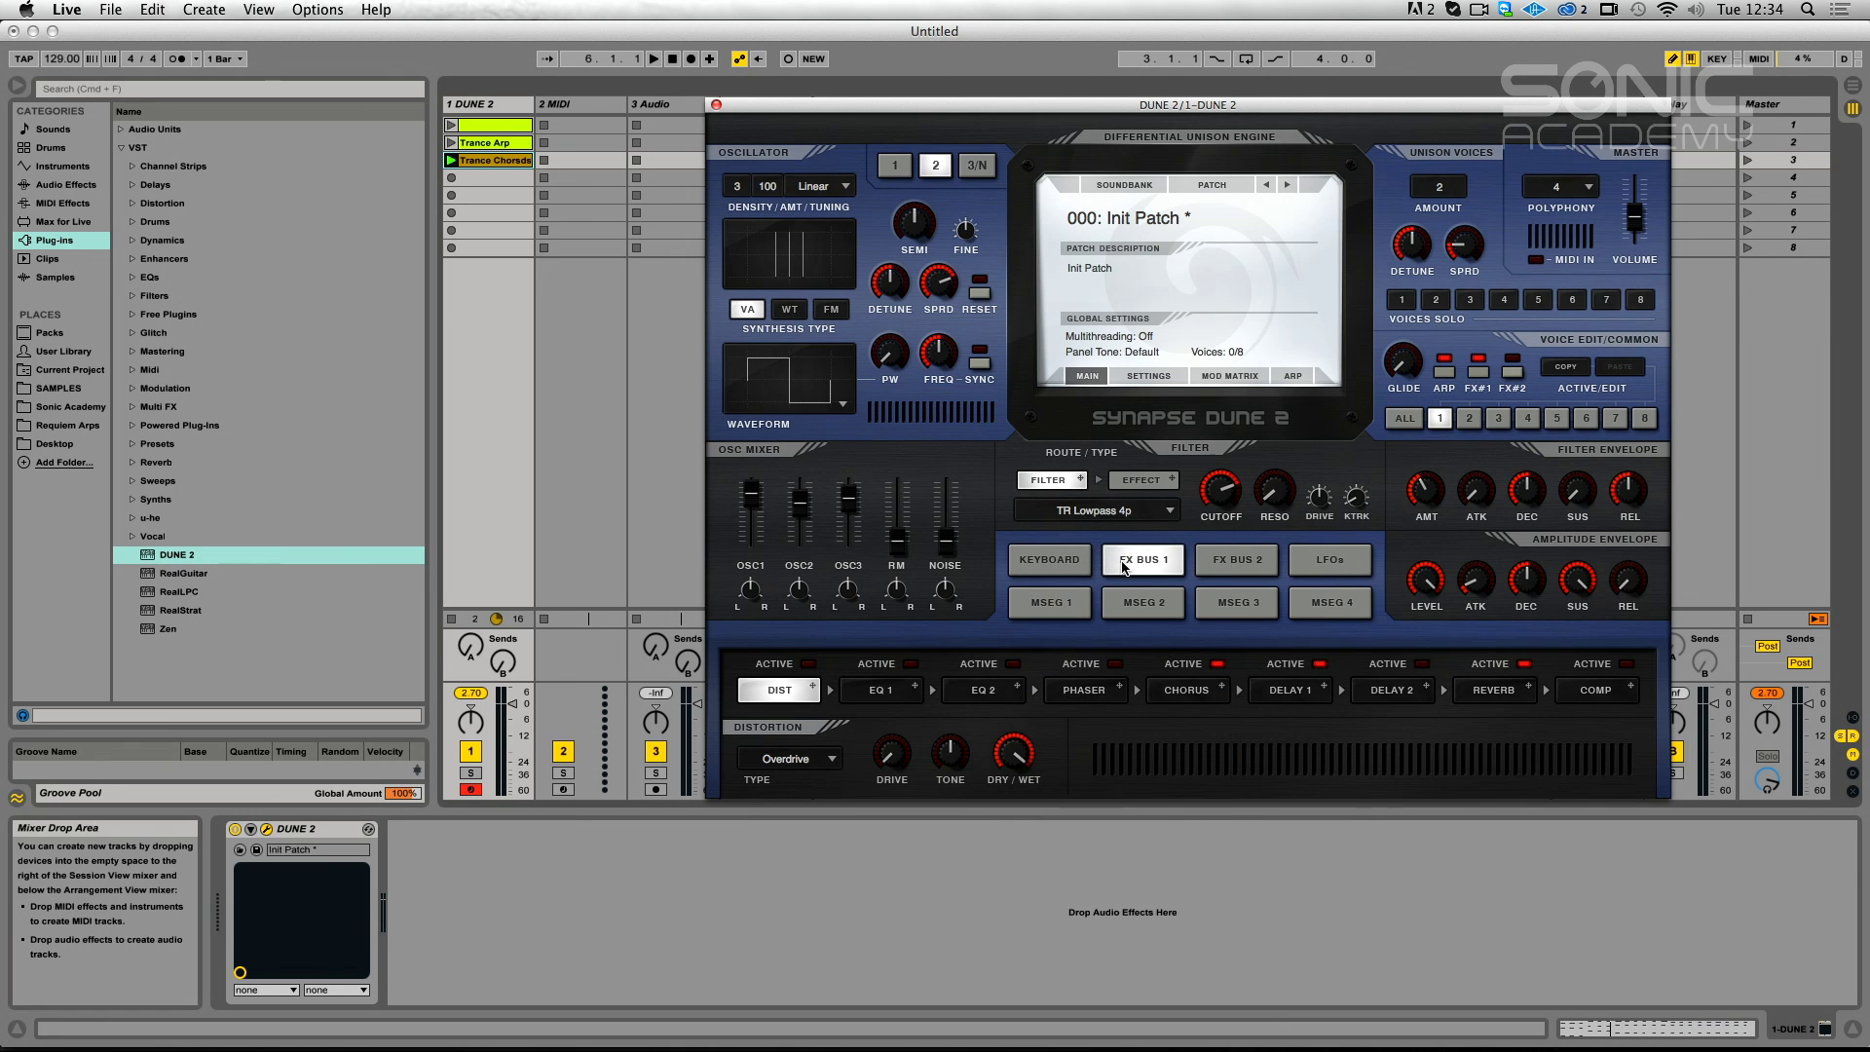
pyautogui.click(1085, 516)
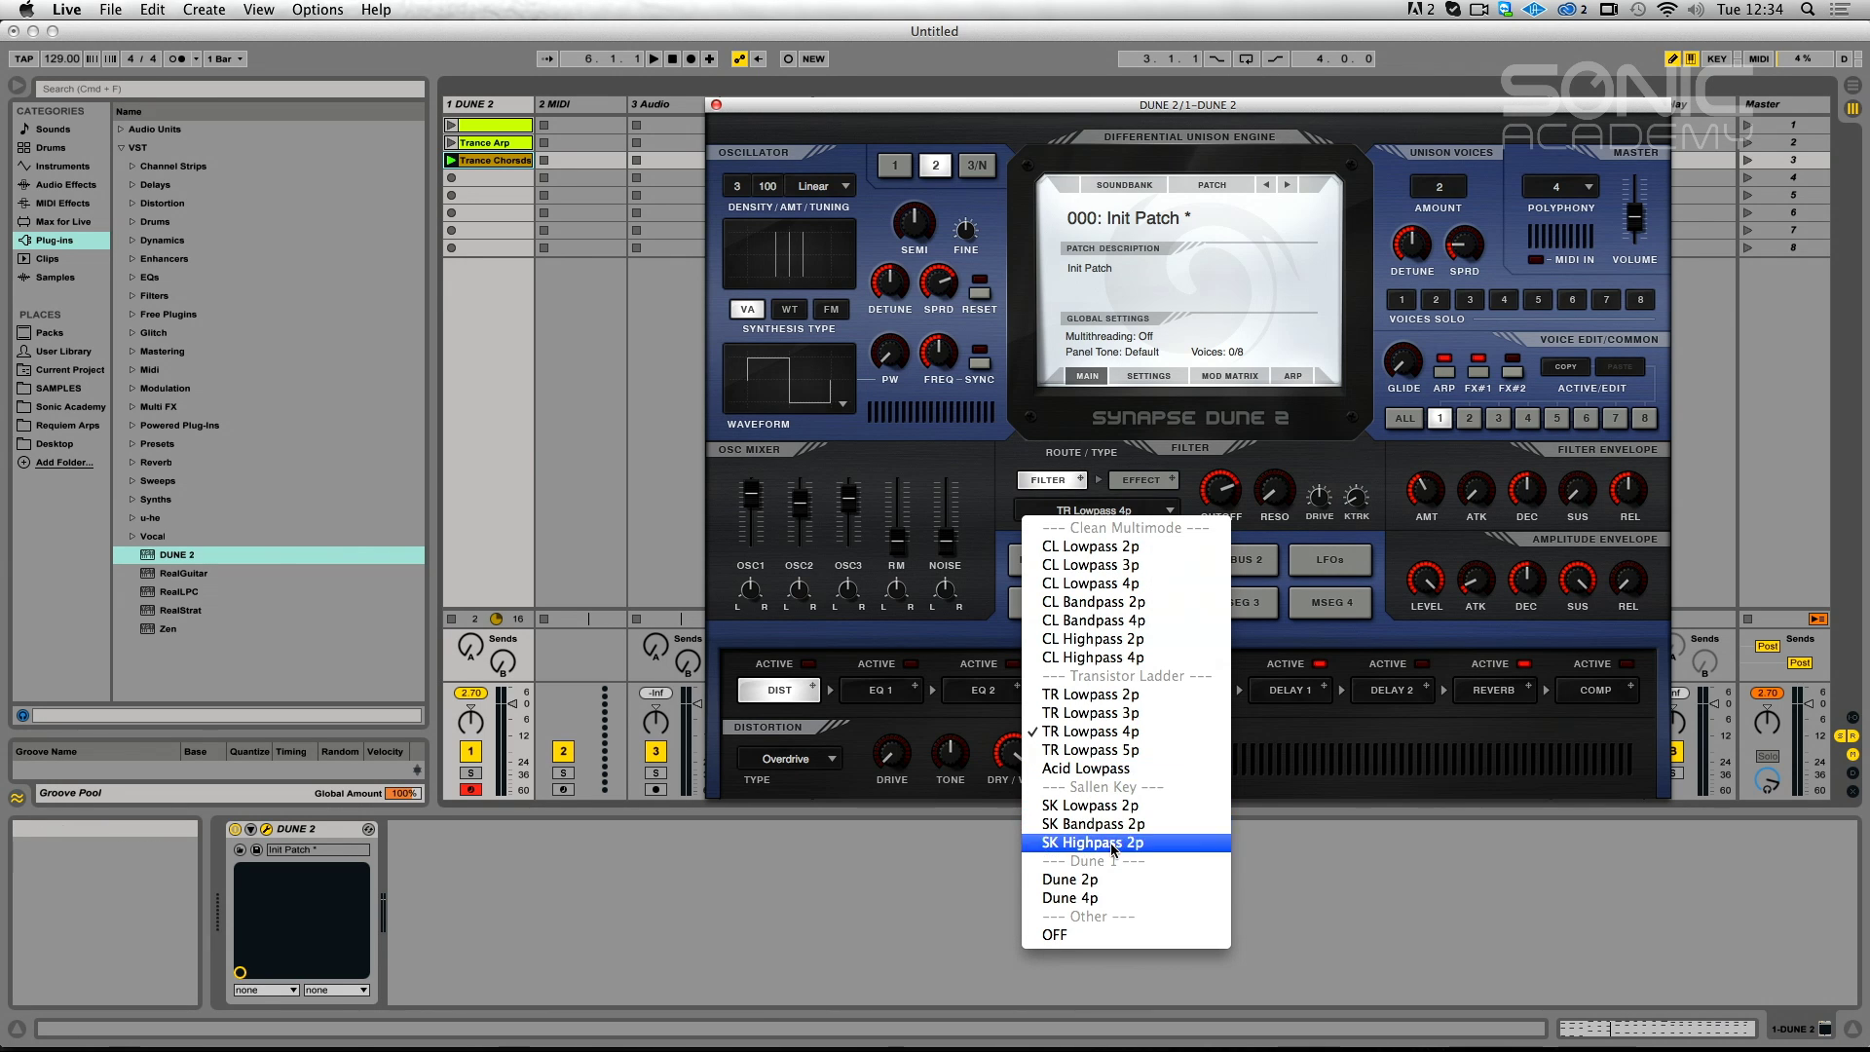
pyautogui.click(1159, 465)
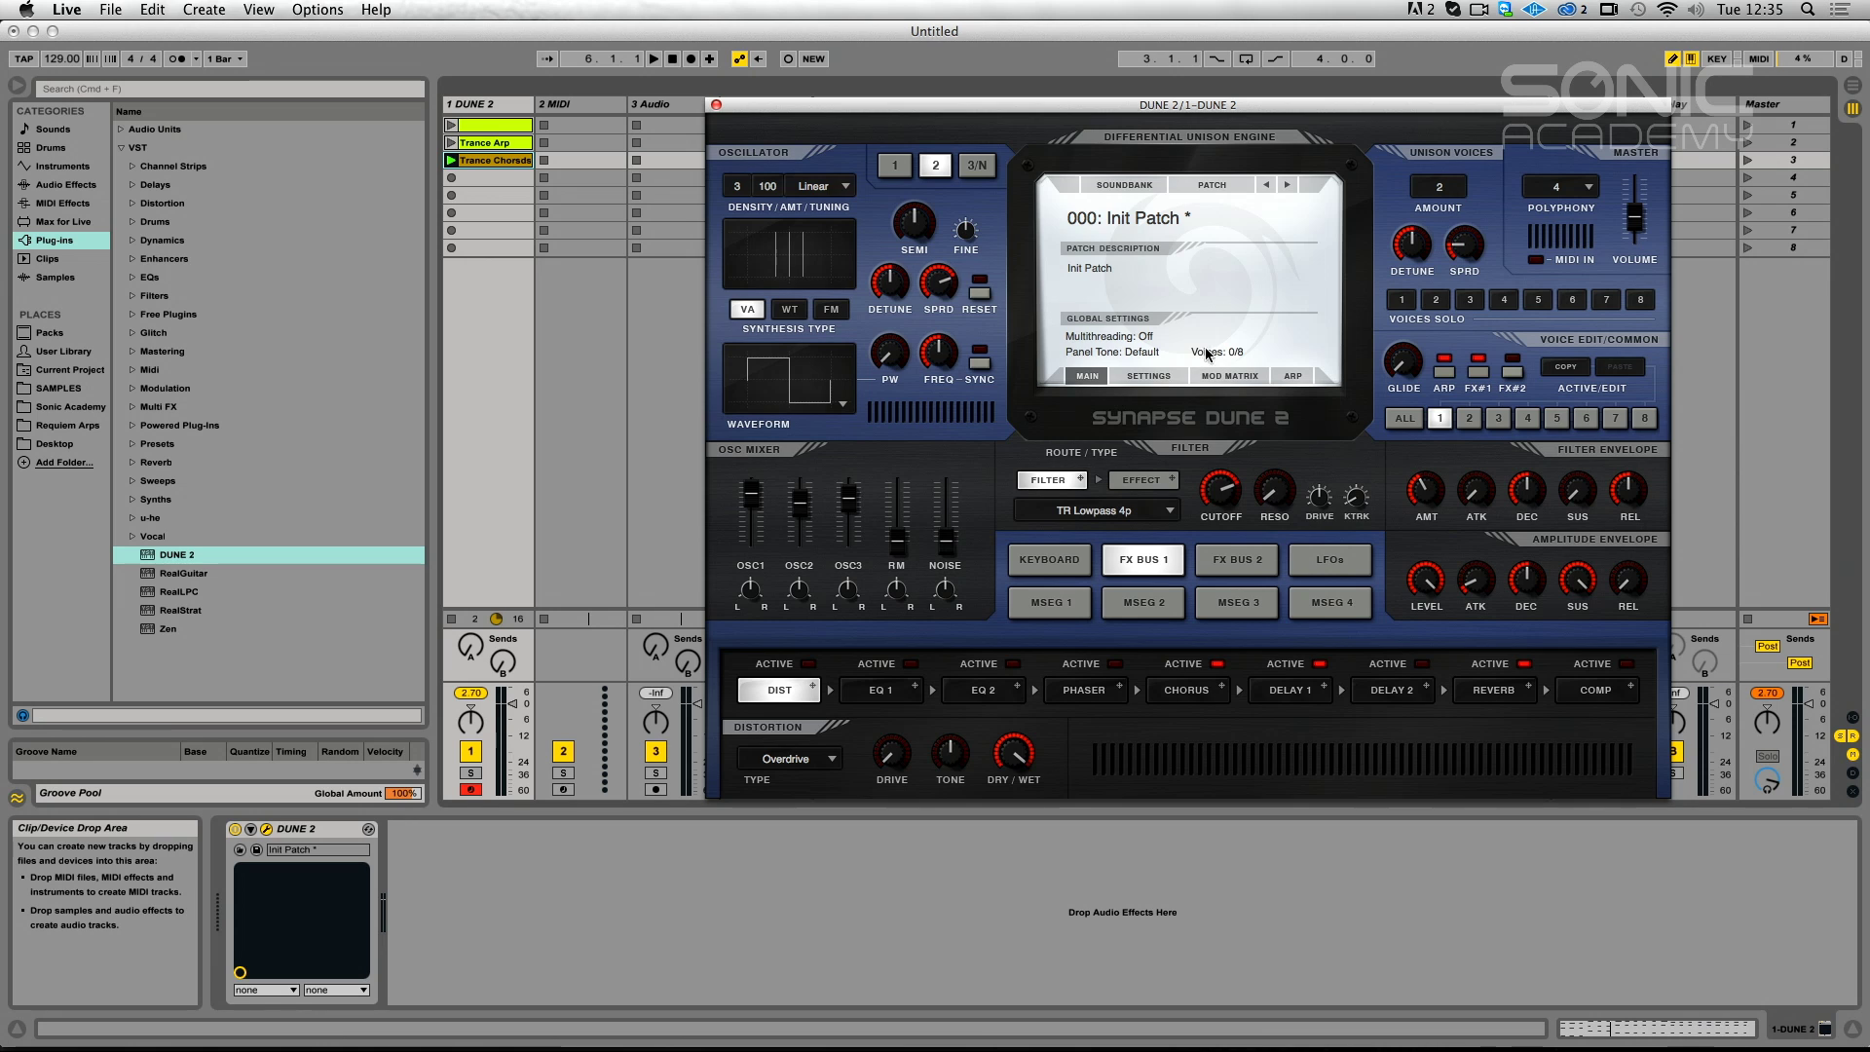
# Try Const as the source in the mod matrix's second slot with an amount of -72, and clear that source again.
pyautogui.click(1228, 378)
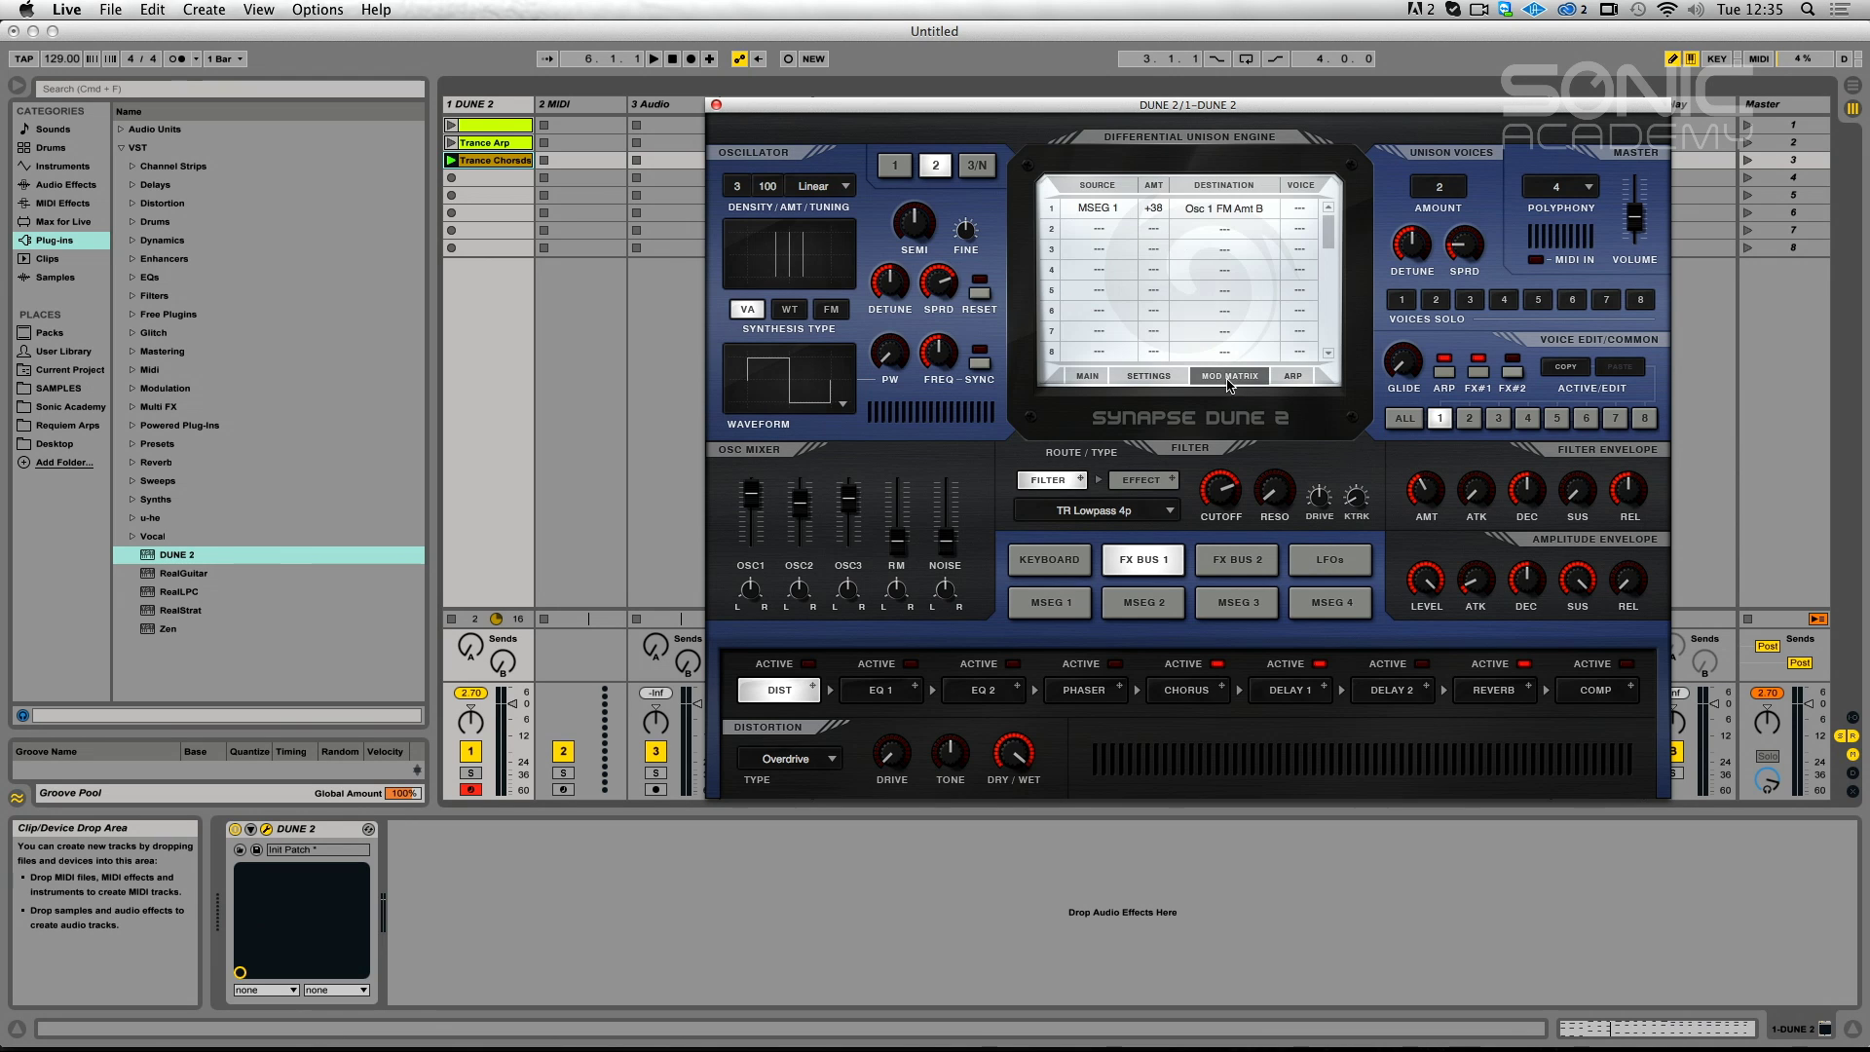
pyautogui.click(1102, 226)
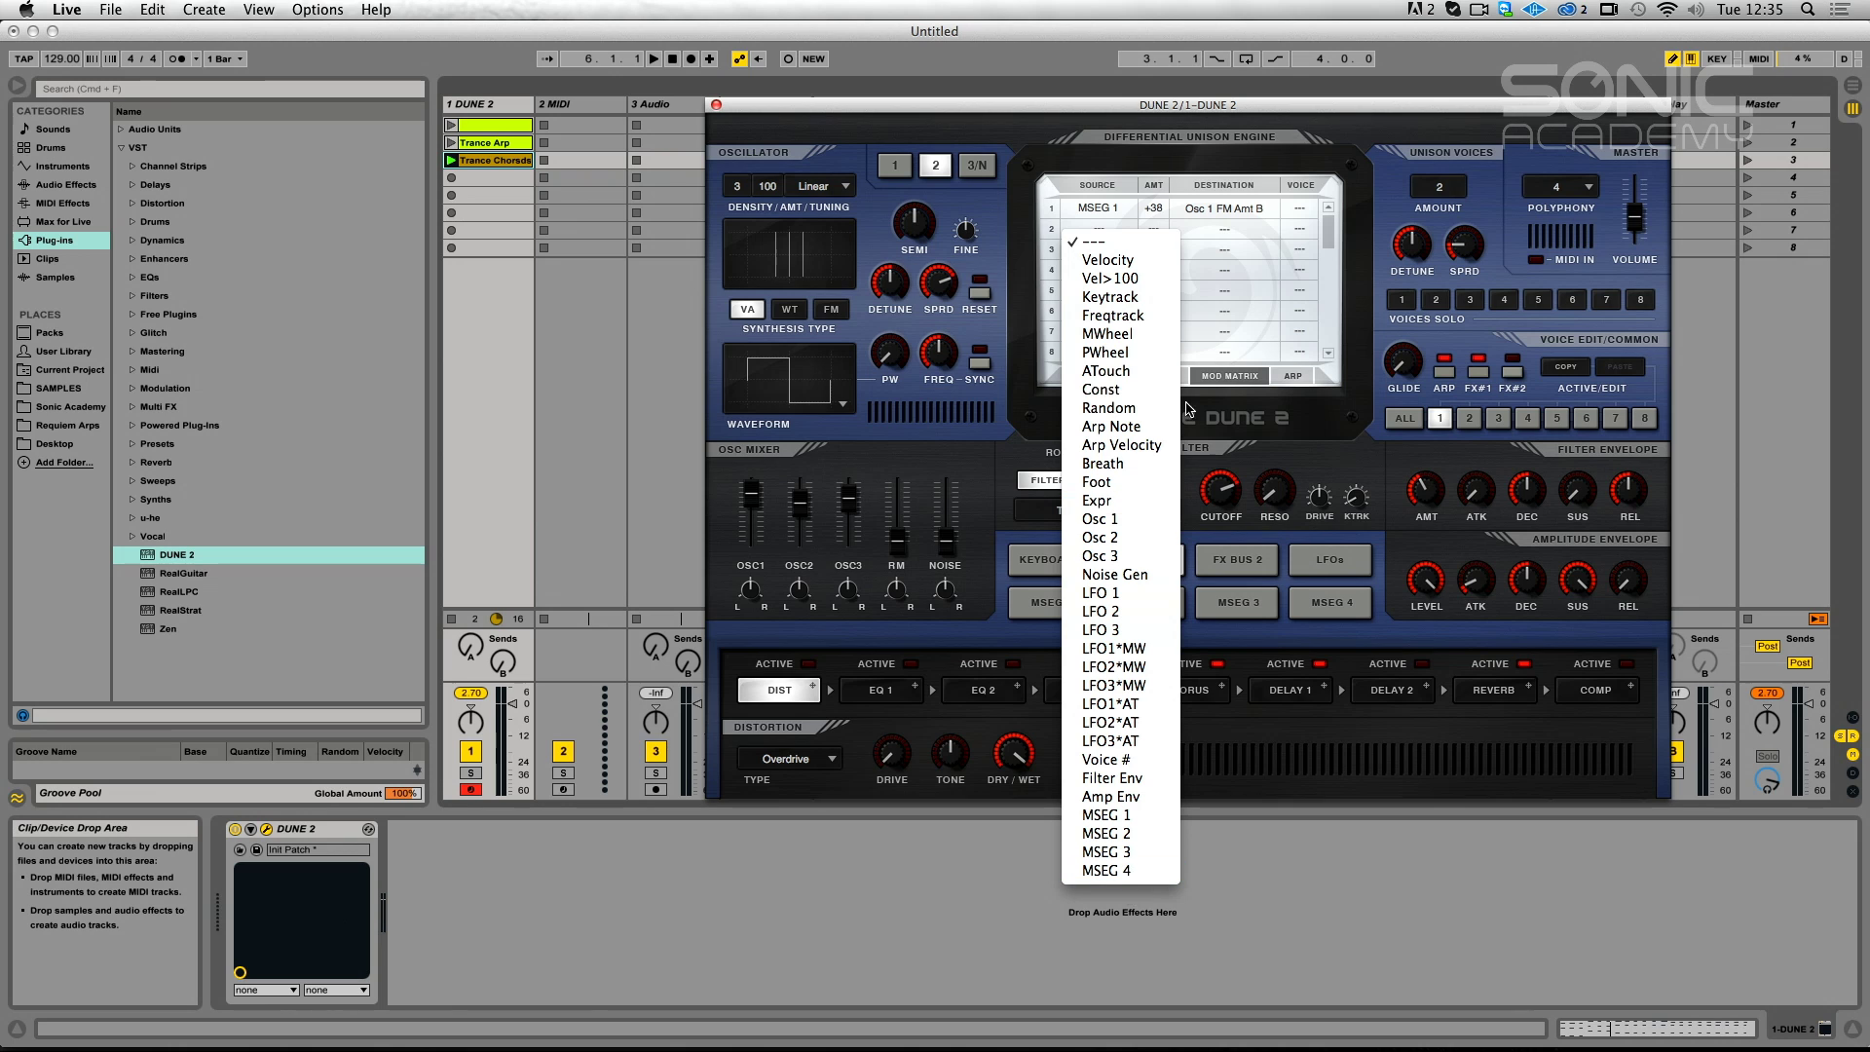
pyautogui.click(1138, 390)
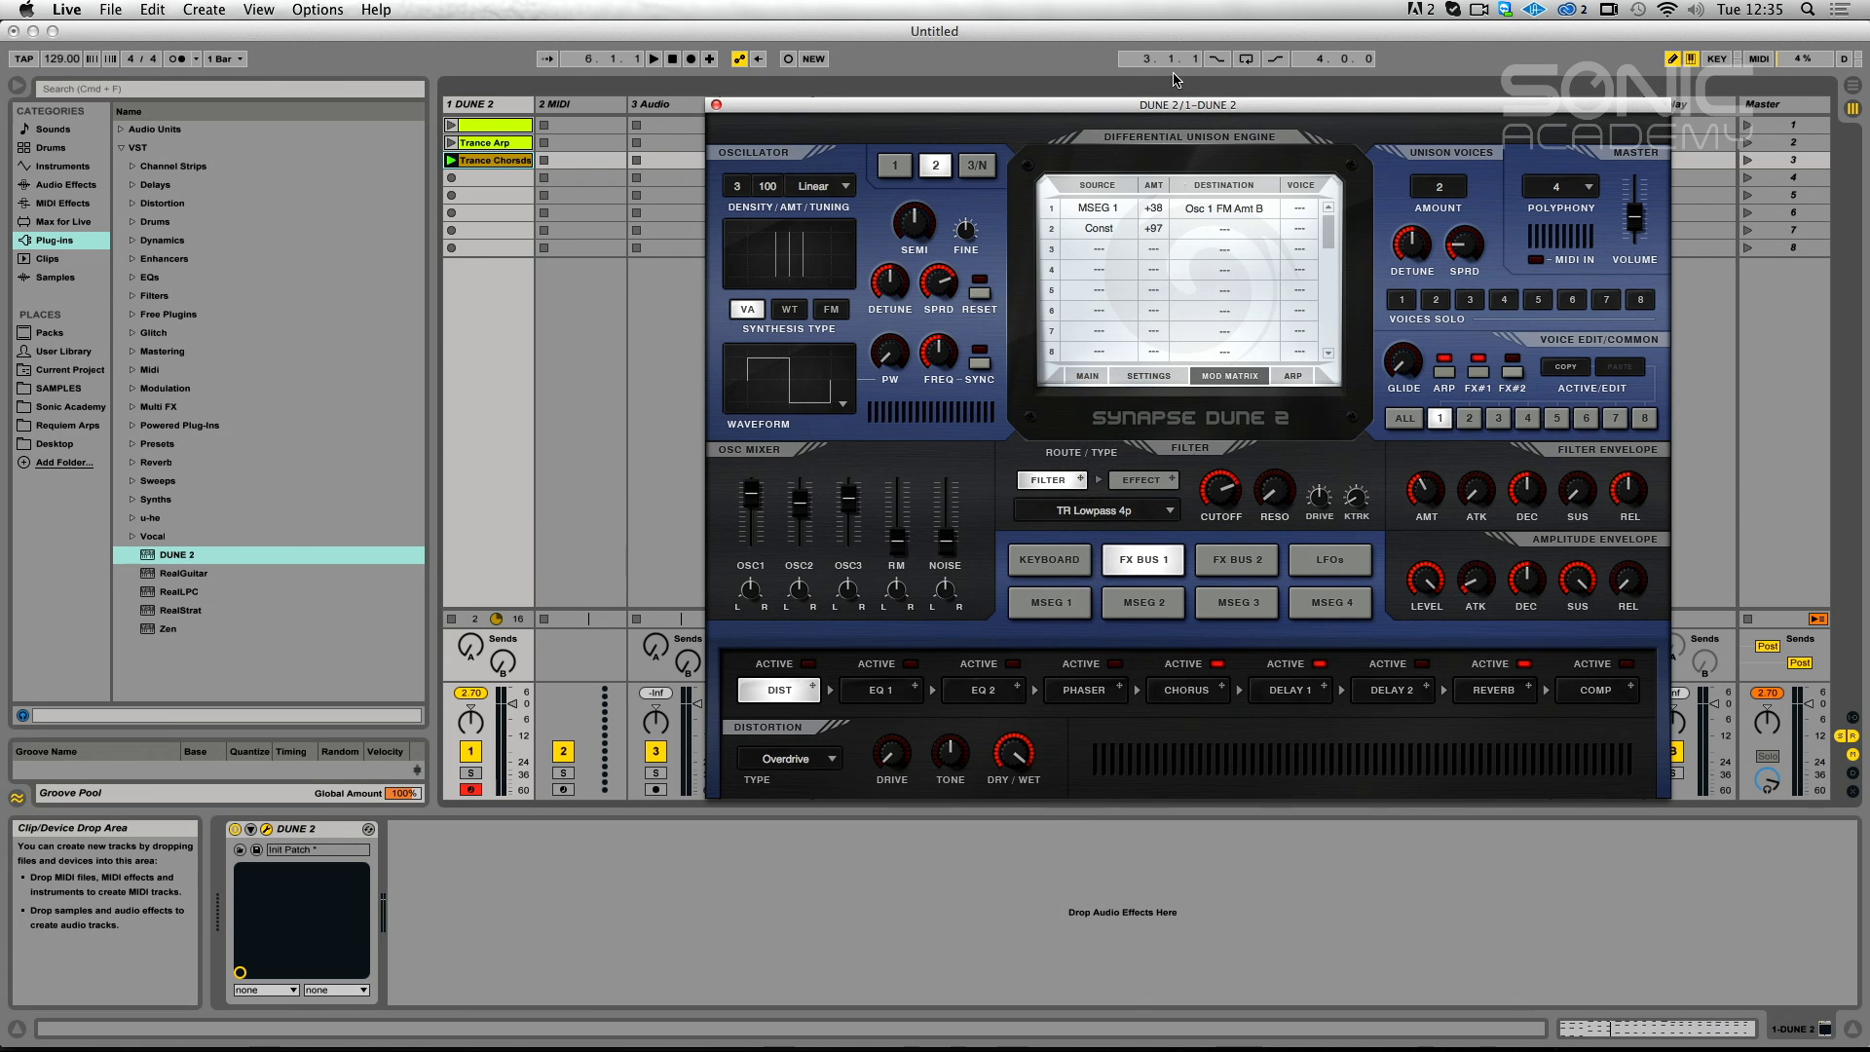
pyautogui.moveTo(1163, 226); pyautogui.dragTo(1118, 285)
pyautogui.moveTo(1116, 360); pyautogui.dragTo(1118, 509)
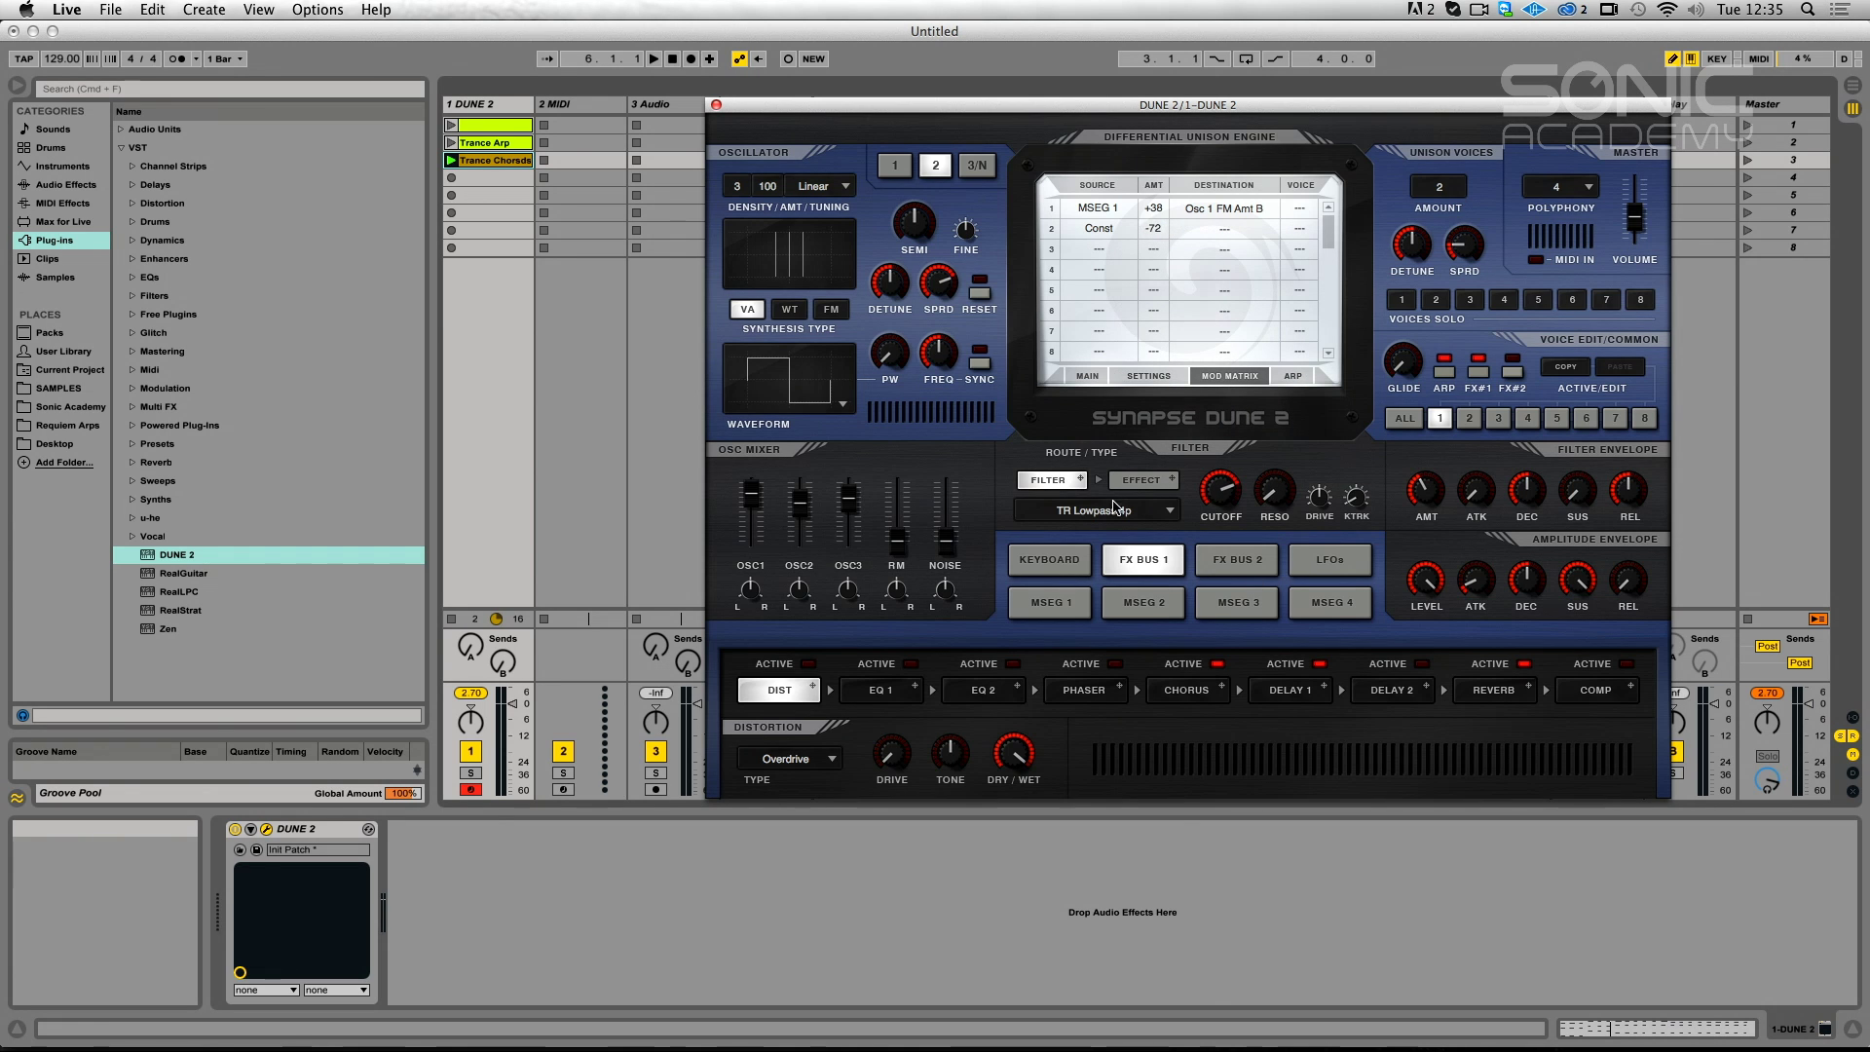
pyautogui.click(1124, 226)
pyautogui.click(1116, 243)
# Switch the arpeggiator type to Midi and load the MIDI file Trance Arp.mid.
pyautogui.click(1296, 375)
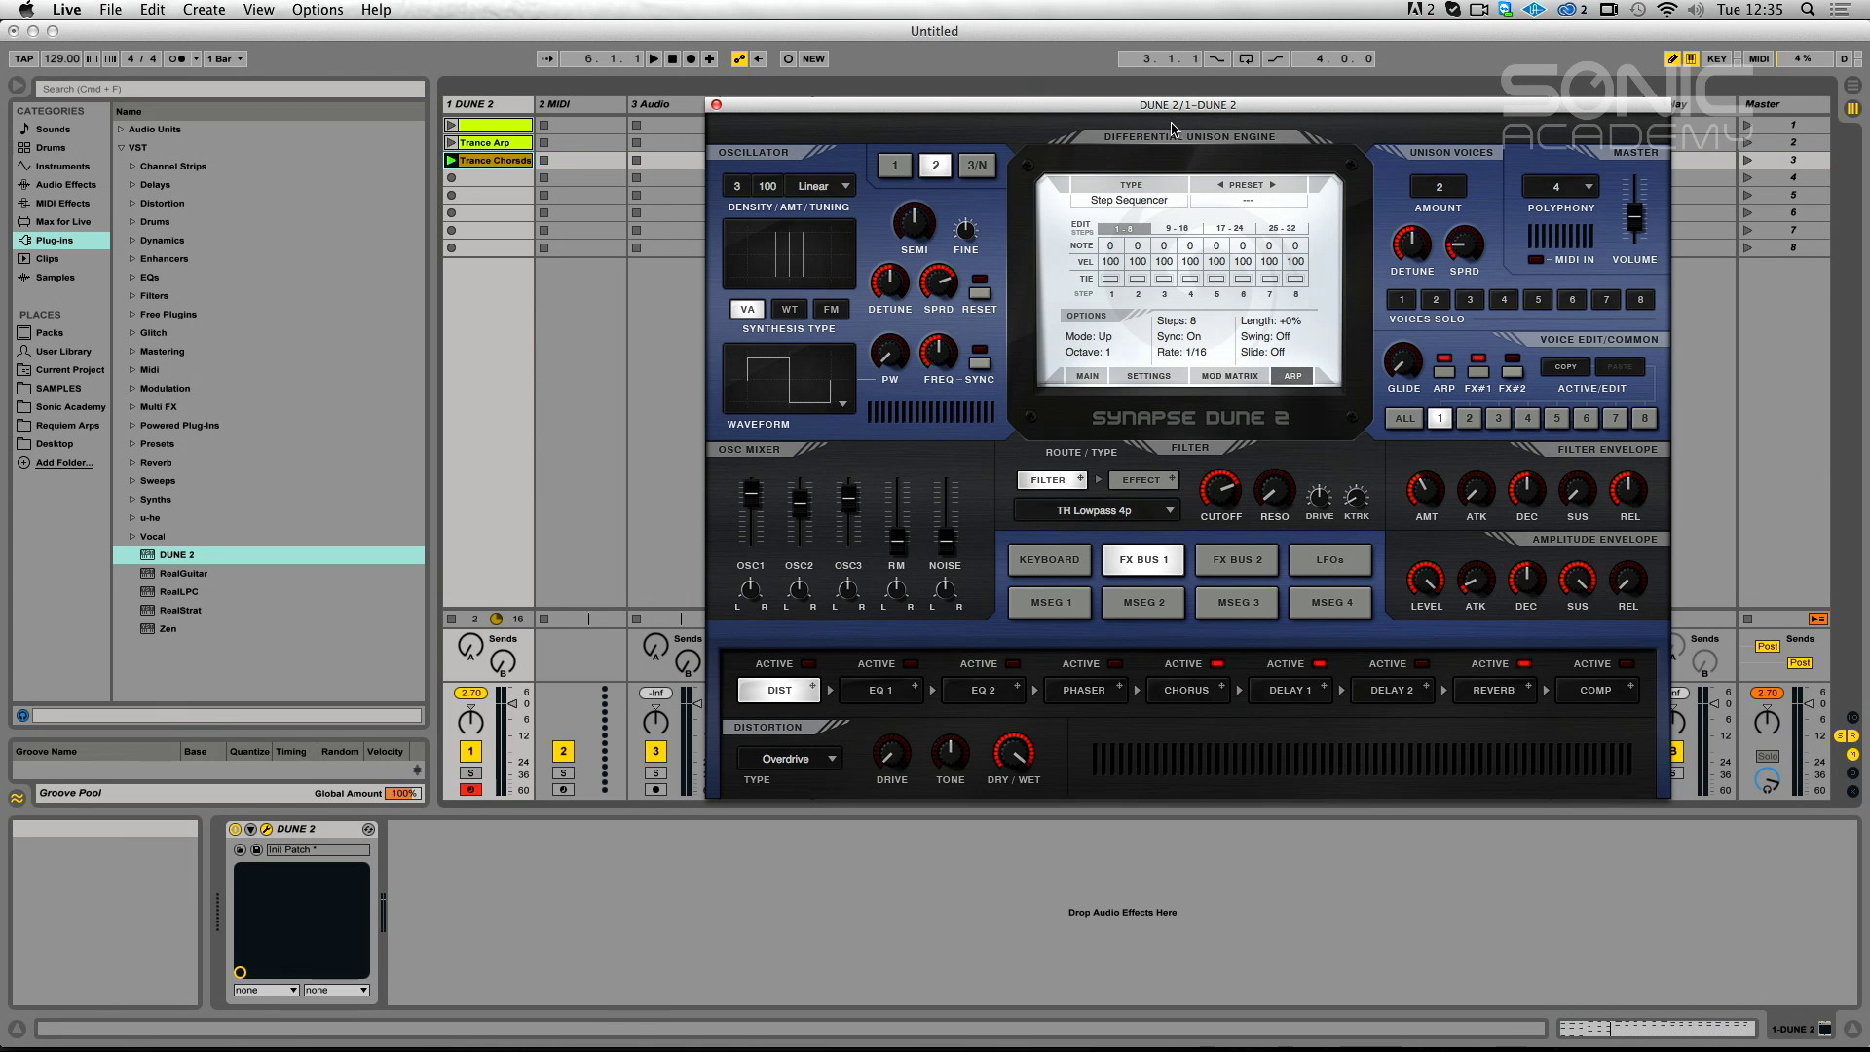
pyautogui.click(1172, 201)
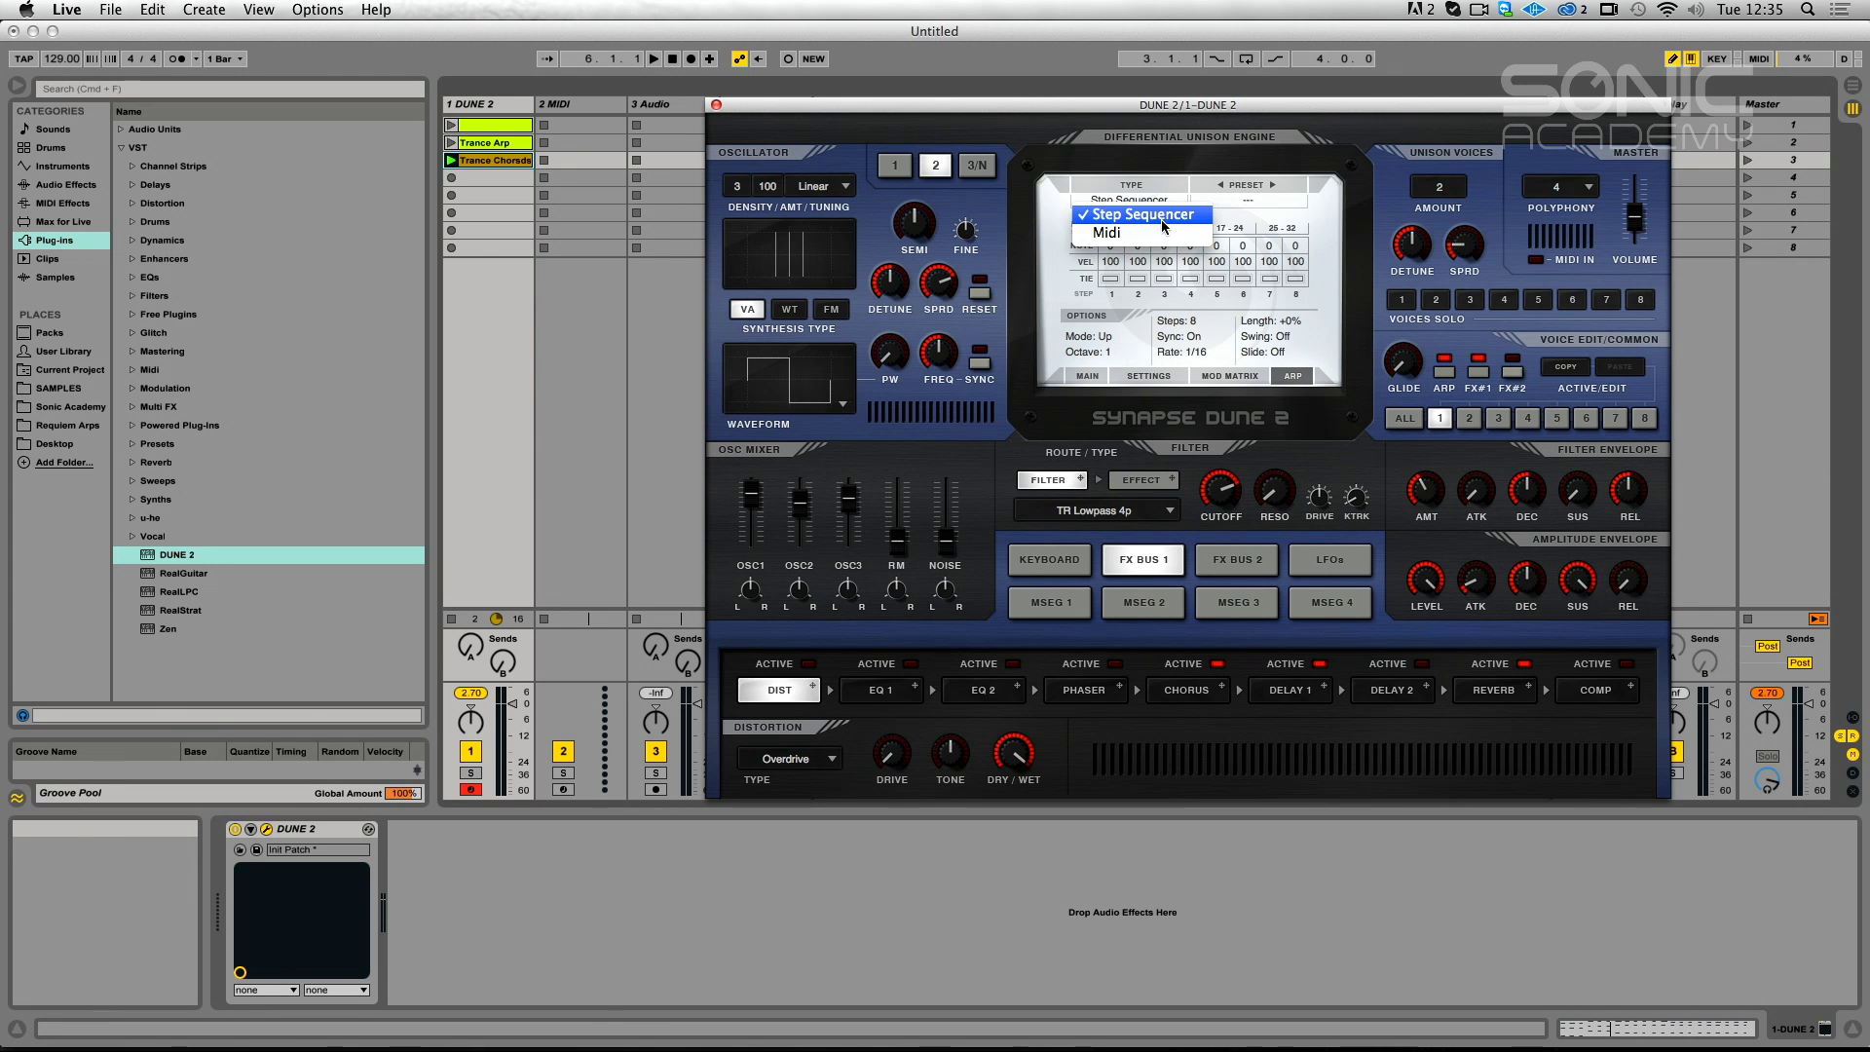
pyautogui.click(1159, 233)
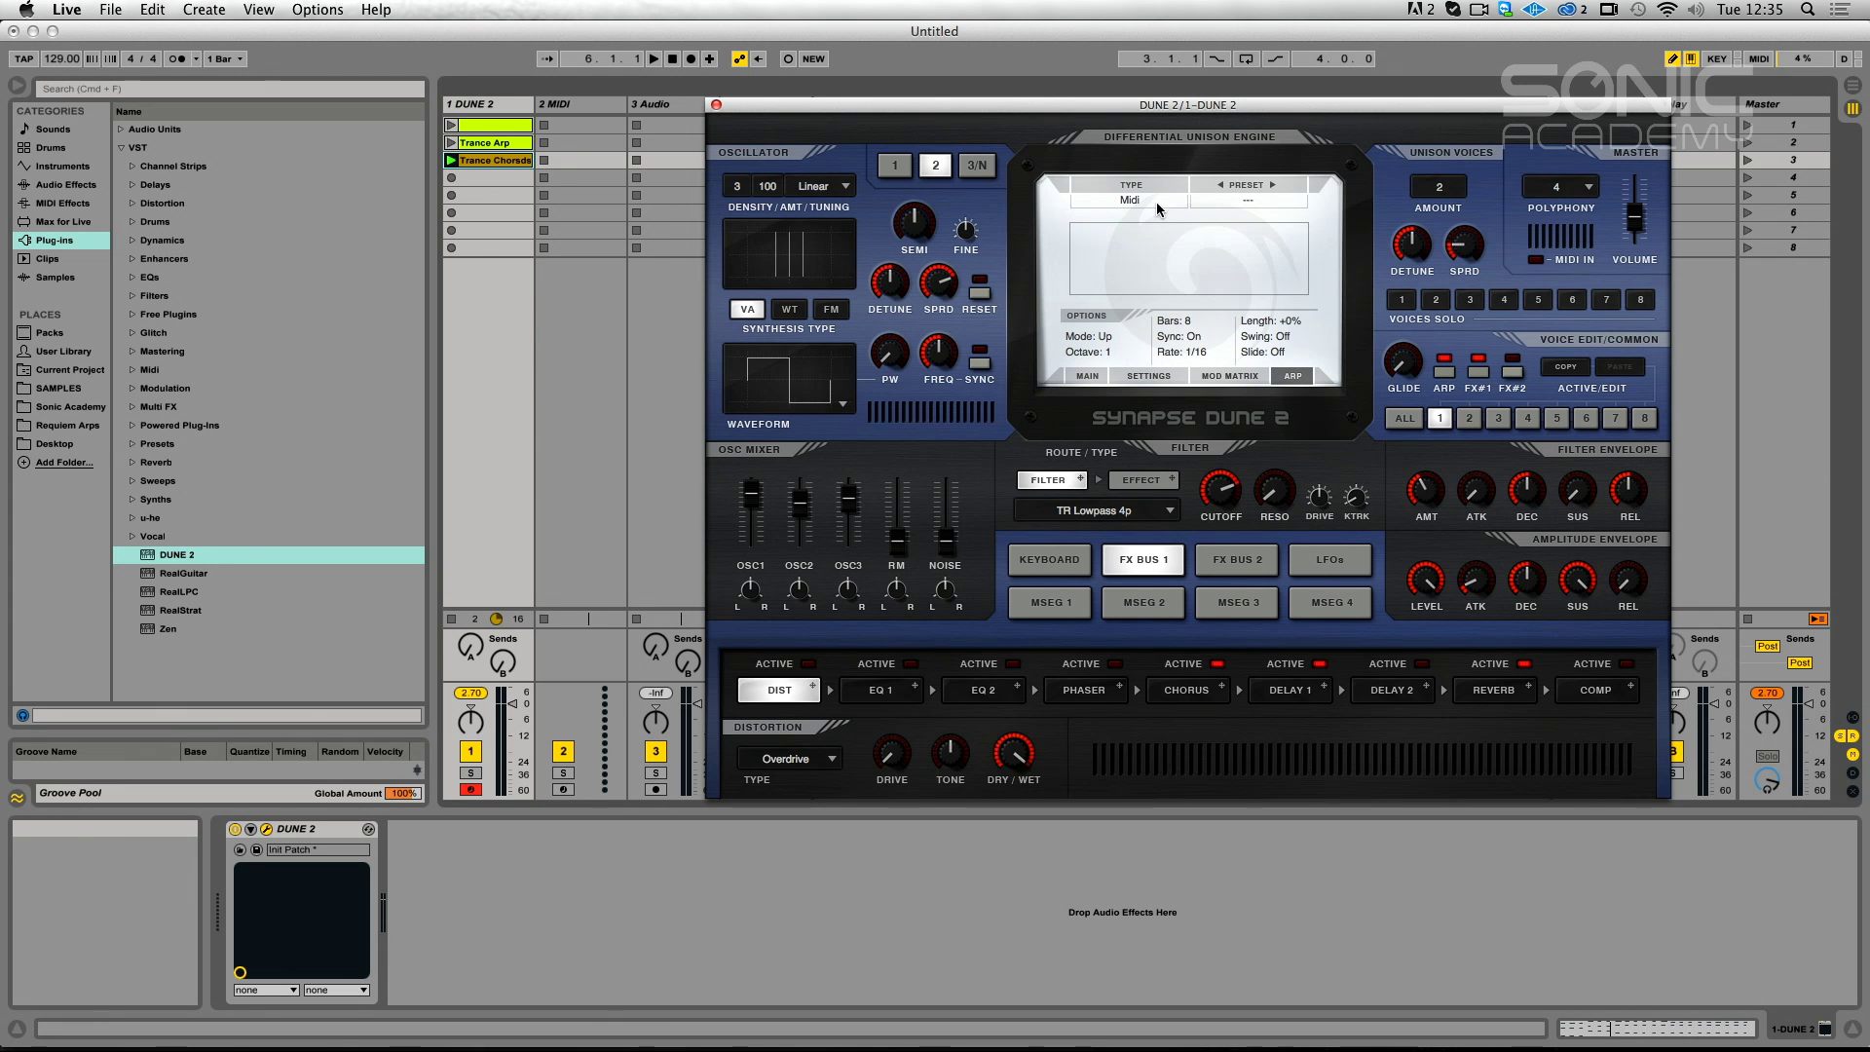
pyautogui.click(1276, 194)
pyautogui.click(1252, 209)
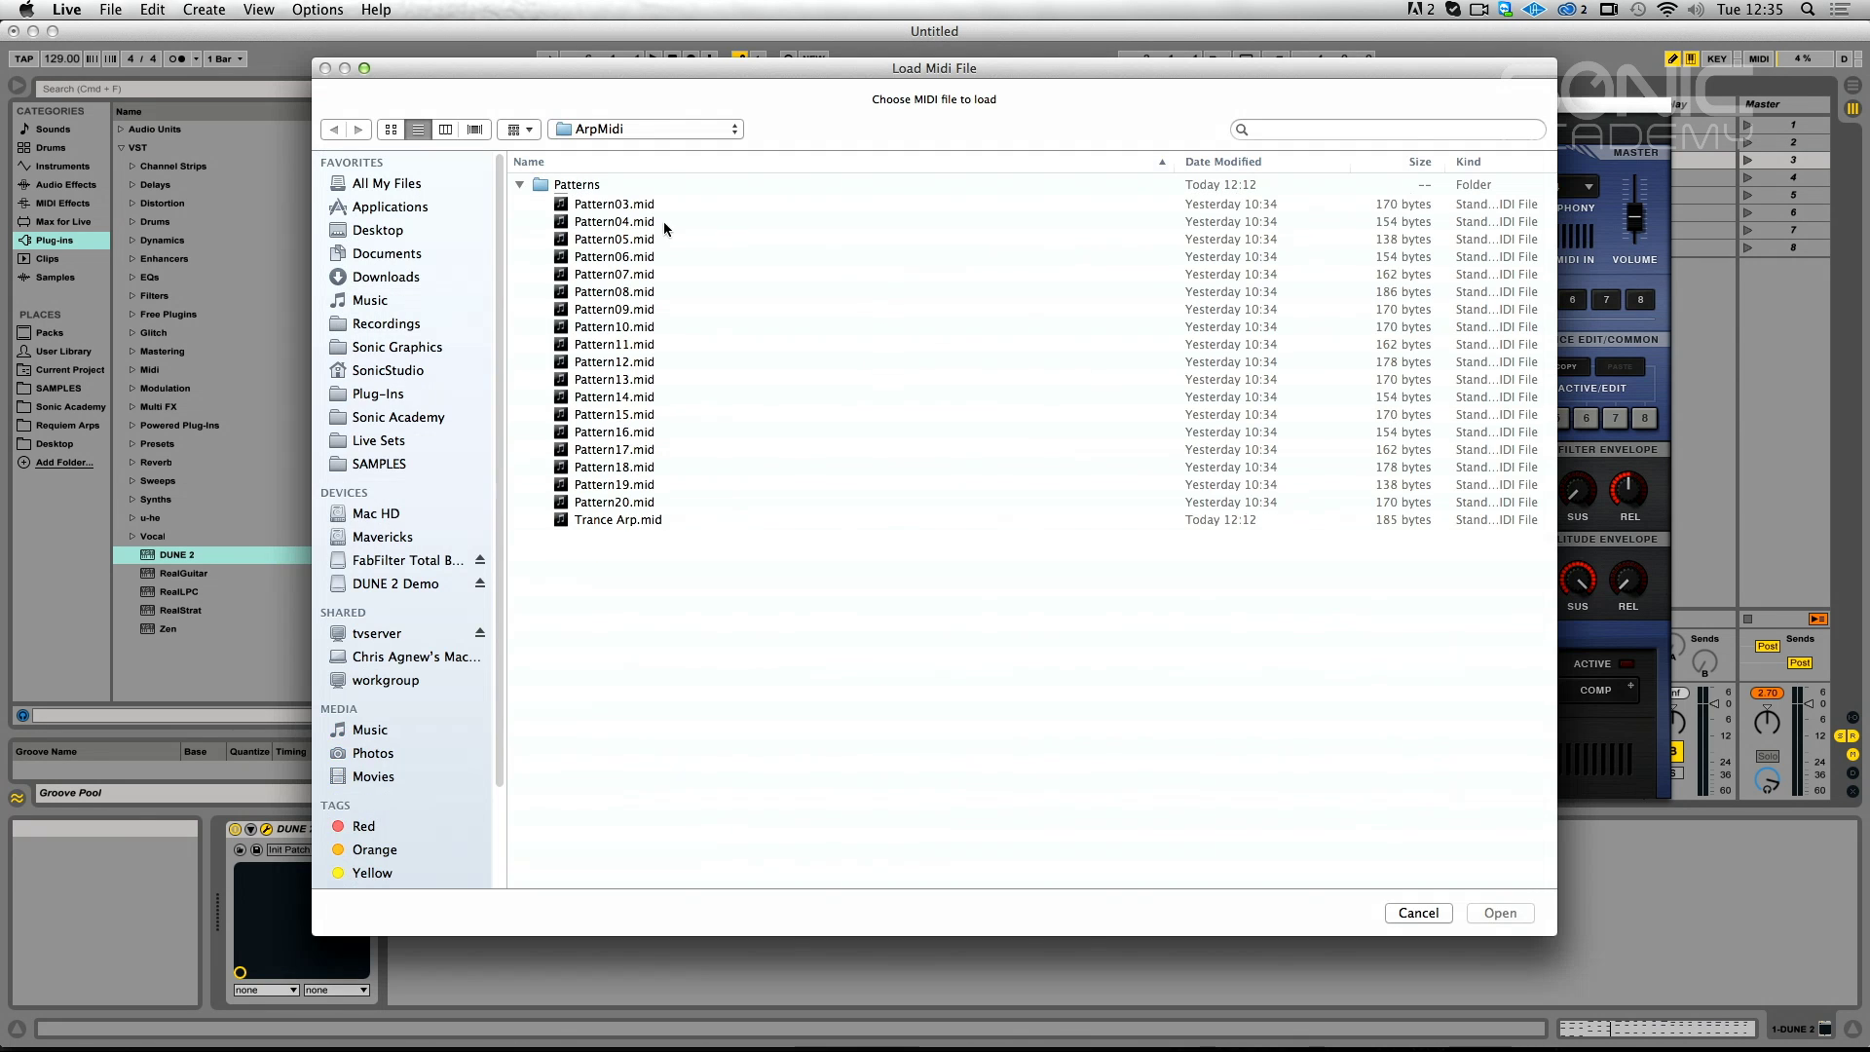
pyautogui.doubleClick(616, 555)
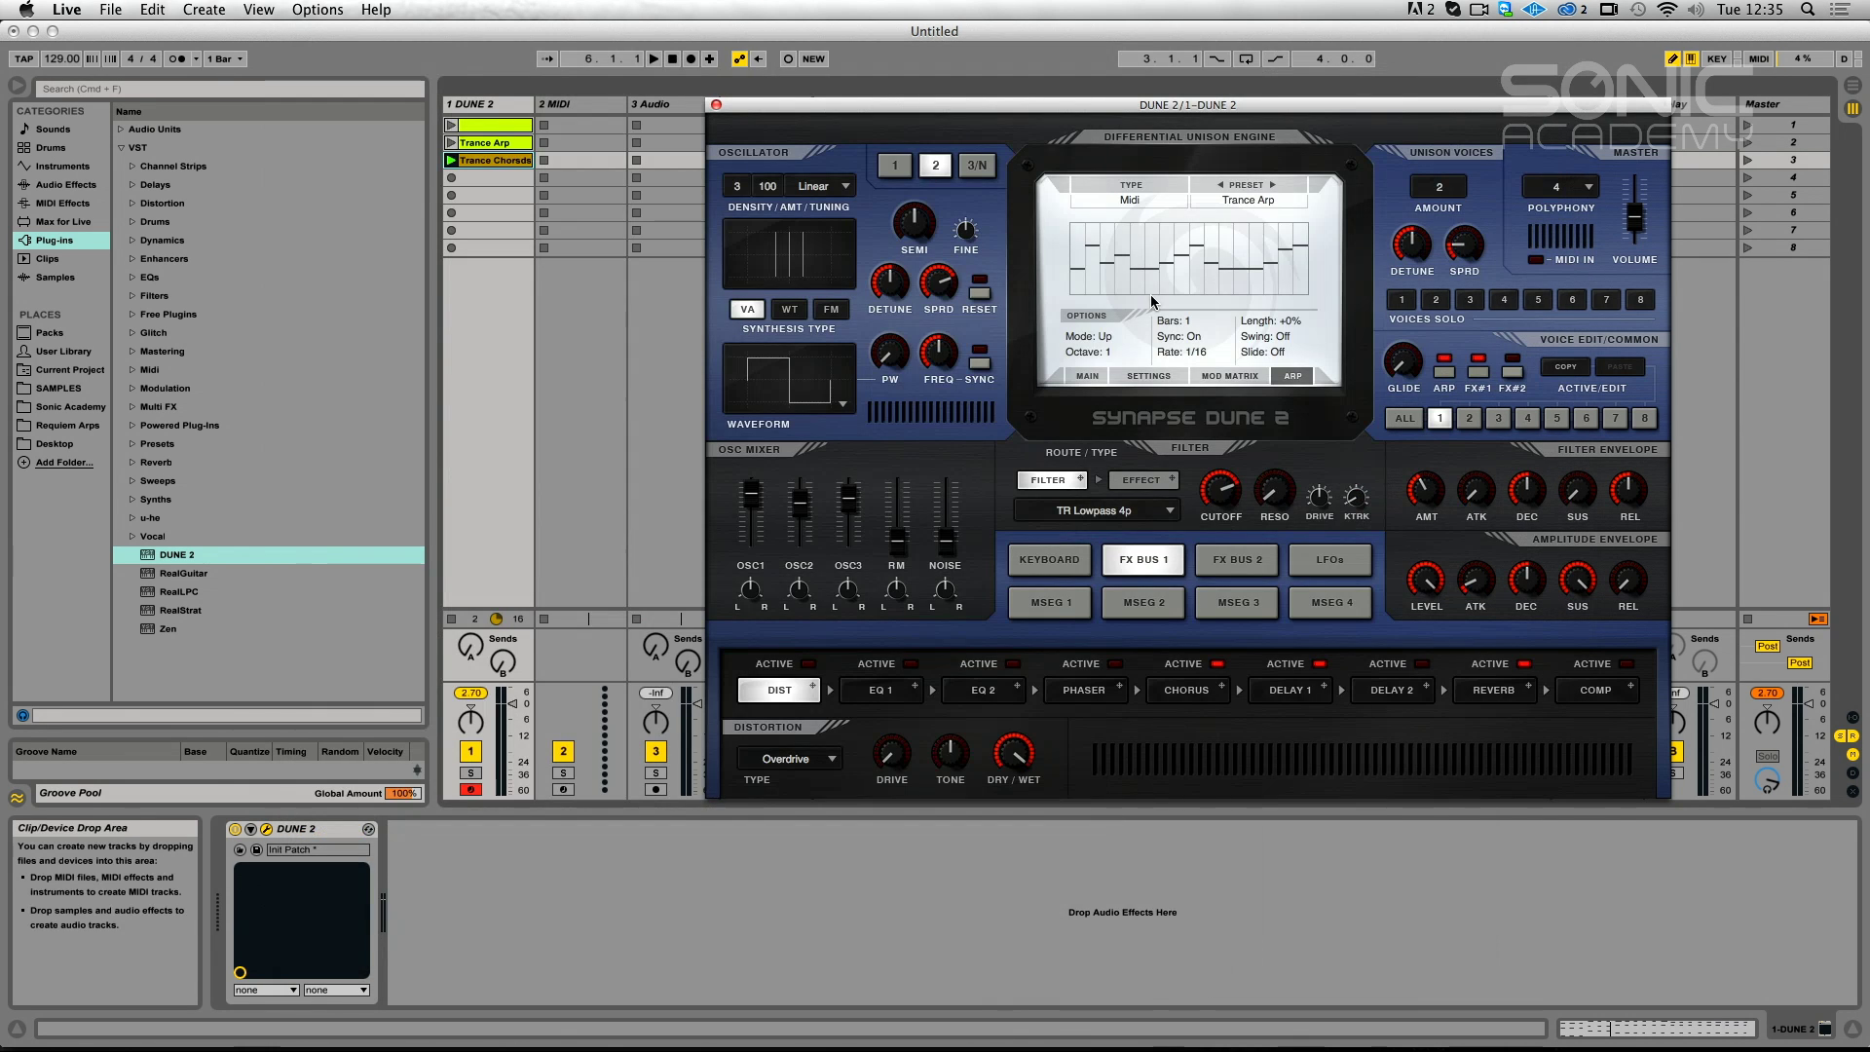
# Set voice editing to all voices and lower the filter cutoff.
pyautogui.click(1390, 423)
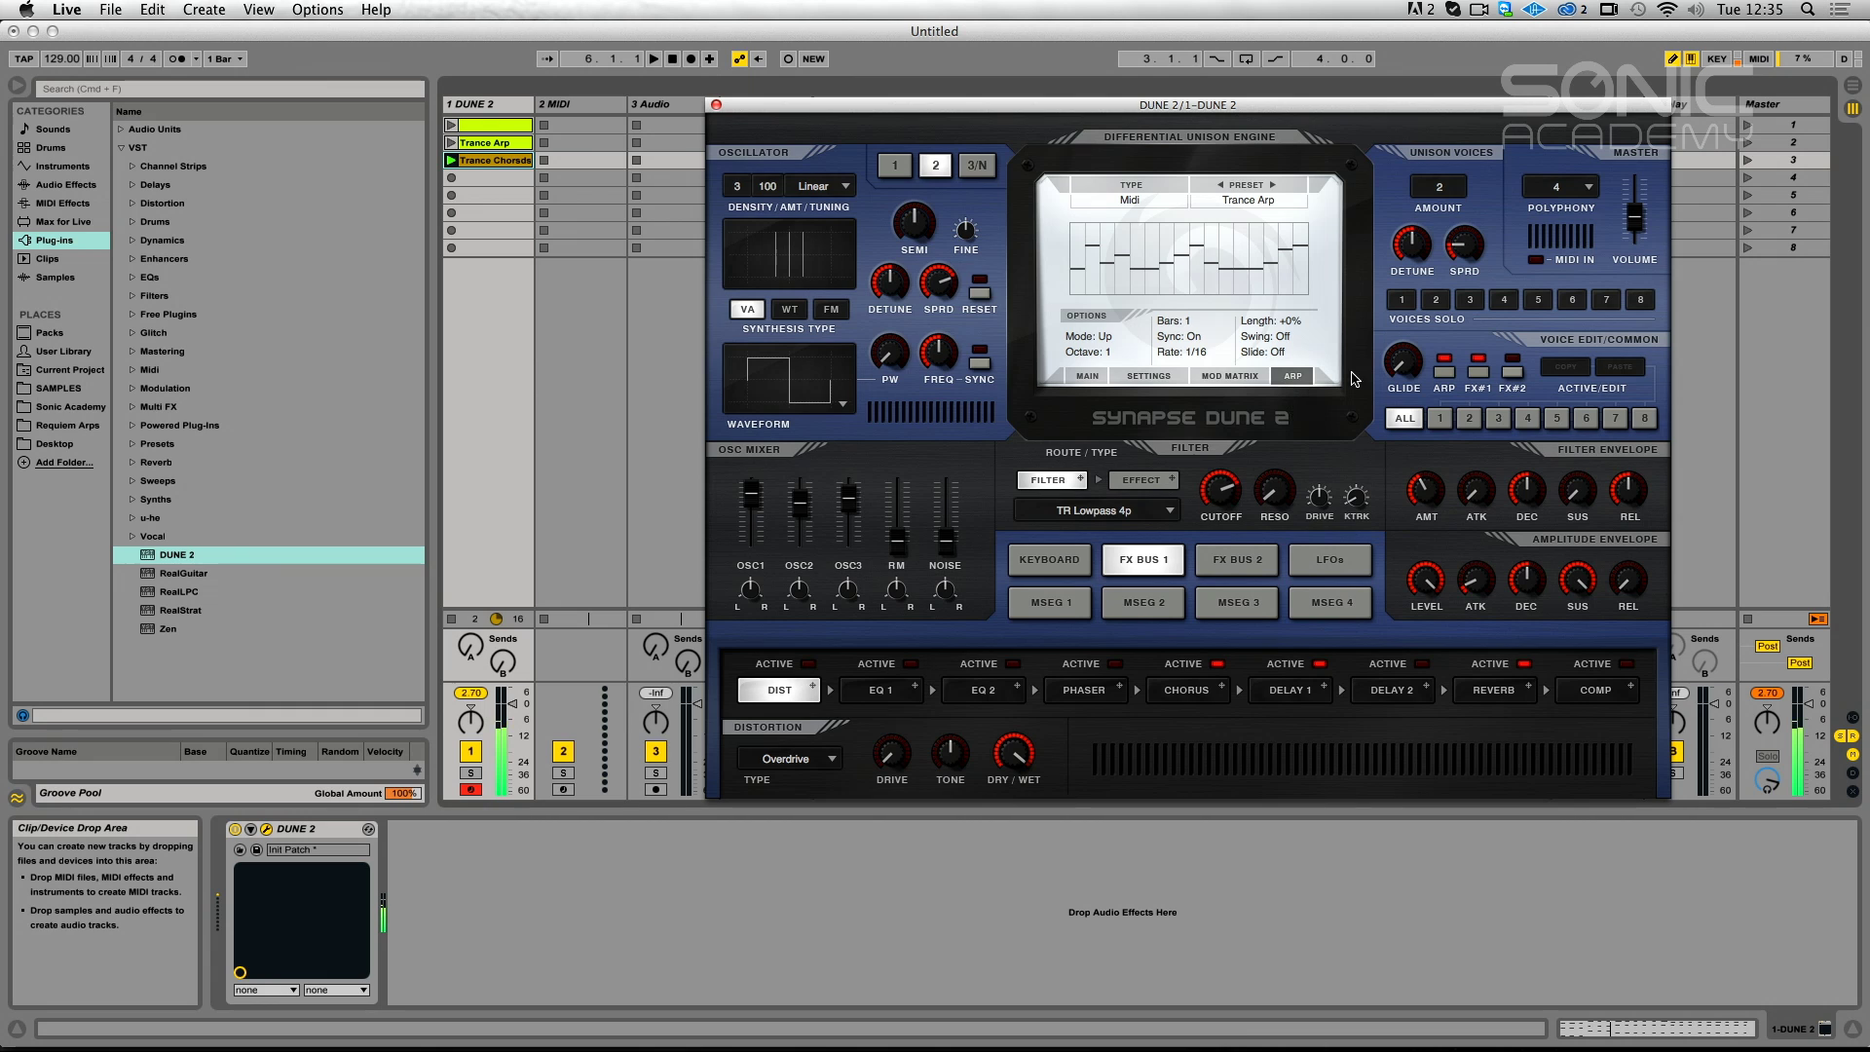
pyautogui.moveTo(1221, 492); pyautogui.dragTo(1196, 551)
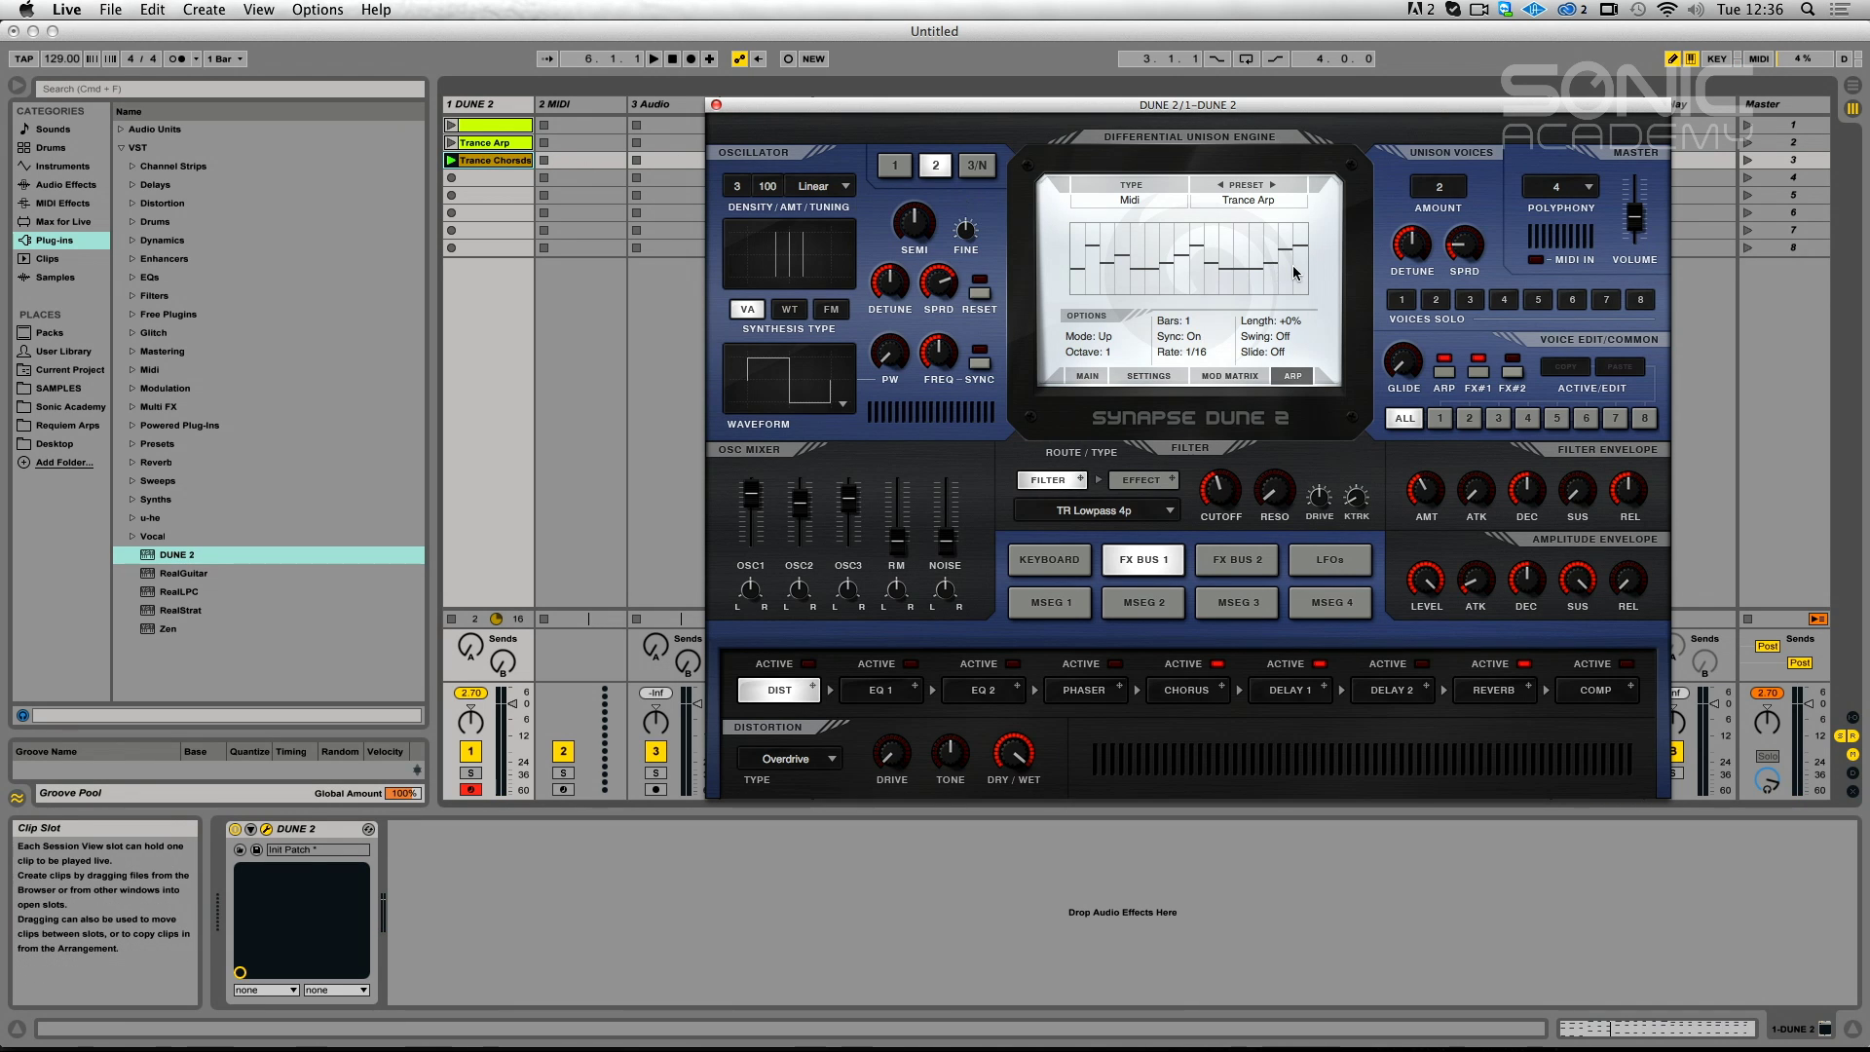
# Load the supplied arpeggiator pattern Pattern04.mid and raise the filter cutoff.
pyautogui.click(1261, 205)
pyautogui.moveTo(1315, 246)
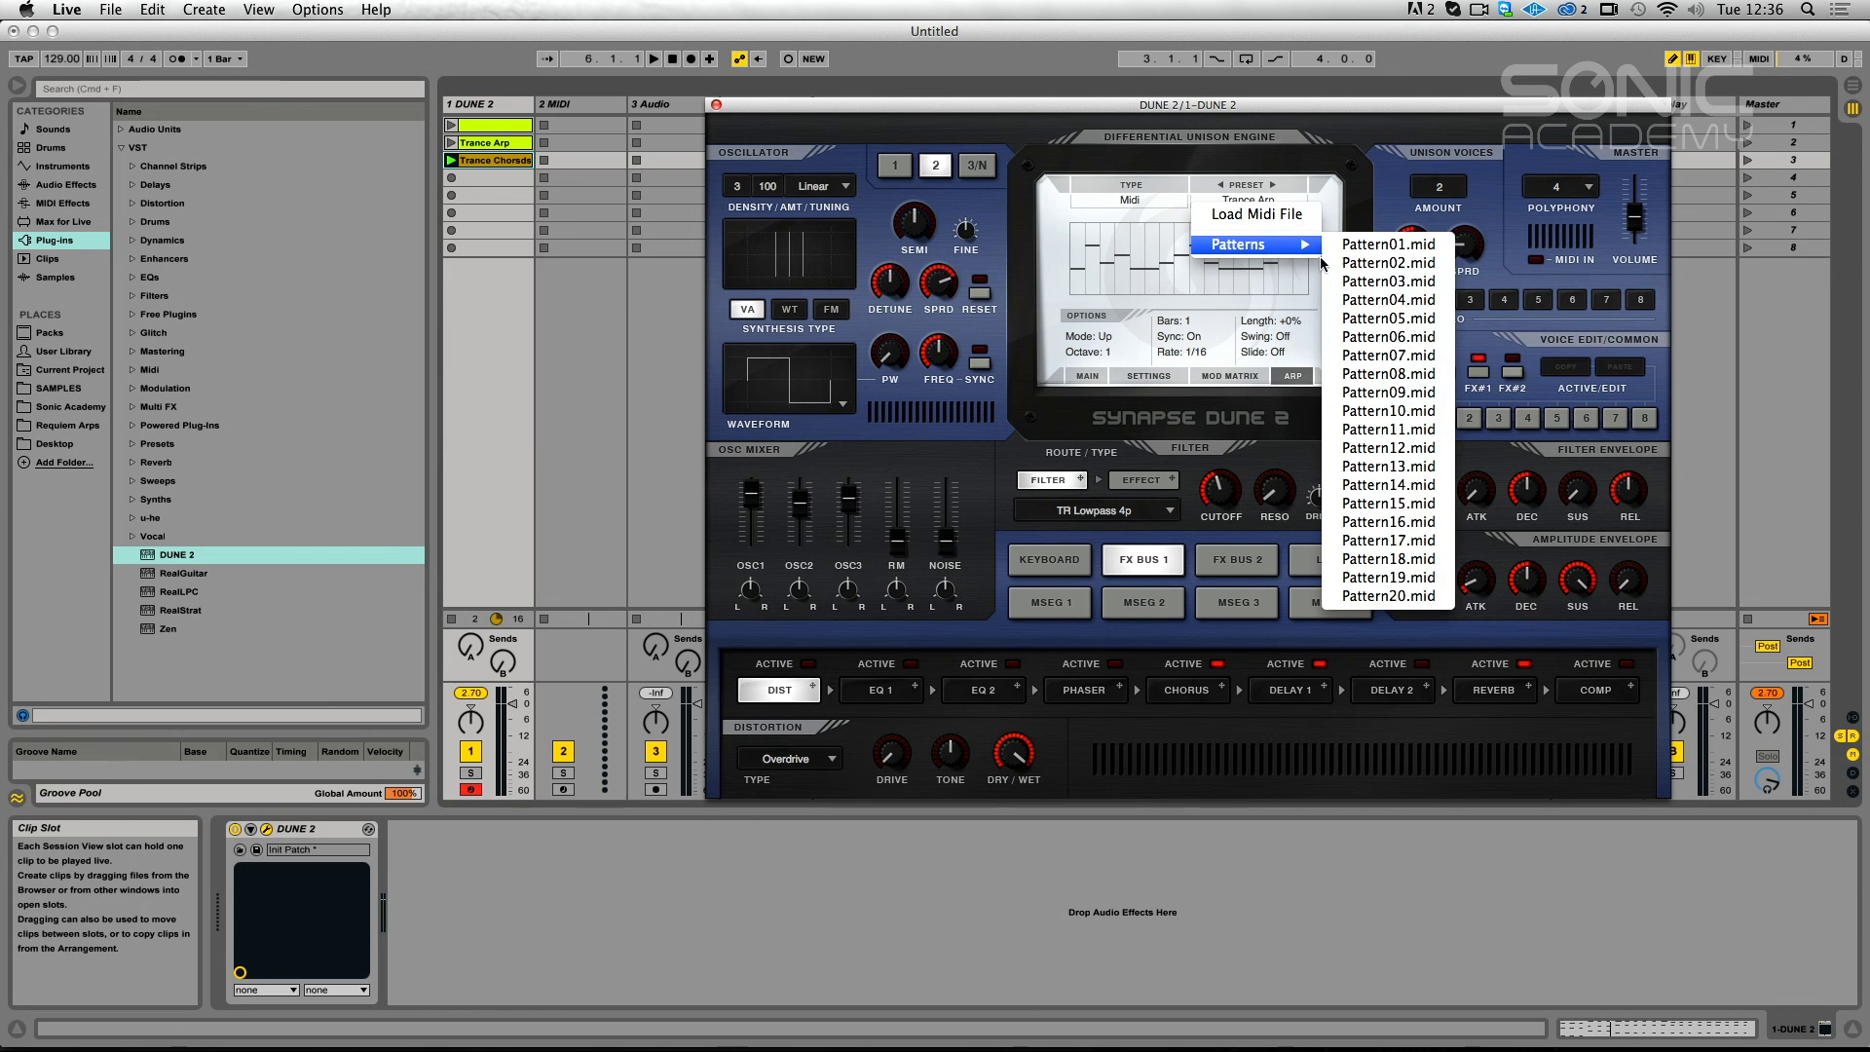
pyautogui.click(1406, 310)
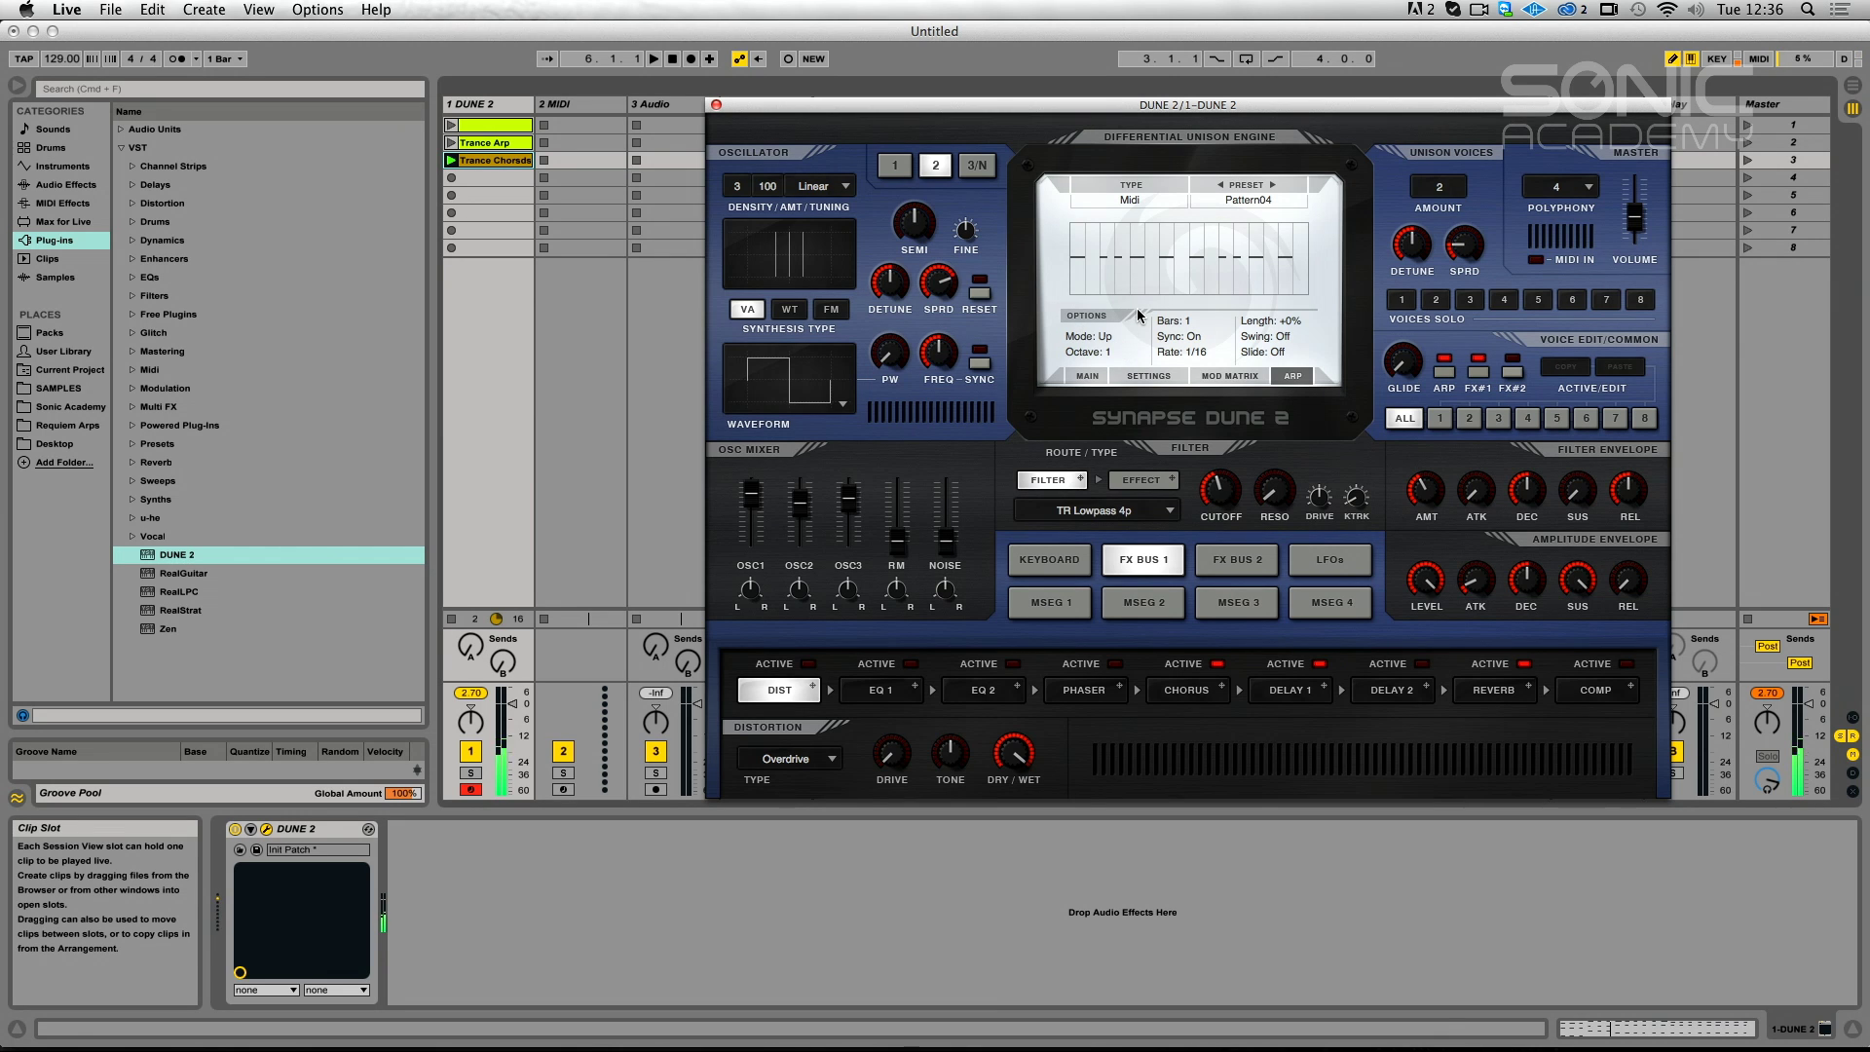
pyautogui.moveTo(1216, 492); pyautogui.dragTo(1233, 425)
# Switch the arpeggiator type to Step Sequencer and set the notes of step 1 to -2, step 3 to +3, step 5 to +10 and step 6 to +12.
pyautogui.click(1130, 200)
pyautogui.click(1135, 206)
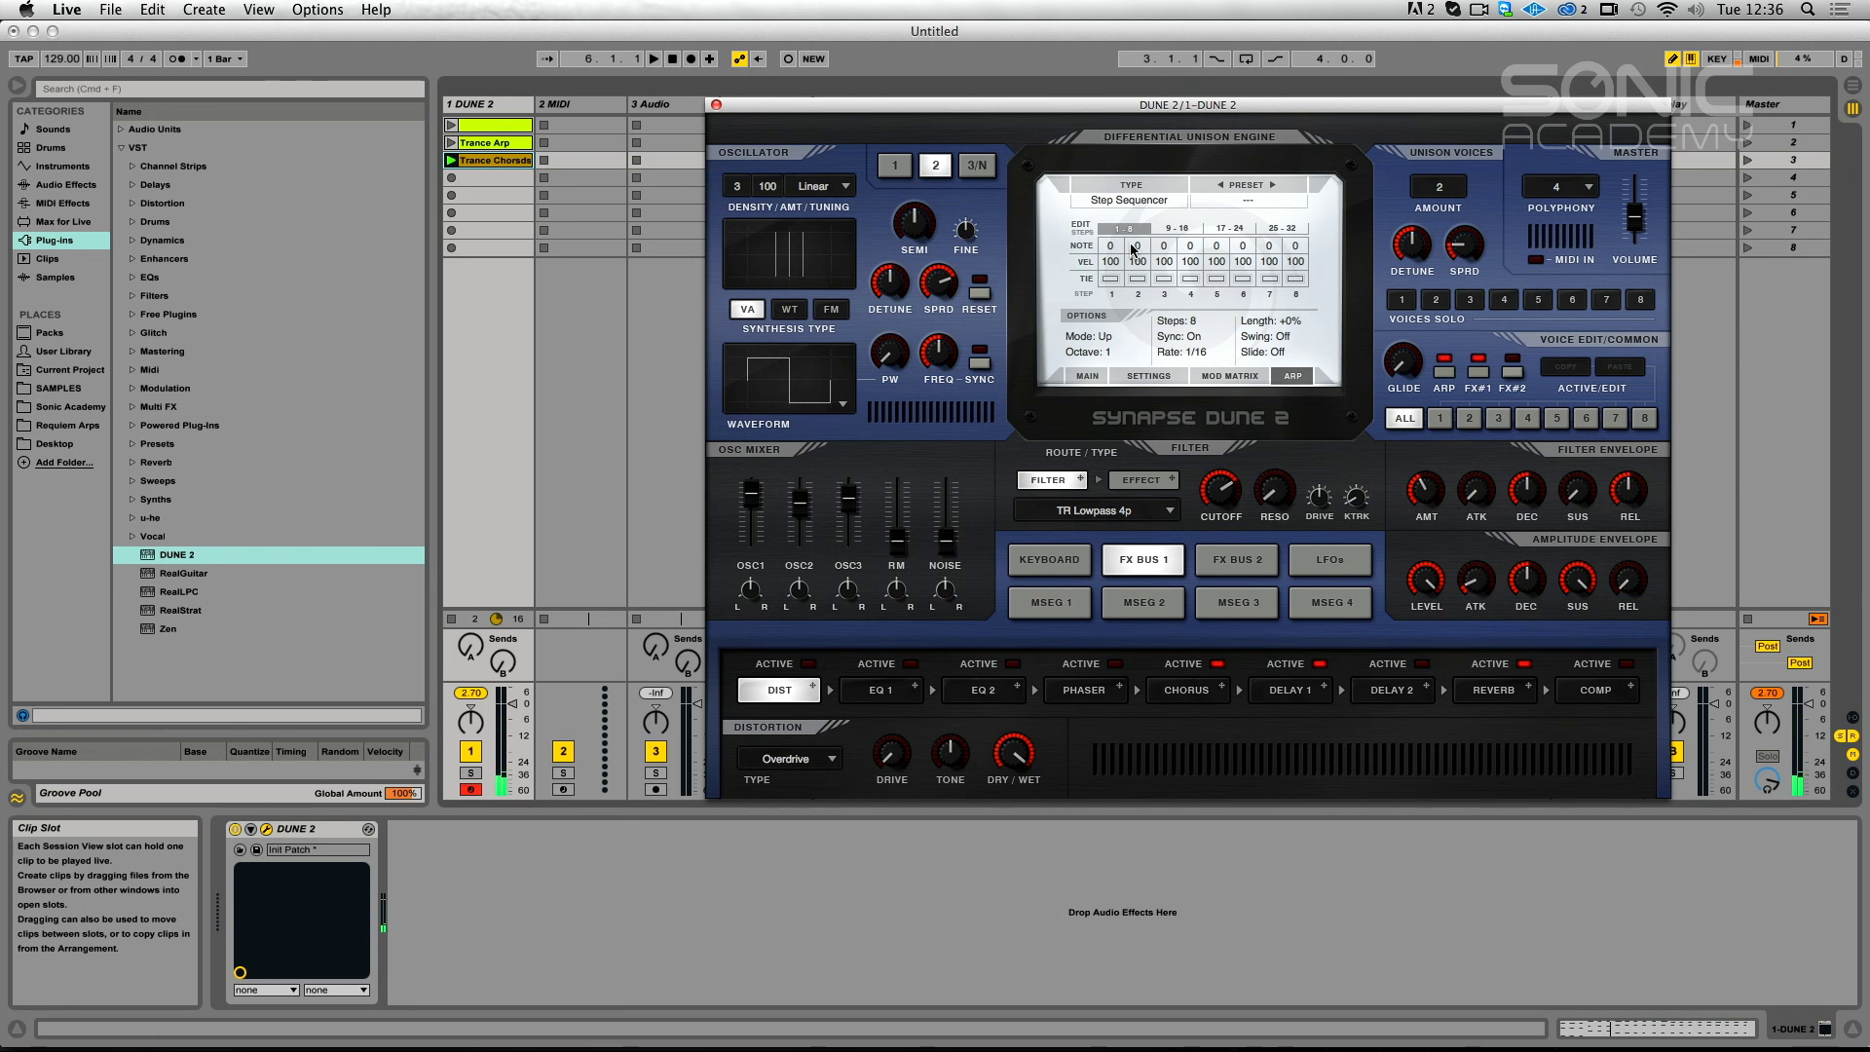
pyautogui.moveTo(1117, 248); pyautogui.dragTo(1113, 253)
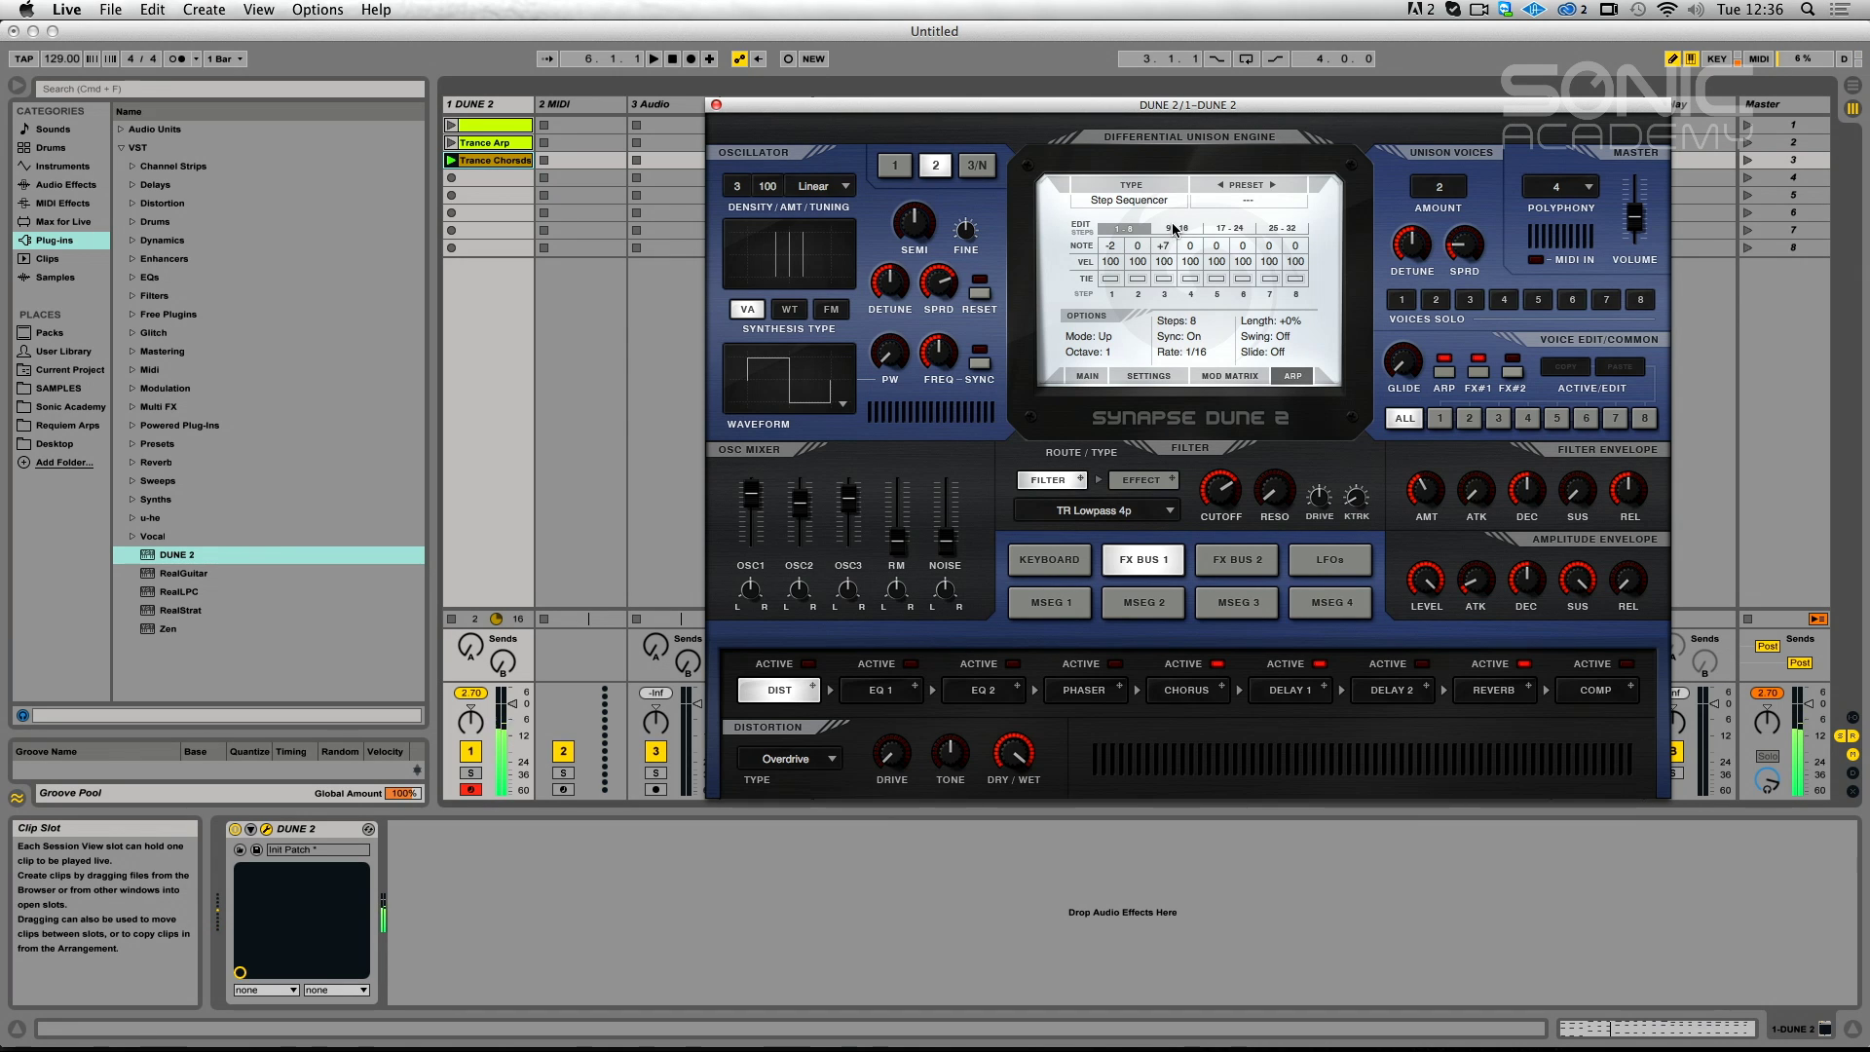
pyautogui.moveTo(1169, 246); pyautogui.dragTo(1171, 251)
pyautogui.moveTo(1243, 244); pyautogui.dragTo(1248, 210)
# Sweep the filter cutoff and open it fully to 100 %.
pyautogui.click(1220, 487)
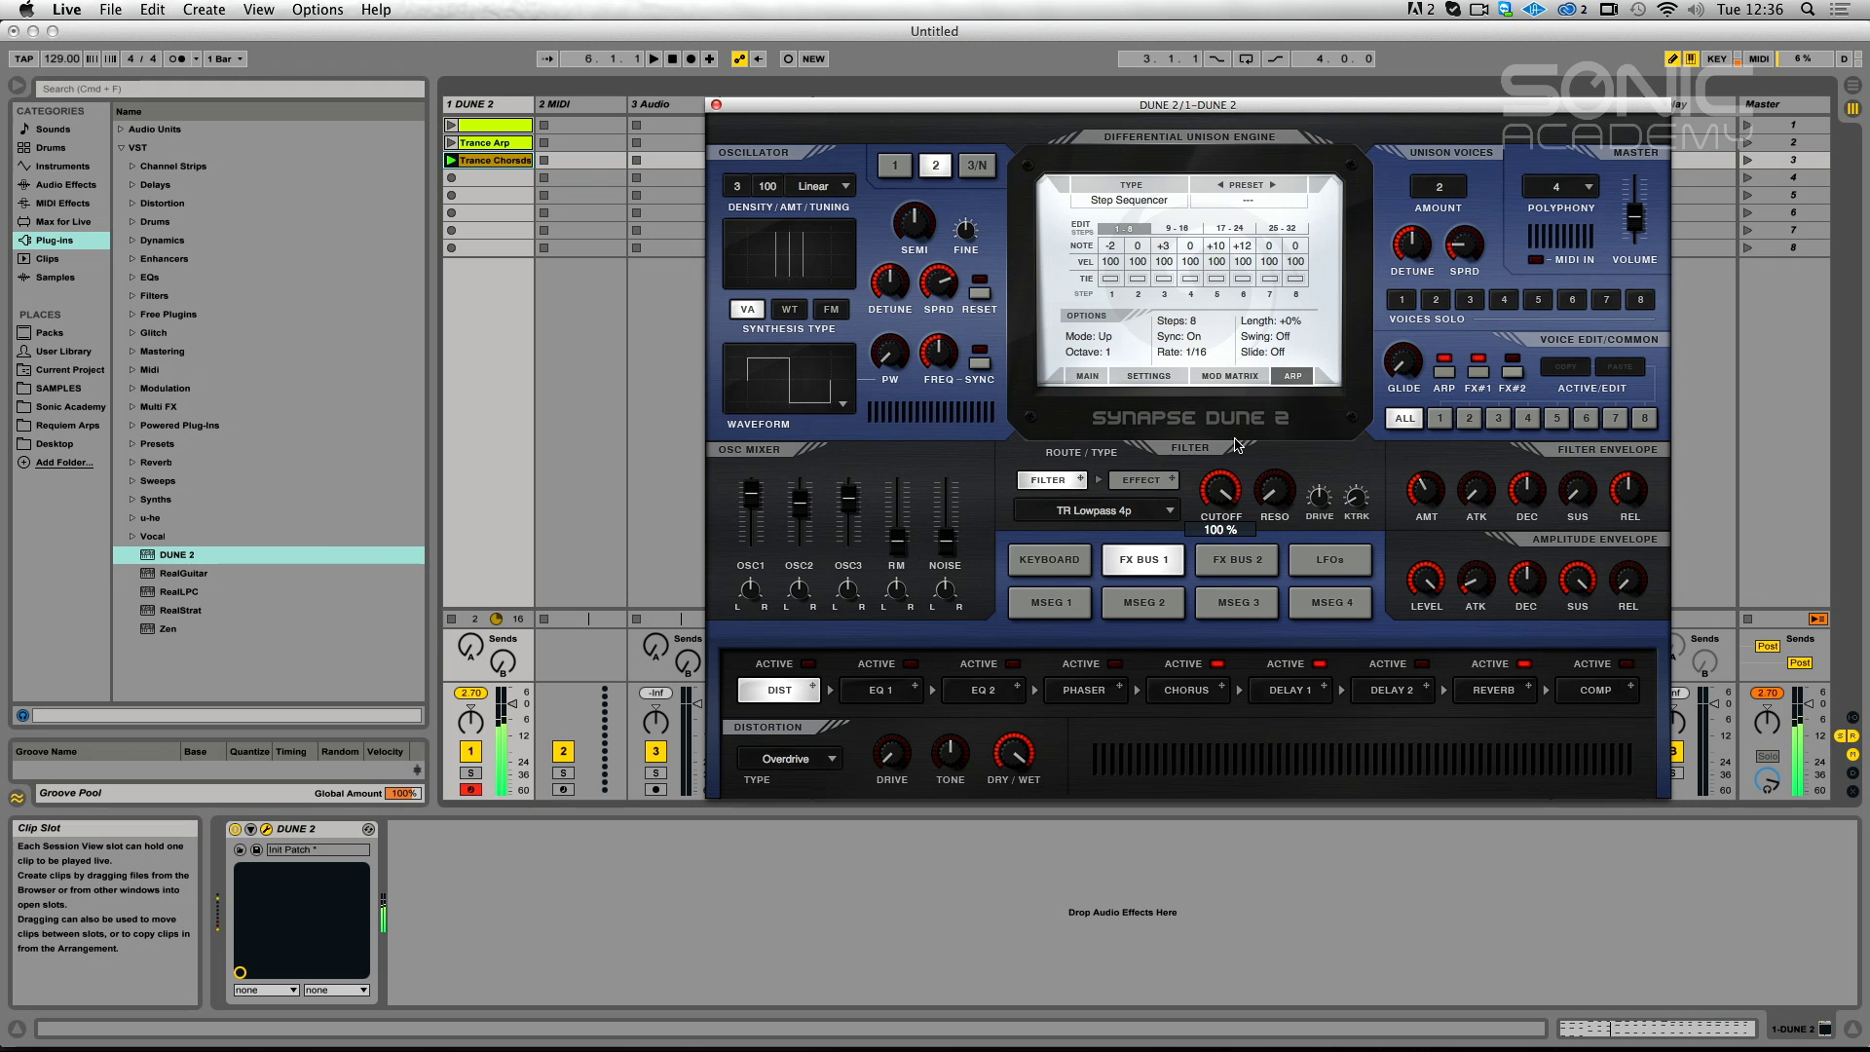
pyautogui.moveTo(1225, 487); pyautogui.dragTo(1250, 436)
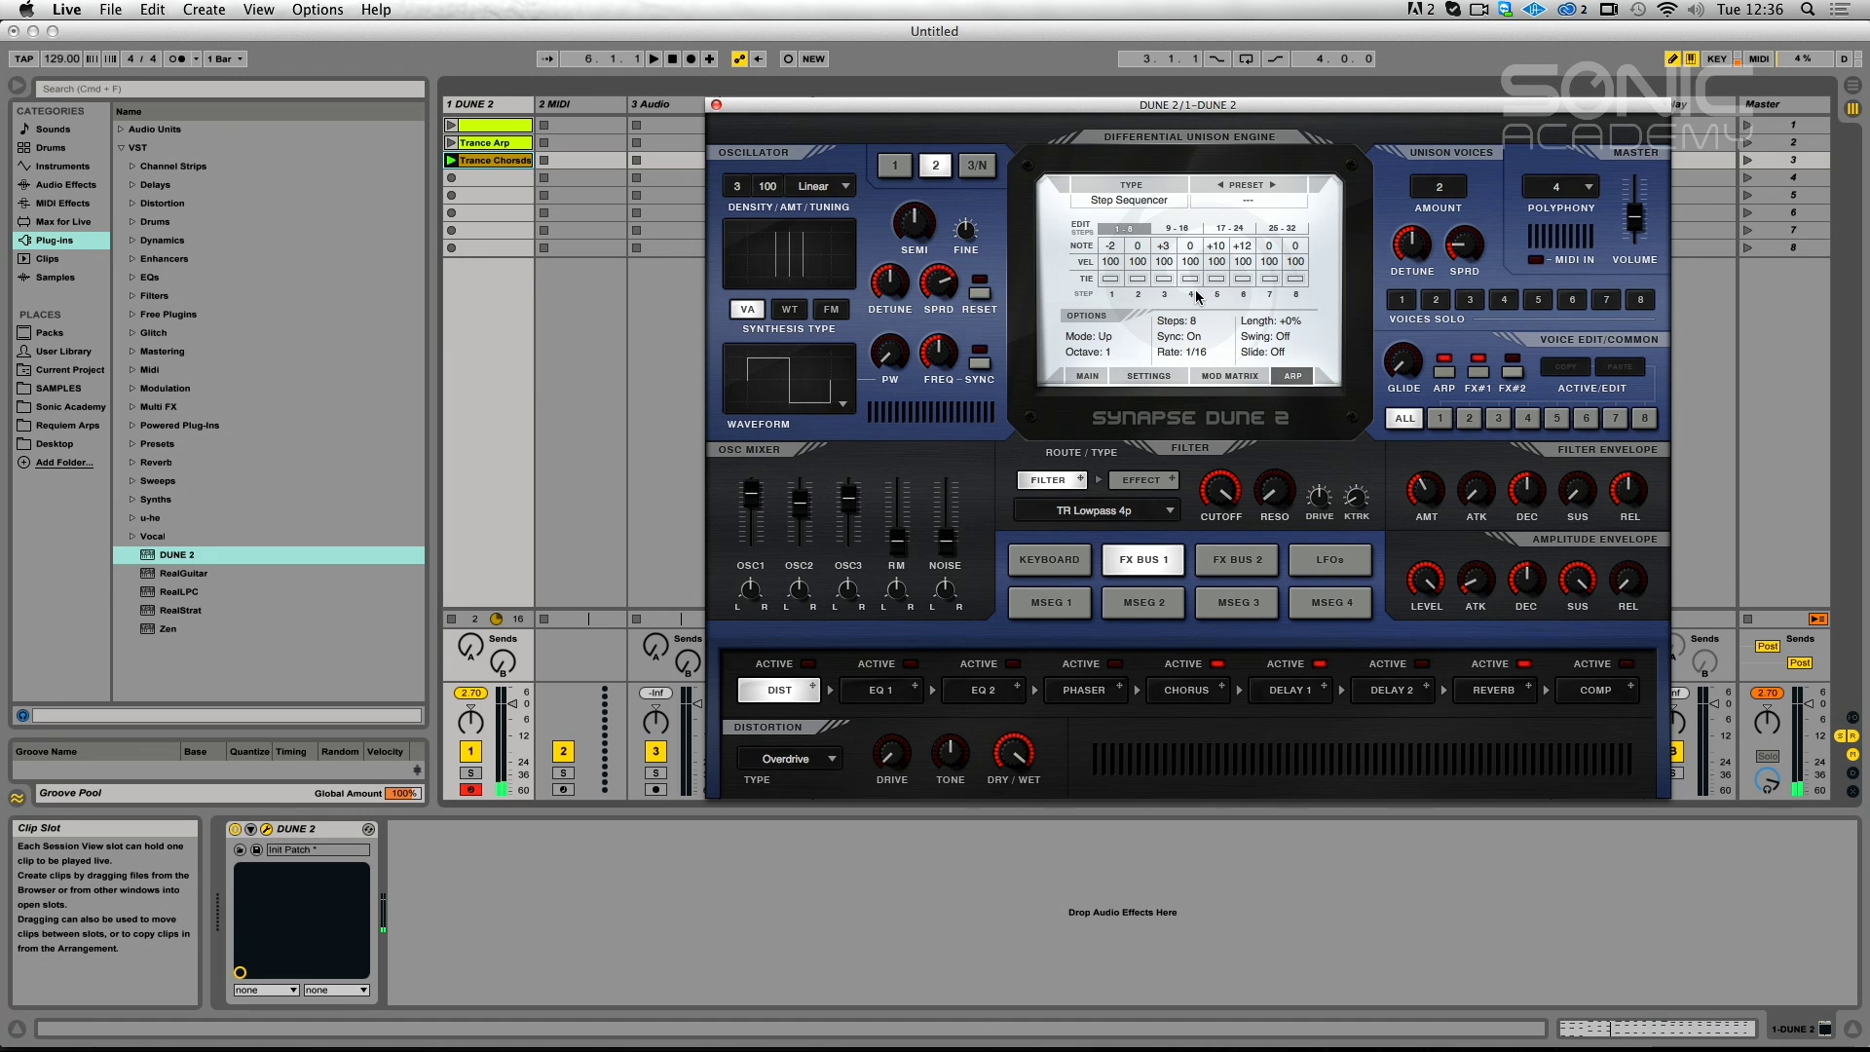
# Try the arpeggiator modes Chord and Silent, and set the mode to Dynamic, keeping Octave at 1.
pyautogui.click(1113, 353)
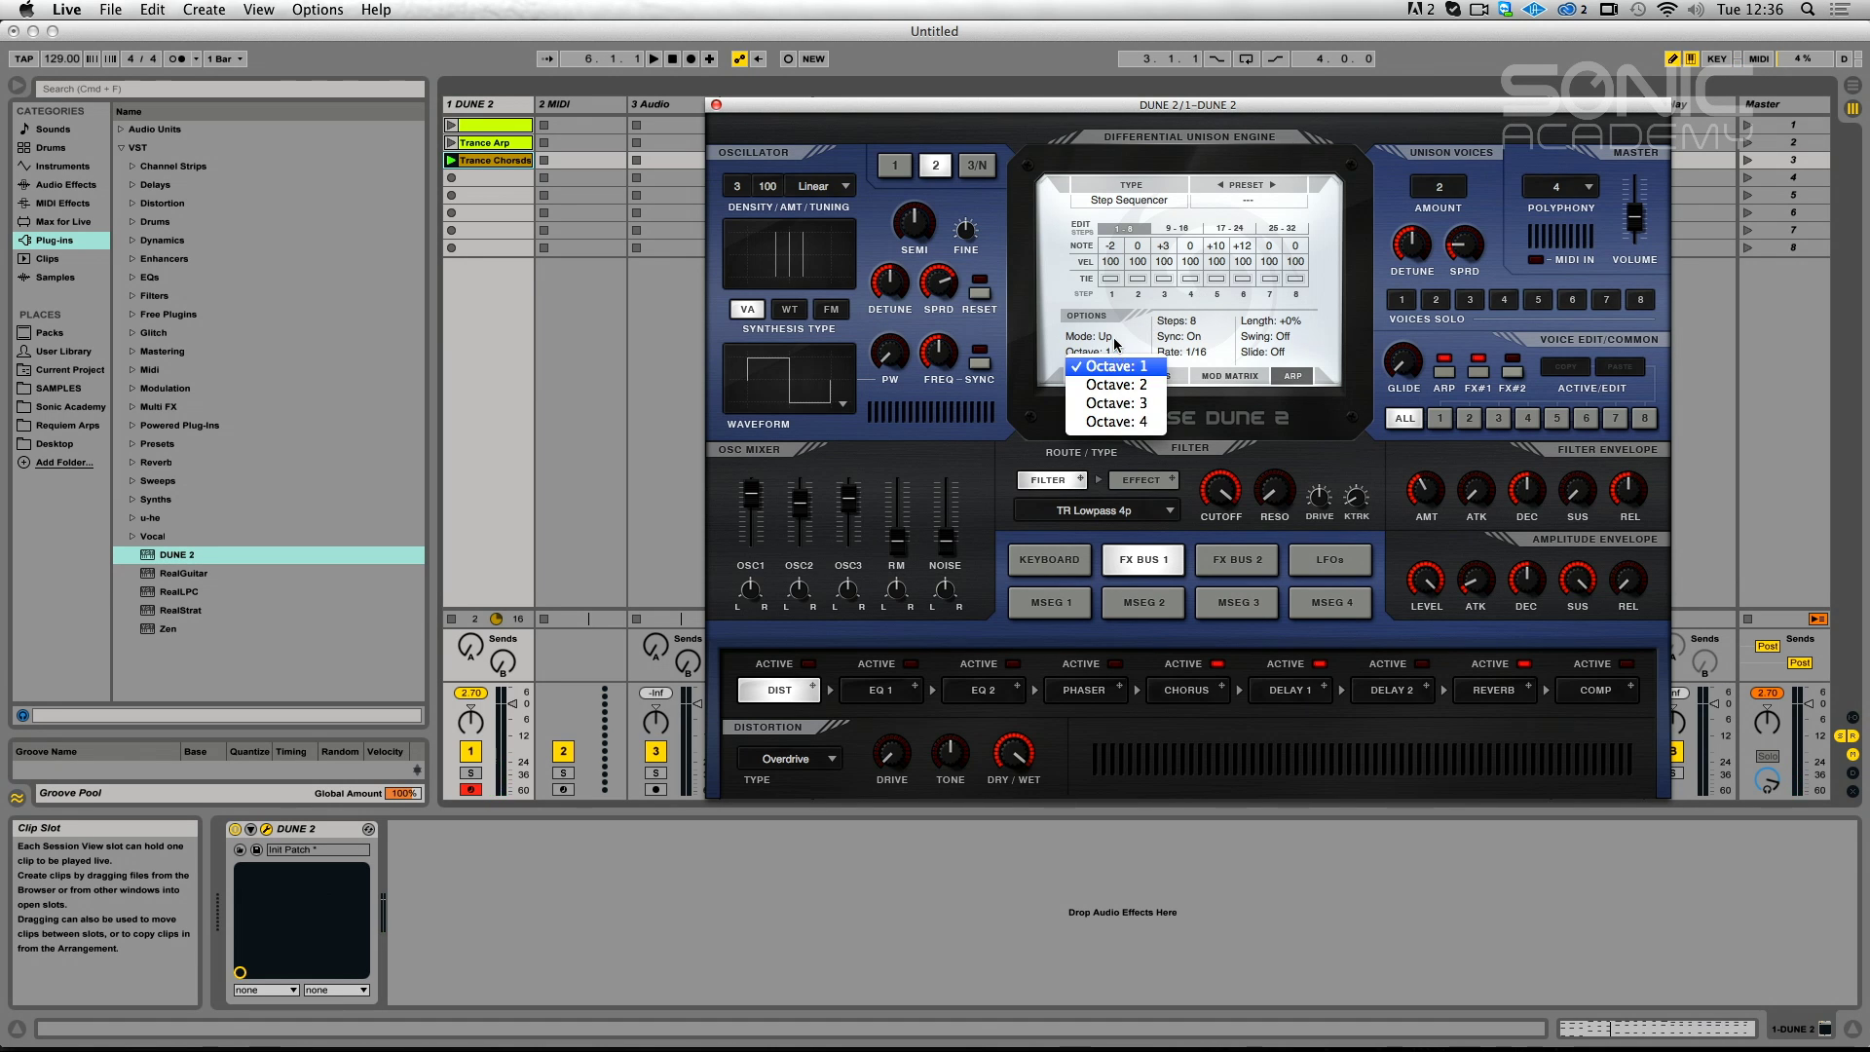
pyautogui.click(1115, 342)
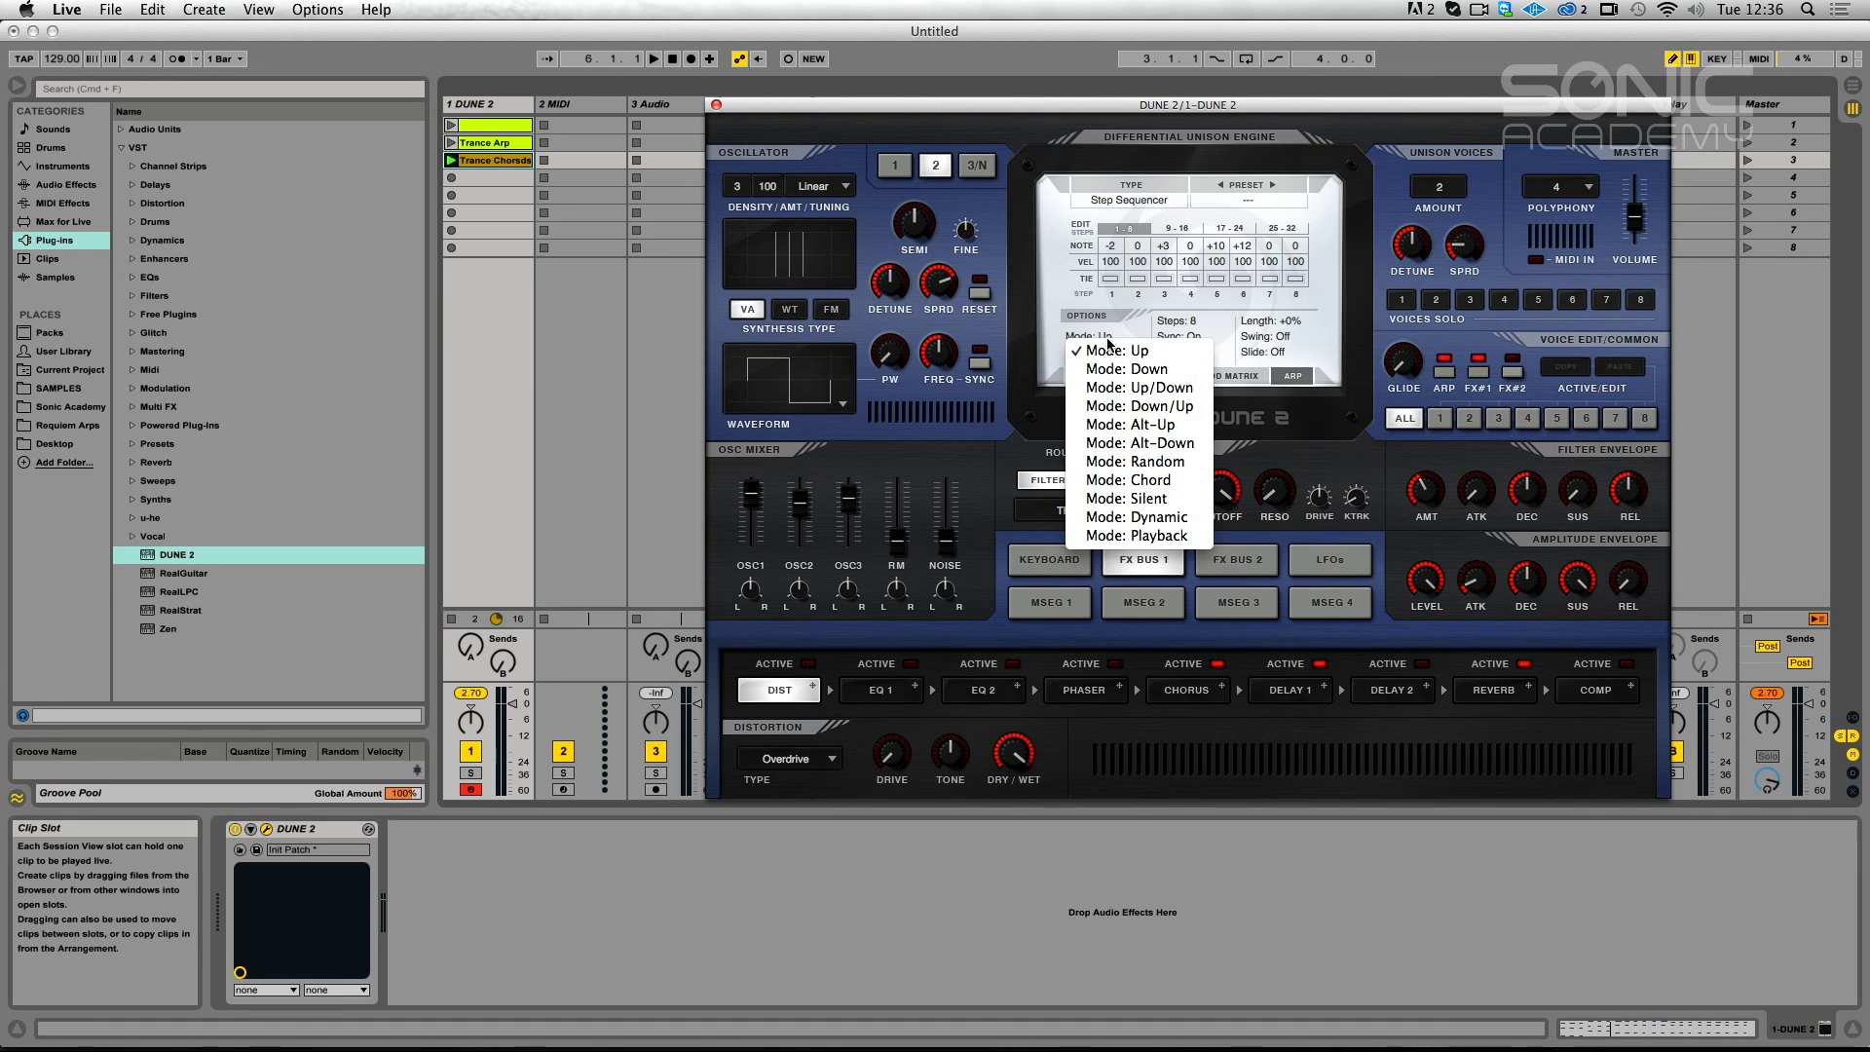
pyautogui.click(1147, 480)
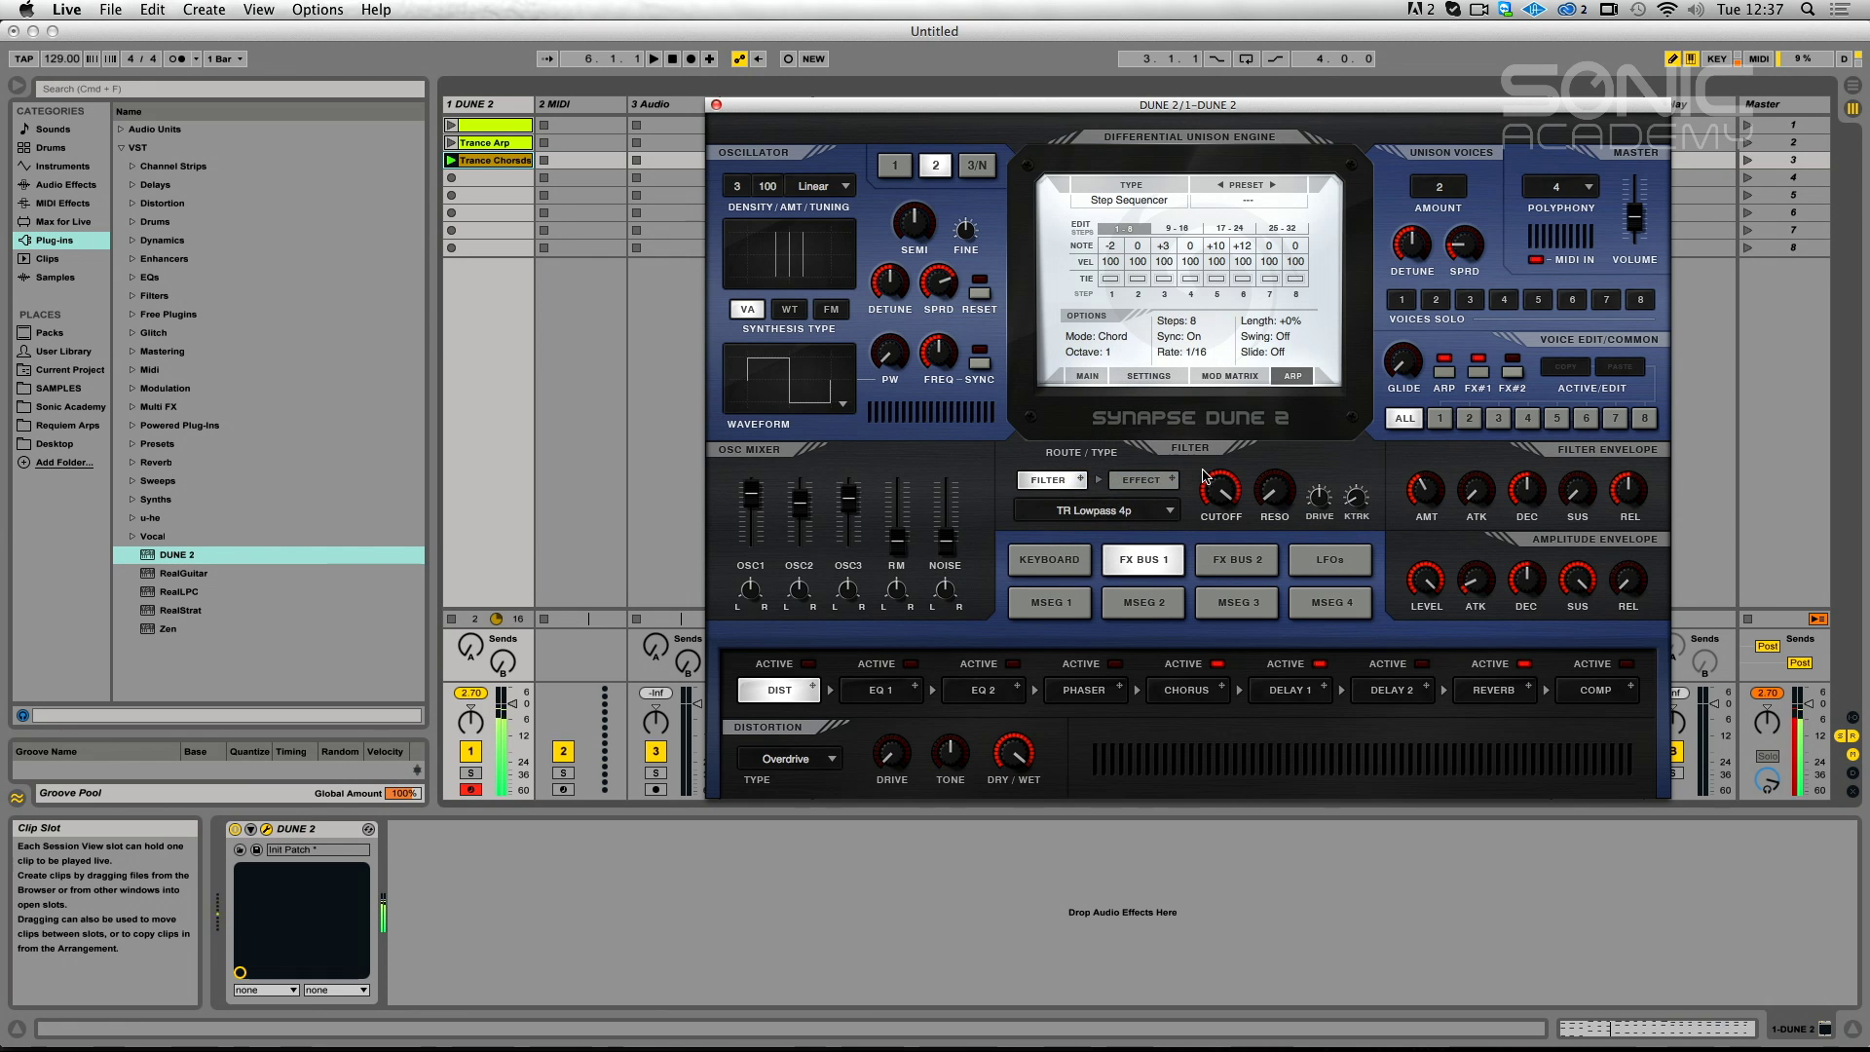
pyautogui.click(1113, 339)
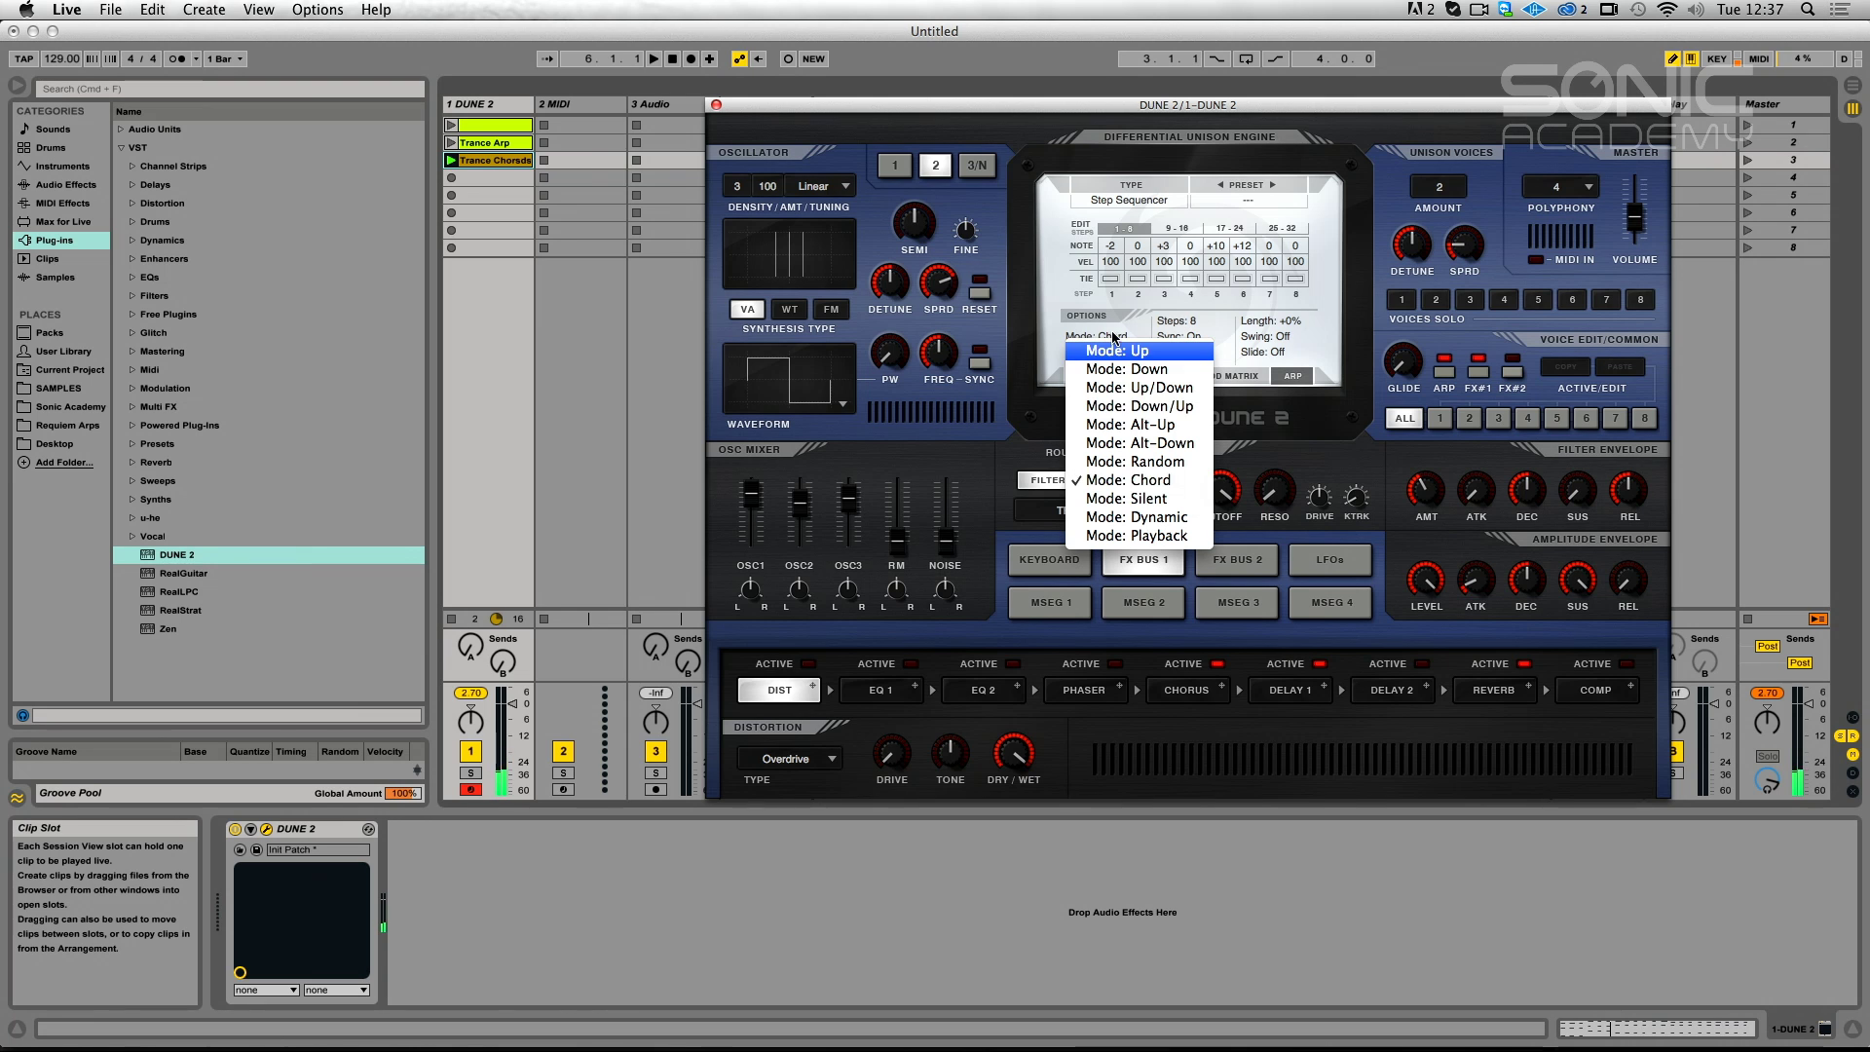
pyautogui.click(1150, 498)
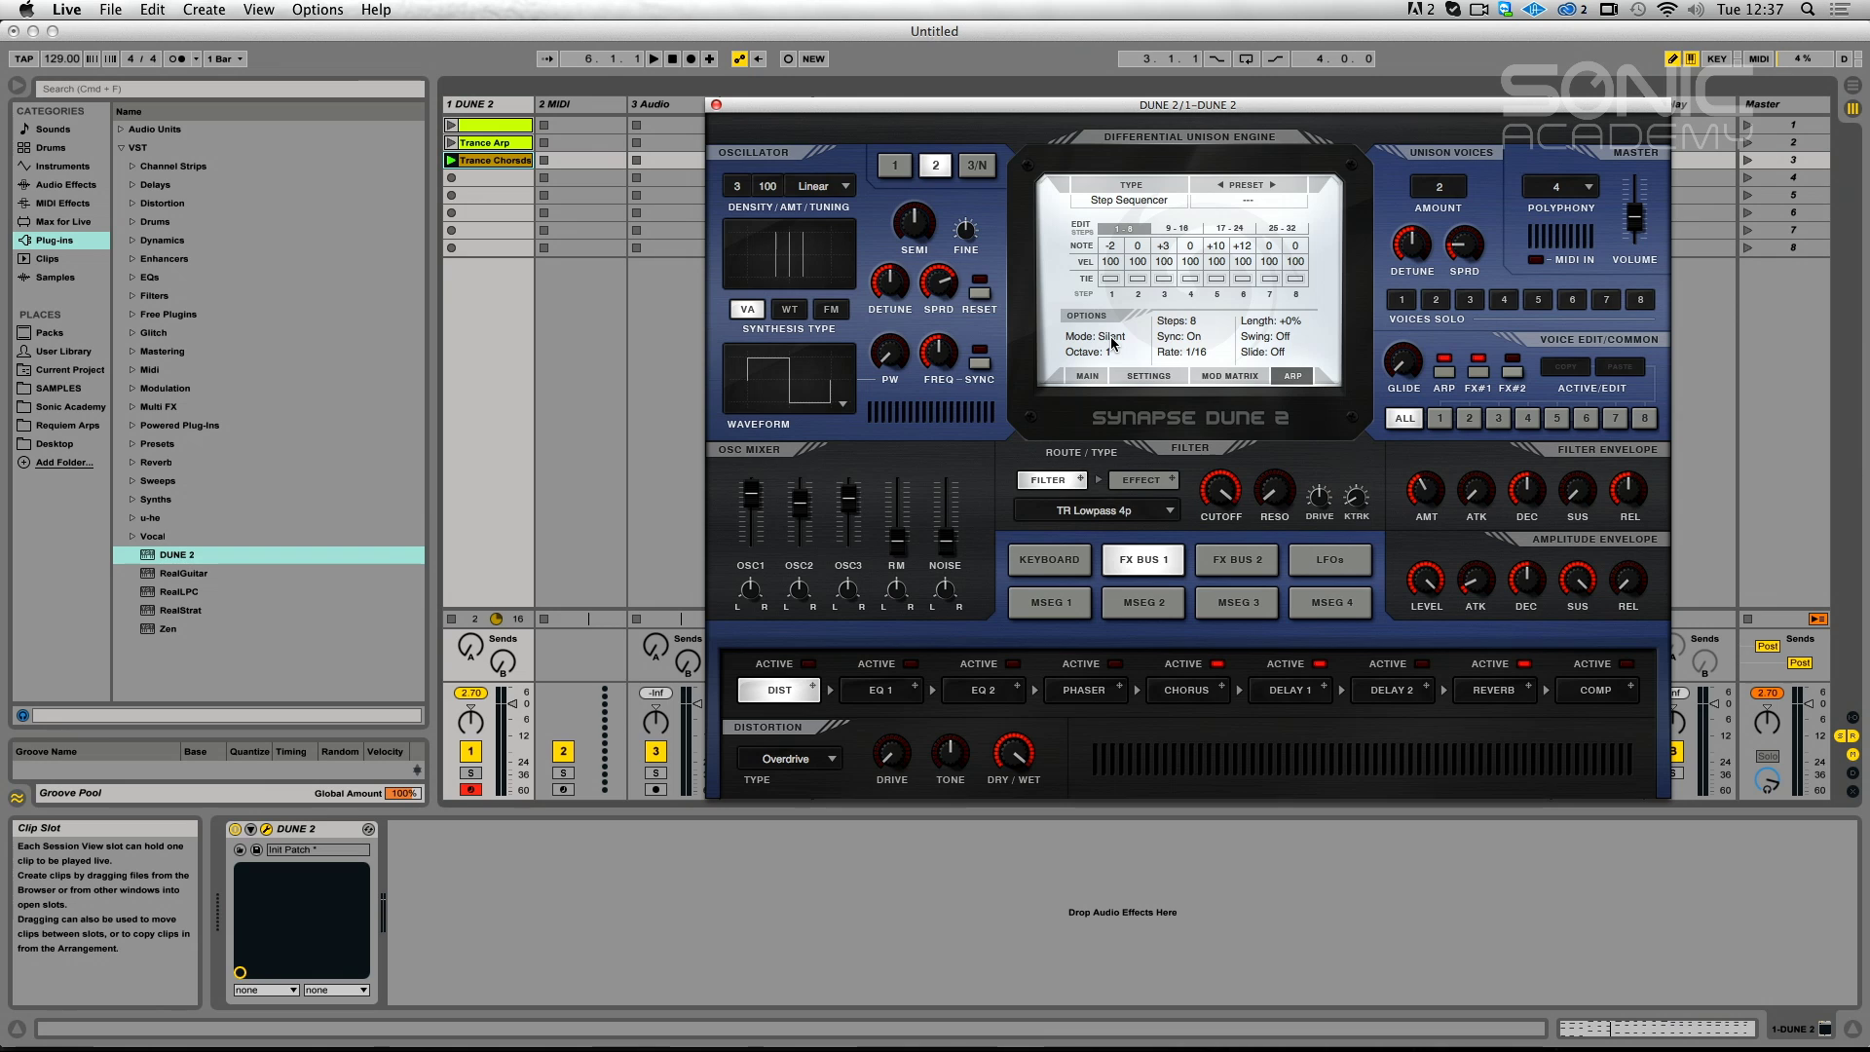
pyautogui.click(1114, 341)
pyautogui.click(1158, 524)
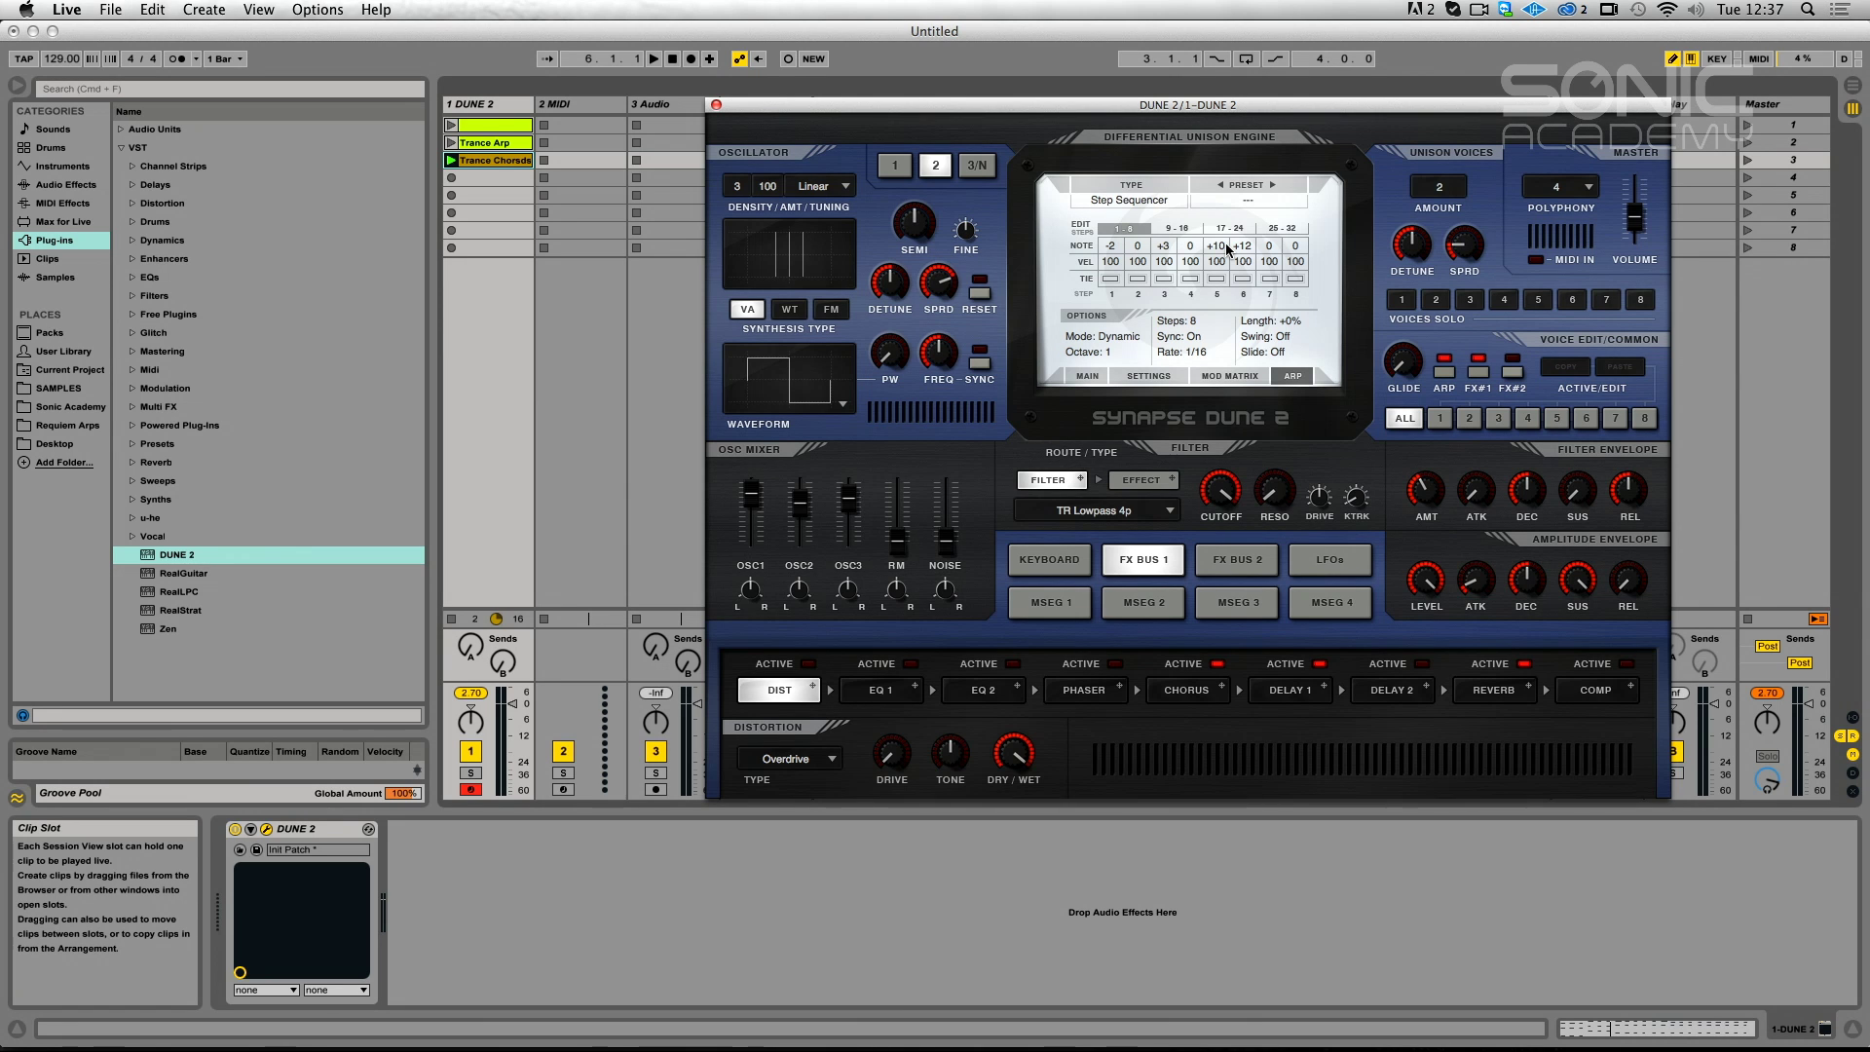
# Set the arpeggiator mode to Playback and switch its type to Midi.
pyautogui.click(1142, 339)
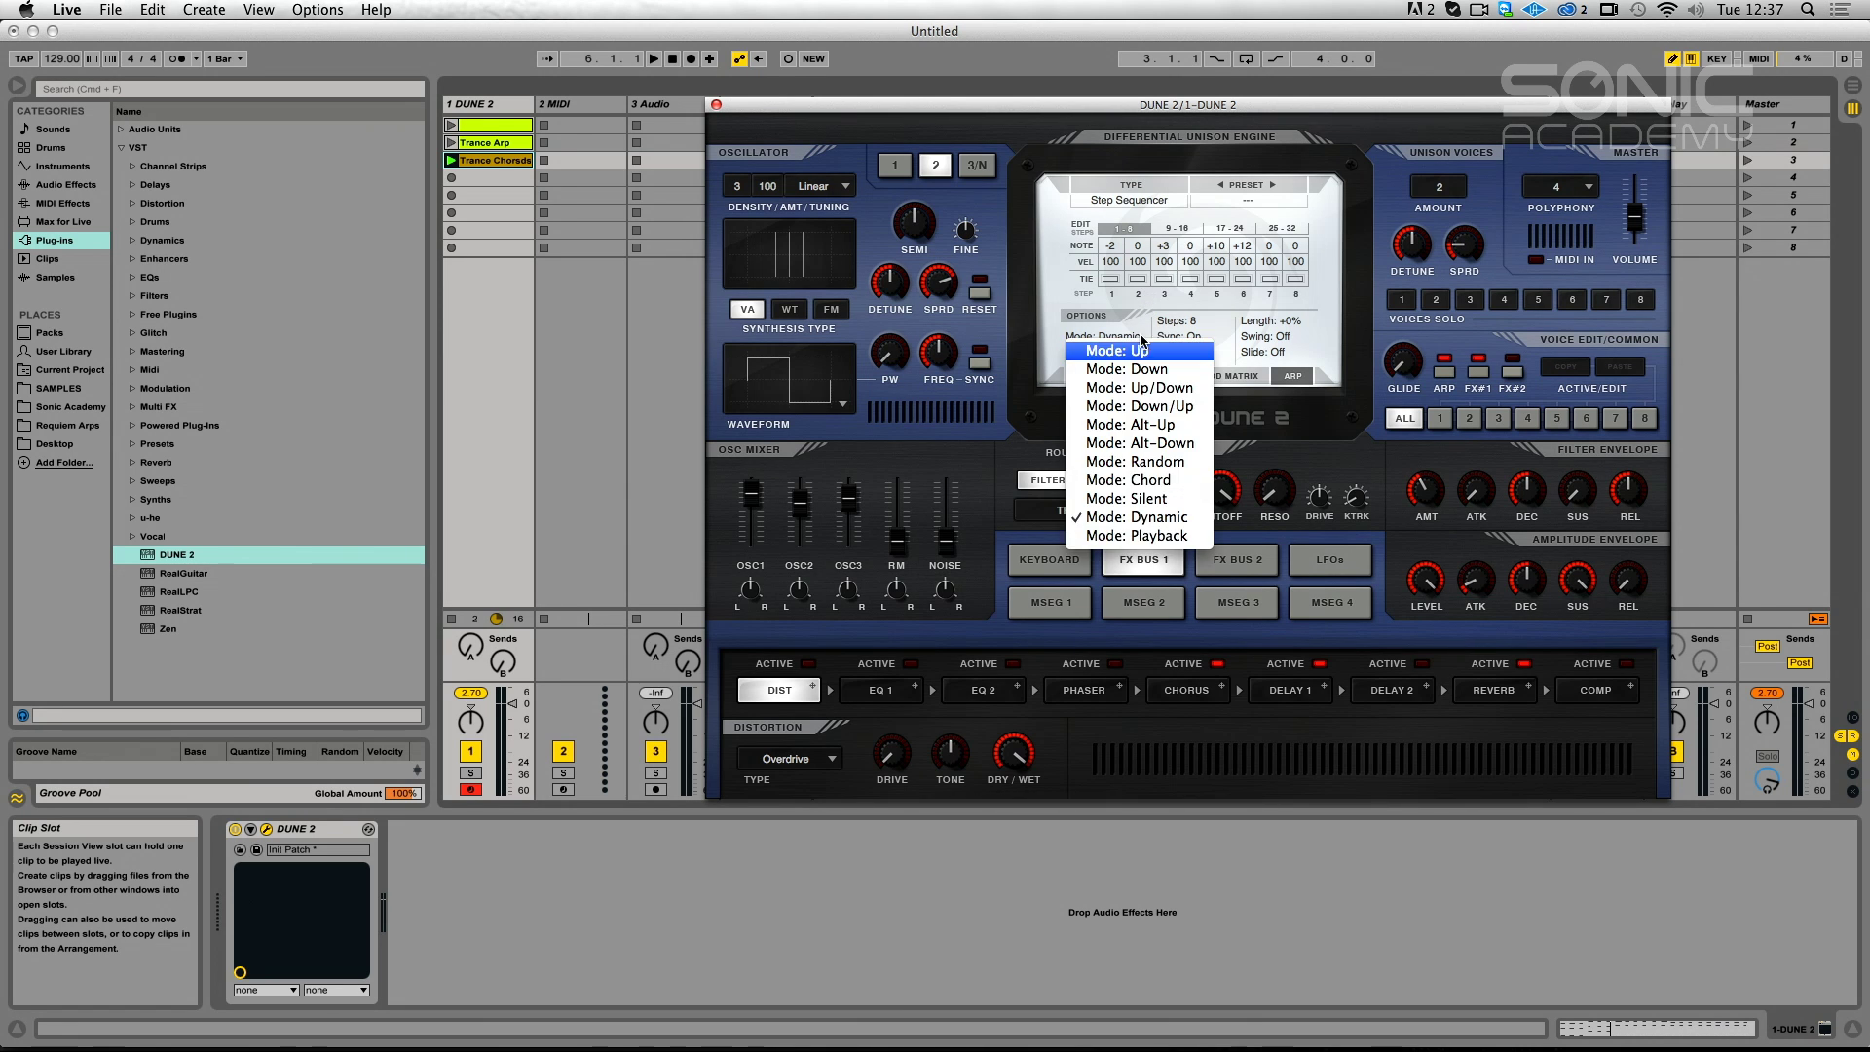
pyautogui.click(1189, 535)
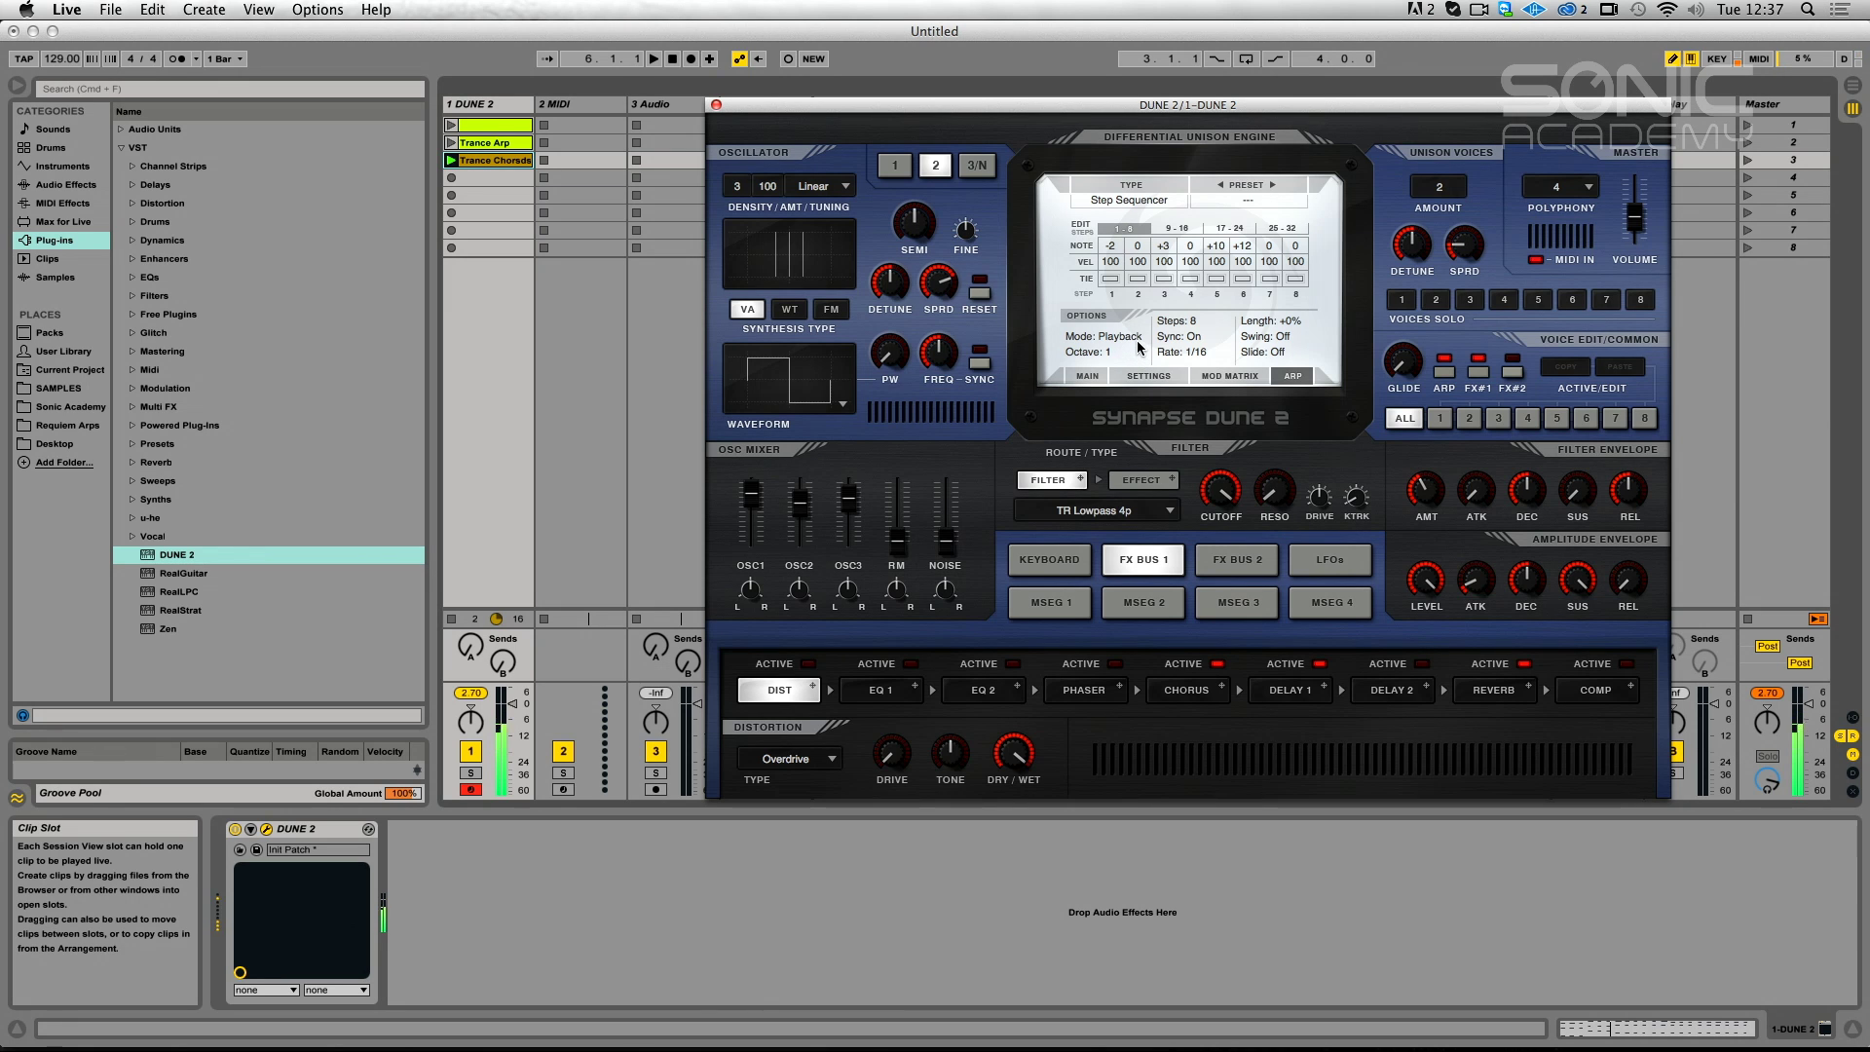
pyautogui.click(1174, 202)
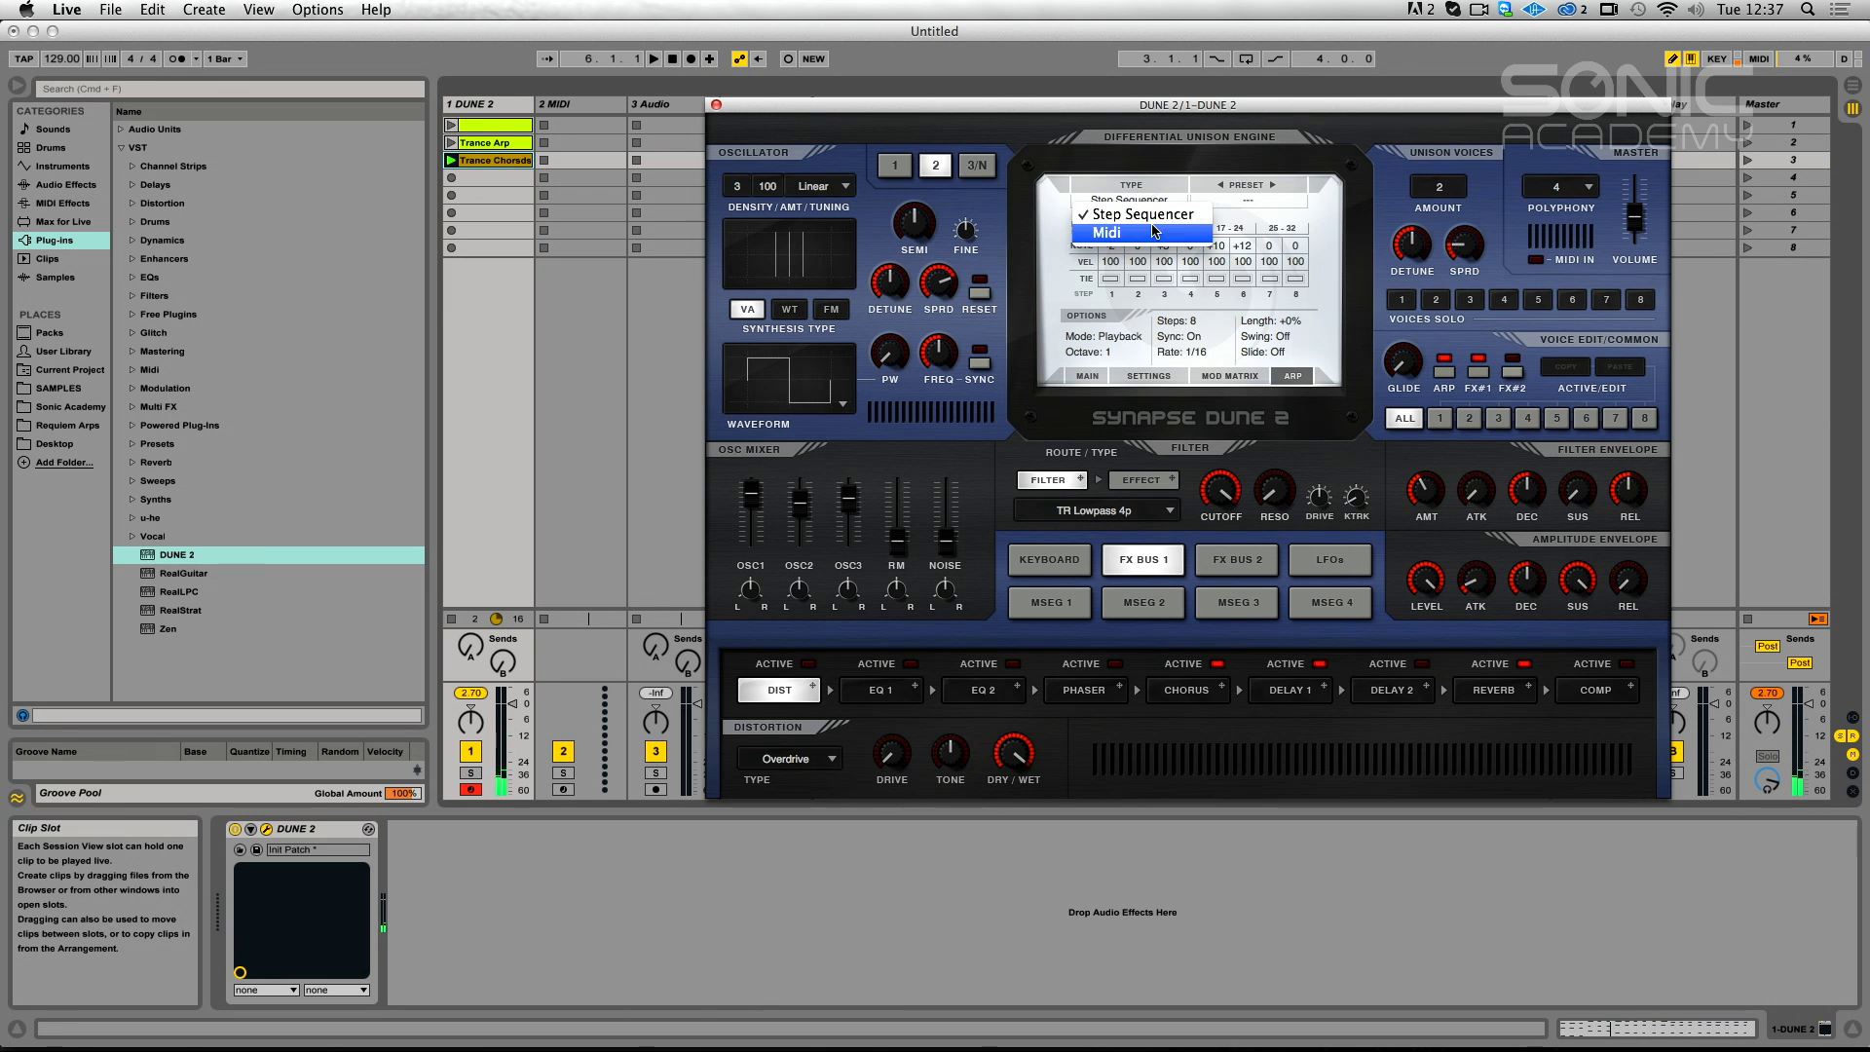
pyautogui.click(1159, 229)
# Load the MIDI file Trance Arp.mid as the arpeggiator pattern.
pyautogui.click(1245, 202)
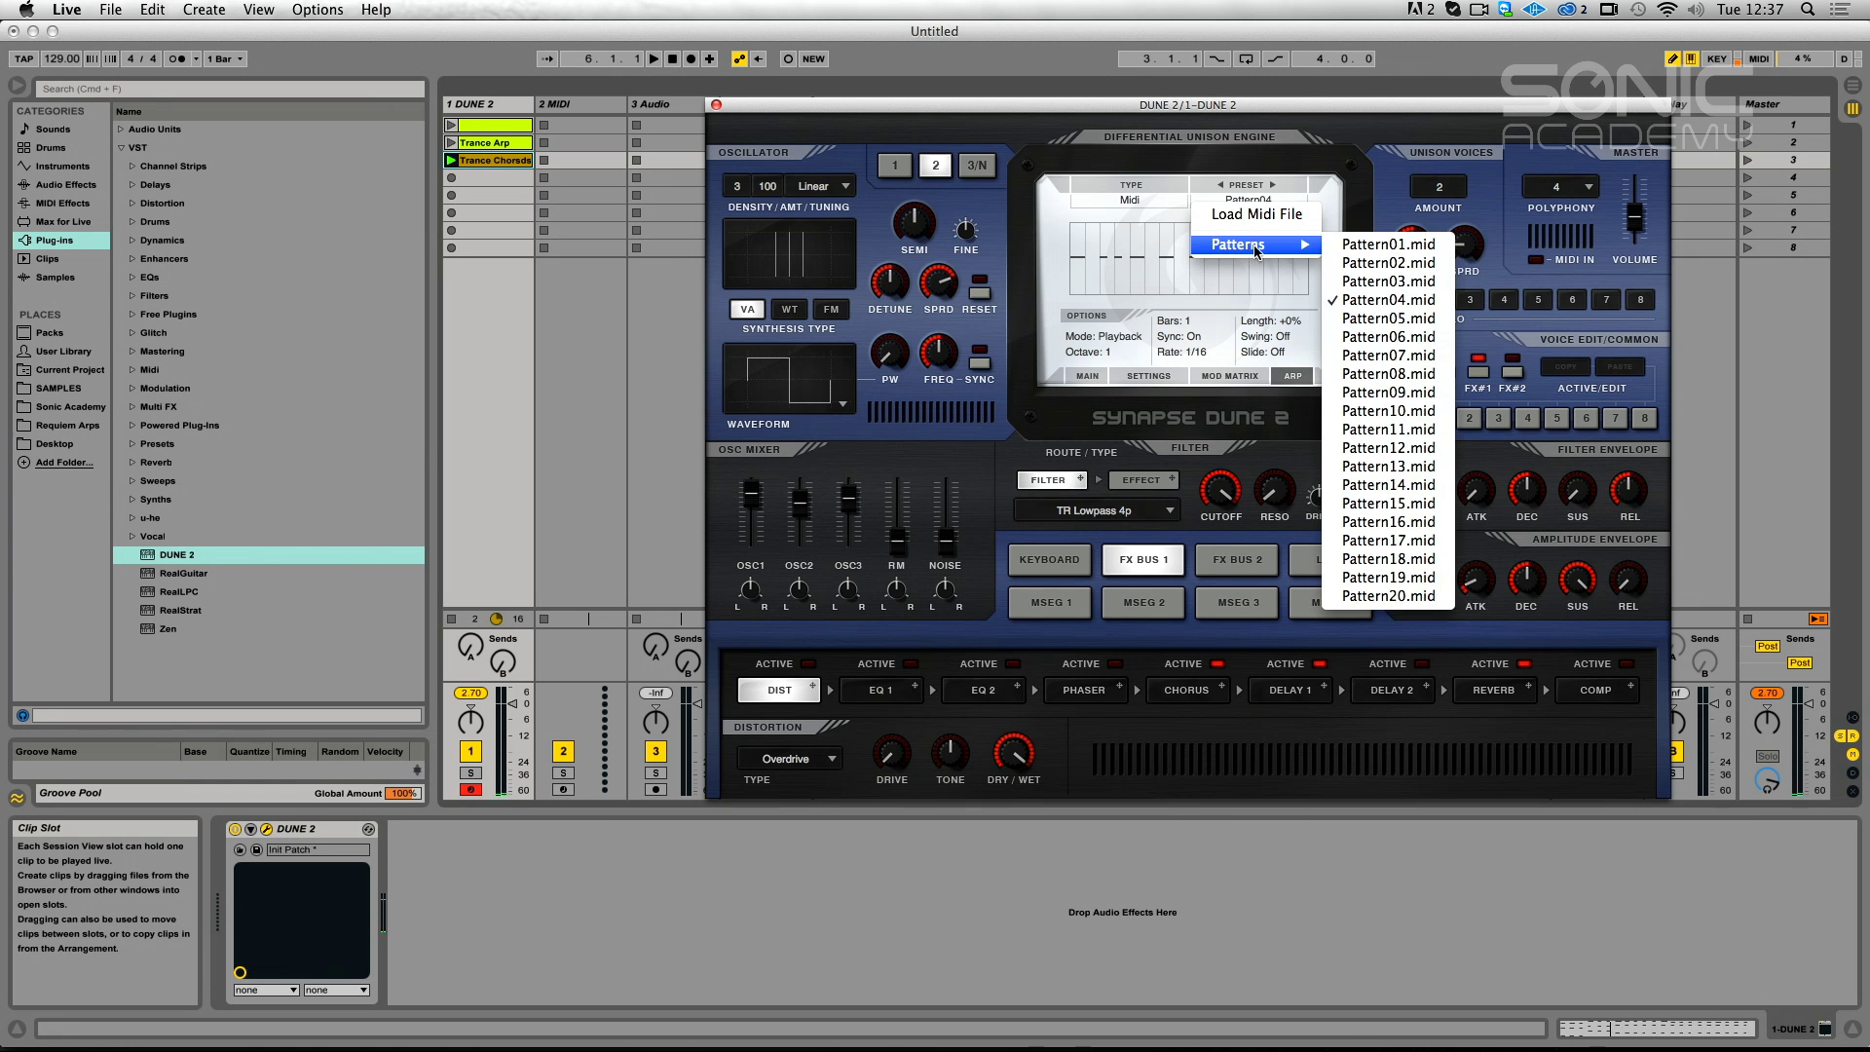
pyautogui.click(1253, 205)
pyautogui.click(1249, 202)
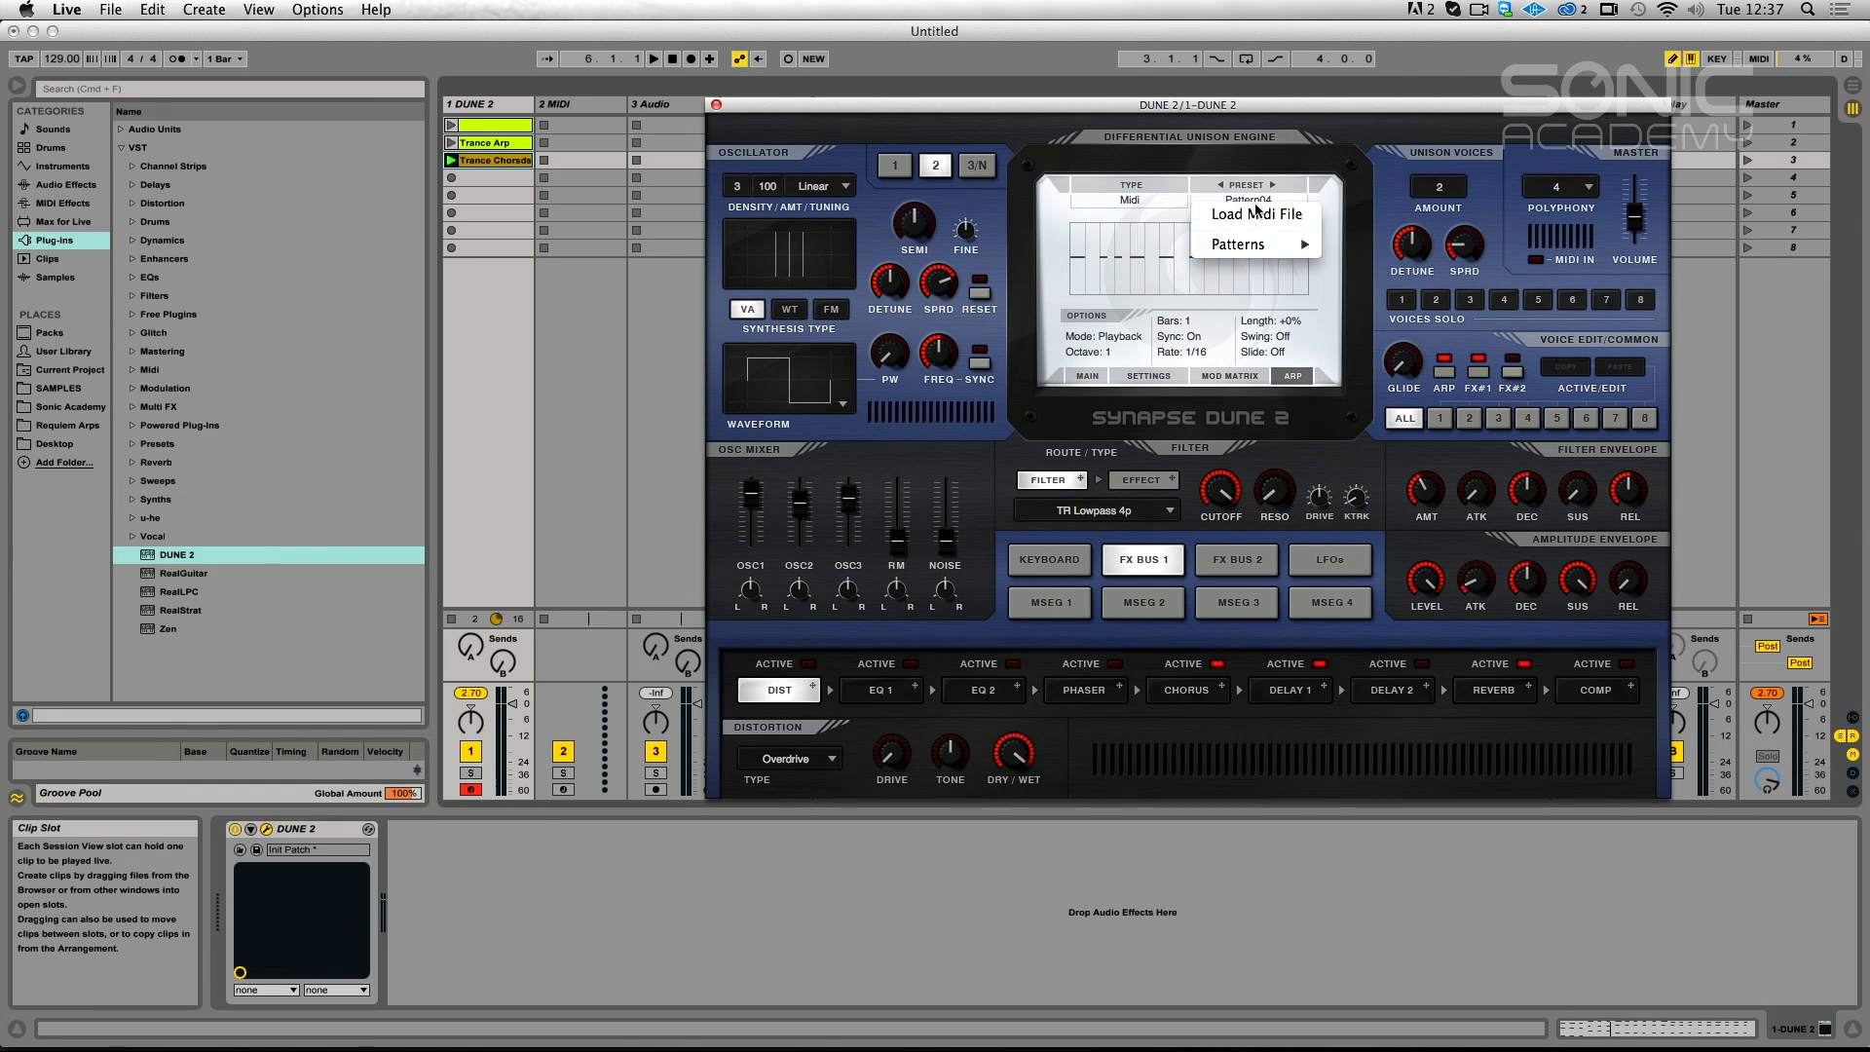
pyautogui.click(1256, 215)
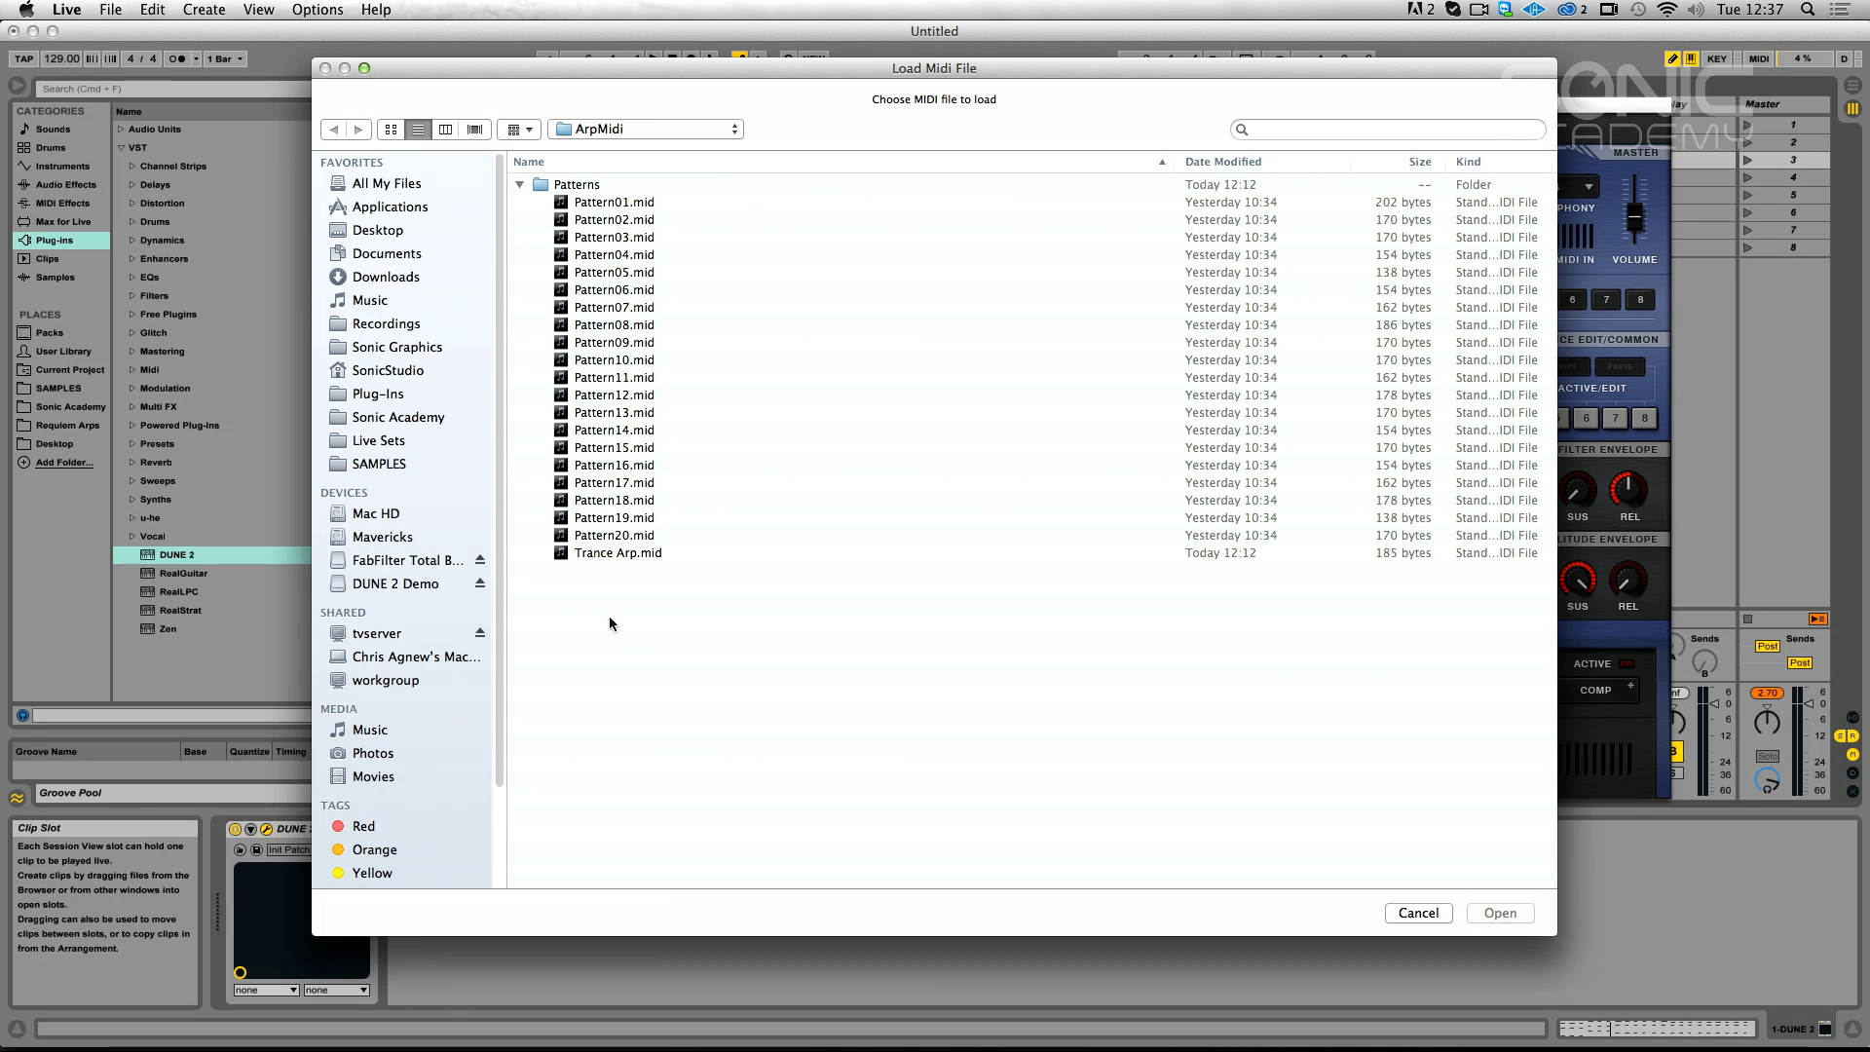
pyautogui.doubleClick(634, 555)
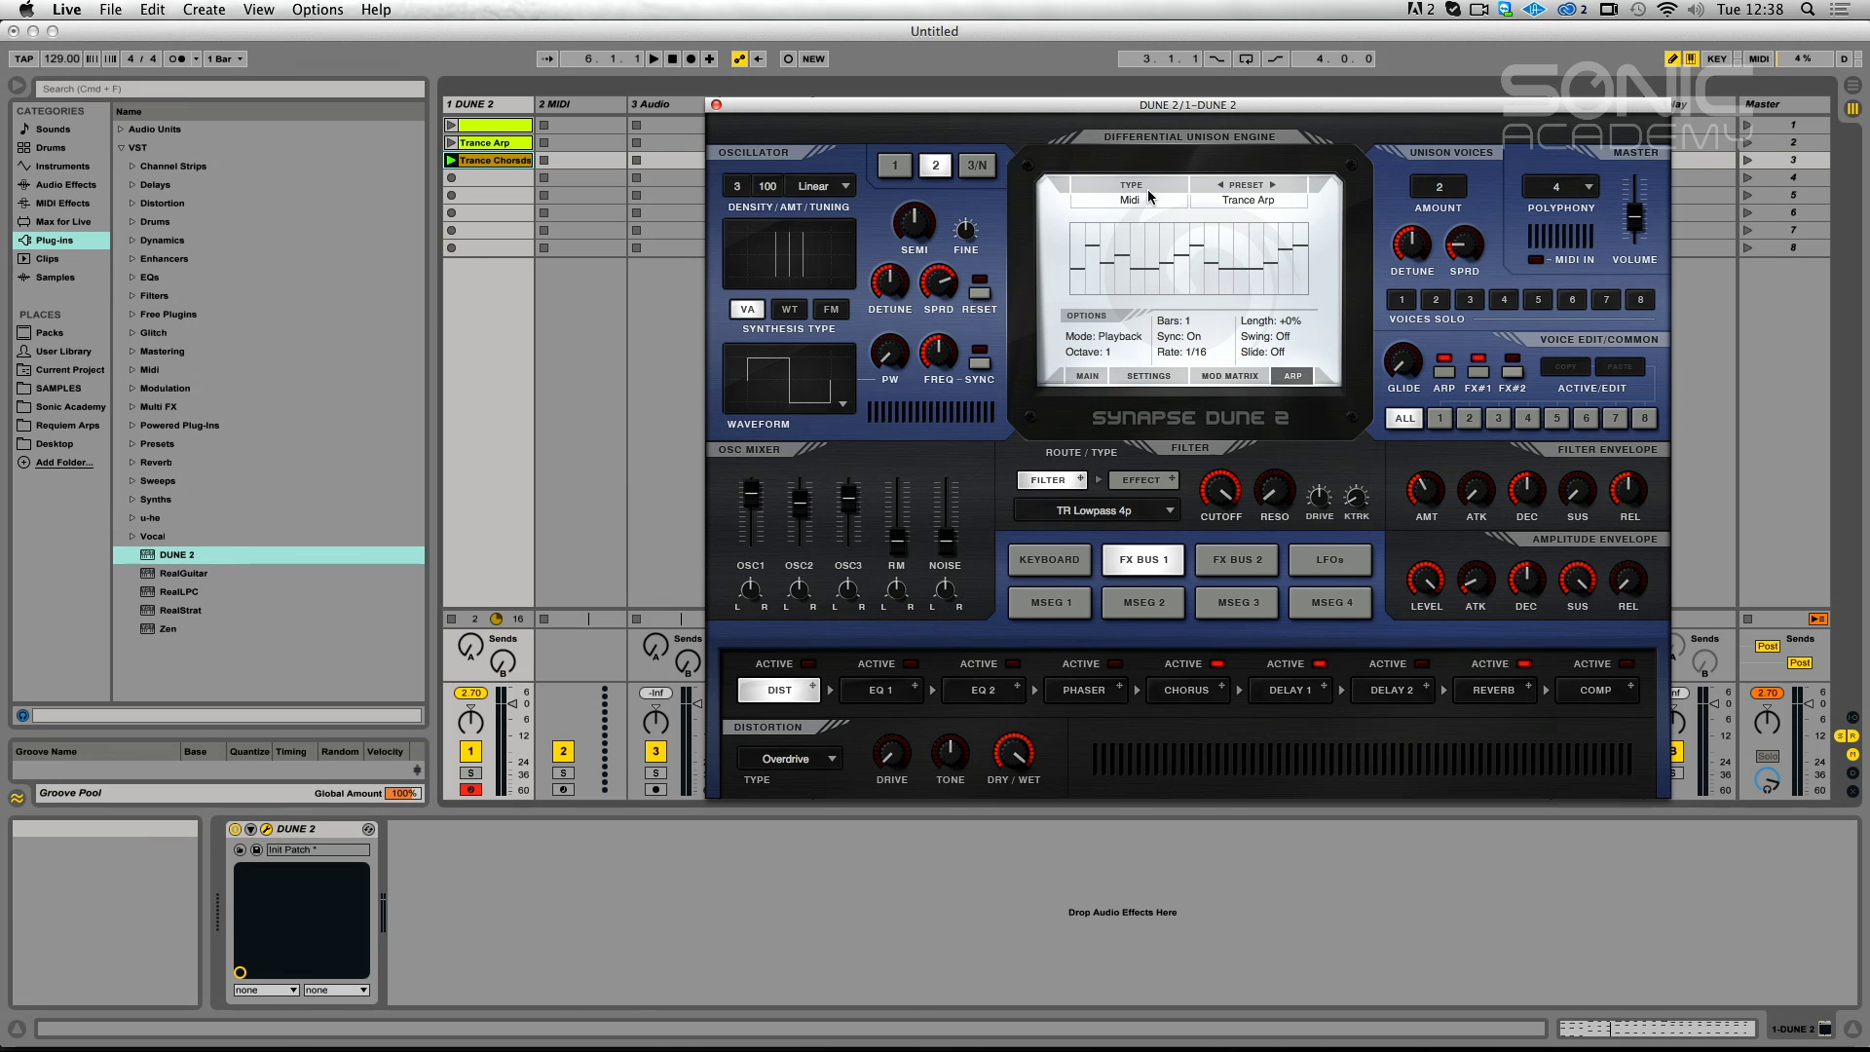
# View the FX Bus 2 and LFO settings, and draw a zigzag envelope in MSEG 1 with five added points, alternating low and high.
pyautogui.click(1218, 569)
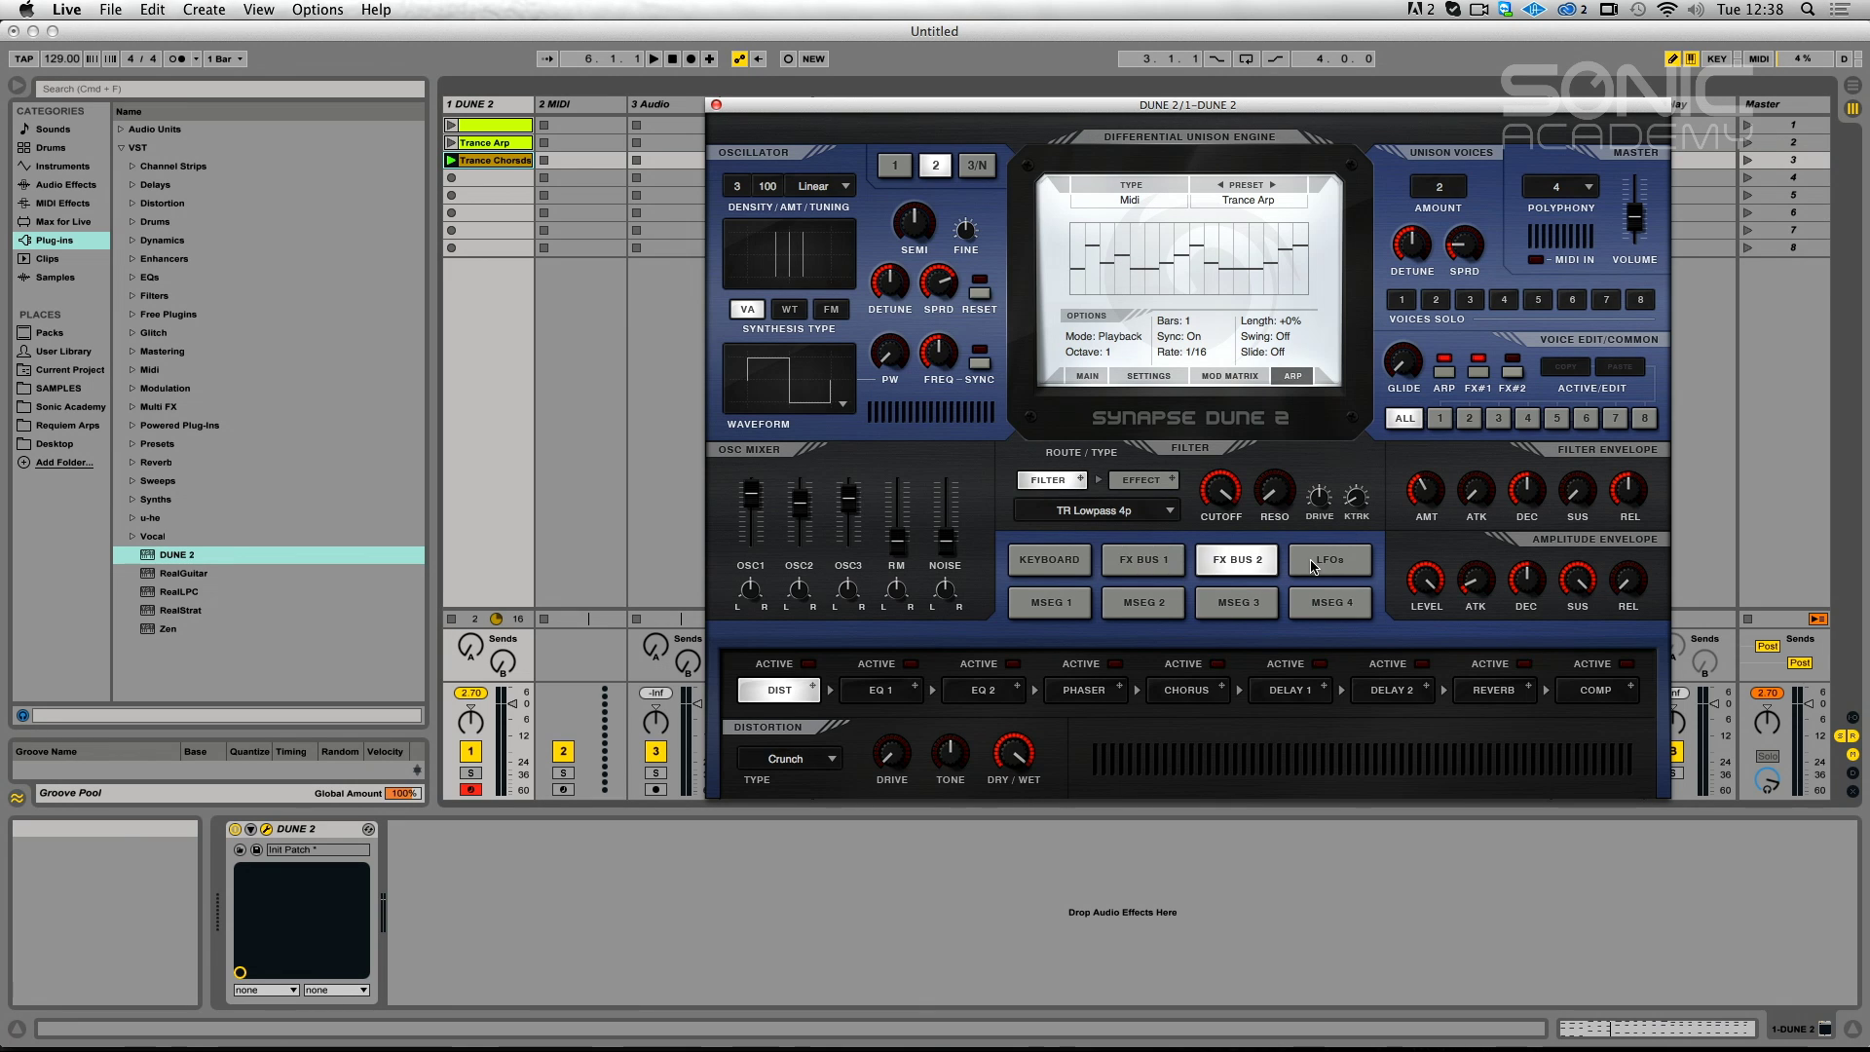
pyautogui.click(1315, 563)
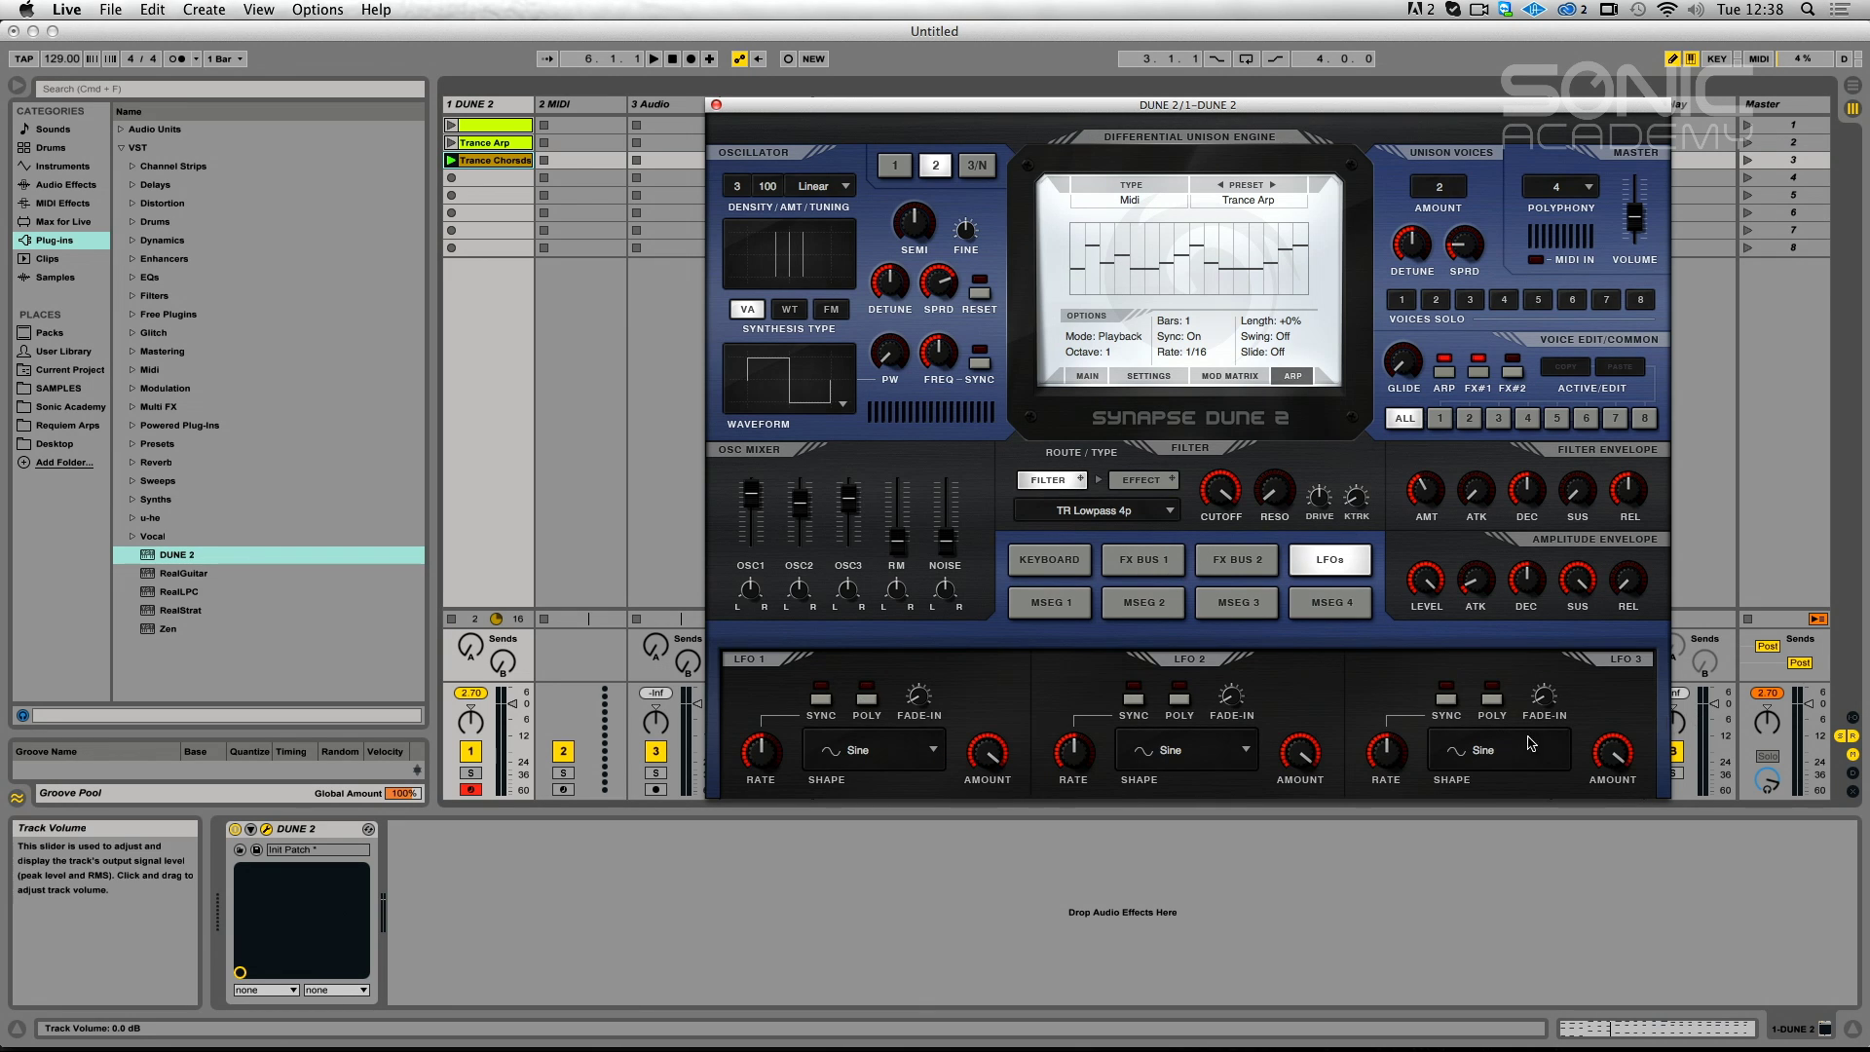
pyautogui.click(1042, 604)
pyautogui.moveTo(1048, 771); pyautogui.dragTo(1089, 687)
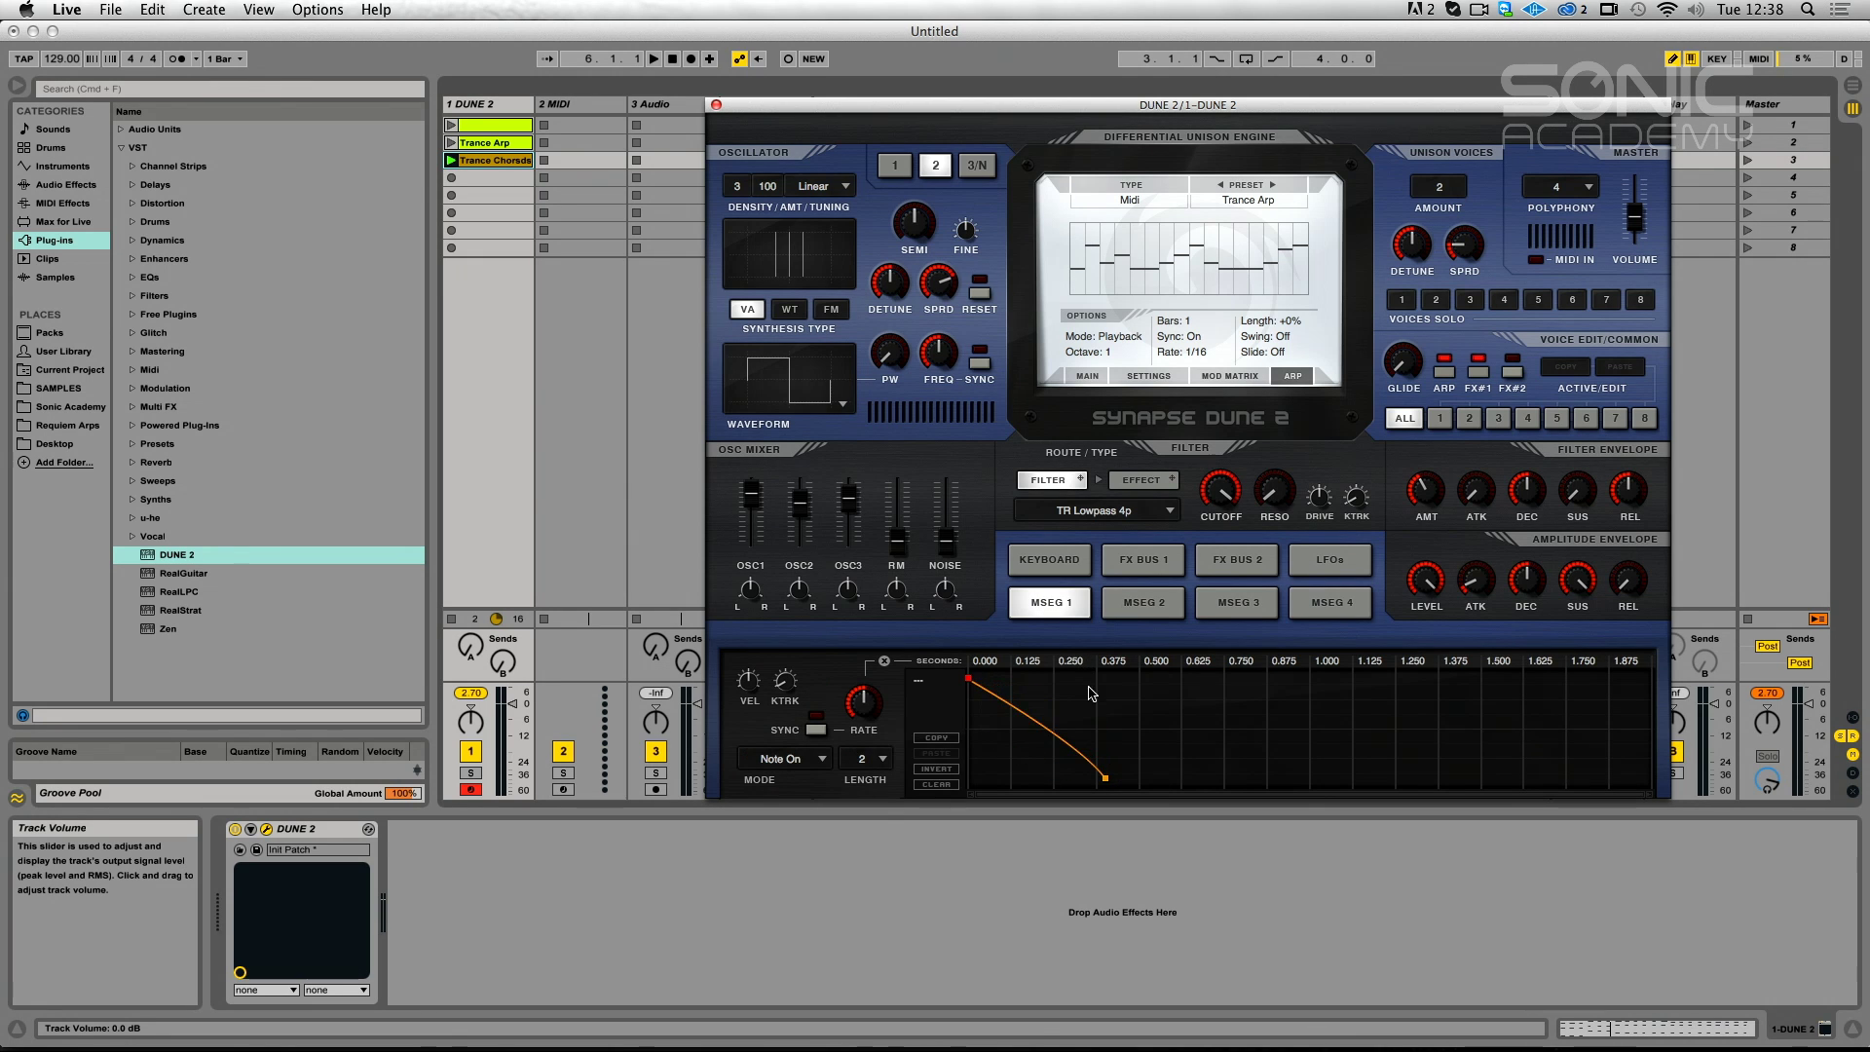
pyautogui.click(1228, 700)
pyautogui.click(1390, 752)
pyautogui.click(1534, 700)
pyautogui.click(1645, 759)
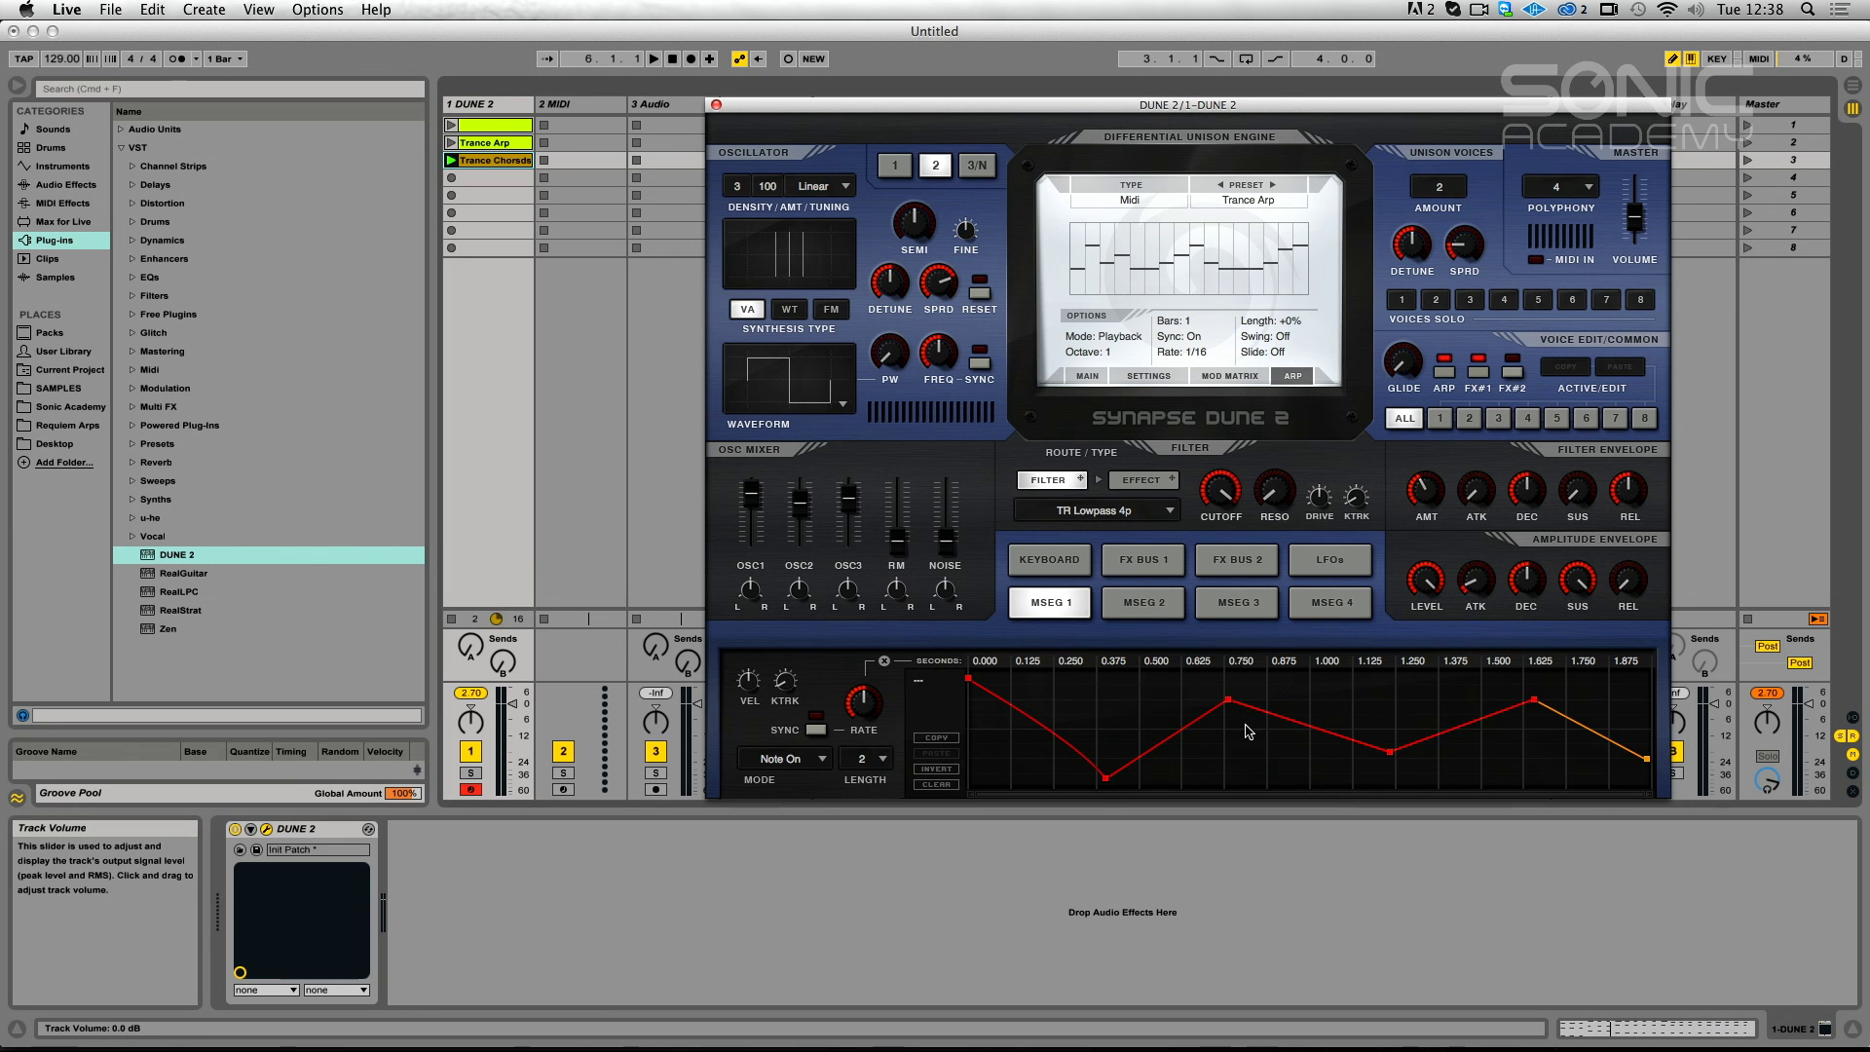
# Add a point on the first falling segment of the MSEG 1 envelope and bend the segments between the points into curves.
pyautogui.click(1066, 704)
pyautogui.moveTo(1000, 701); pyautogui.dragTo(1004, 709)
pyautogui.moveTo(1193, 726)
pyautogui.mouseDown()
pyautogui.moveTo(1195, 764)
pyautogui.moveTo(1159, 728)
pyautogui.mouseUp()
pyautogui.moveTo(1310, 732); pyautogui.dragTo(1315, 765)
pyautogui.moveTo(1454, 737); pyautogui.dragTo(1484, 769)
pyautogui.moveTo(1612, 742); pyautogui.dragTo(1588, 691)
pyautogui.moveTo(1516, 751); pyautogui.dragTo(1293, 726)
pyautogui.moveTo(1120, 738)
pyautogui.mouseDown()
pyautogui.moveTo(1217, 791)
pyautogui.moveTo(1155, 727)
pyautogui.mouseUp()
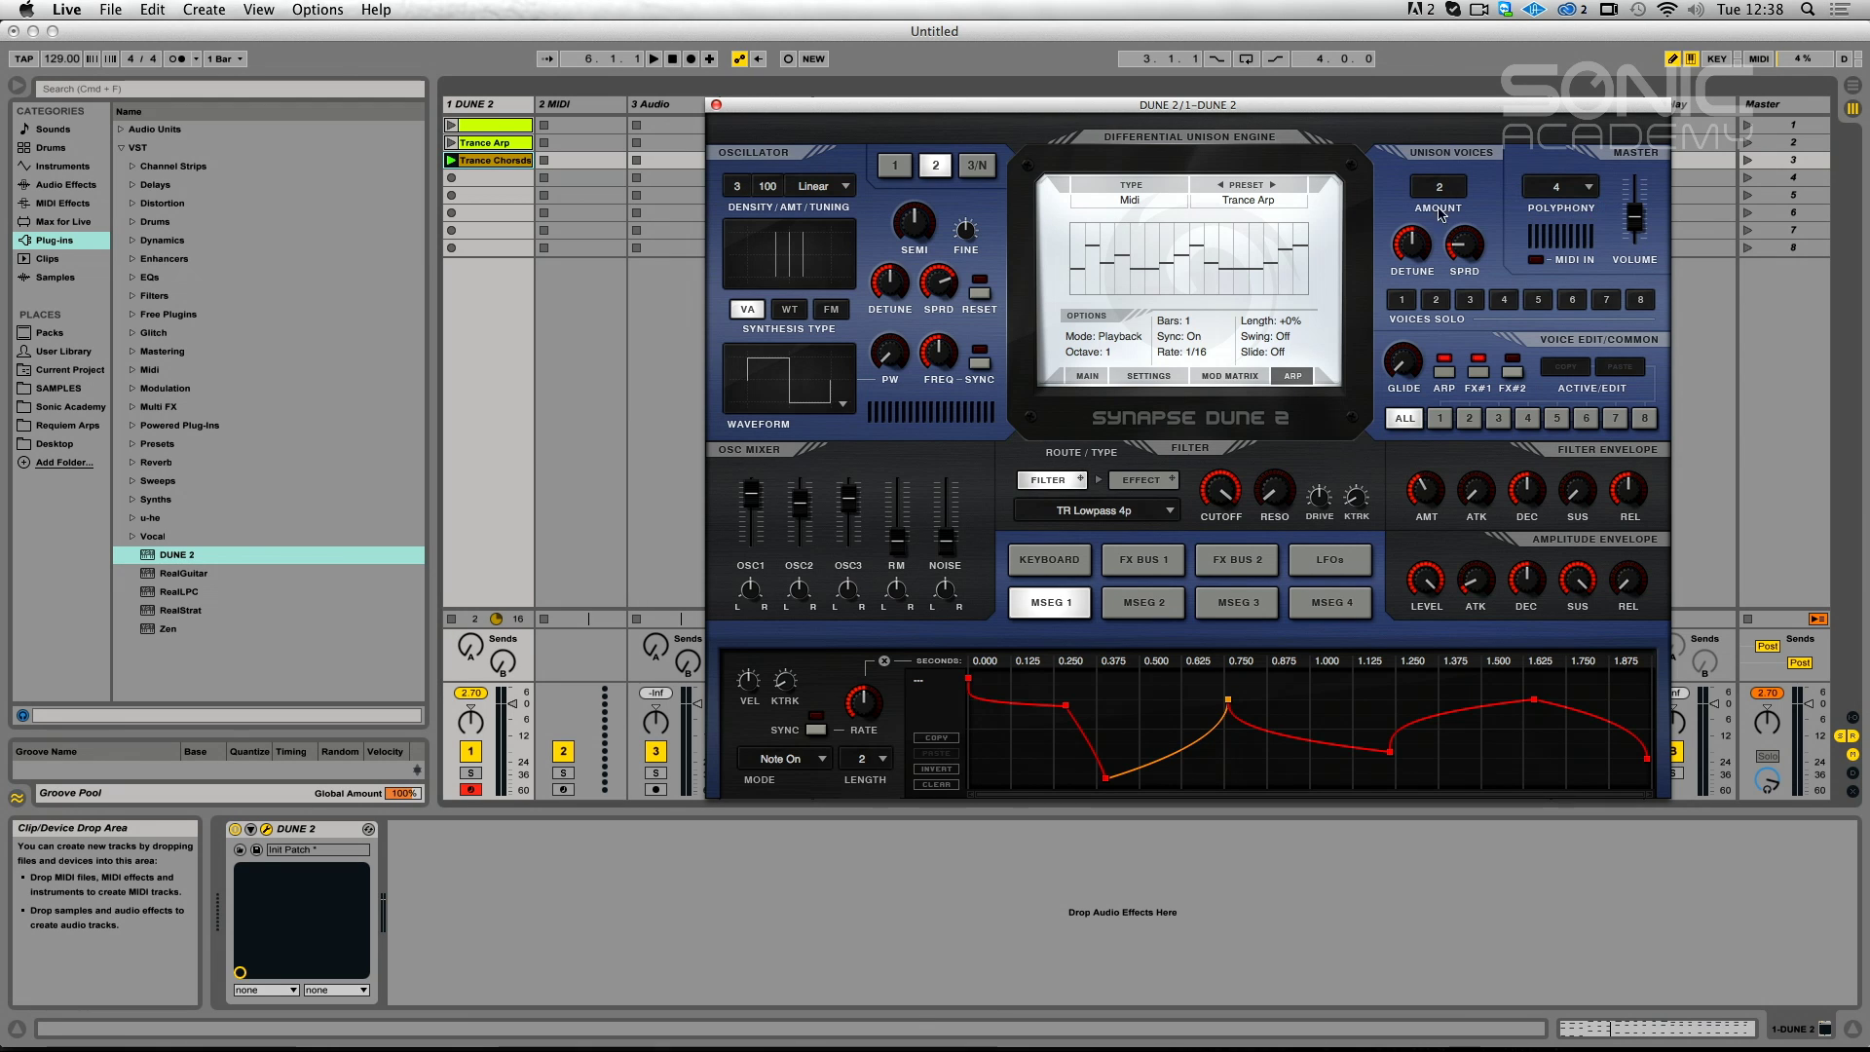
# Show the main patch page on the synth's display.
pyautogui.click(1088, 377)
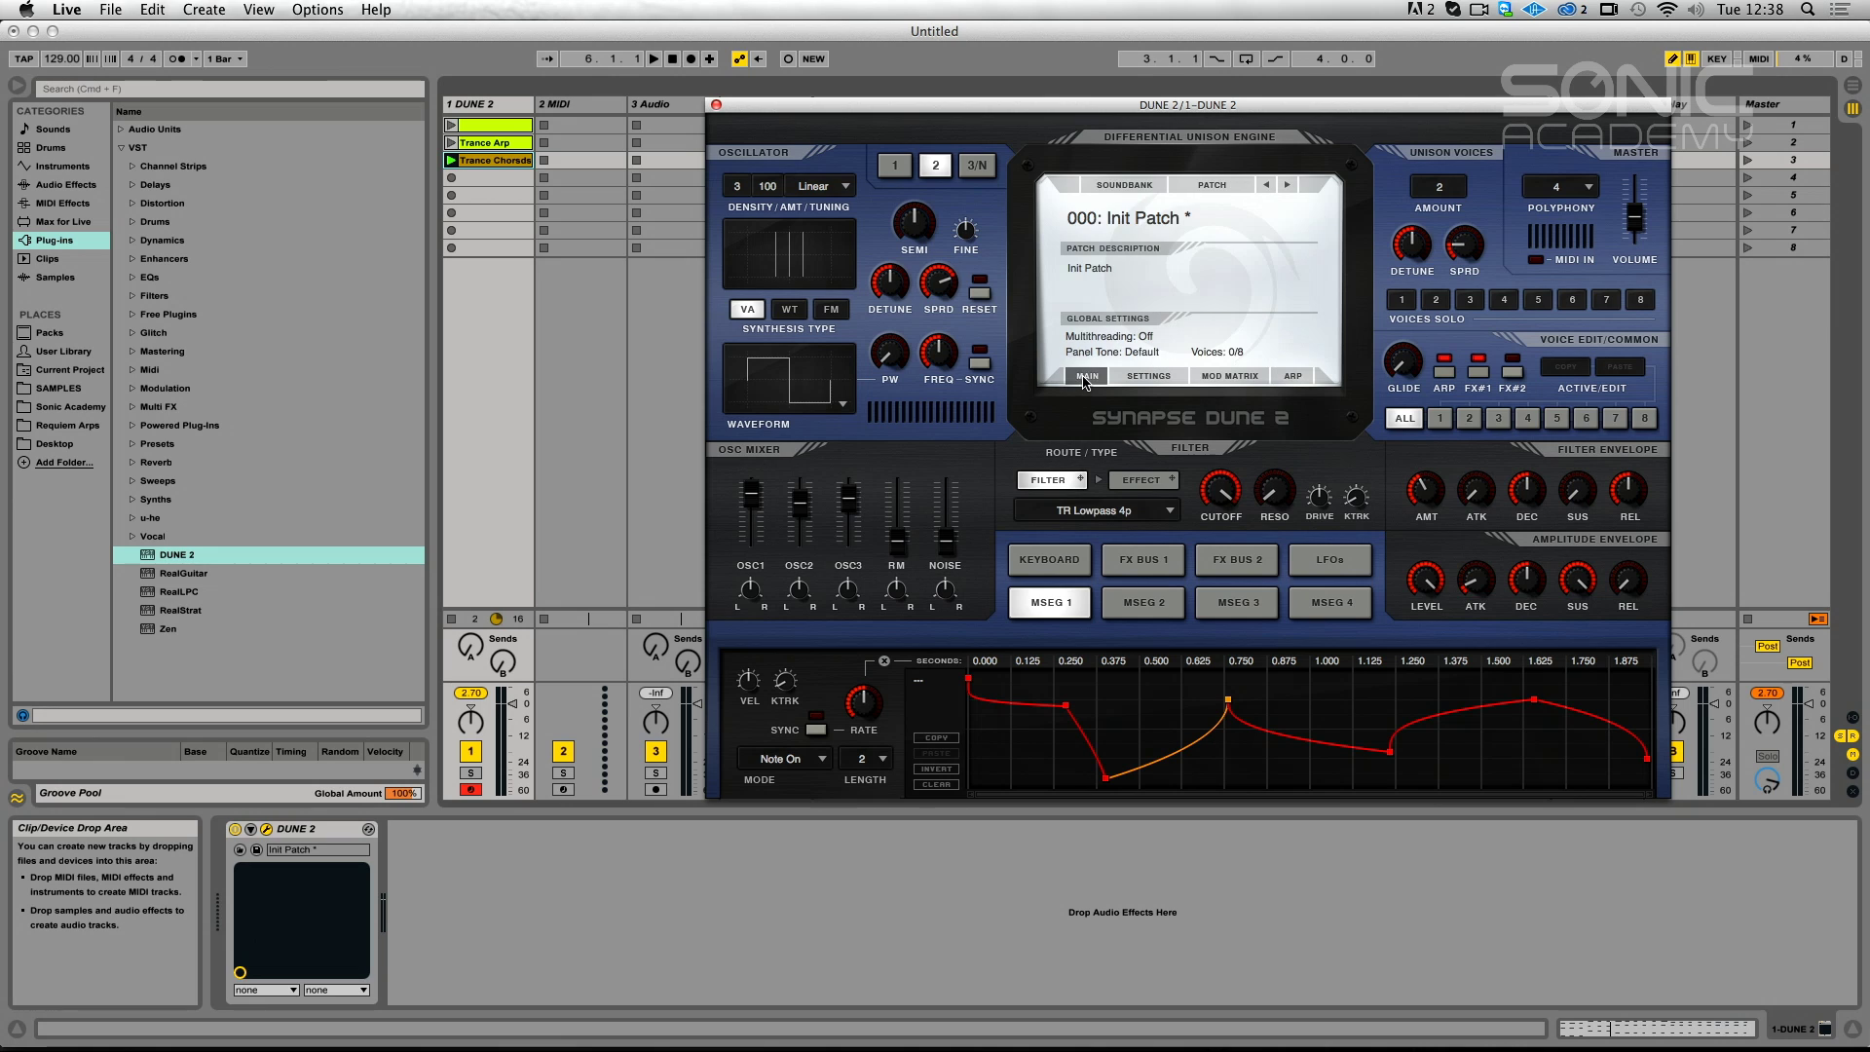